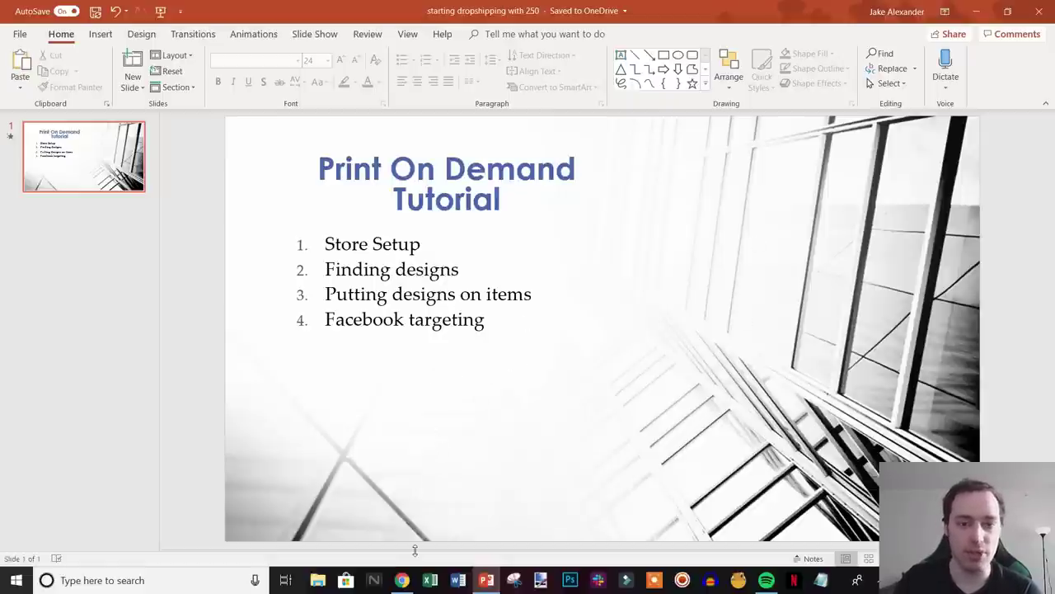
- Switch from the PowerPoint Print On Demand tutorial slide to the Shopify sign-up page in Chrome
click(404, 575)
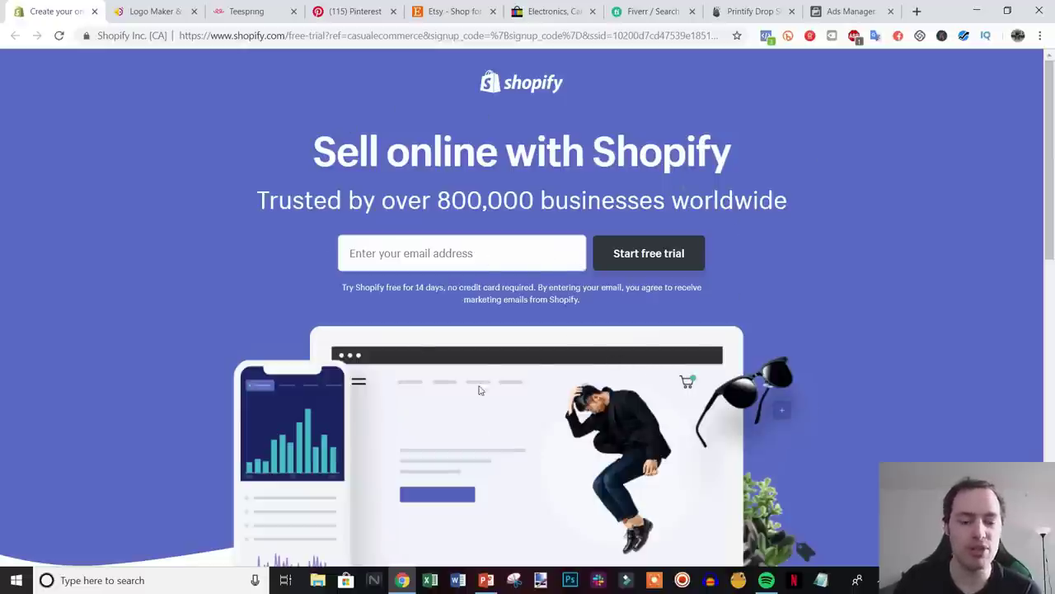
- Start the free trial with the account e-mail address and a password
click(417, 260)
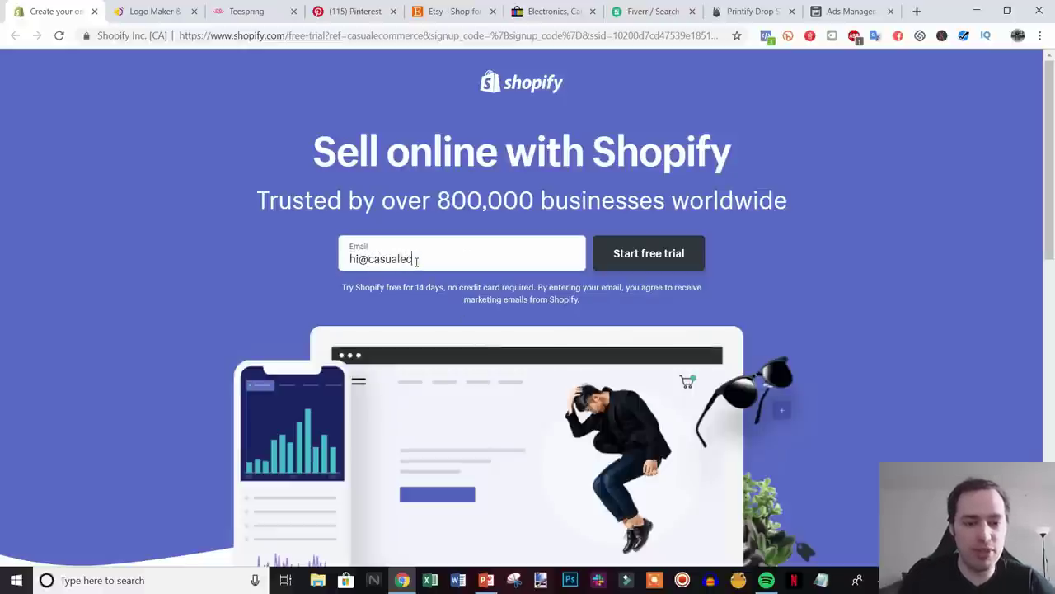
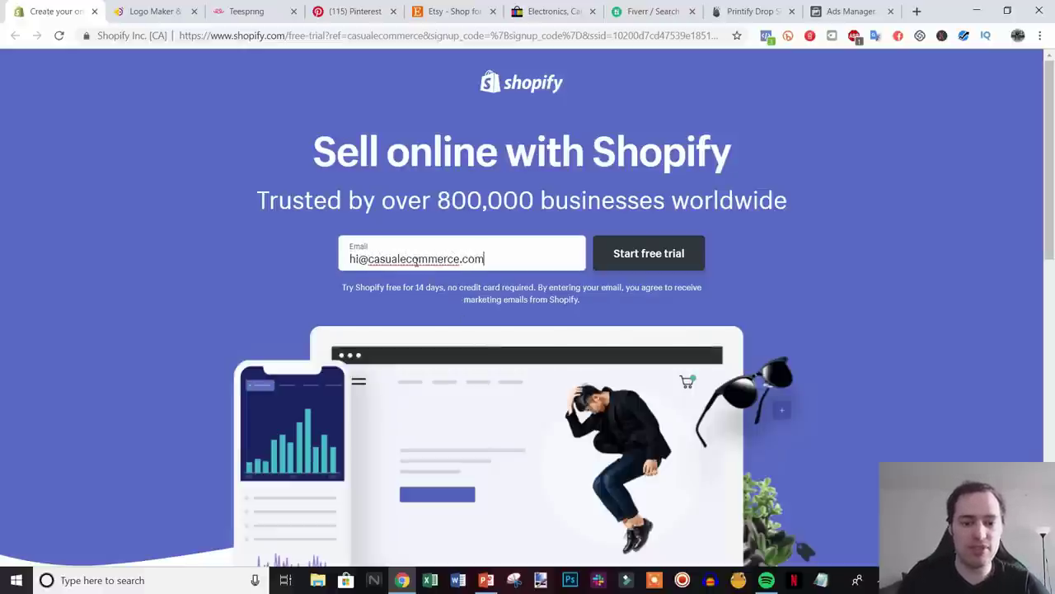
click(595, 241)
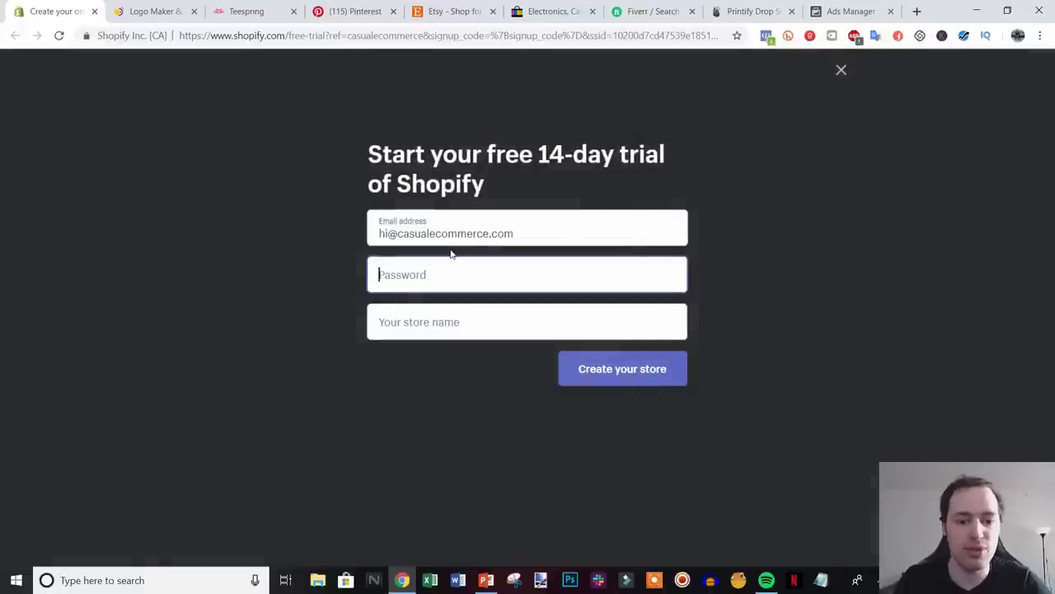
text(•••••)
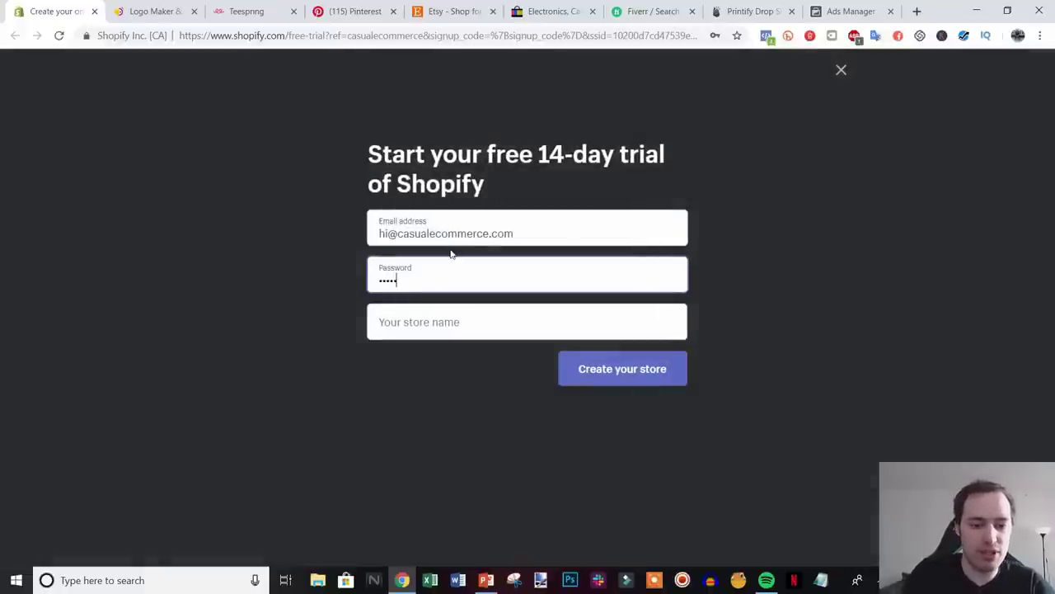
text(•••••••••)
- Name the store 'demo pod store' and create it
key(Tab)
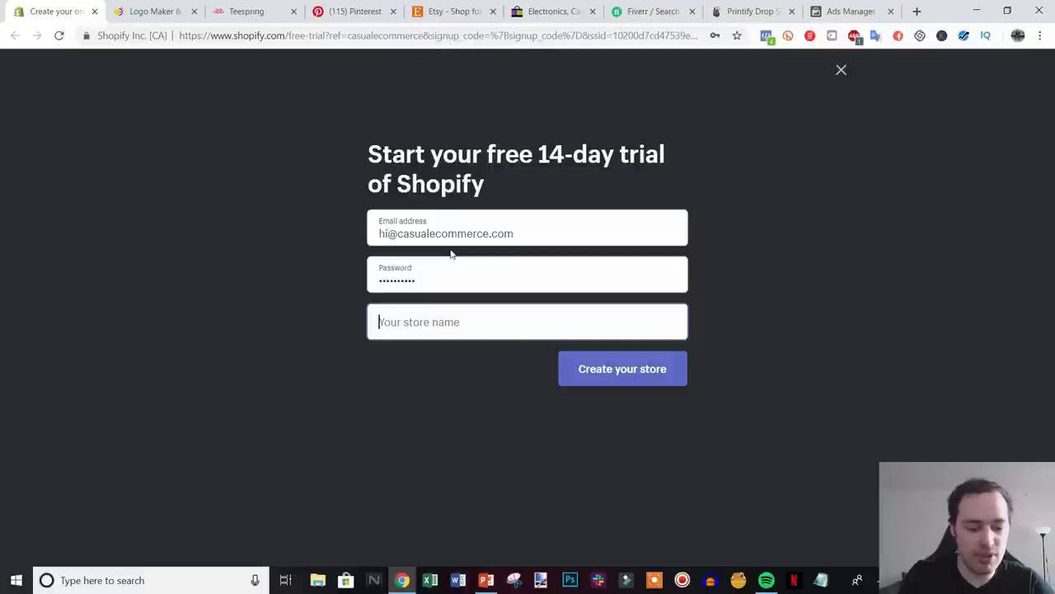
text(demo pri)
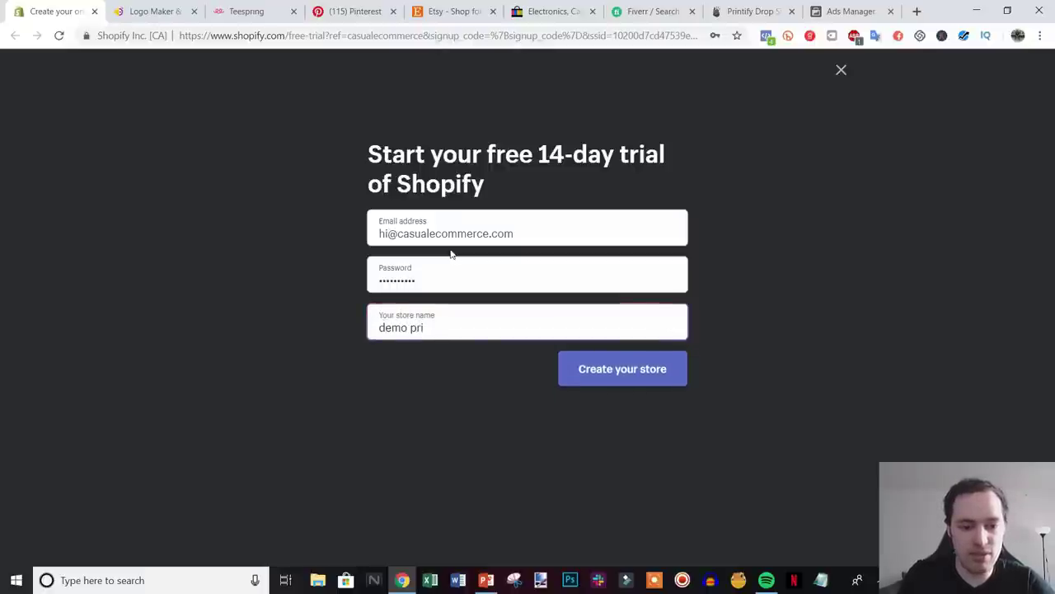
key(BackSpace)
text(od store)
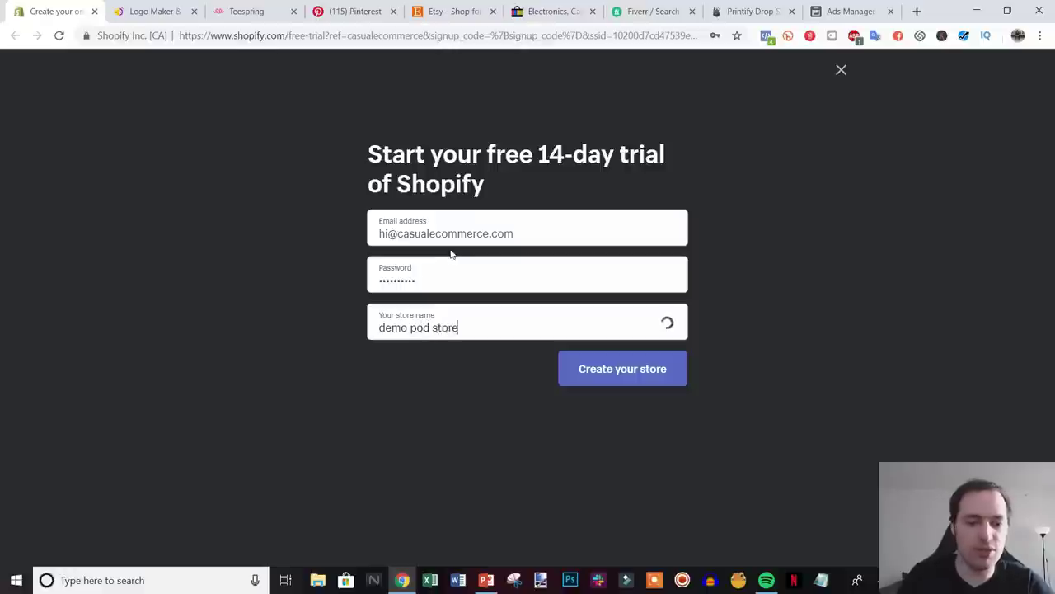
click(607, 375)
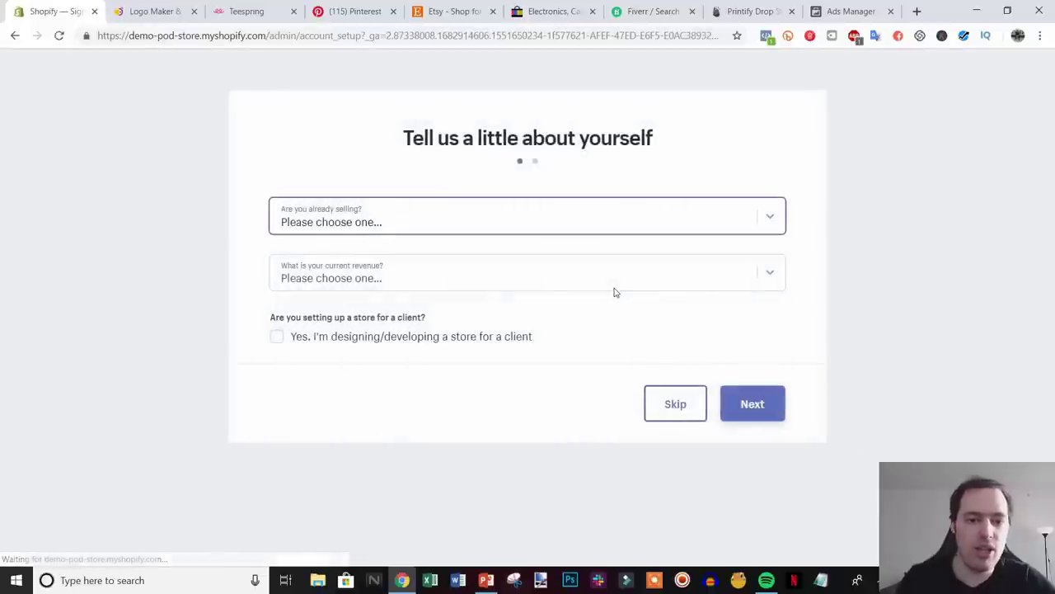
- Answer the setup questions with 'I'm just playing around' and '$0 USD' revenue, then continue
click(572, 232)
click(430, 301)
click(494, 277)
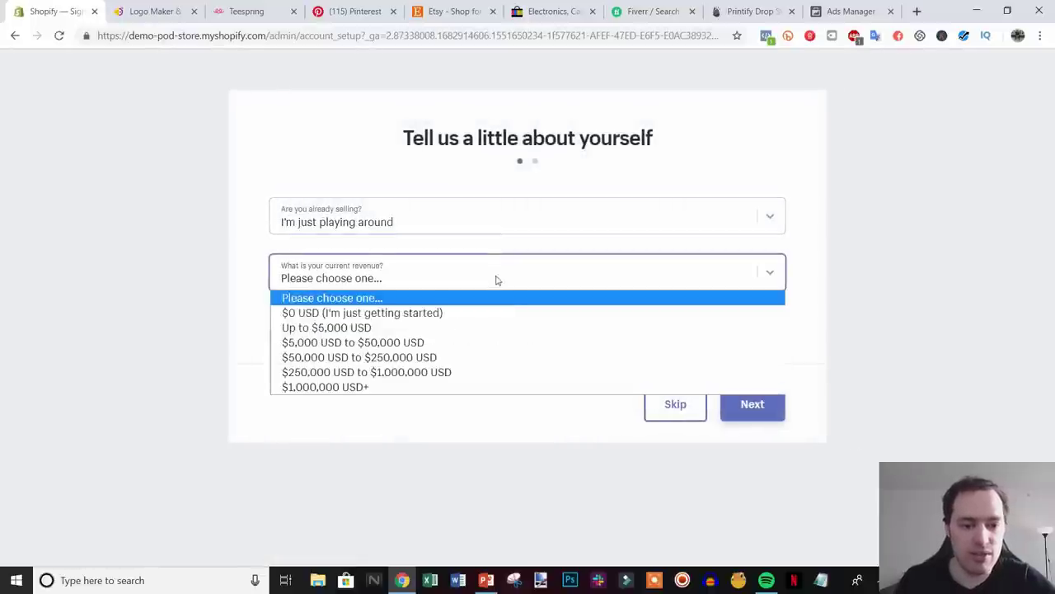
click(468, 311)
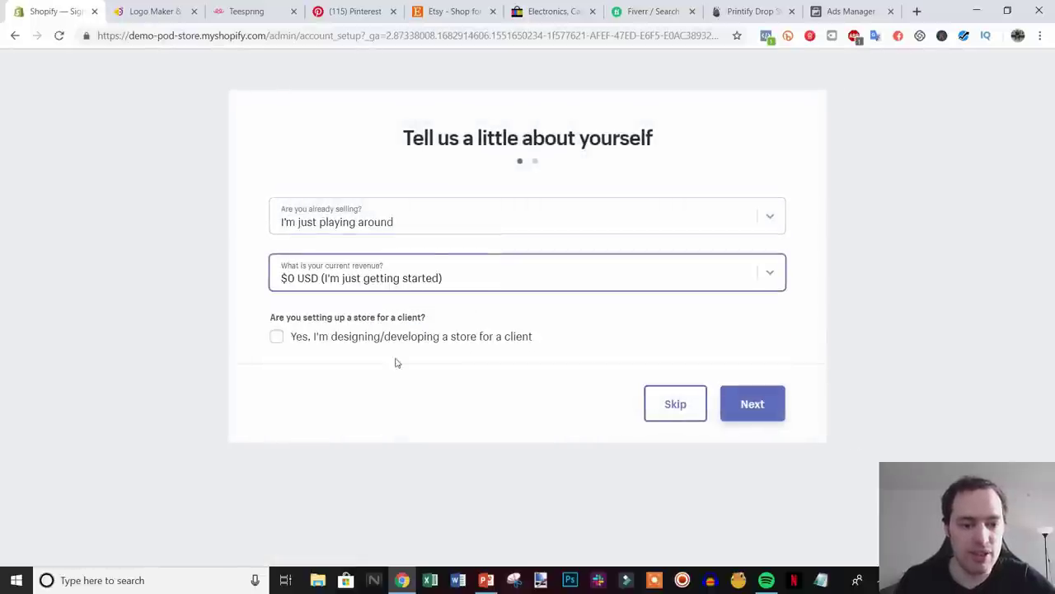
click(763, 405)
scroll(775, 420, down, 1)
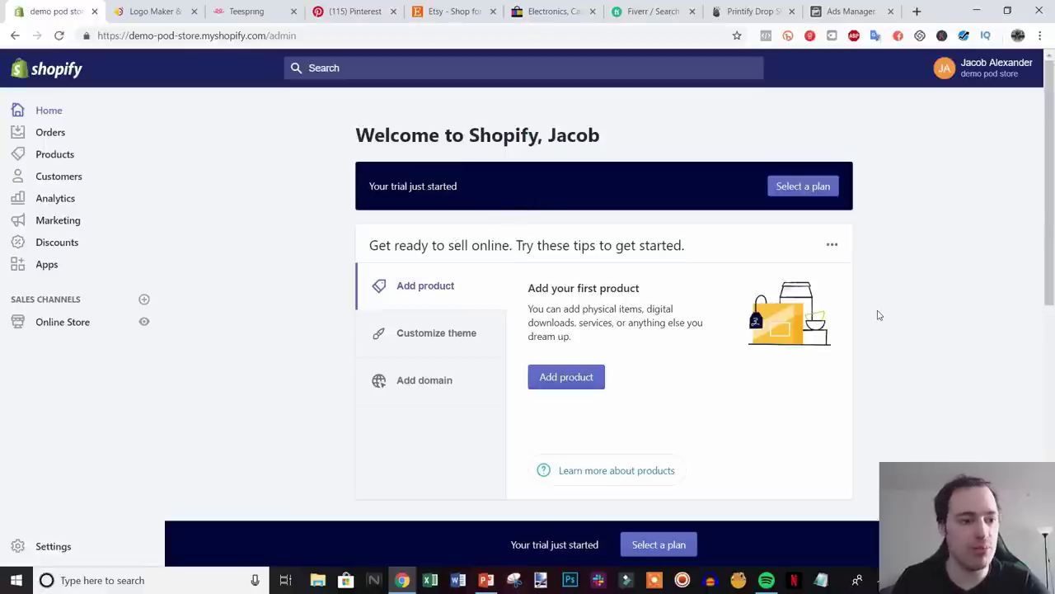
- Compare the $29 Basic, $79 Shopify and $299 Advanced plans on the plan picker page
scroll(913, 325, down, 2)
scroll(913, 325, up, 2)
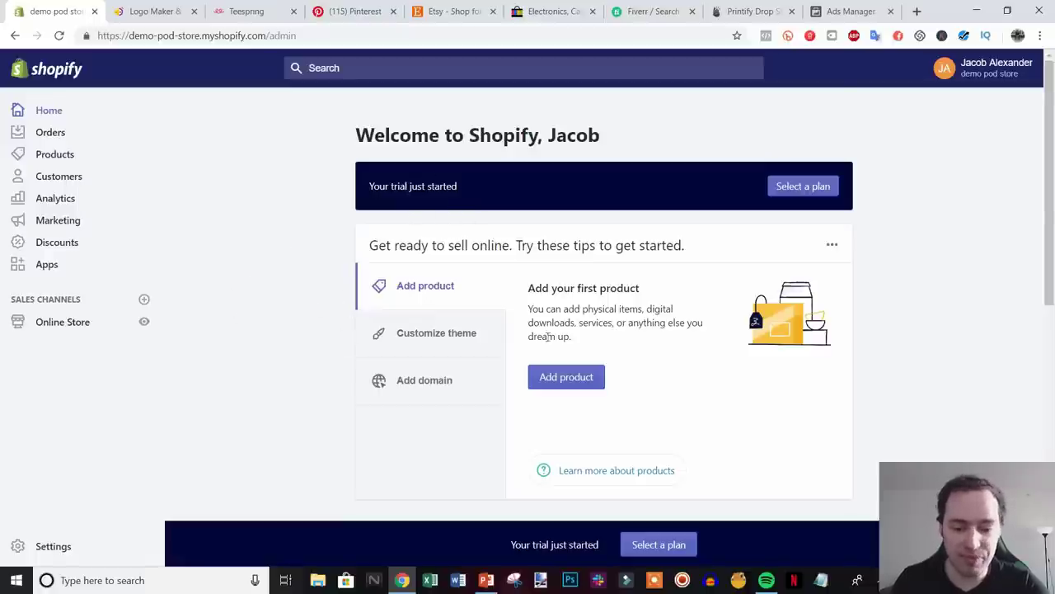
click(657, 545)
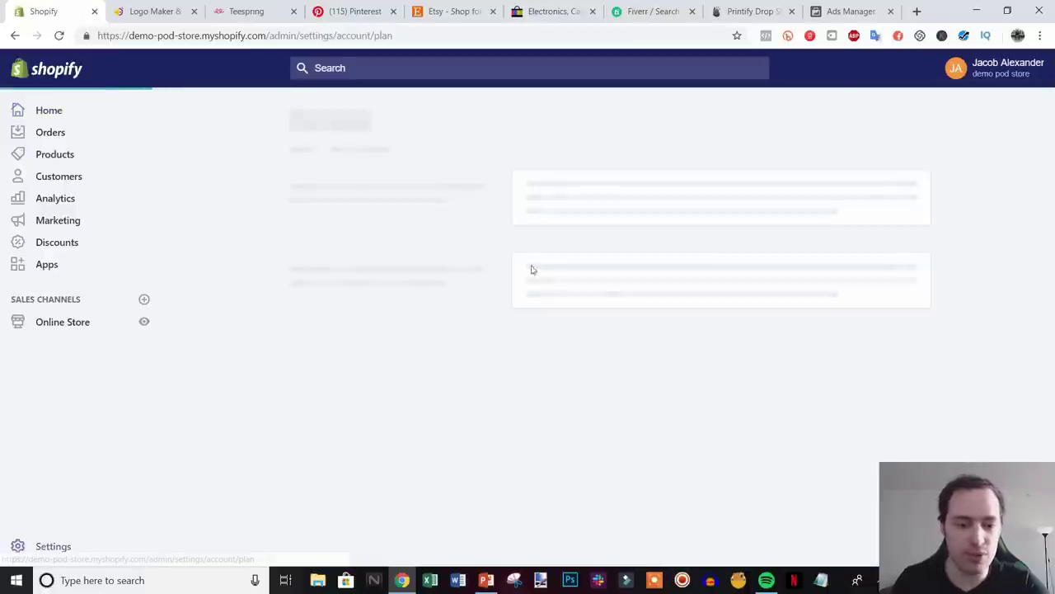
scroll(825, 297, down, 3)
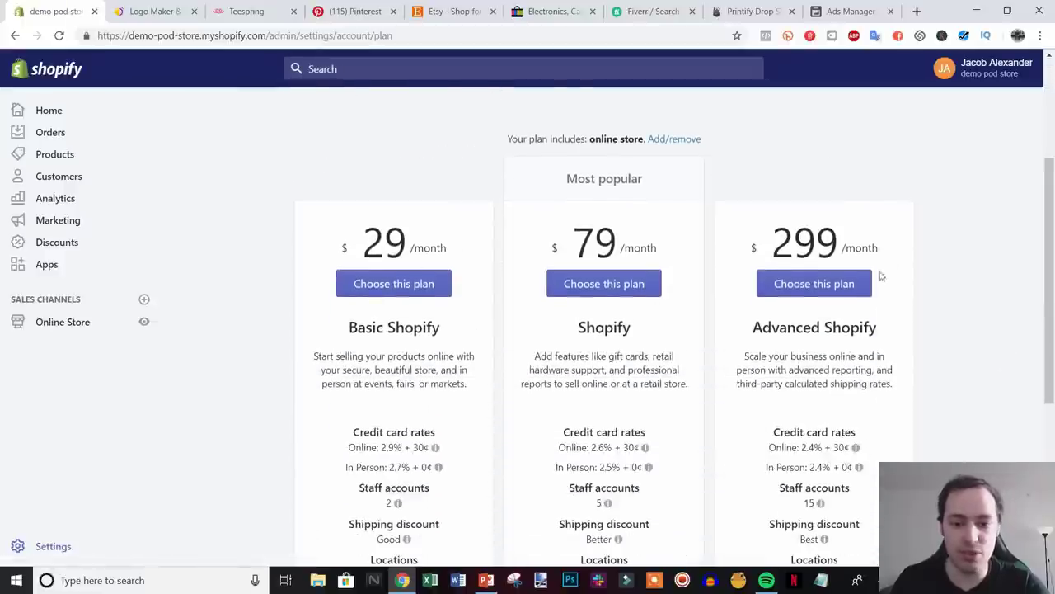
scroll(671, 370, up, 3)
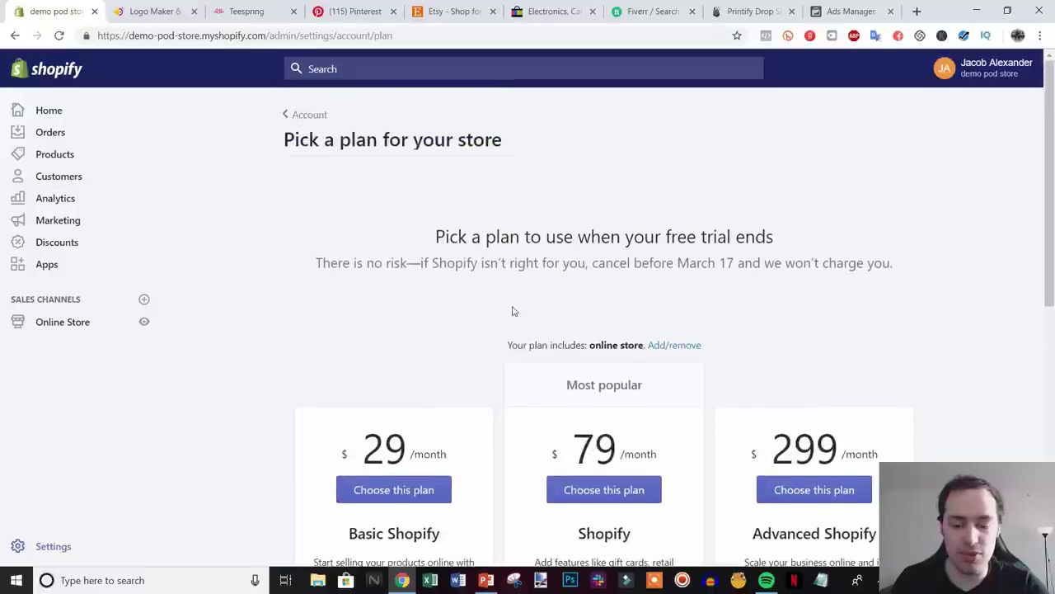
scroll(510, 307, down, 2)
scroll(651, 363, down, 2)
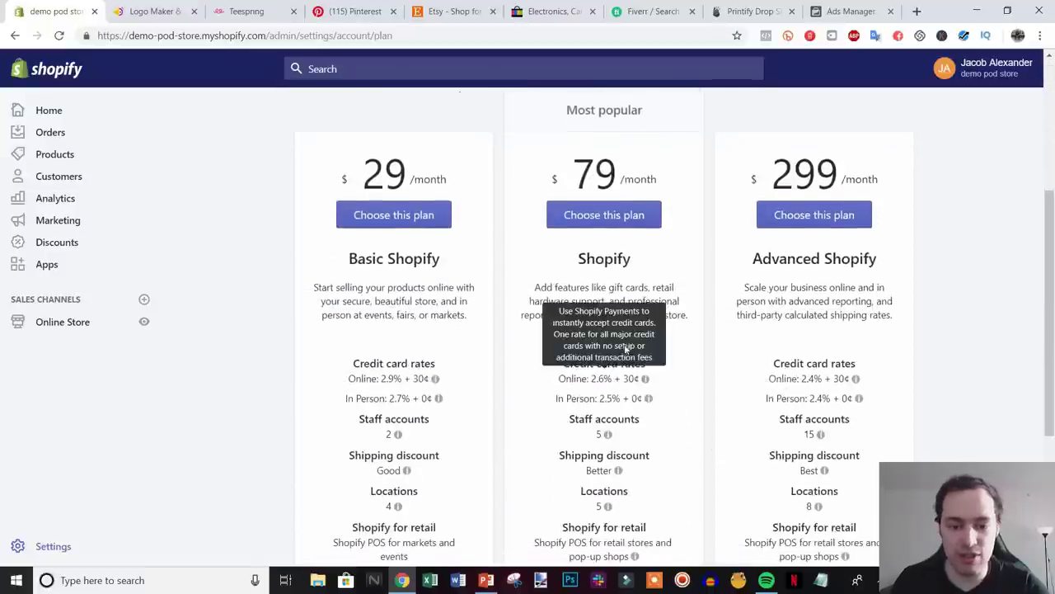
scroll(626, 349, down, 2)
mouse_move(600, 268)
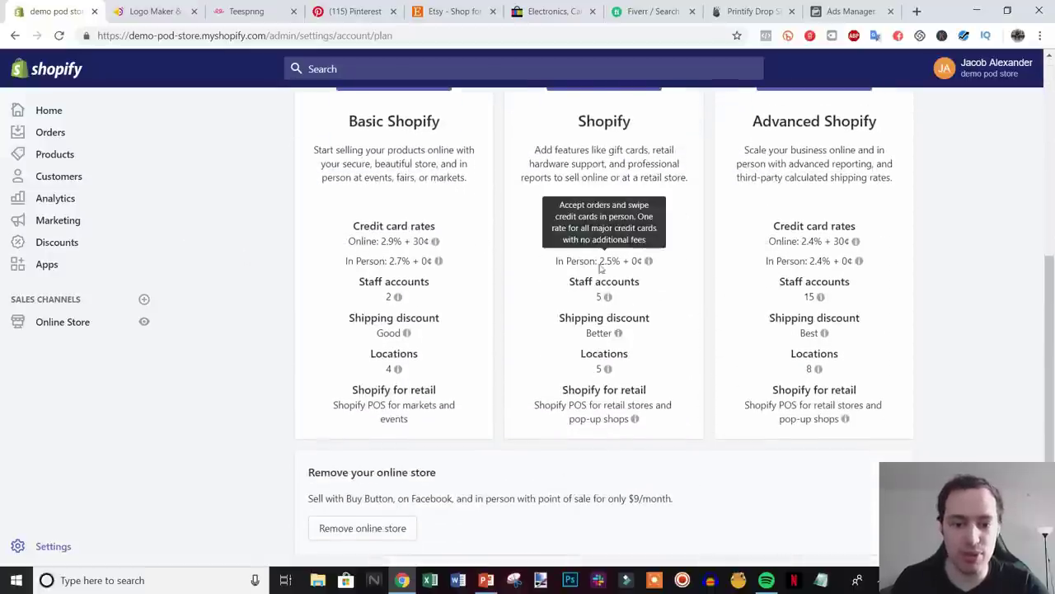
scroll(594, 280, up, 5)
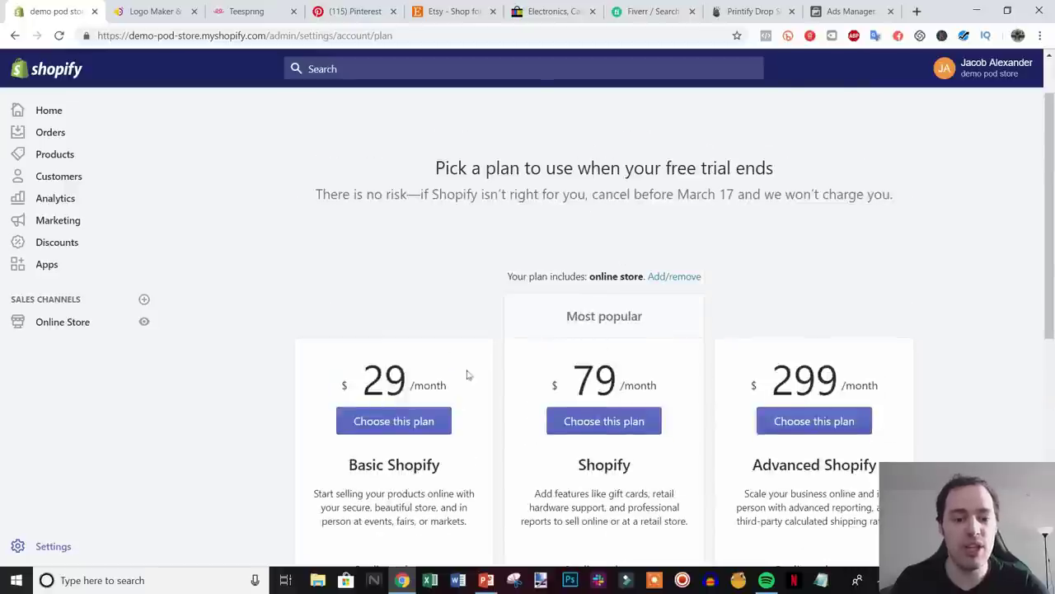
scroll(467, 375, down, 2)
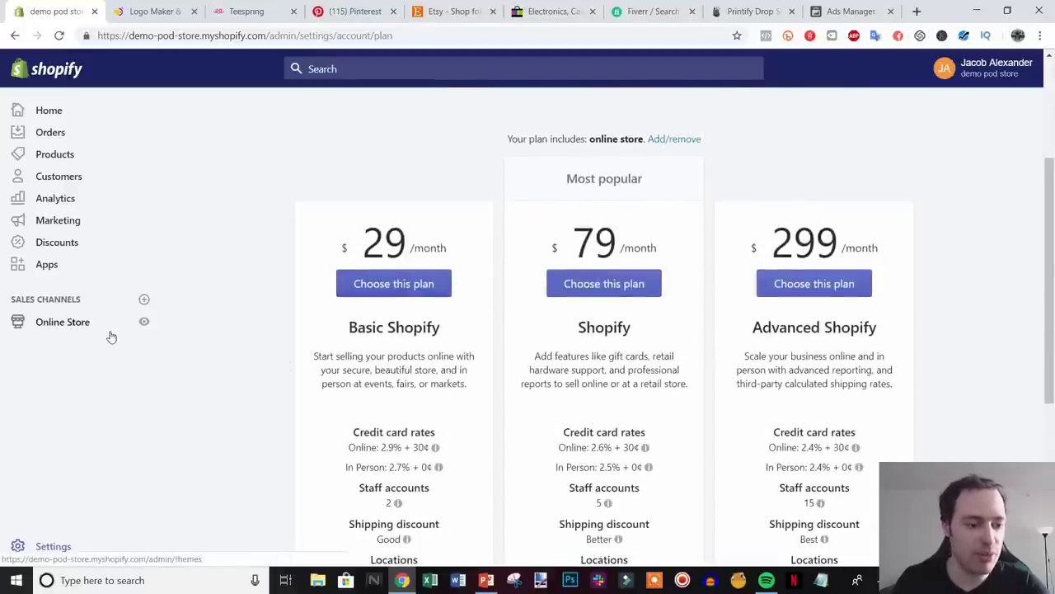
- Browse the free themes and add Simple in its Light style to the store
click(58, 324)
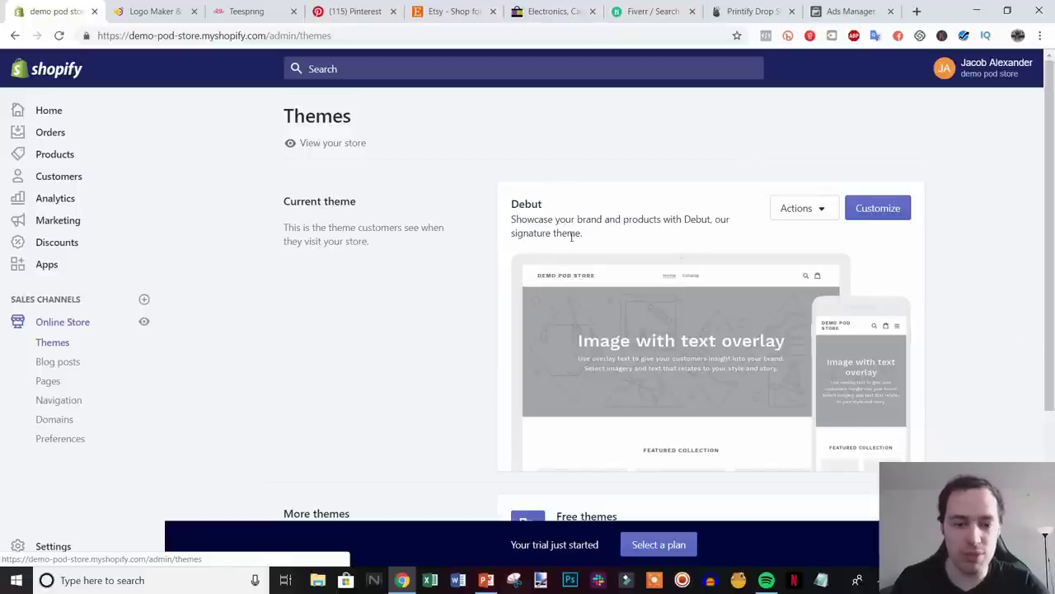
scroll(944, 299, down, 2)
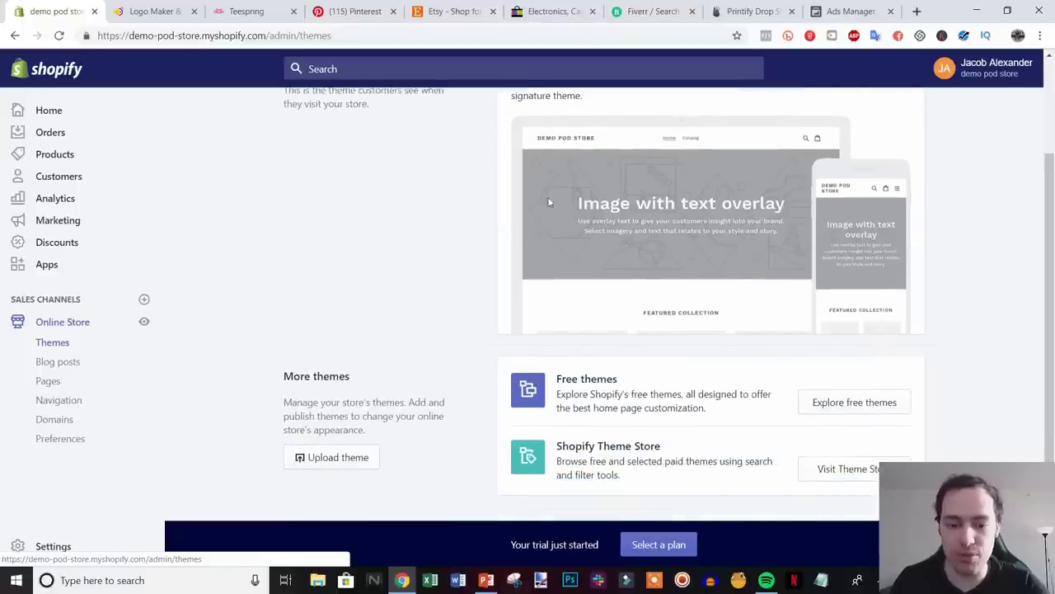
click(869, 402)
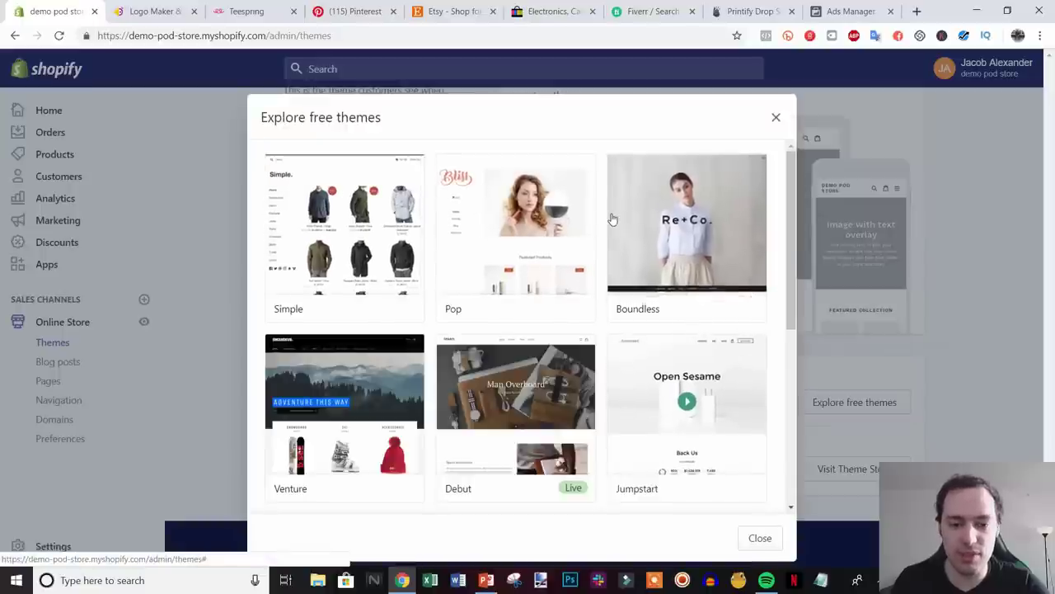
click(361, 231)
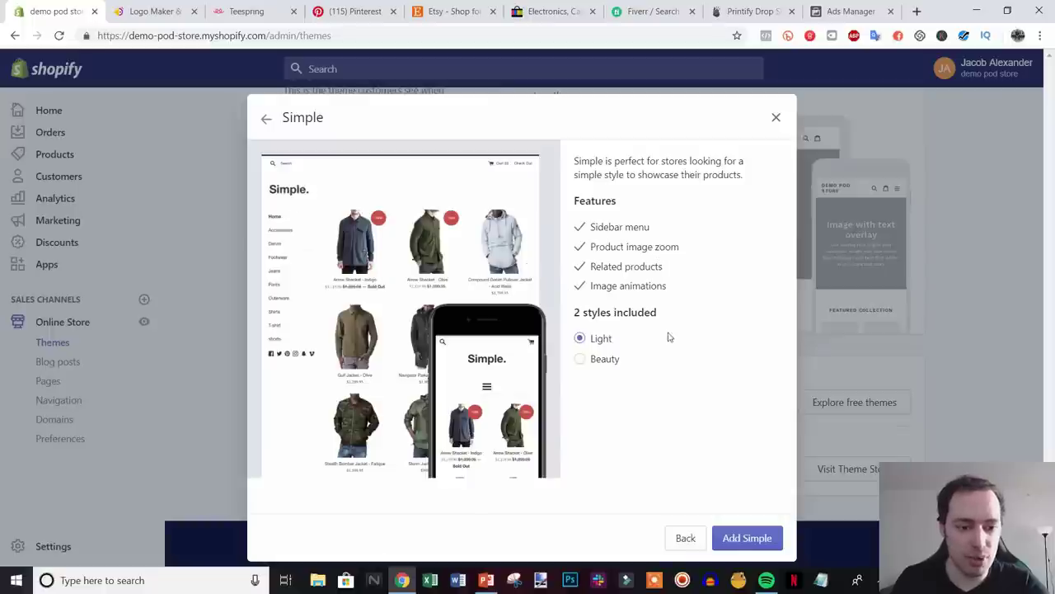
click(608, 365)
click(600, 338)
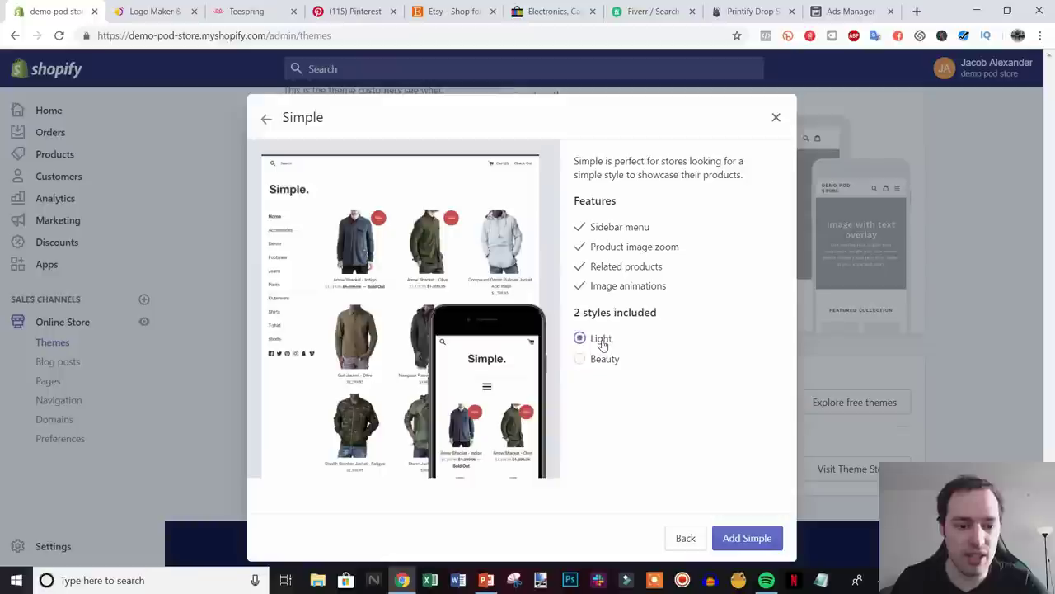
click(737, 537)
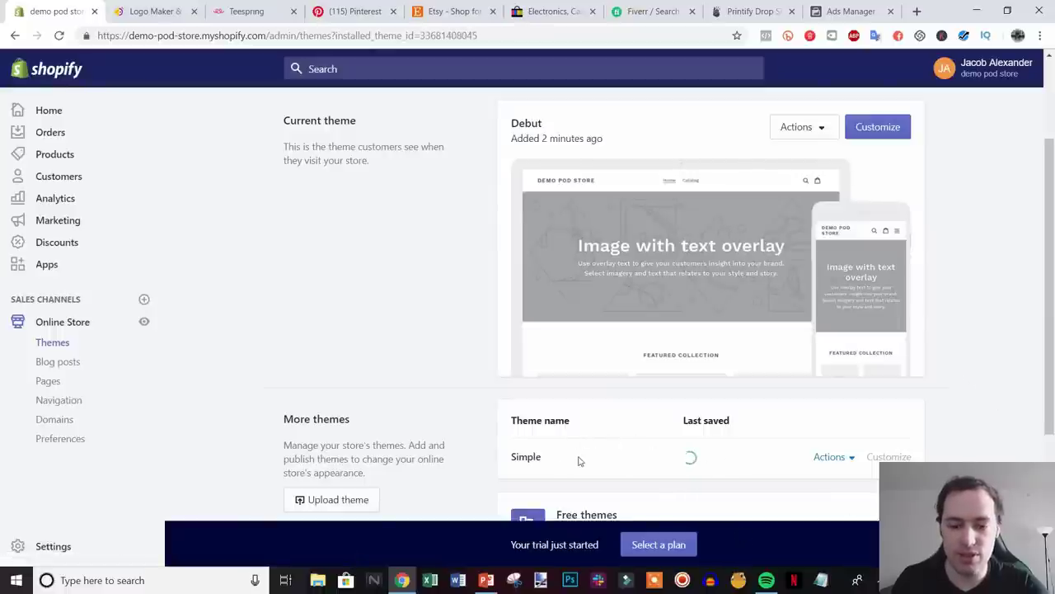
- Publish the Simple theme from More themes, confirming it replaces Debut
drag(1051, 314, 1052, 339)
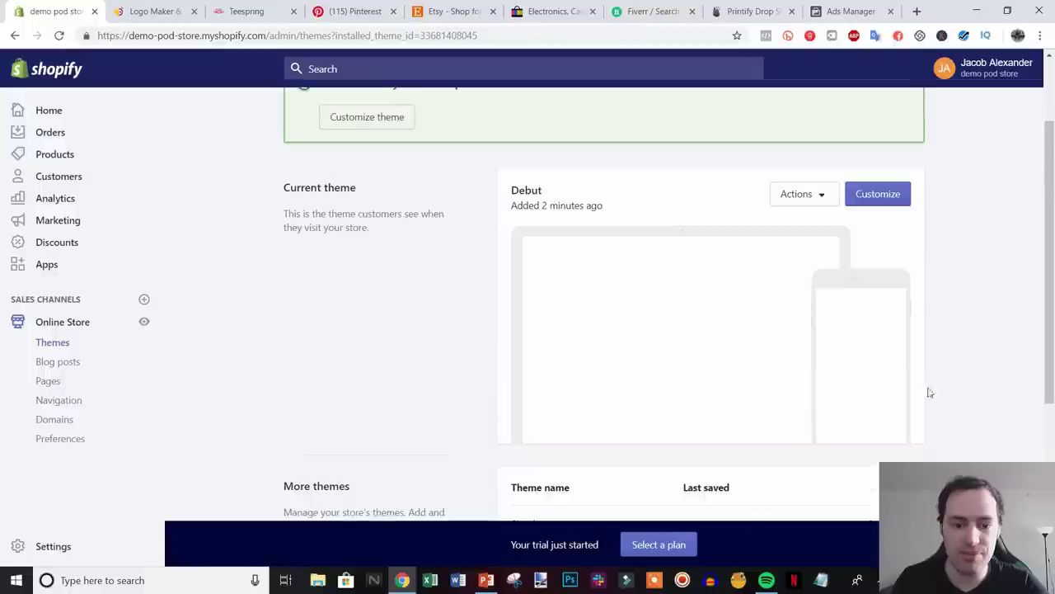
scroll(947, 389, down, 2)
scroll(940, 386, down, 1)
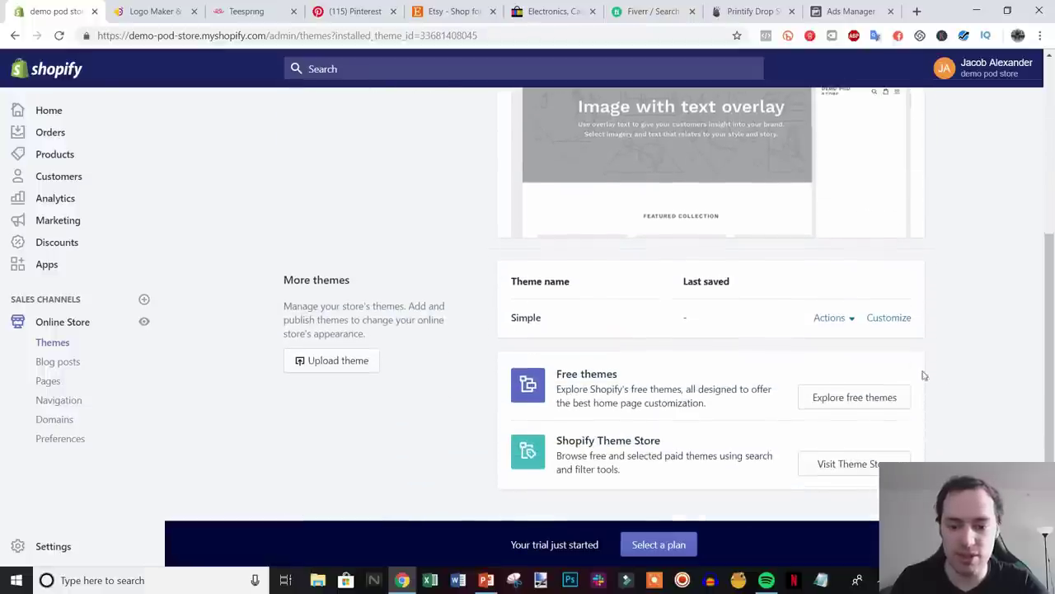
click(832, 321)
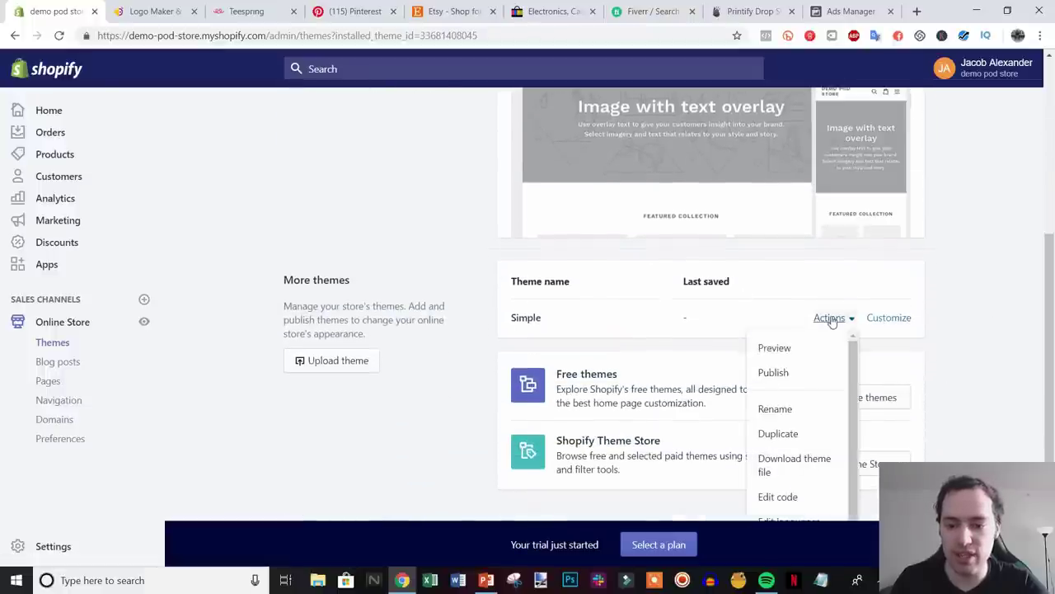
click(813, 371)
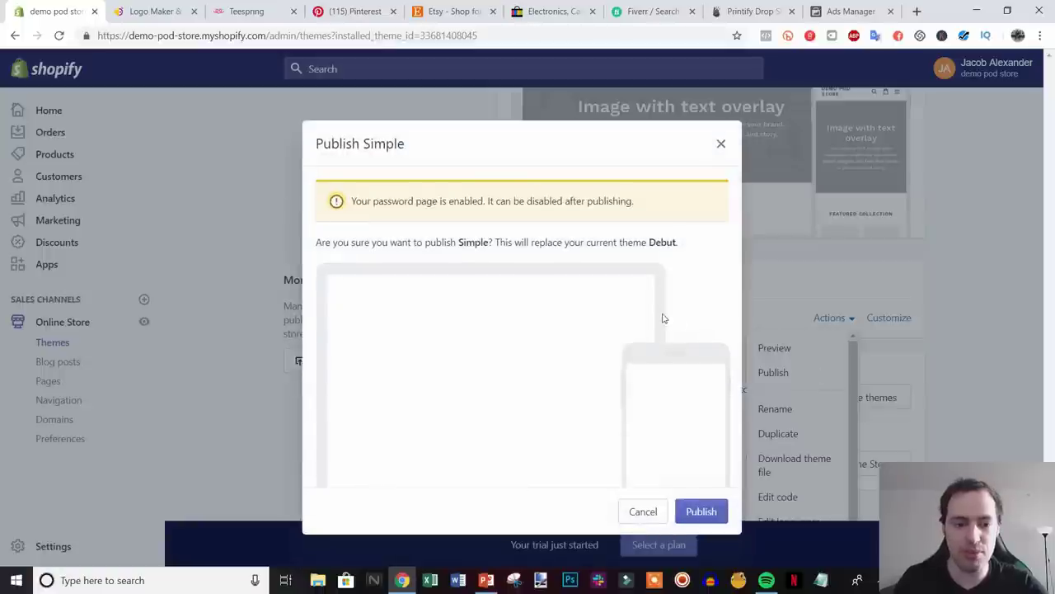
click(702, 512)
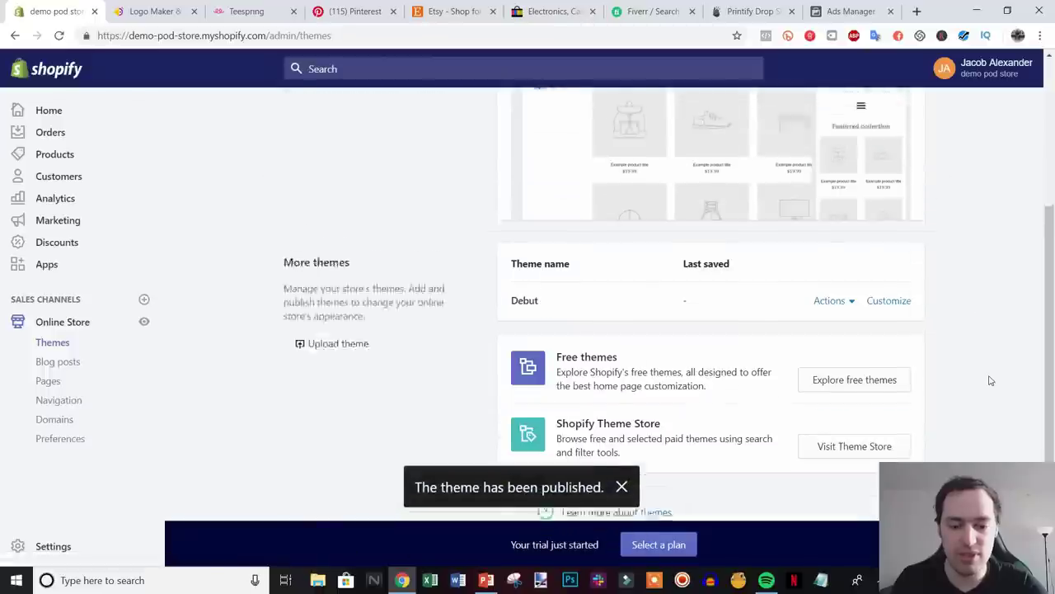
scroll(991, 380, up, 3)
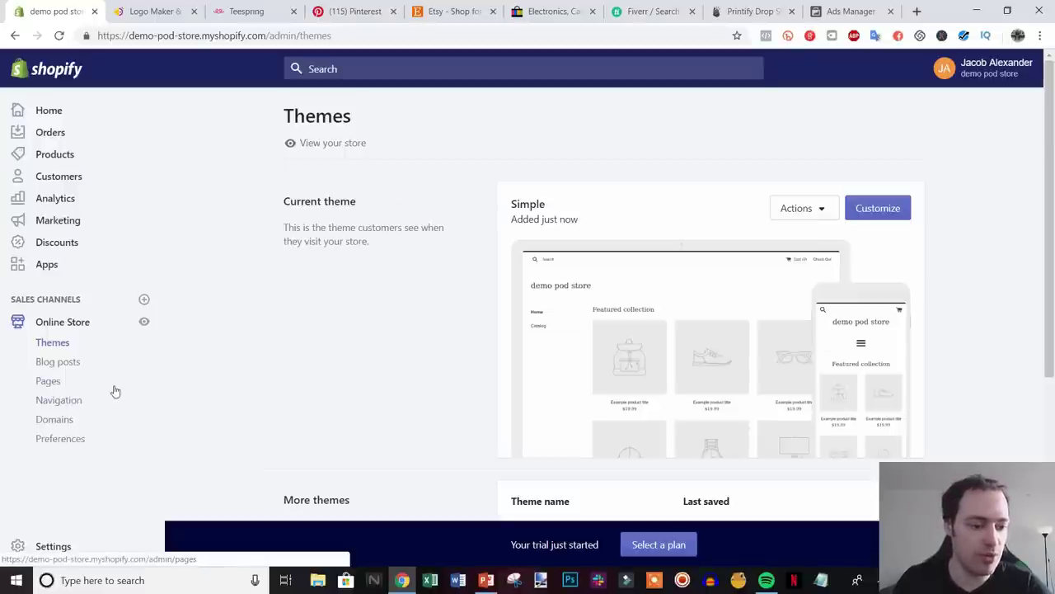
- Add and save a page titled 'Contact' using the page.contact template, then start another page
click(51, 383)
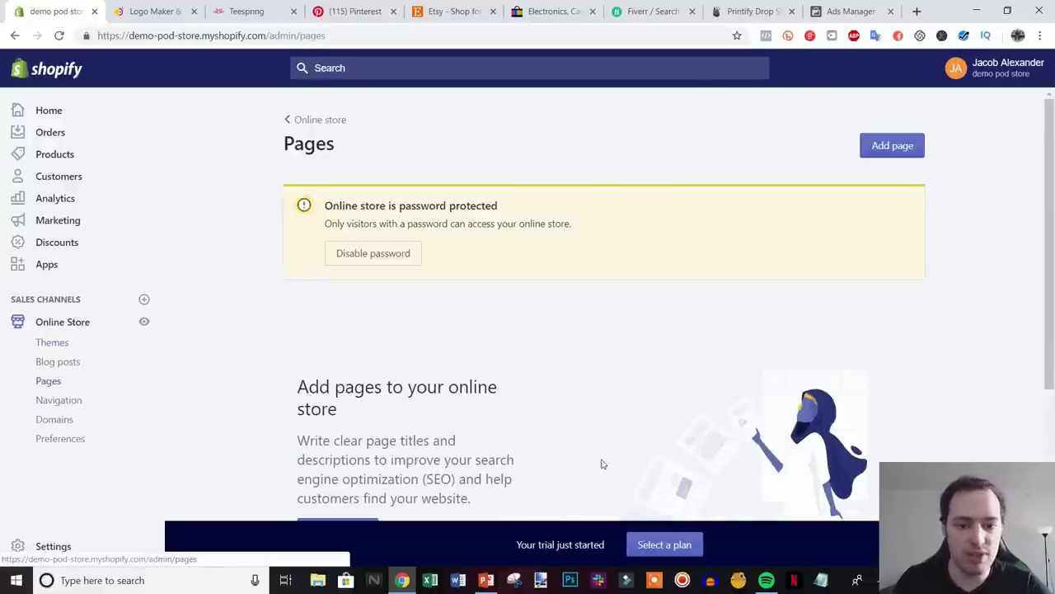
scroll(594, 393, down, 1)
scroll(912, 355, up, 1)
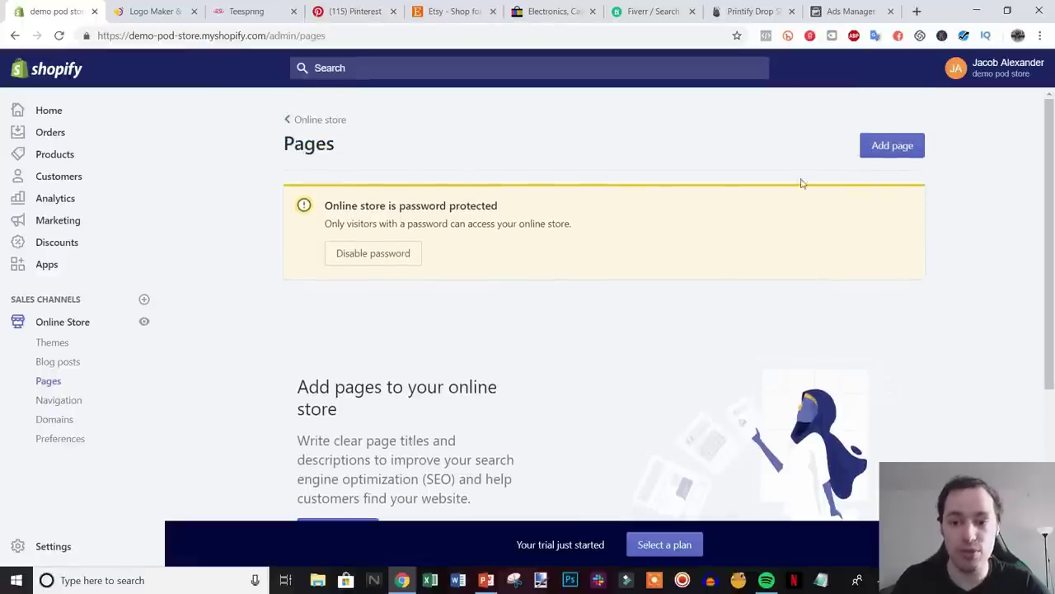
click(888, 150)
click(452, 270)
text(Contact)
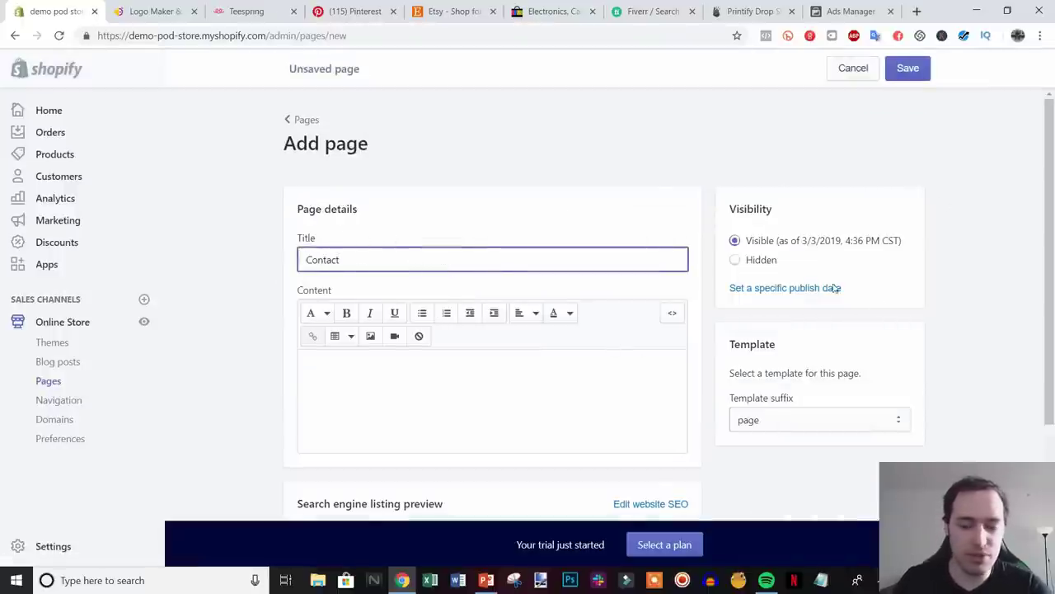
click(896, 419)
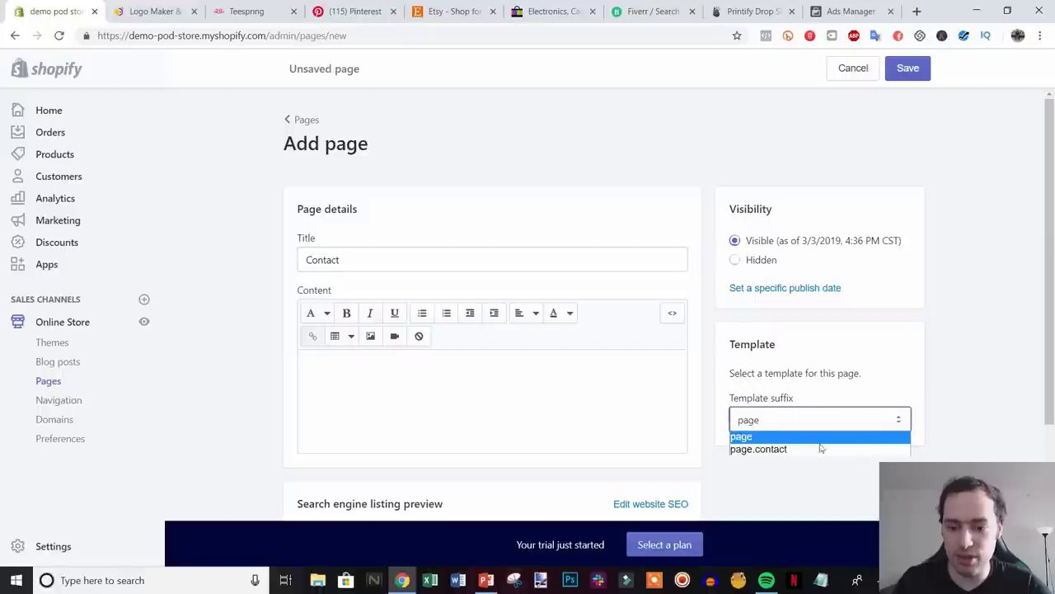
click(781, 448)
click(917, 68)
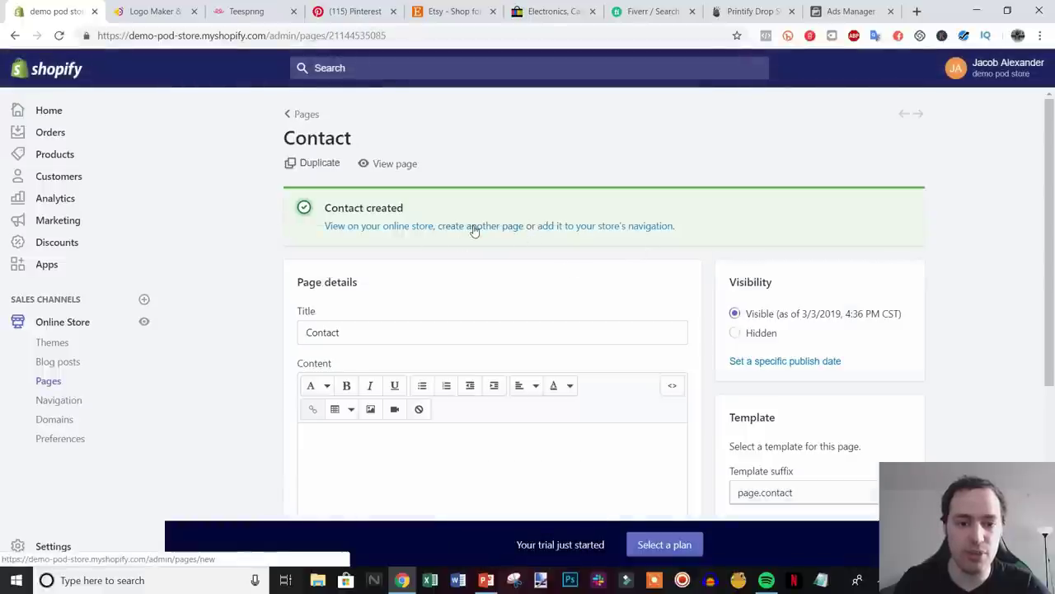
click(474, 228)
- Save an 'About us' page reading 'this is where you put your brand story', then start another page
click(469, 259)
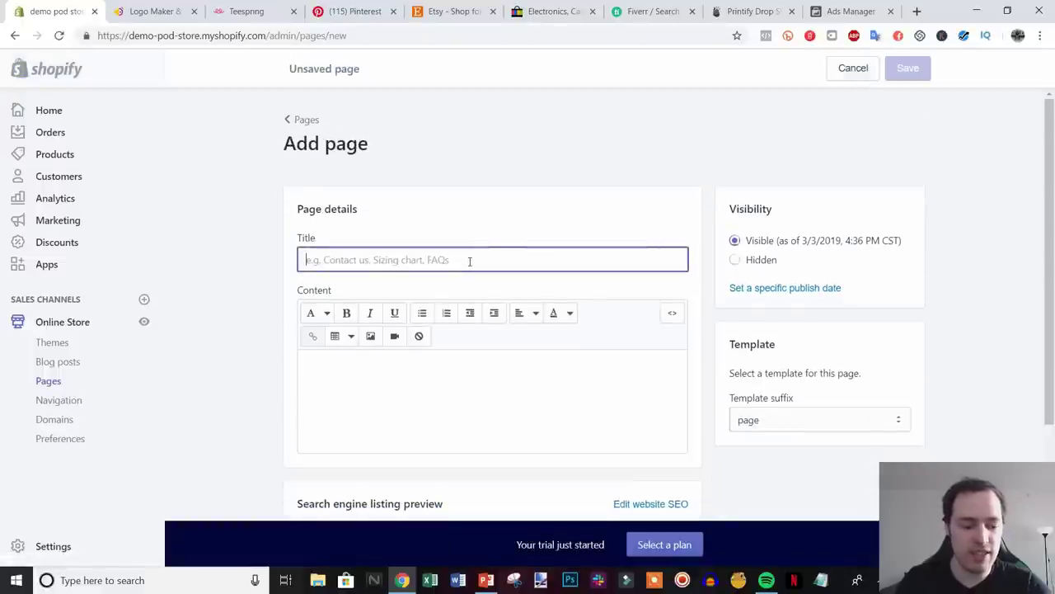
text(About us)
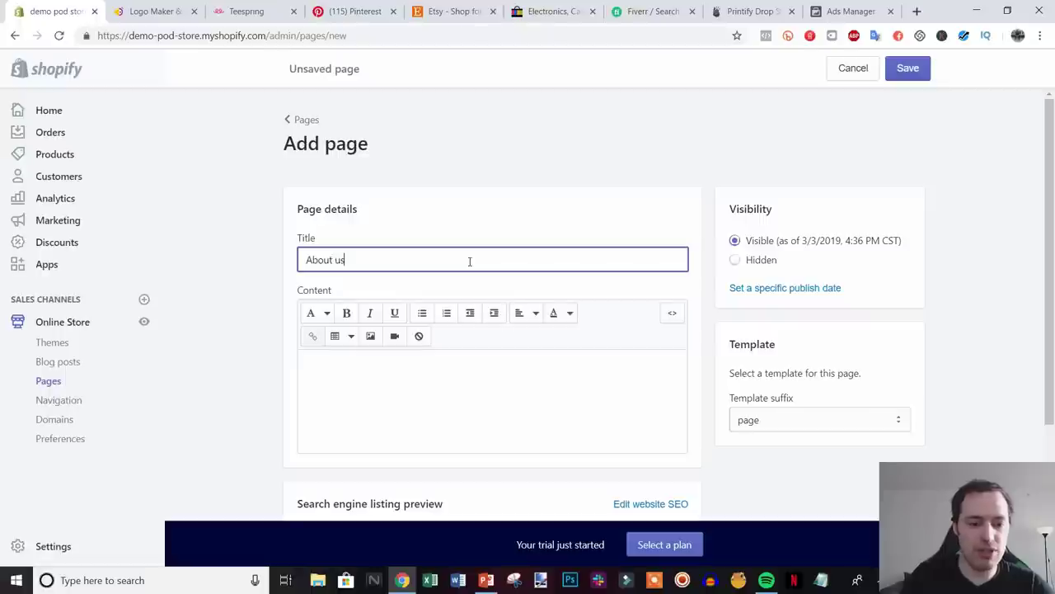
click(365, 382)
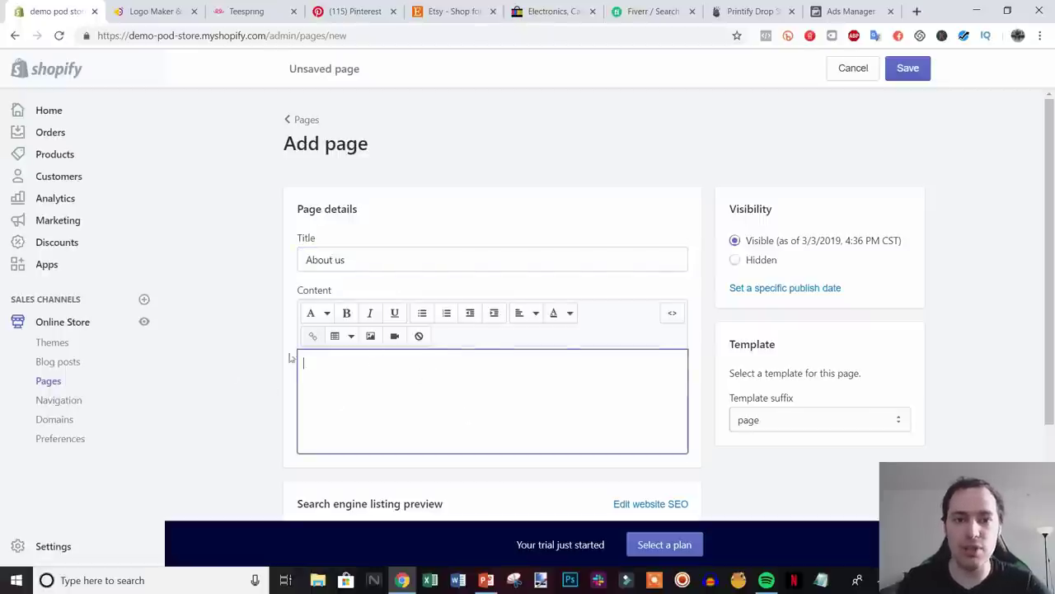
text(this is where you put your brand story)
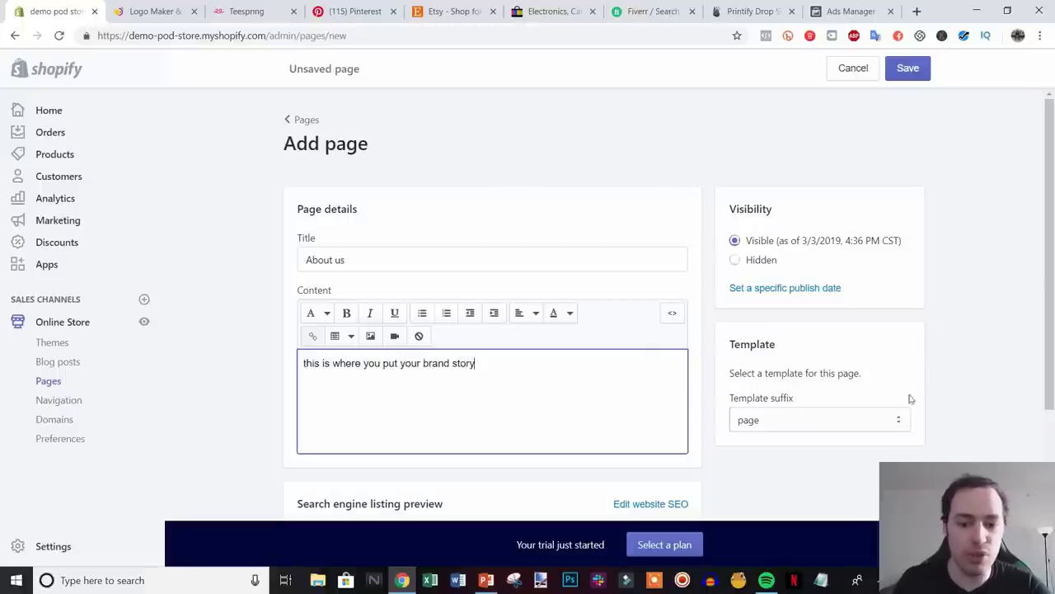
scroll(987, 383, down, 1)
scroll(973, 367, down, 1)
scroll(956, 350, up, 1)
scroll(990, 344, down, 1)
scroll(430, 287, up, 1)
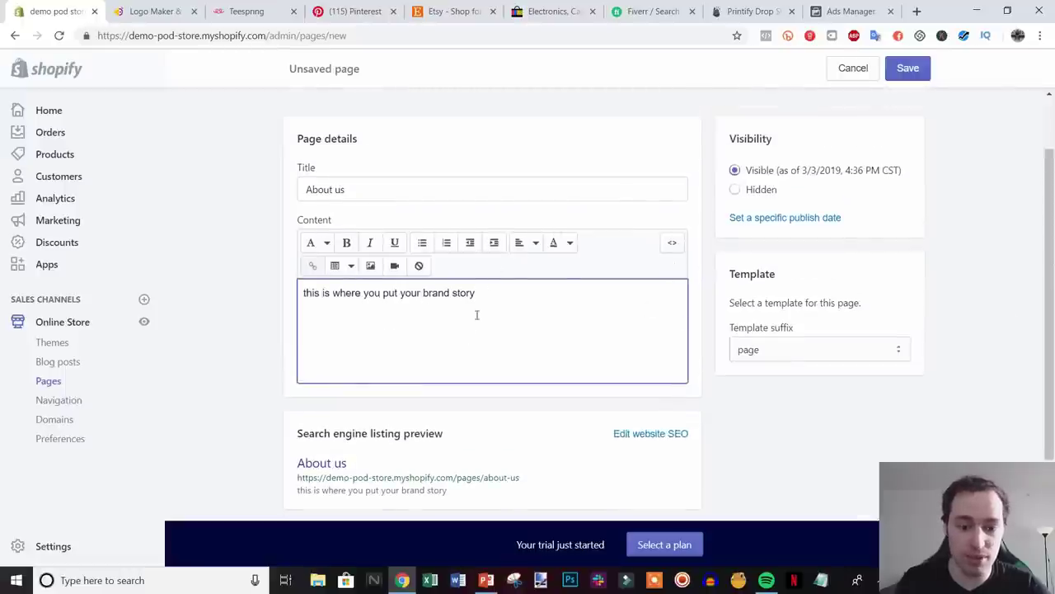
scroll(1029, 340, up, 1)
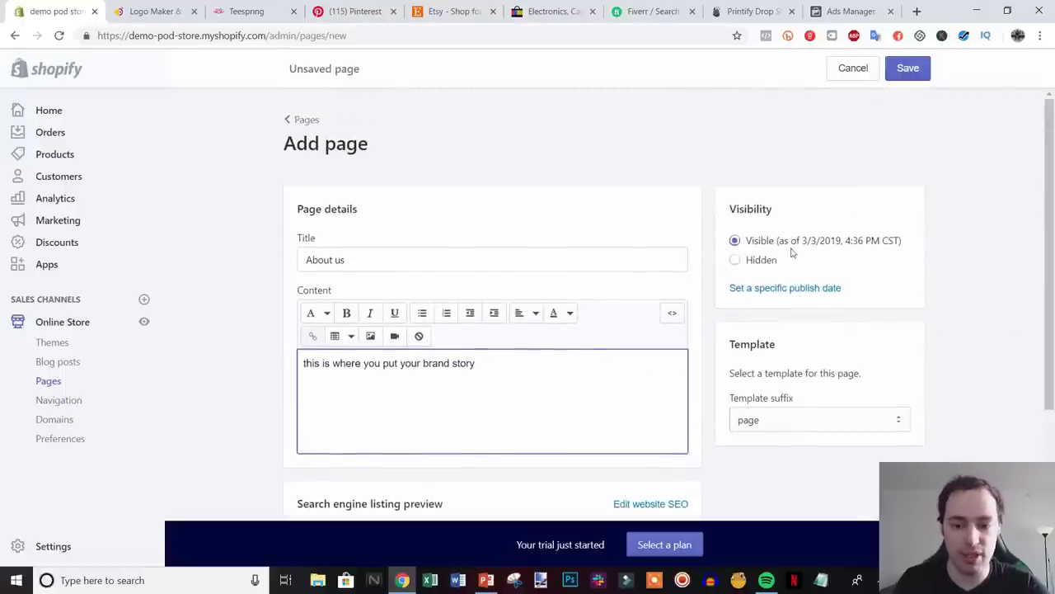
click(908, 67)
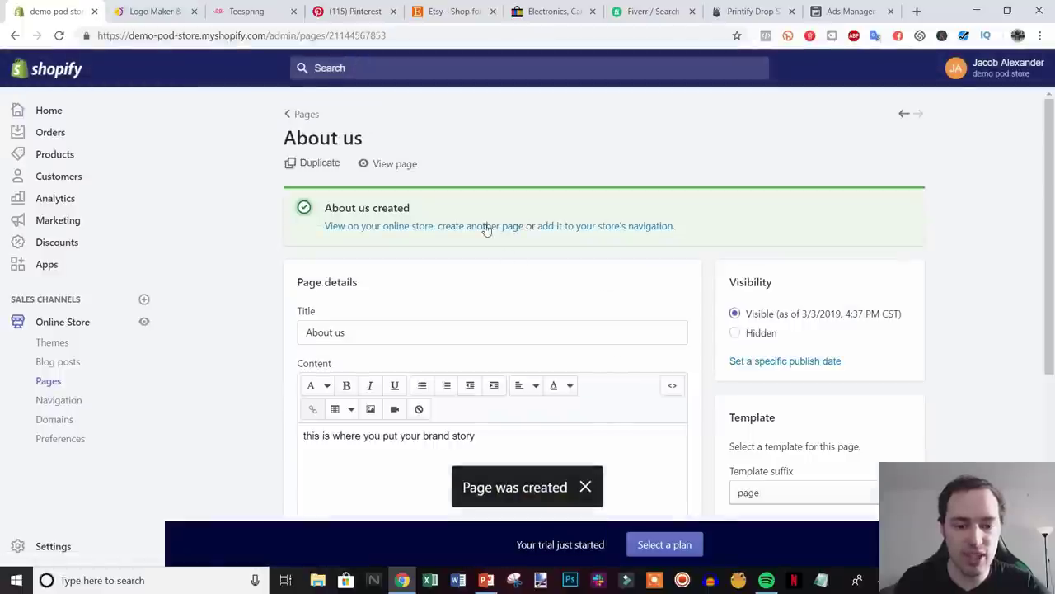
click(483, 226)
- Title the new page 'FAQ' and begin its content with 'common shipping'
click(492, 268)
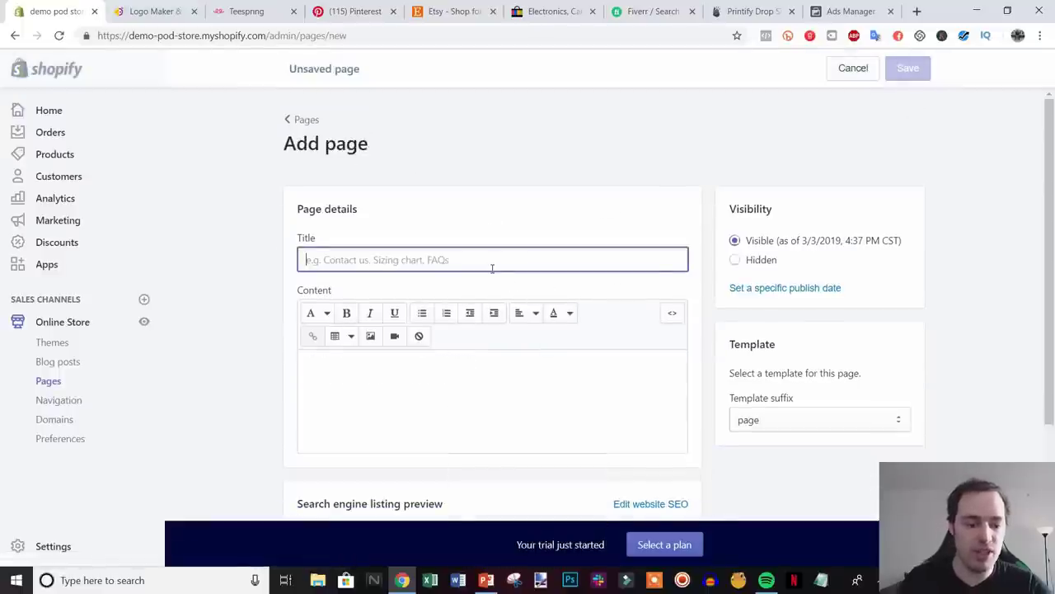
text(FAQ)
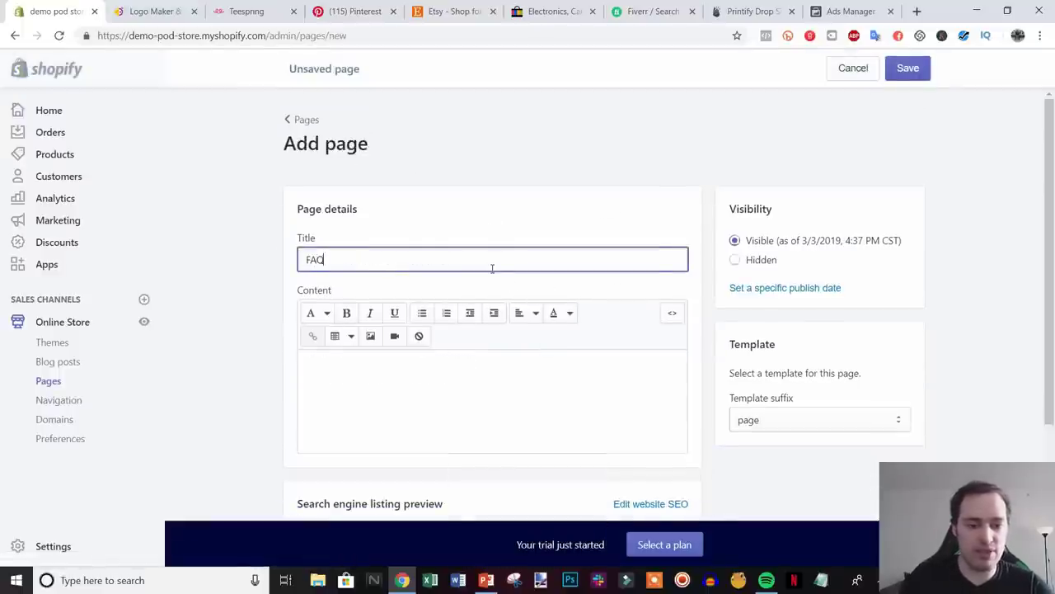
click(489, 363)
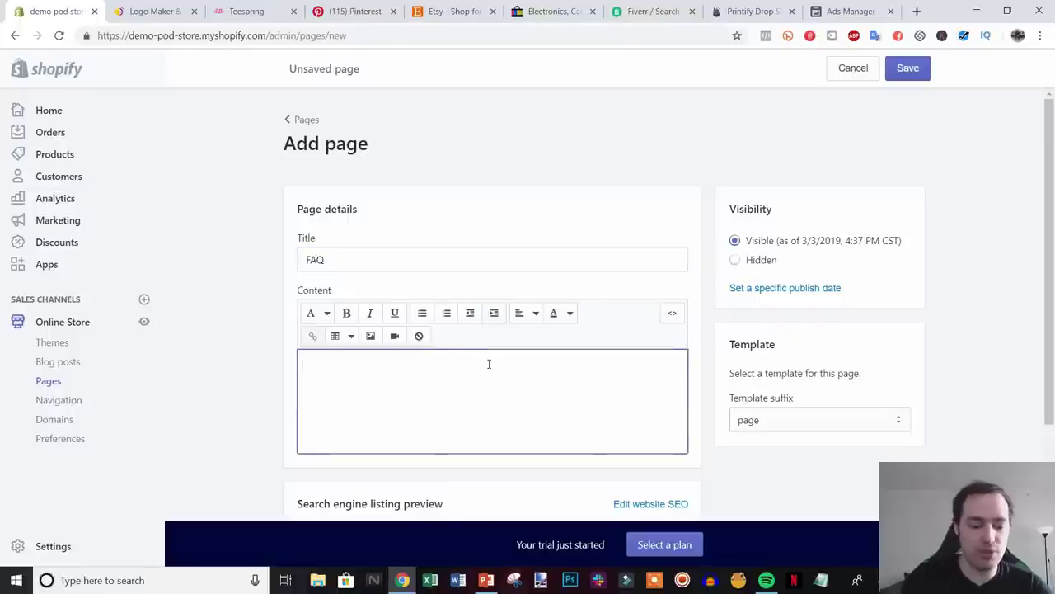
text(common shi)
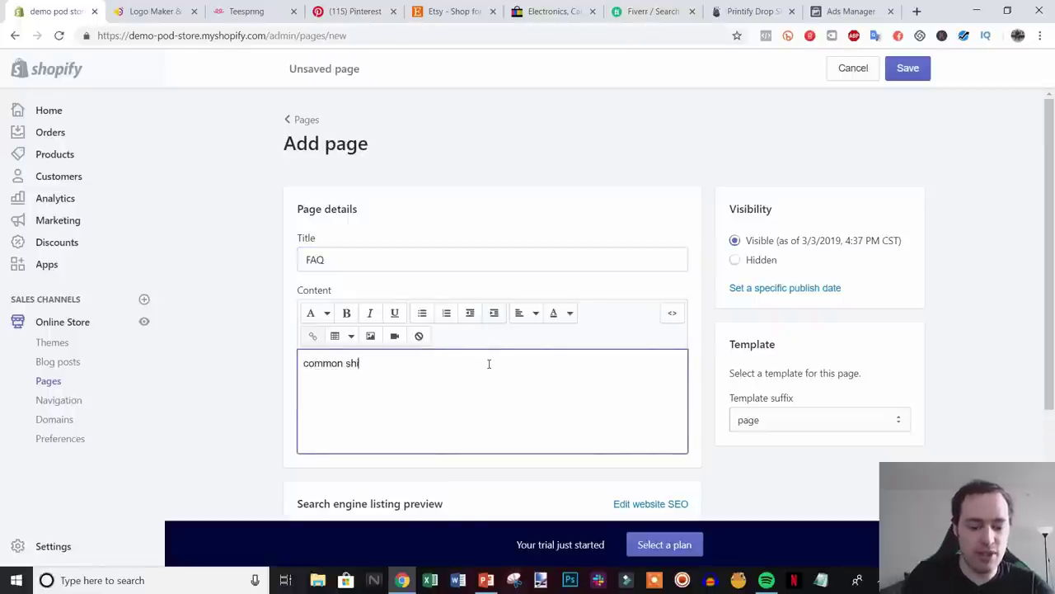
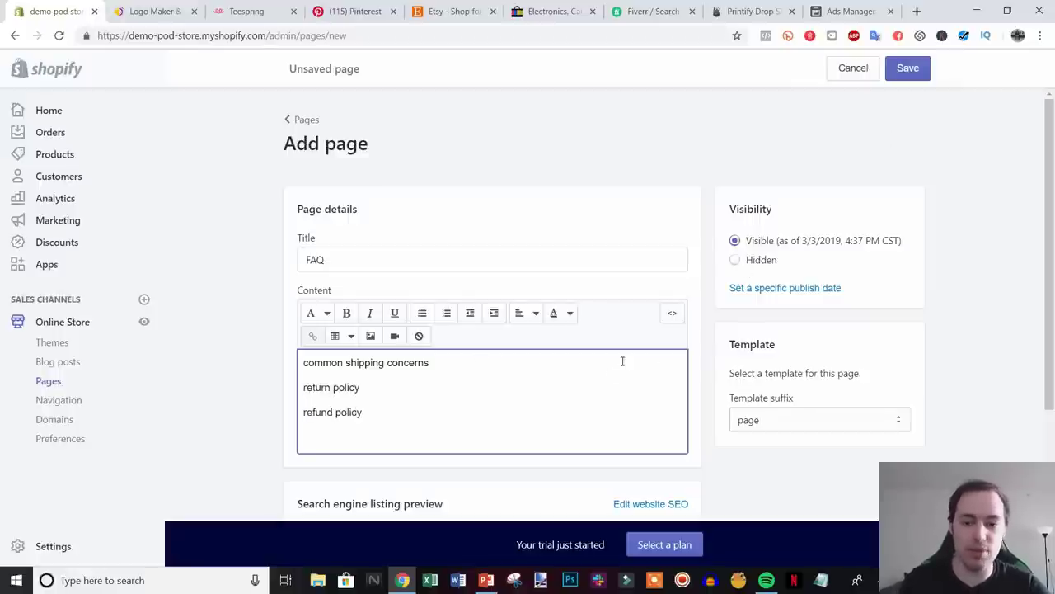
- Save the FAQ page with its shipping concerns, return policy and refund policy lines
click(905, 78)
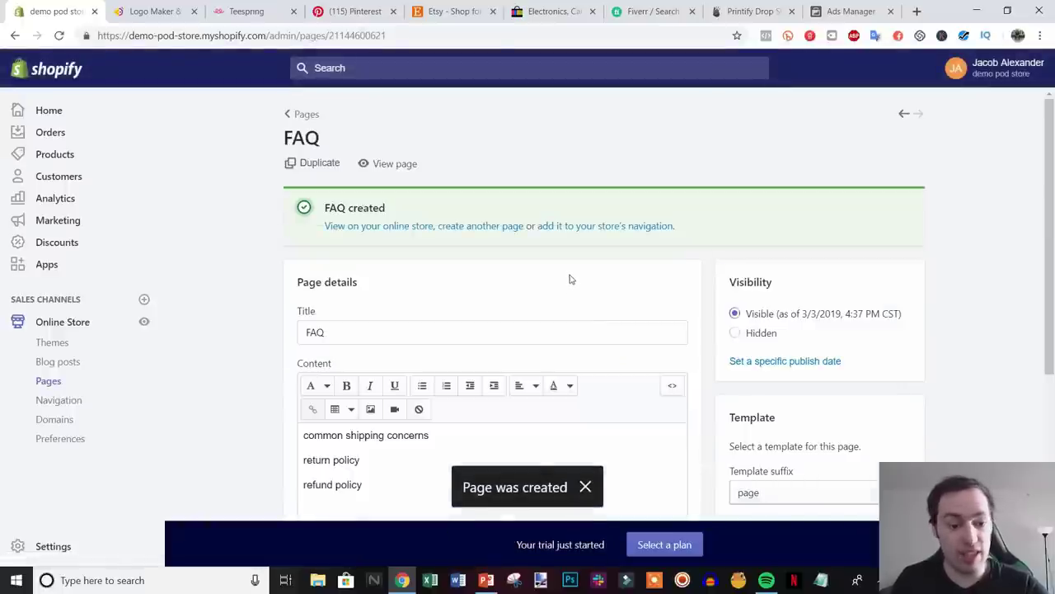
scroll(461, 346, down, 1)
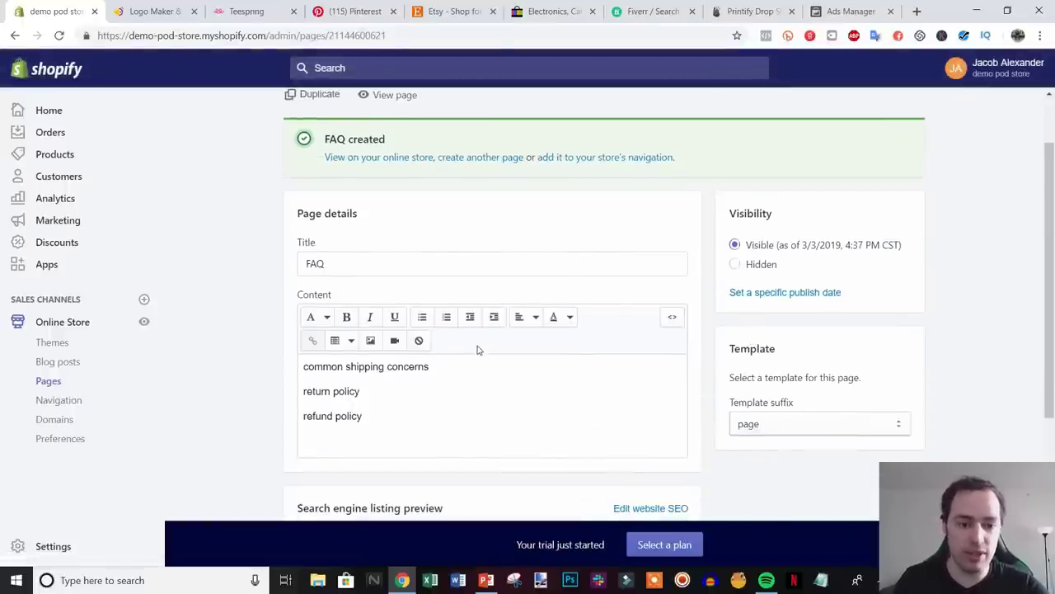
scroll(660, 310, up, 1)
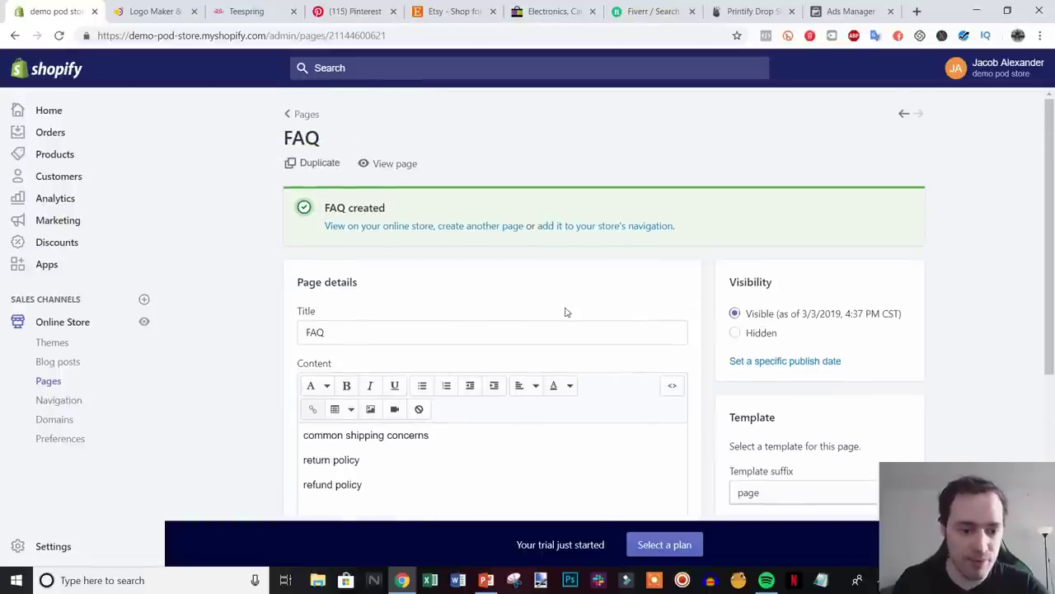
- Start another new page titled 'Terms Of Service'
click(482, 226)
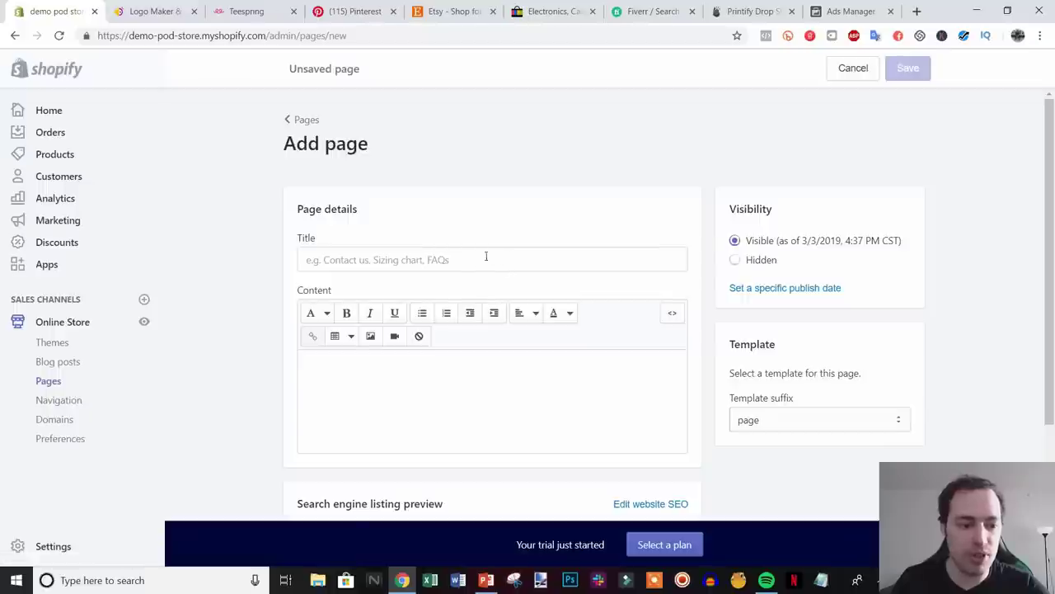
click(422, 261)
text(Terms Of)
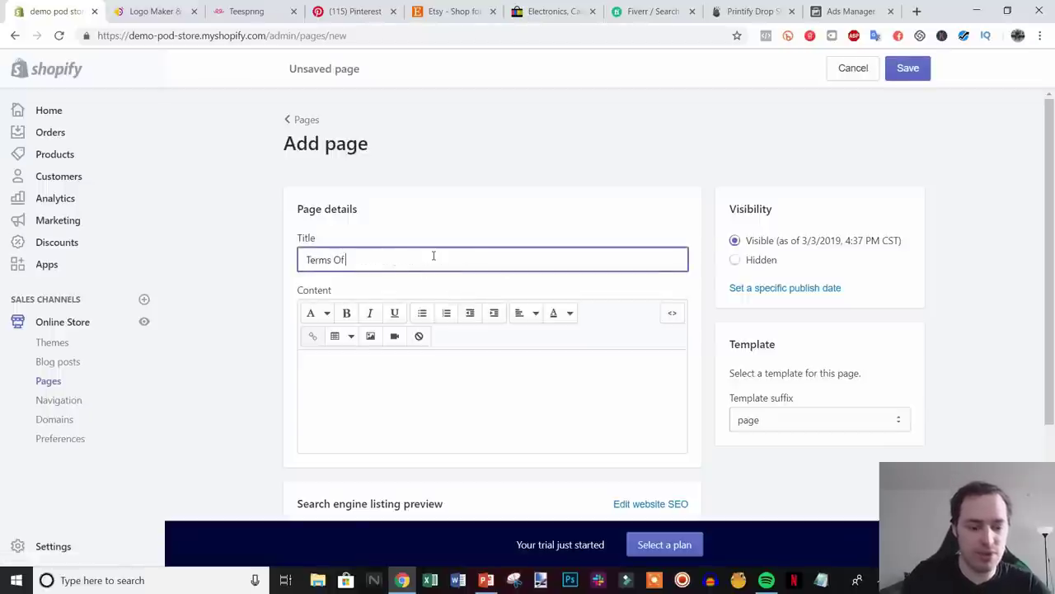
text( Service)
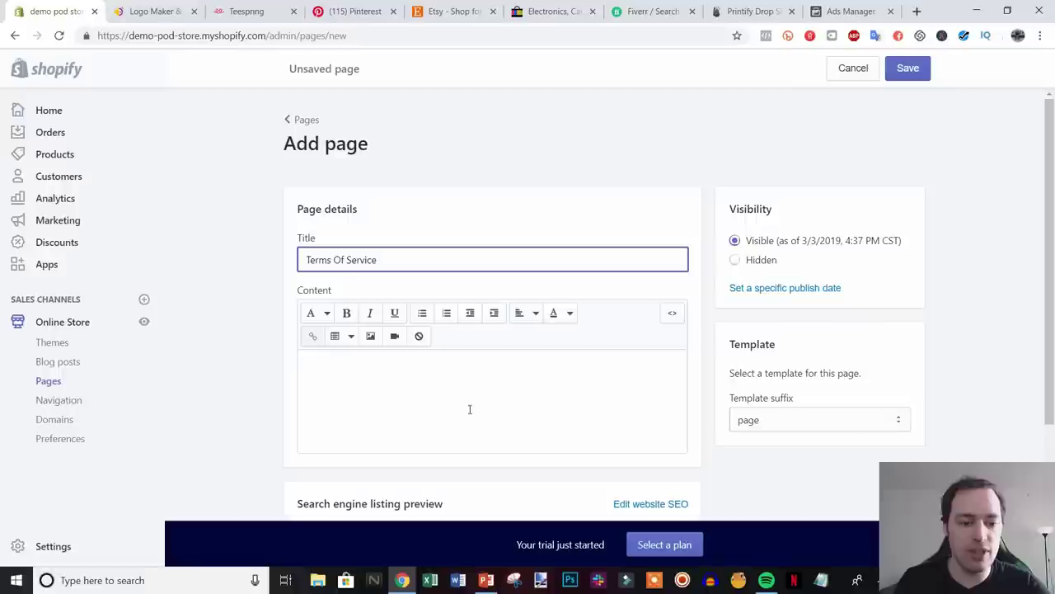
click(283, 352)
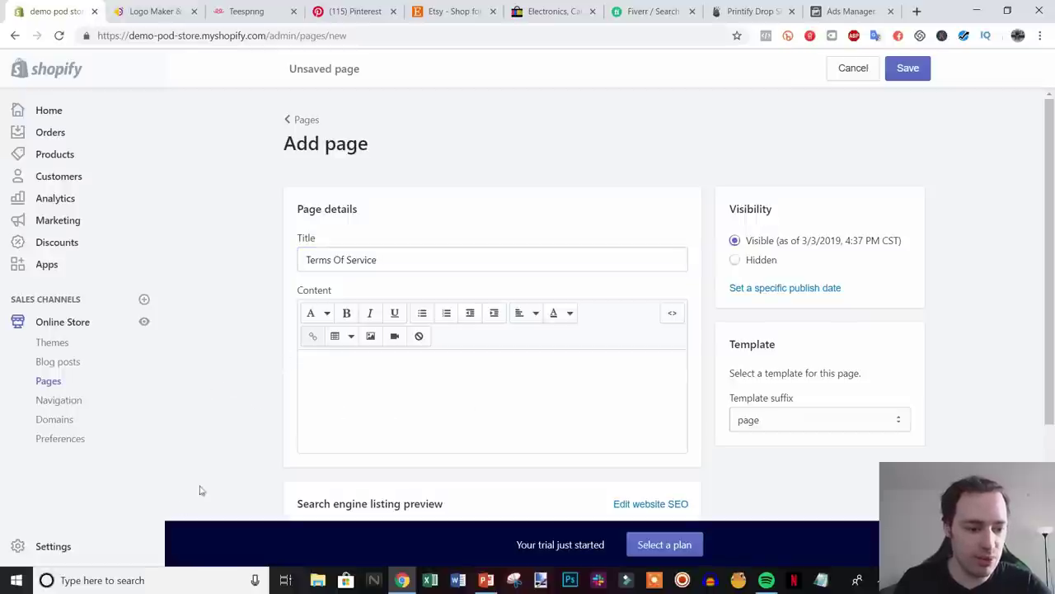
- In Settings > Legal in a separate tab, generate the terms of service from the template and select it
right_click(53, 550)
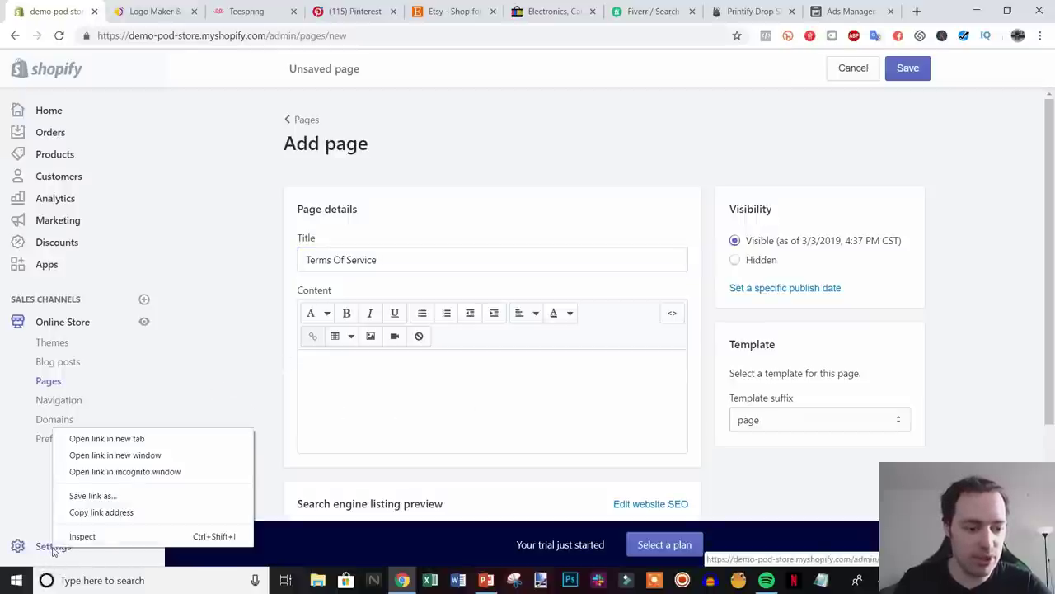
click(99, 437)
click(156, 7)
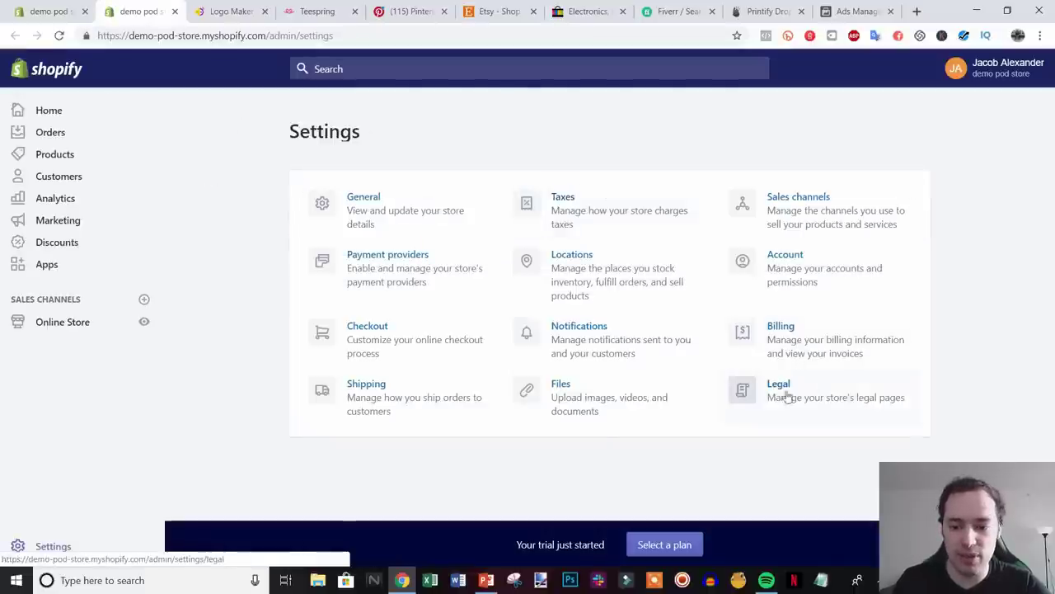
click(789, 399)
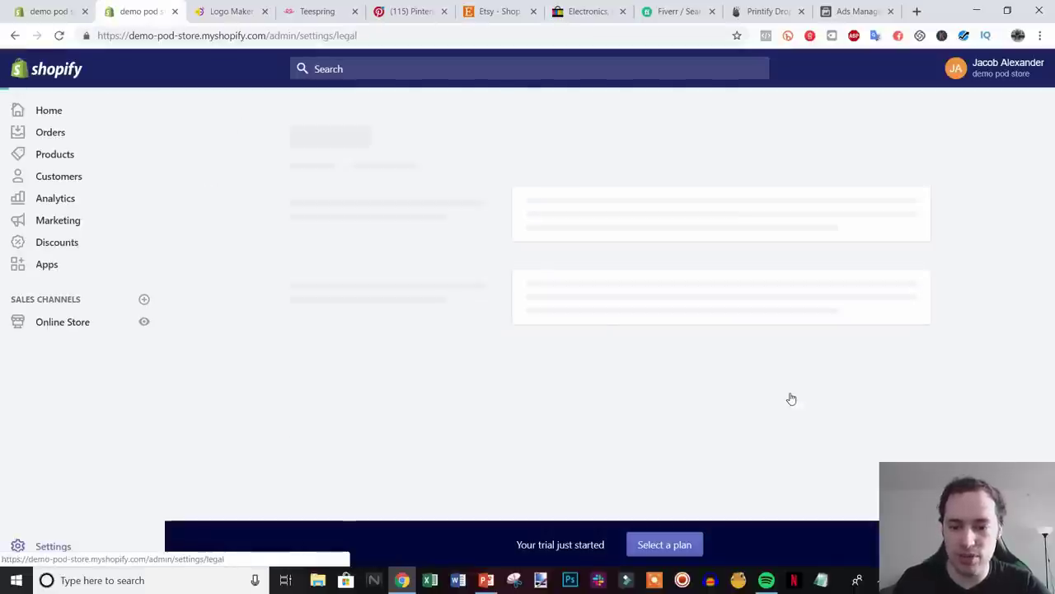
scroll(1008, 333, down, 3)
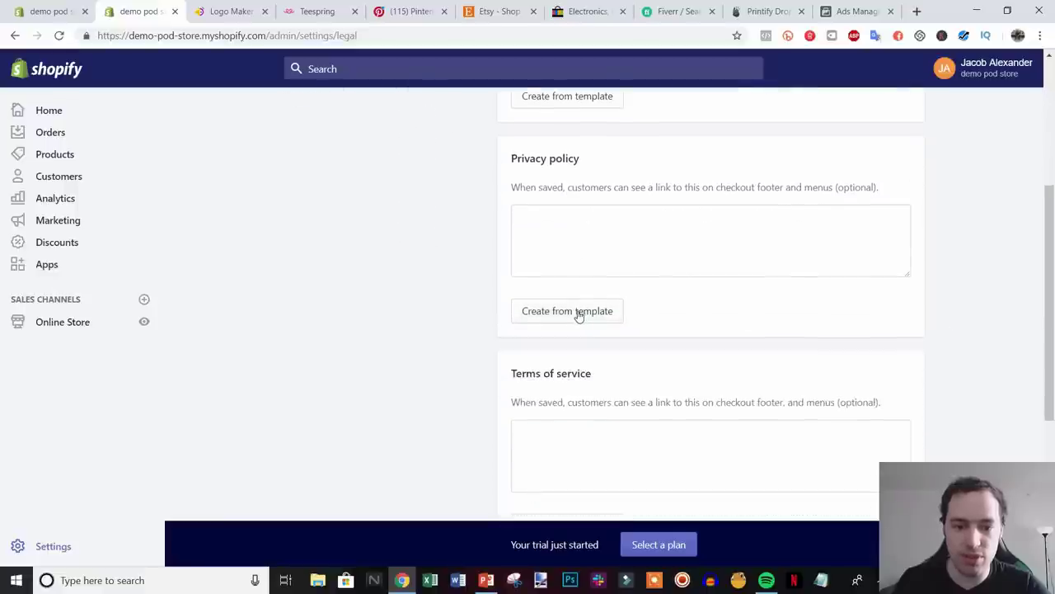
scroll(868, 332, down, 2)
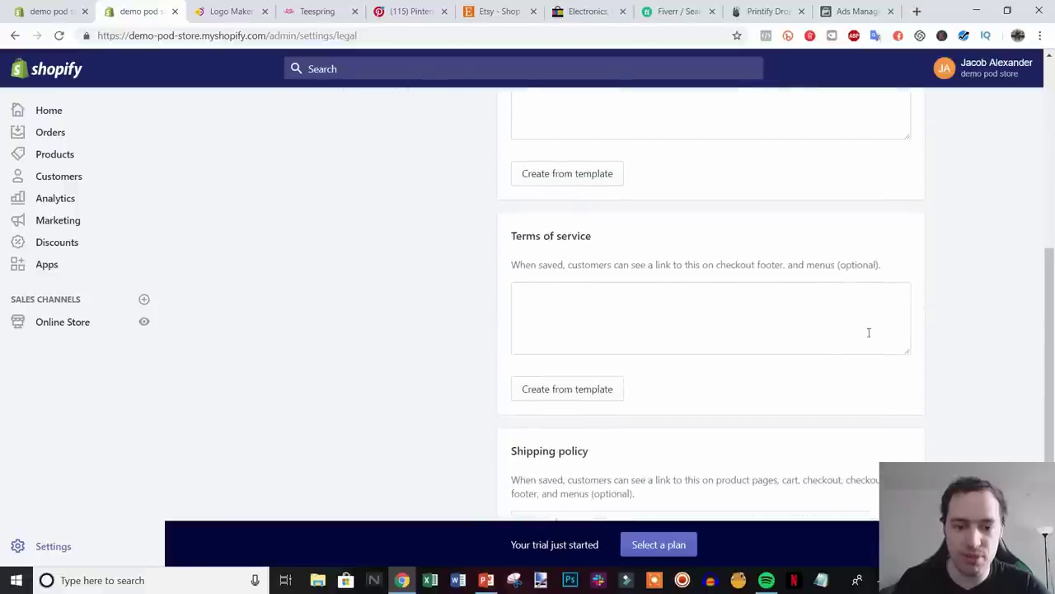
click(570, 395)
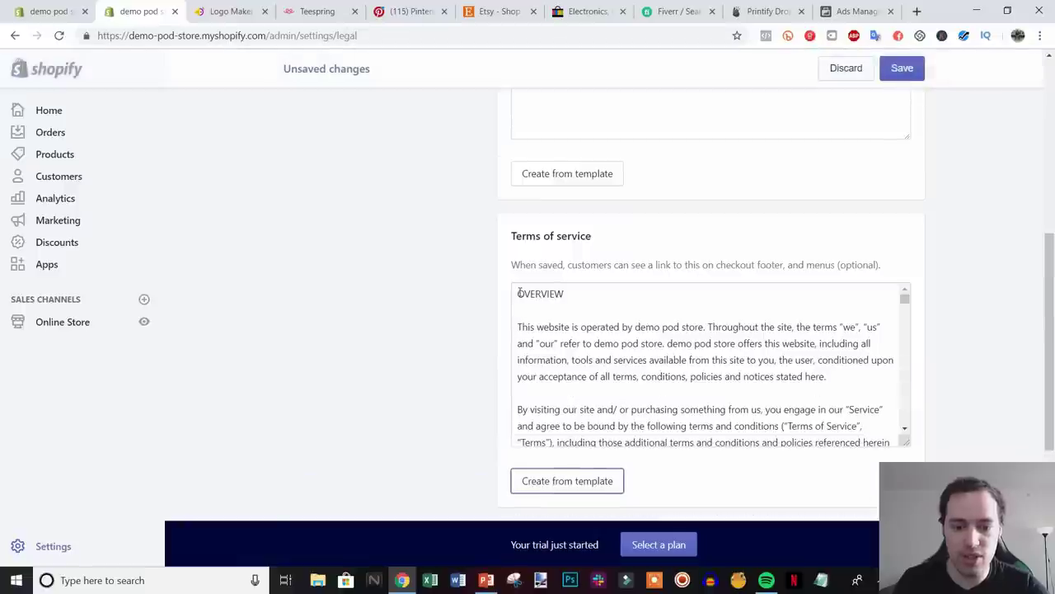
drag(519, 294, 561, 503)
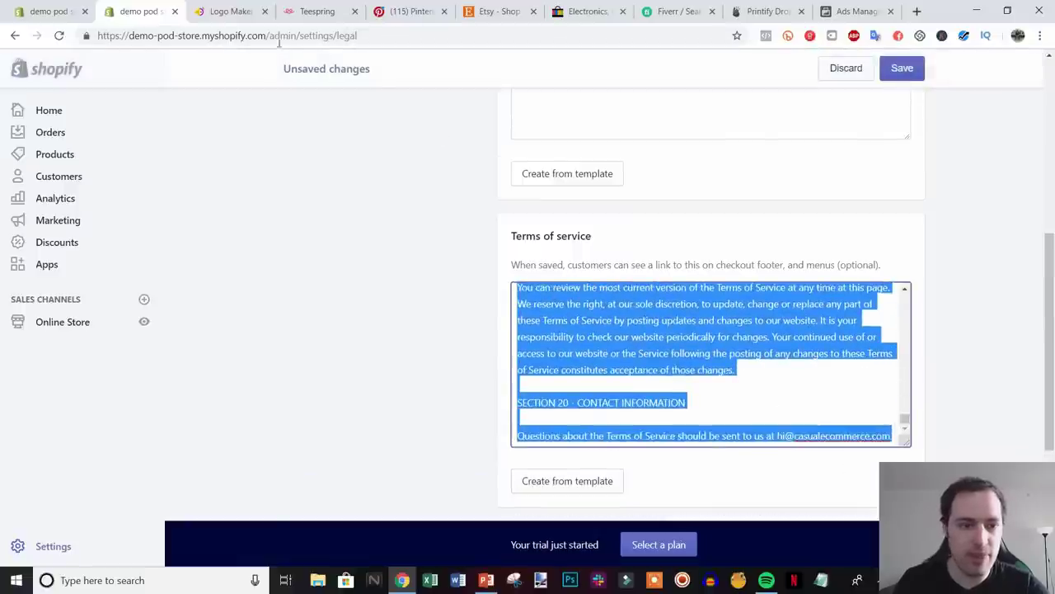
- Paste the terms of service text into the page content and save the page
click(70, 9)
click(360, 367)
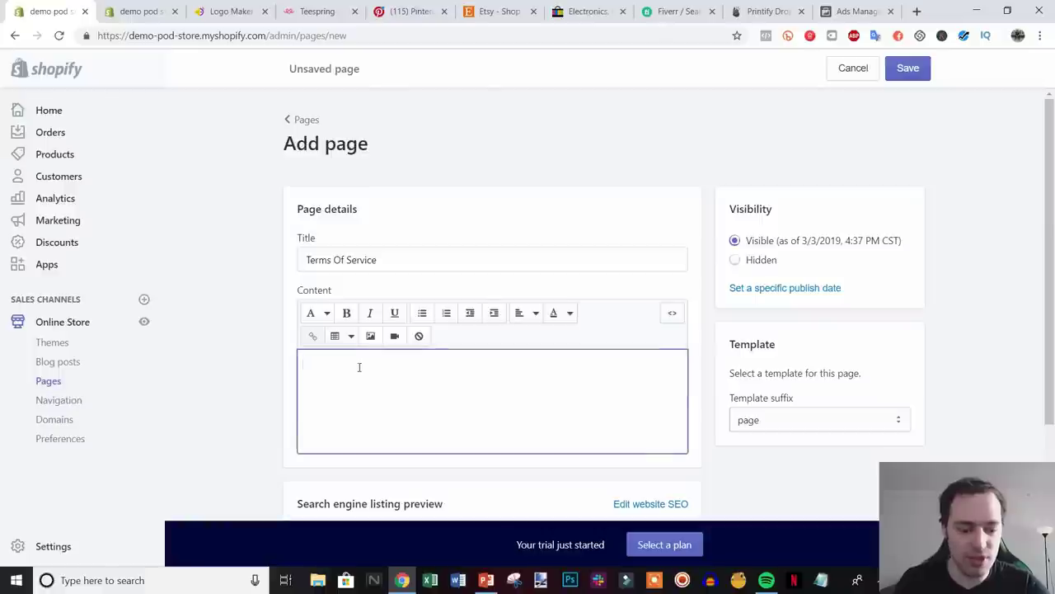
key(ctrl+v)
click(908, 68)
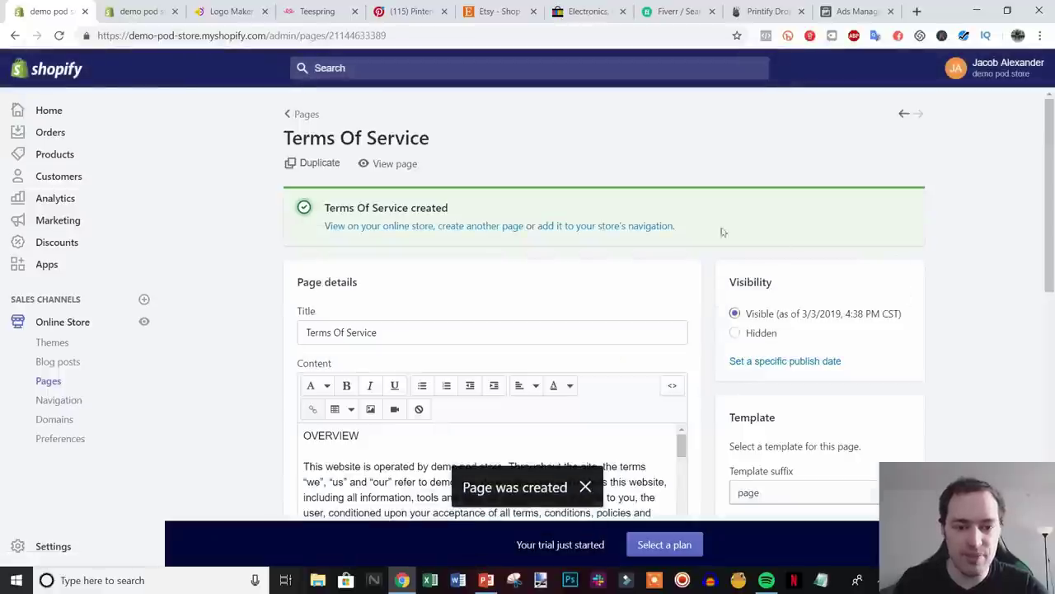
- Start a page titled Privacy Policy and copy the privacy policy generated from the Legal template
click(482, 227)
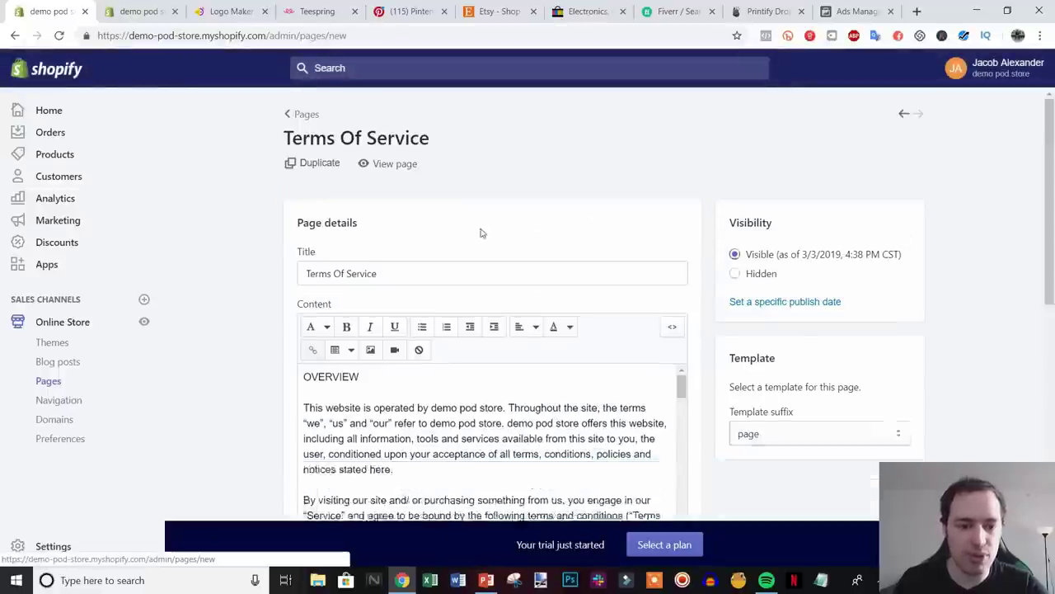
text(Pr)
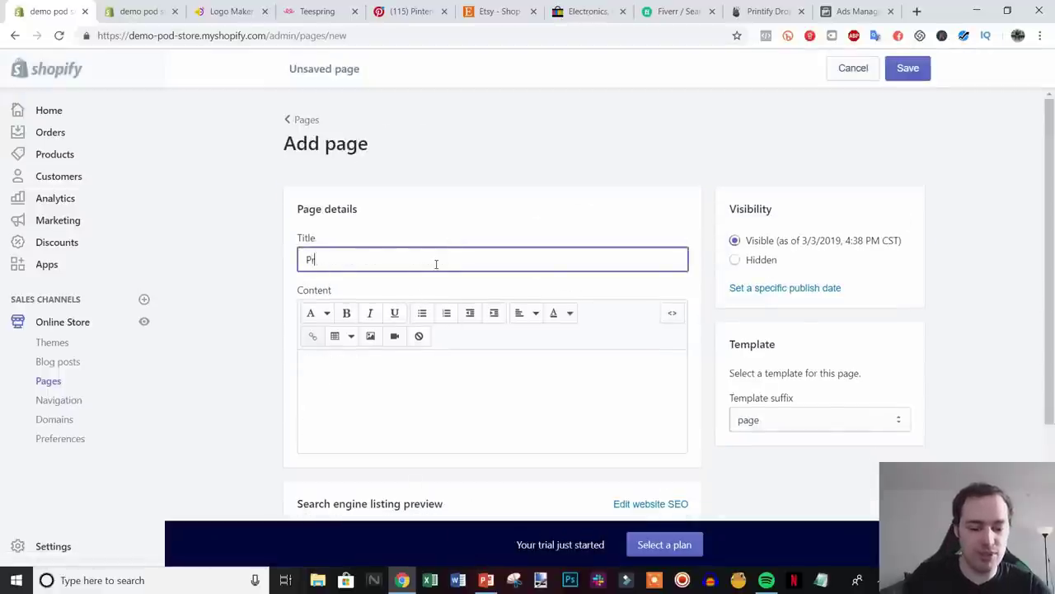
text(ivacy Policy)
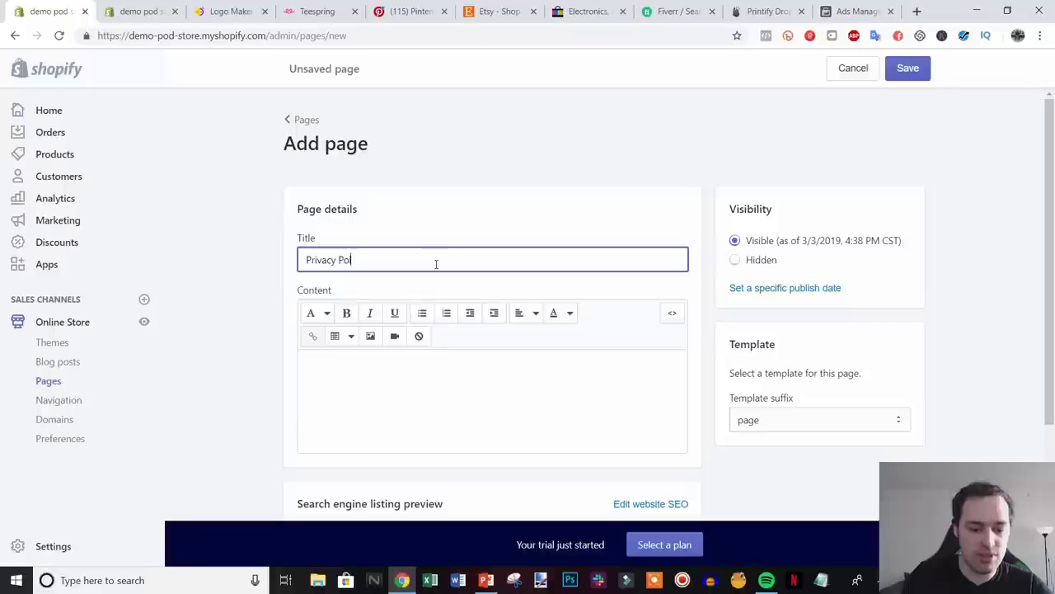
click(142, 12)
scroll(923, 371, up, 3)
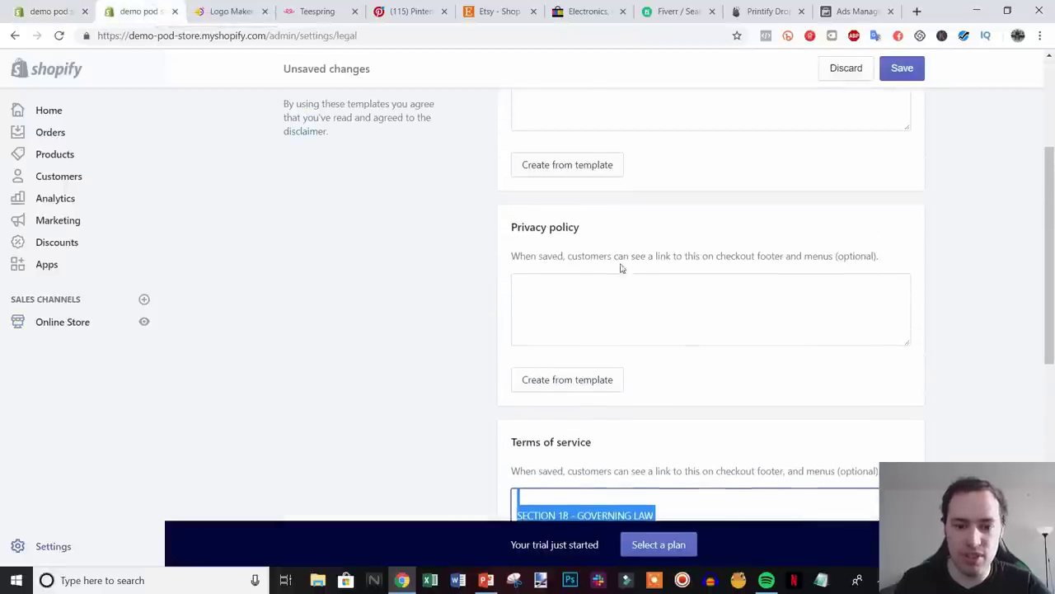
click(563, 381)
click(558, 384)
key(ctrl+a)
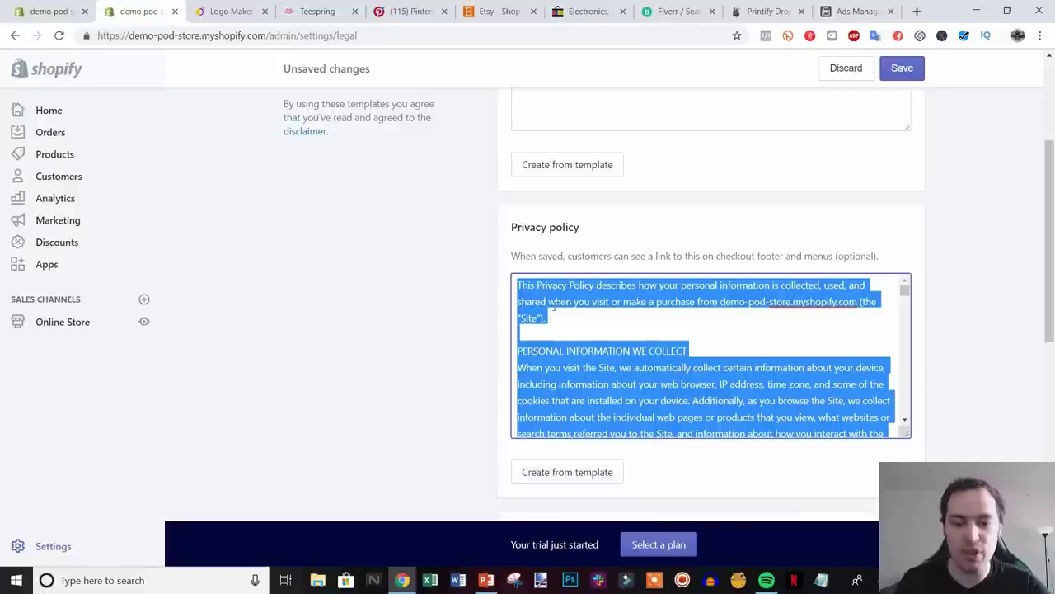
- Paste the privacy policy text into the page content and save the page
click(49, 12)
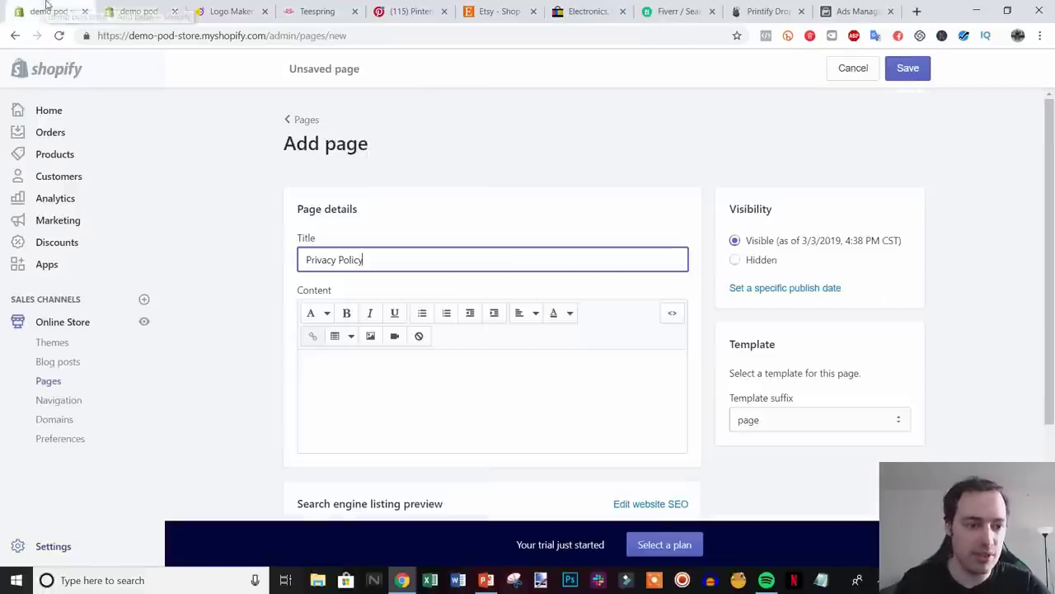
click(472, 377)
key(ctrl+v)
click(924, 74)
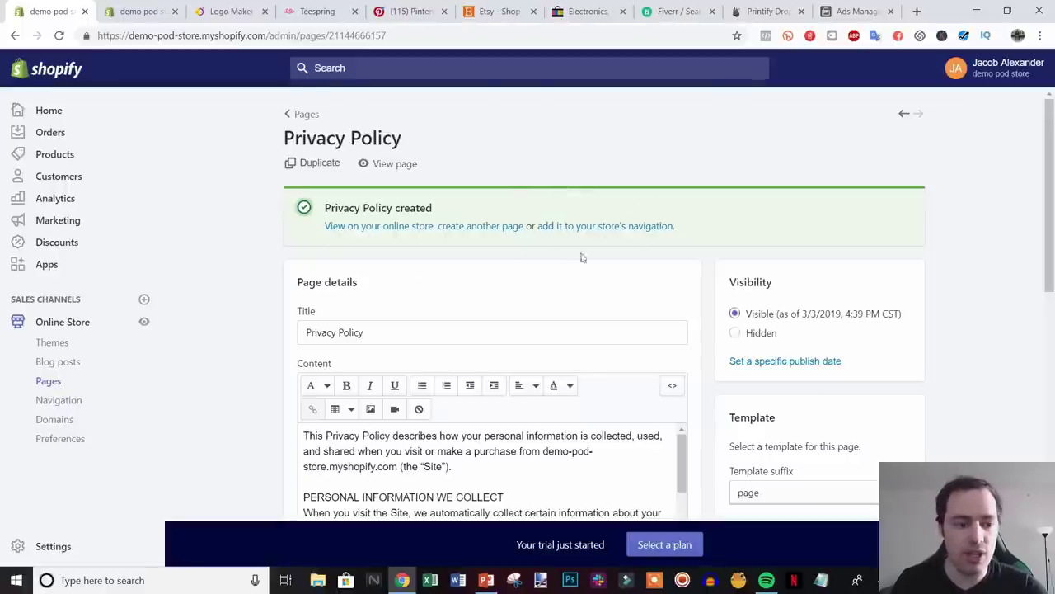
- Open the Footer menu and add a Privacy Policy page link to it
click(61, 400)
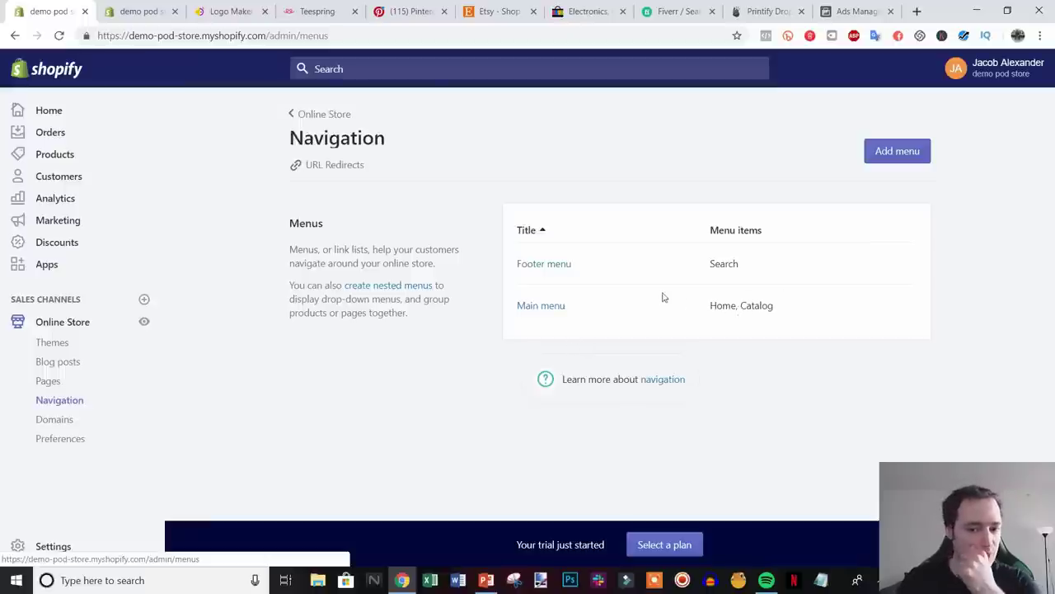
click(544, 265)
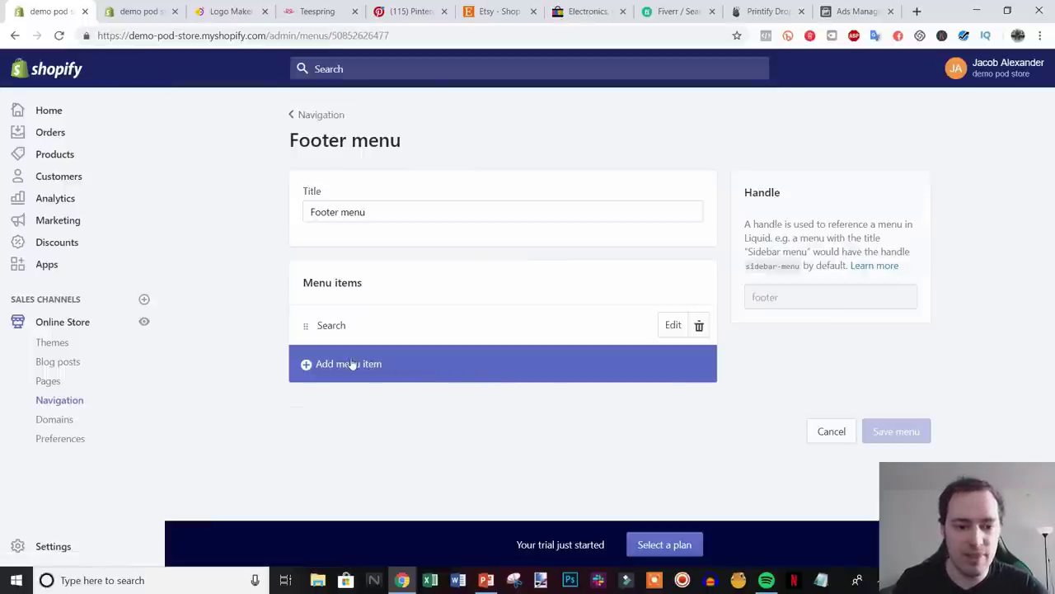
click(352, 364)
click(418, 310)
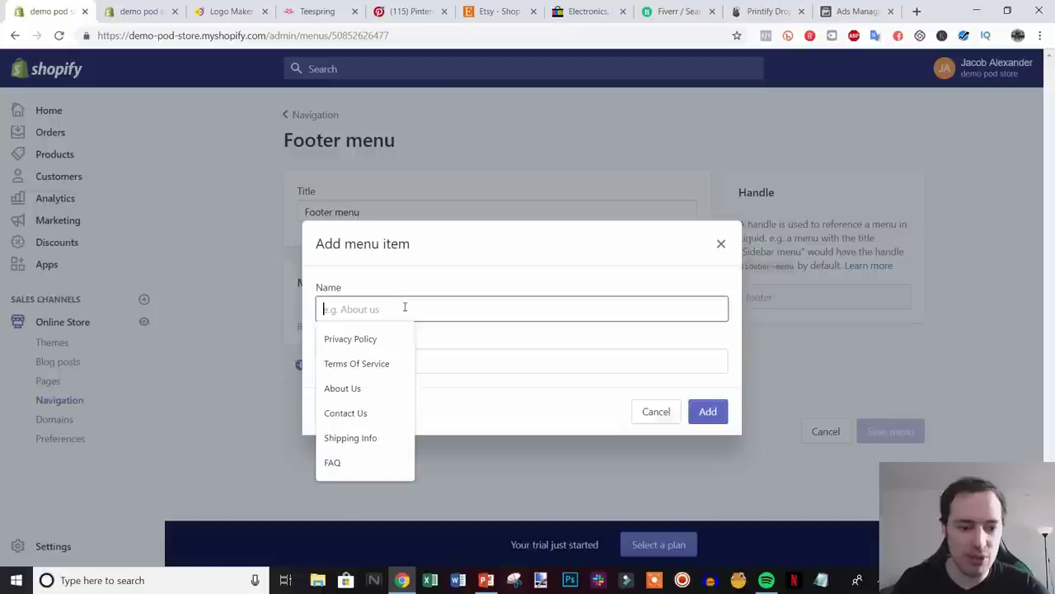
click(485, 353)
click(354, 335)
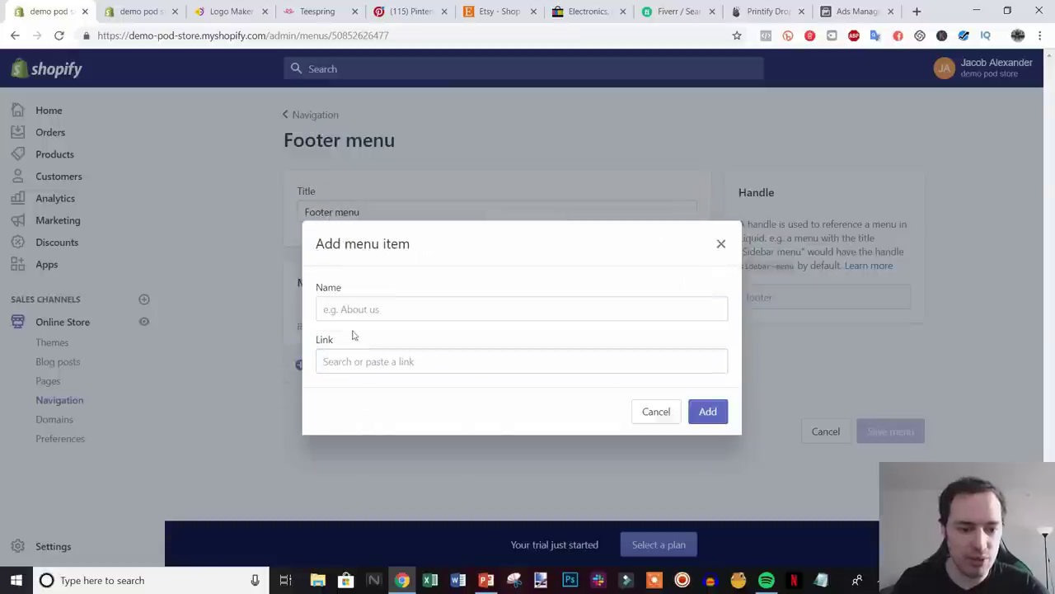
click(382, 363)
click(404, 248)
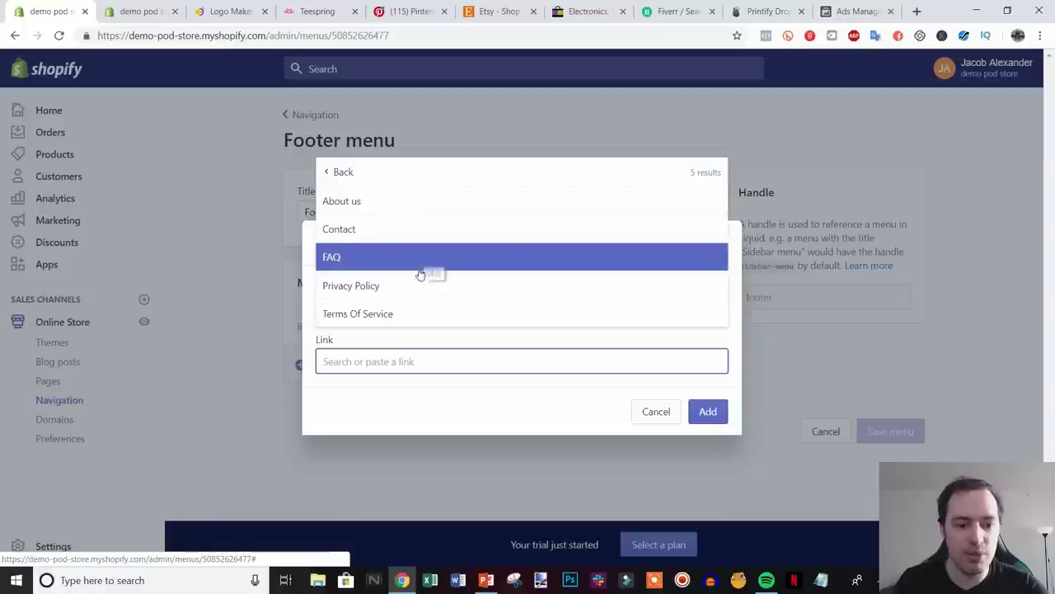
click(419, 282)
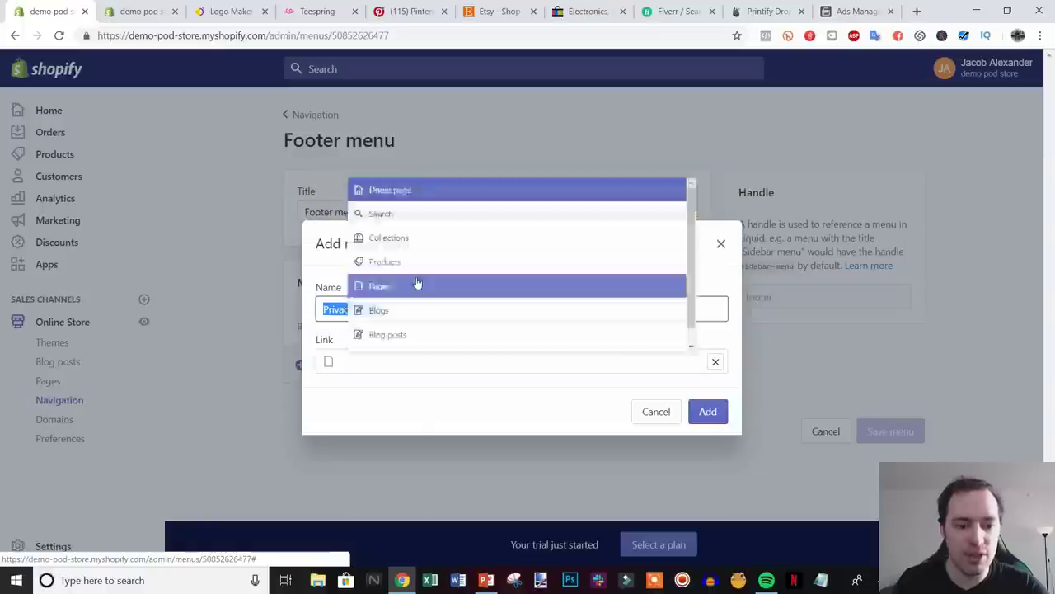
click(702, 420)
- Add a Terms Of Service page link to the footer menu
click(367, 404)
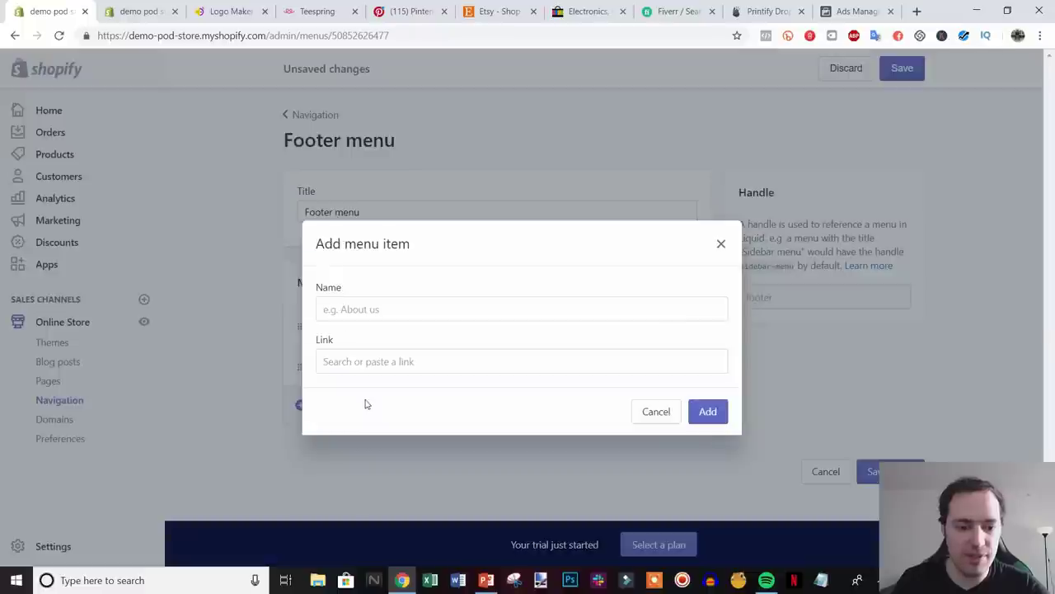
click(392, 360)
click(424, 252)
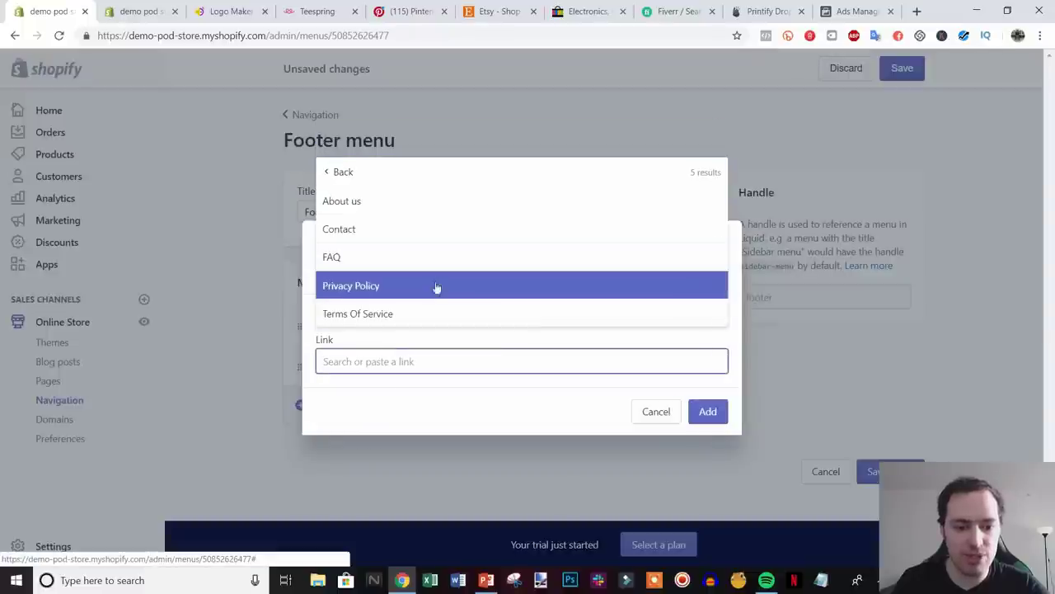
click(412, 312)
click(706, 411)
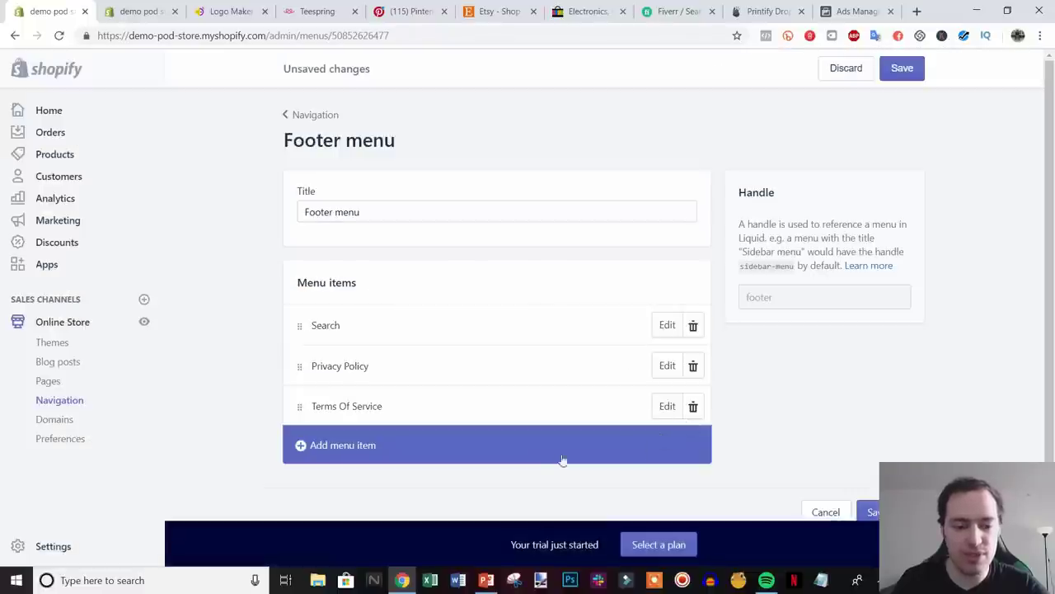
- Add an FAQ page link, move it right after Search, and save the footer menu
click(345, 450)
click(402, 355)
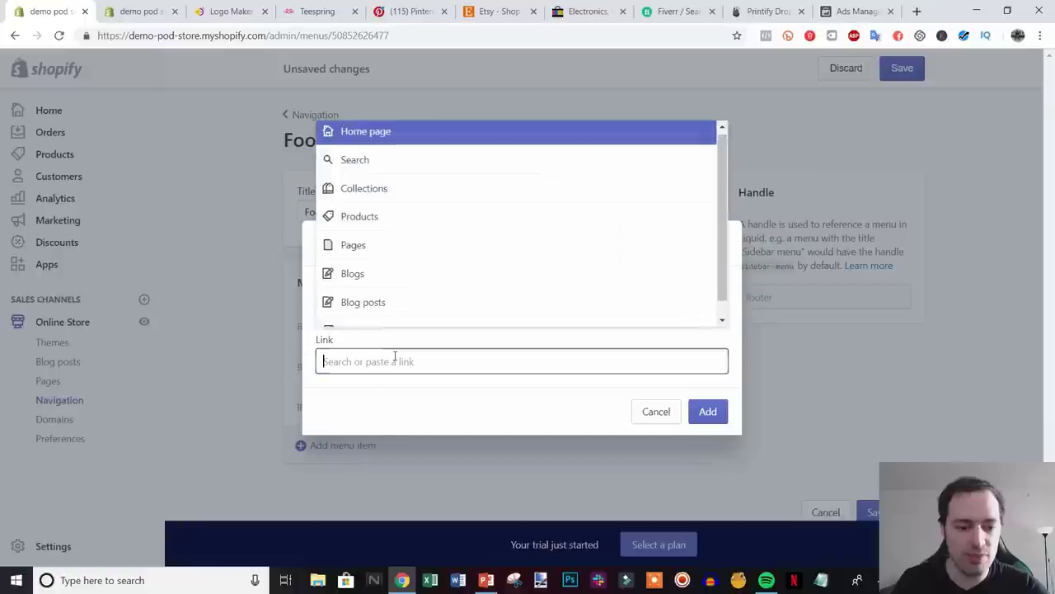
click(408, 264)
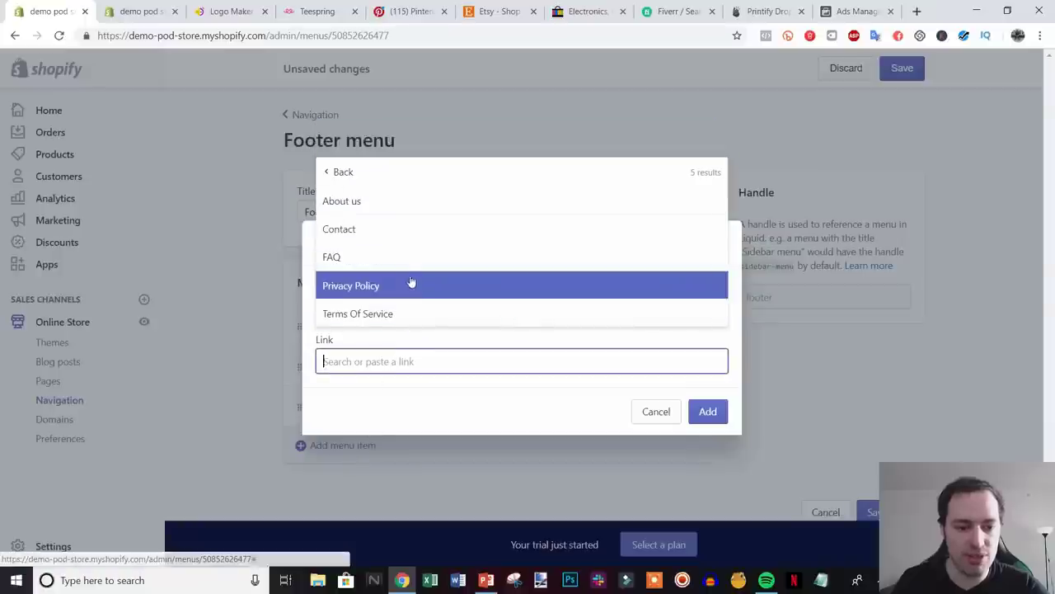
click(384, 266)
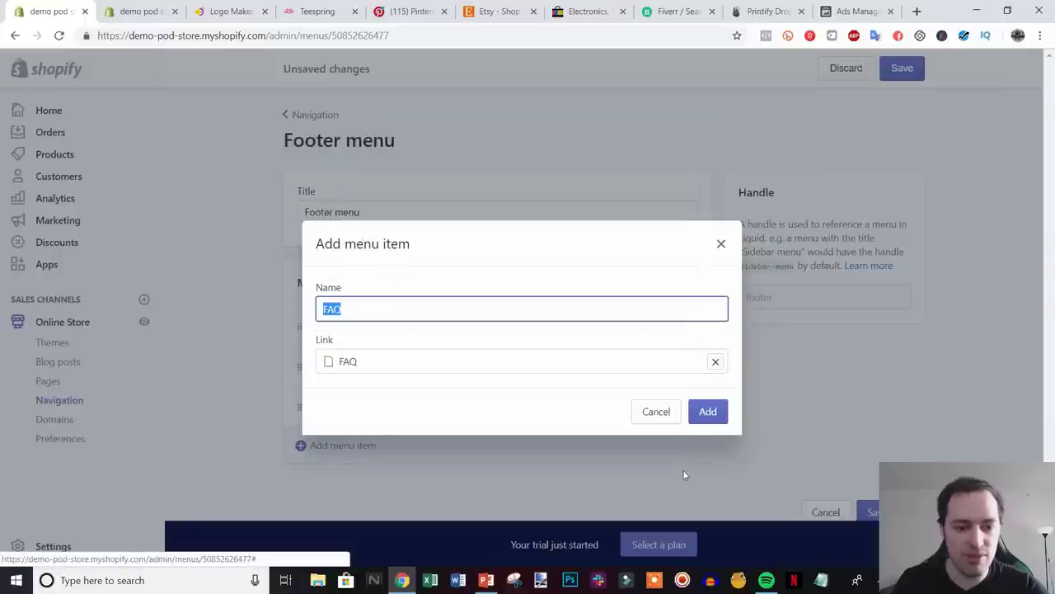
click(708, 411)
drag(299, 446, 313, 344)
click(899, 68)
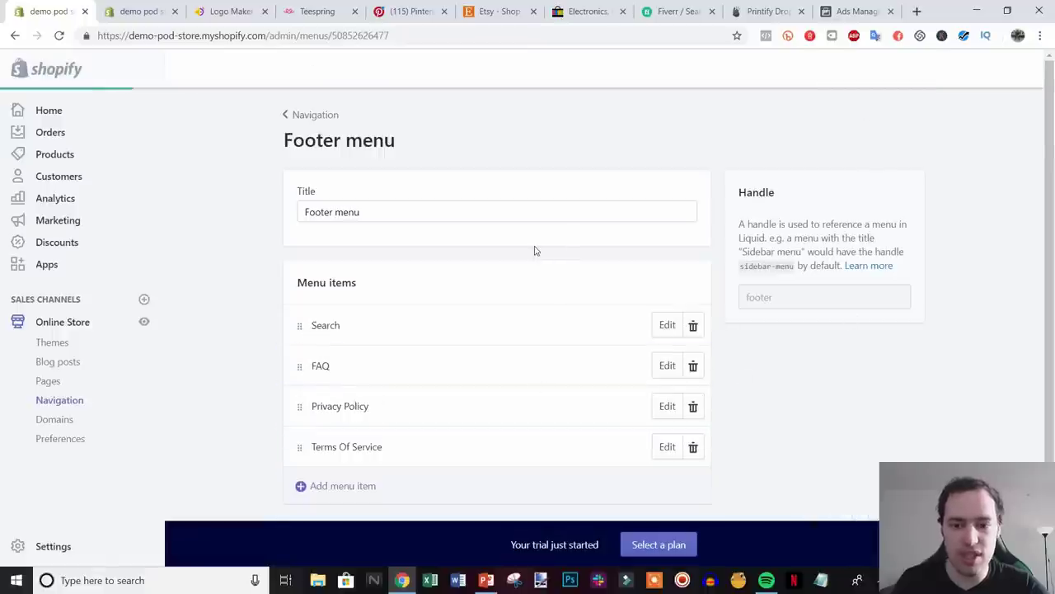
click(301, 117)
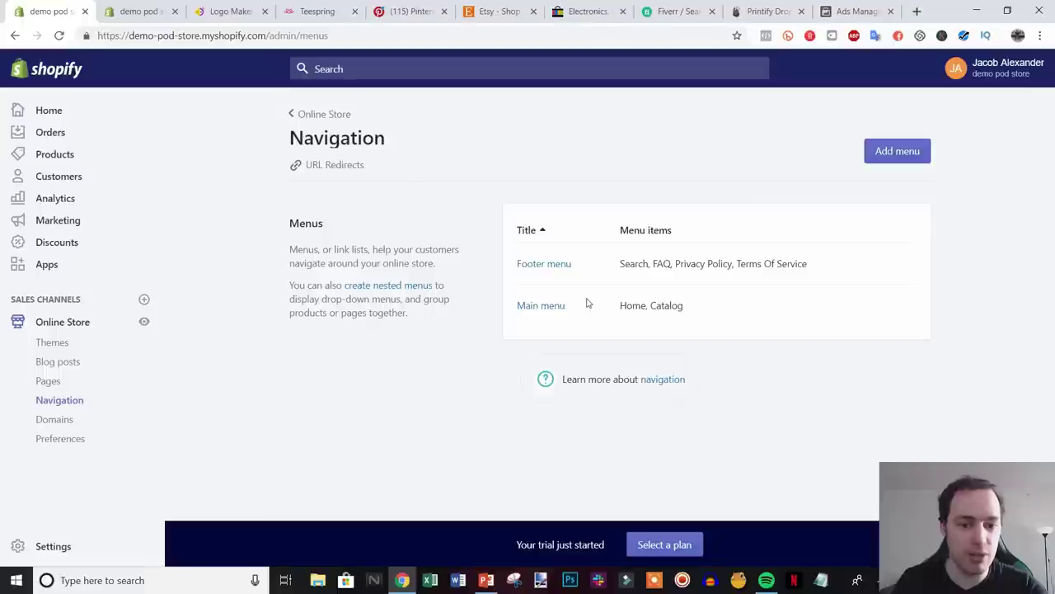
- Add an About us page link to the Main menu
click(540, 306)
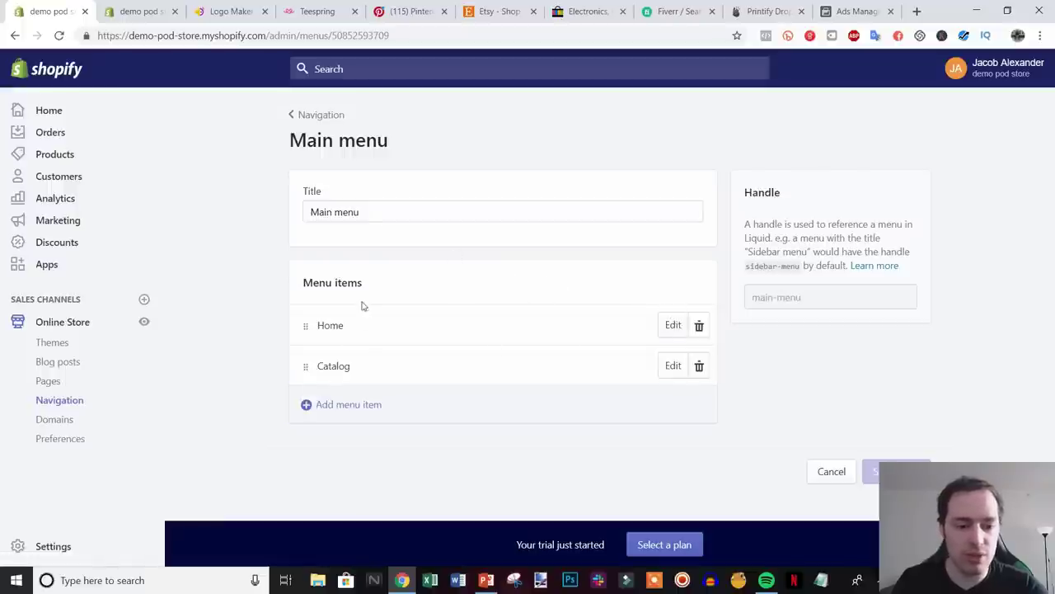
click(393, 397)
click(377, 362)
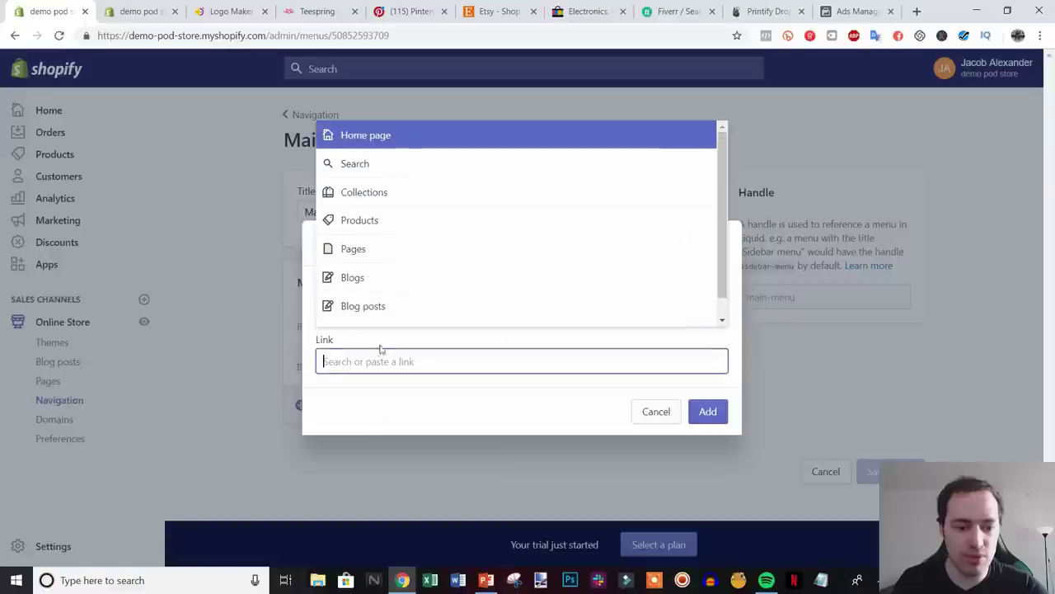
click(391, 250)
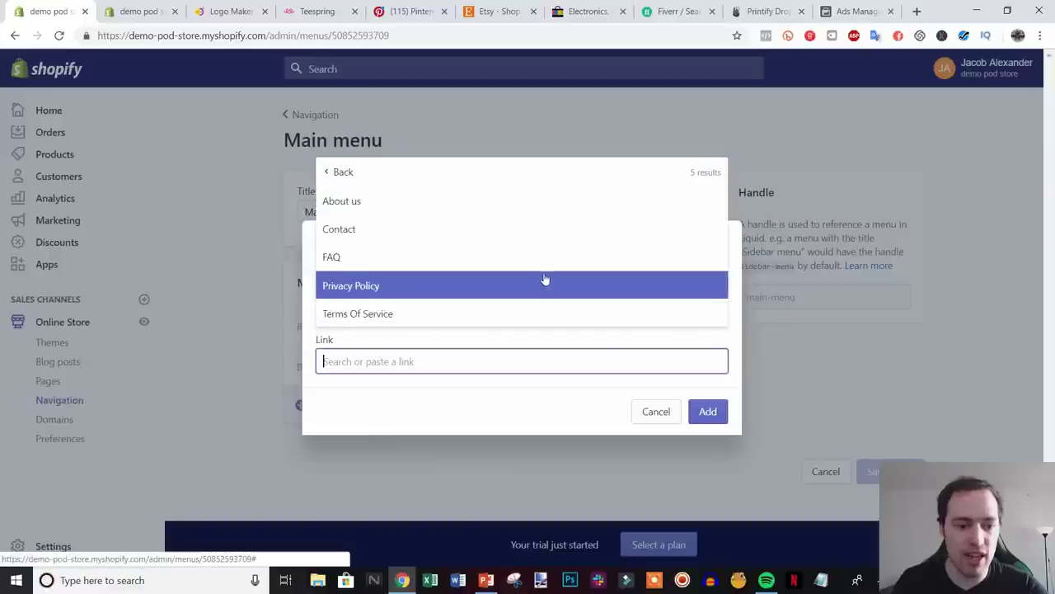
click(405, 203)
click(707, 412)
- Add a Contact page link, save the Main menu, and close the extra settings tab
click(392, 445)
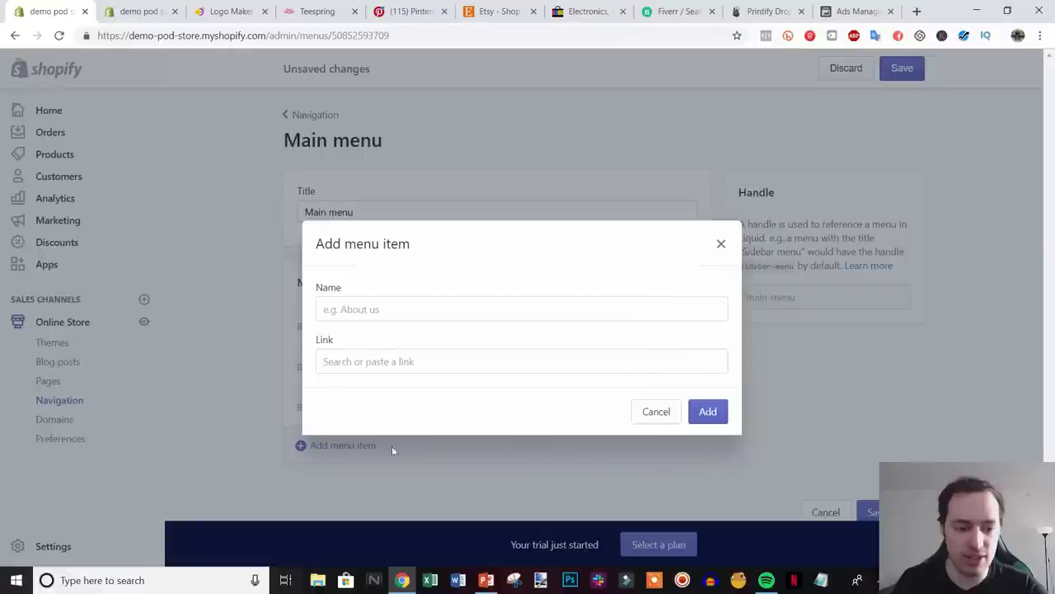
click(379, 340)
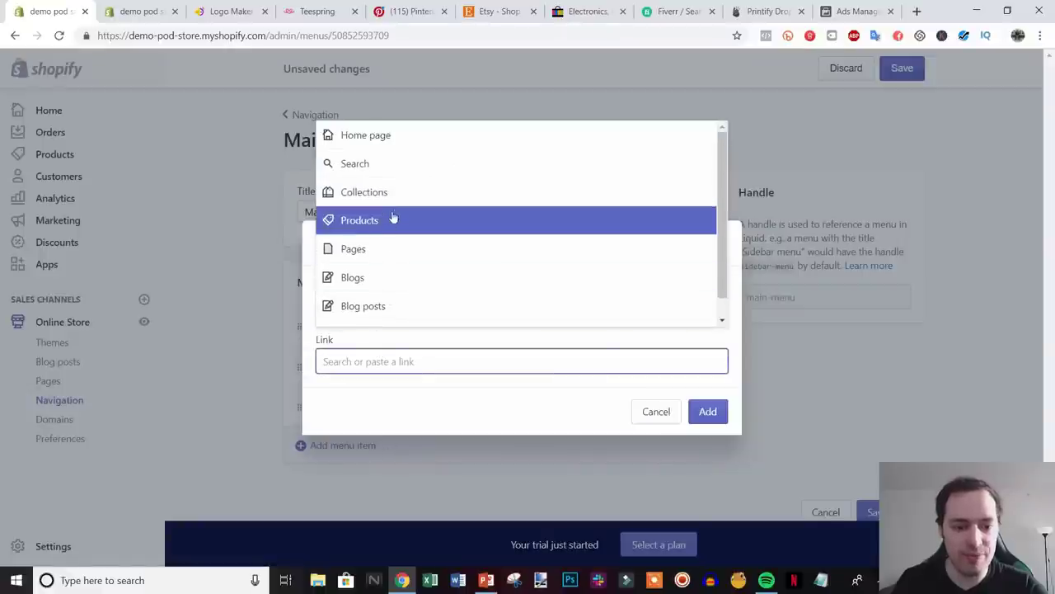
click(394, 220)
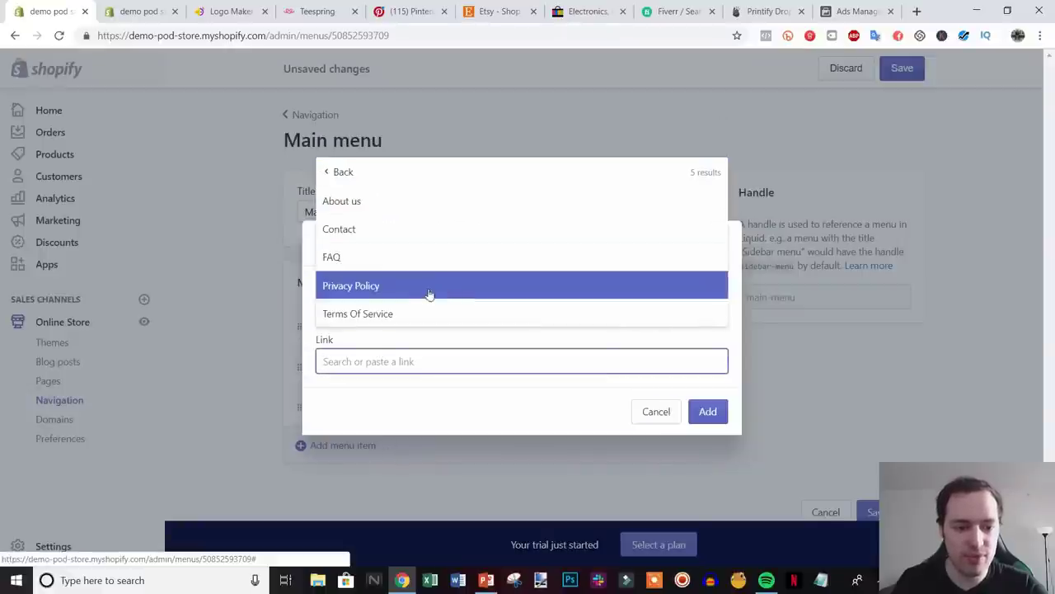
click(403, 236)
click(712, 410)
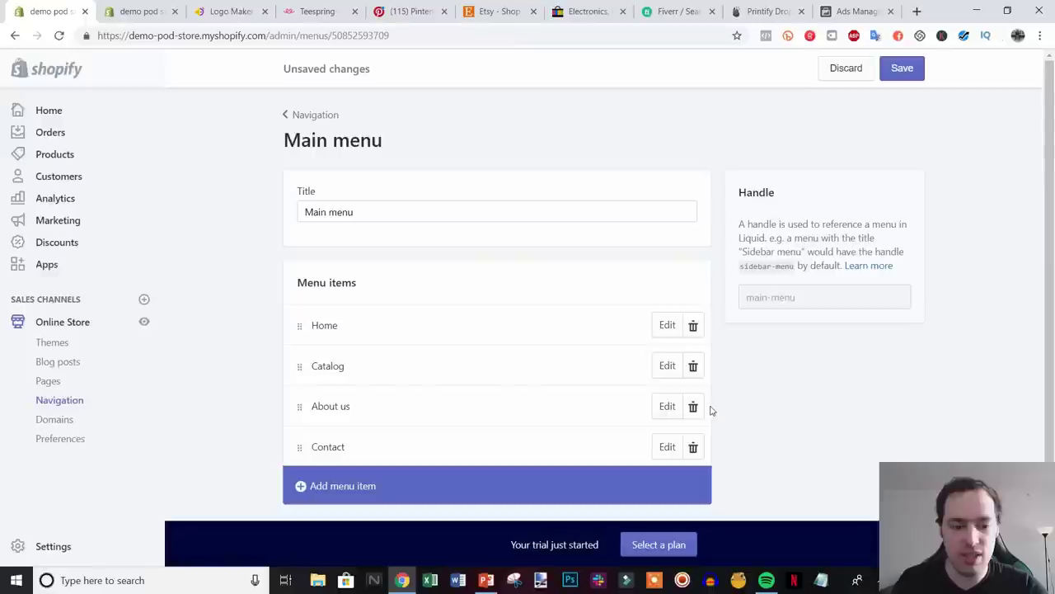
click(901, 68)
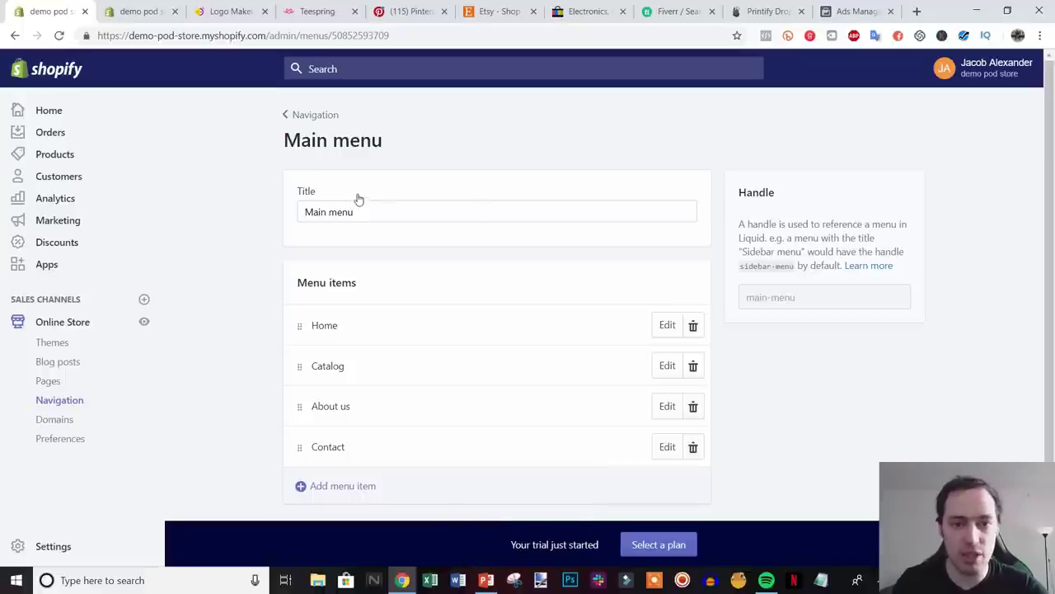
click(175, 11)
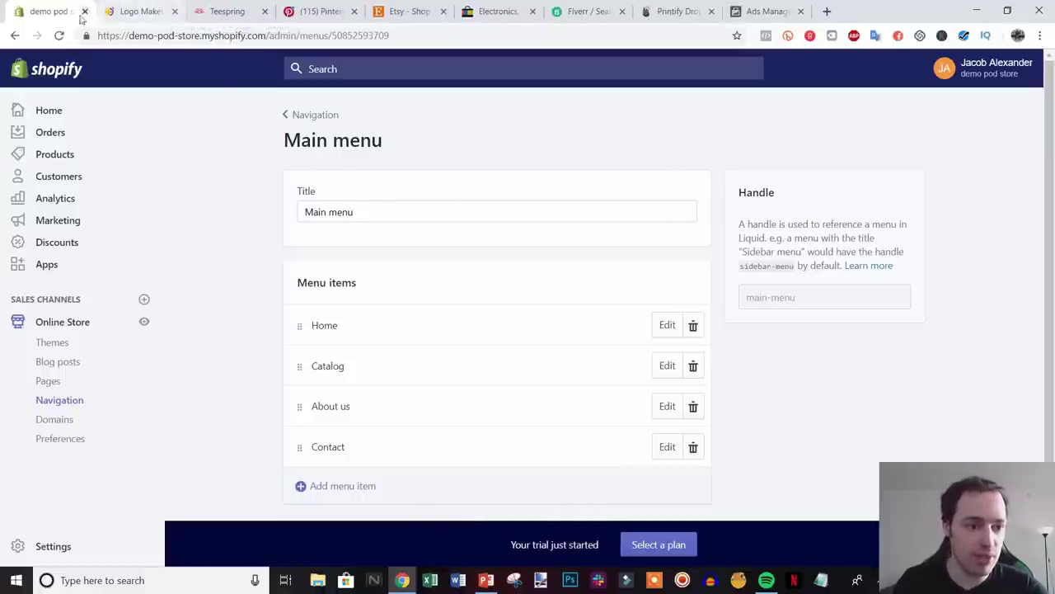
- Open Settings > General and review the store details fields
click(64, 546)
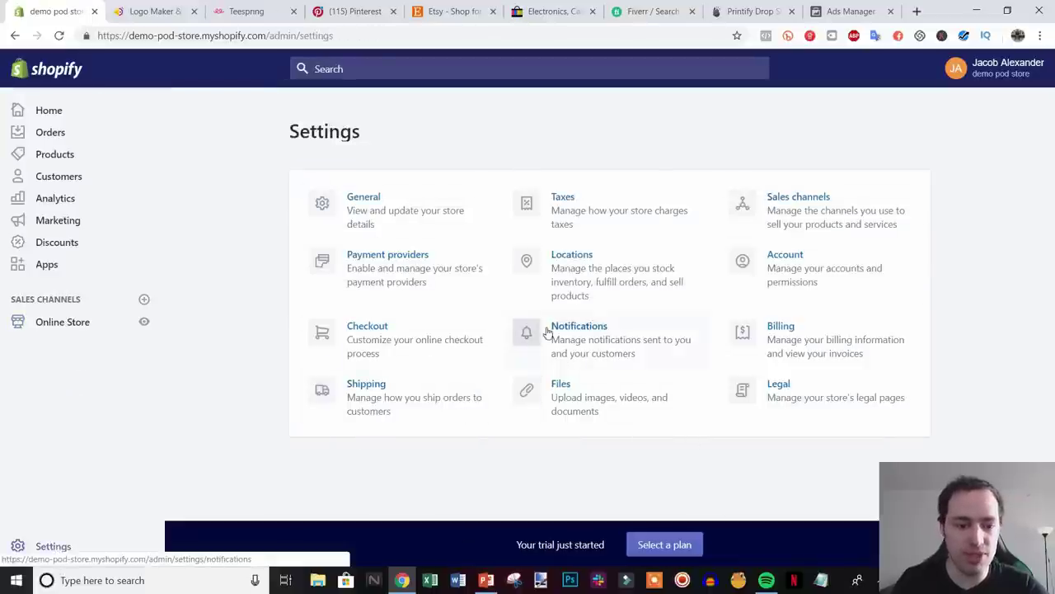
click(368, 208)
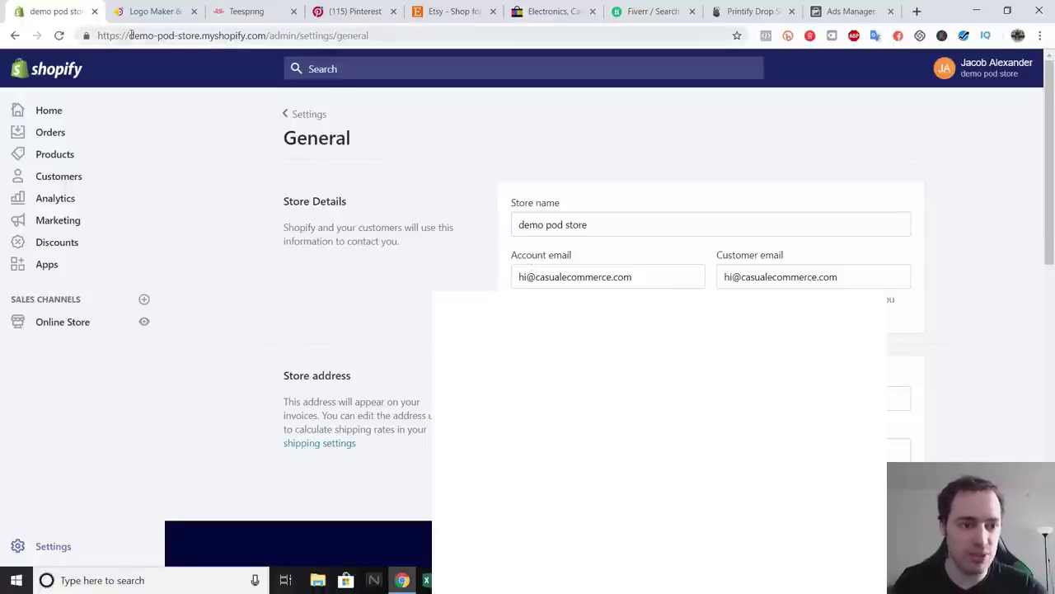
drag(131, 35, 213, 35)
click(253, 37)
click(430, 126)
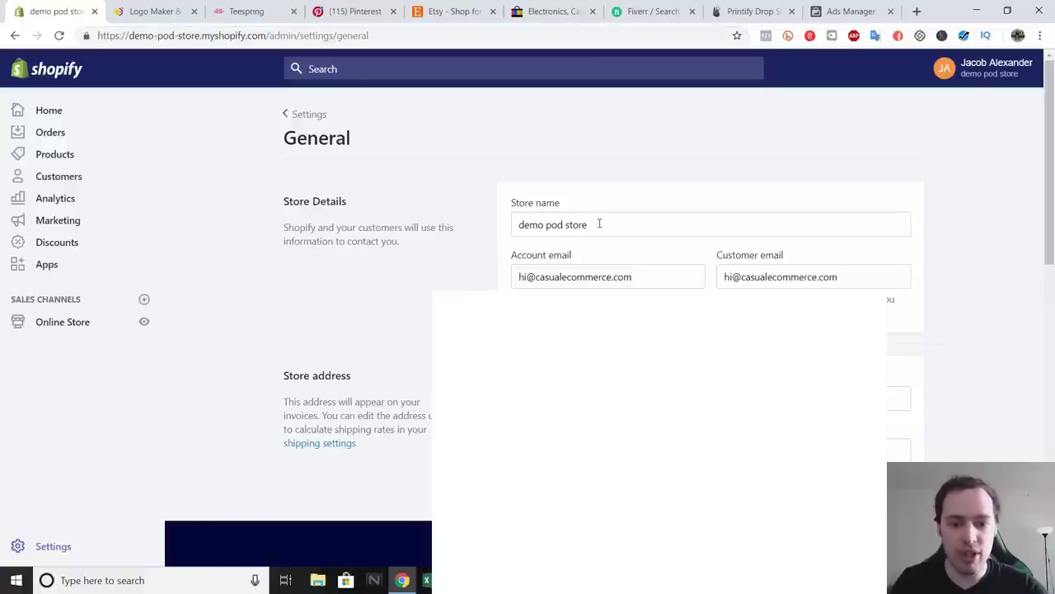
scroll(599, 223, down, 1)
scroll(599, 223, up, 1)
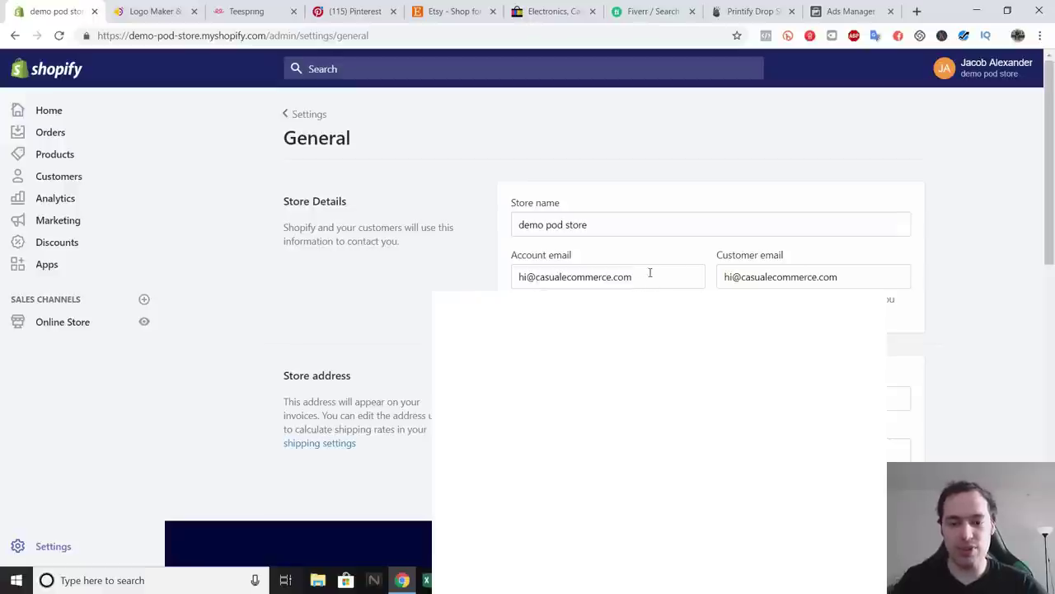
drag(650, 272, 529, 277)
click(567, 277)
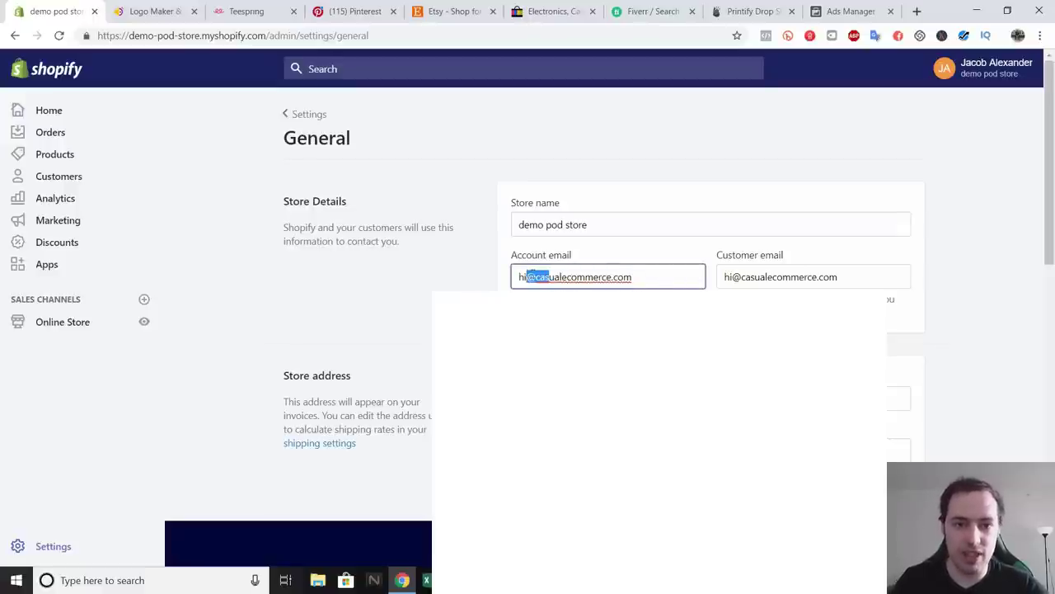
click(562, 277)
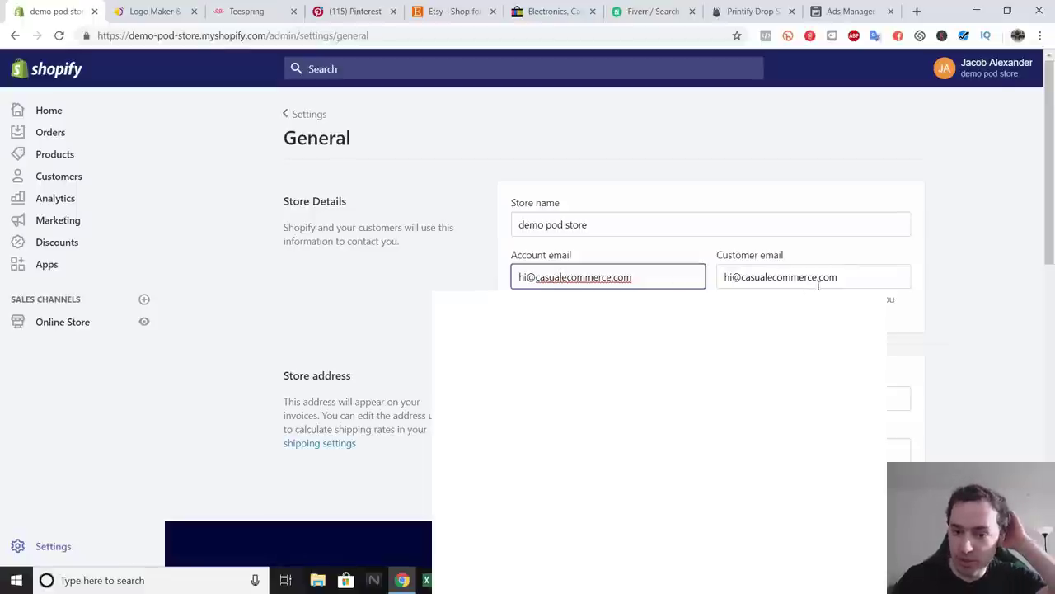
- Replace the customer email with a support address and save the general settings
drag(863, 275, 709, 278)
text(s)
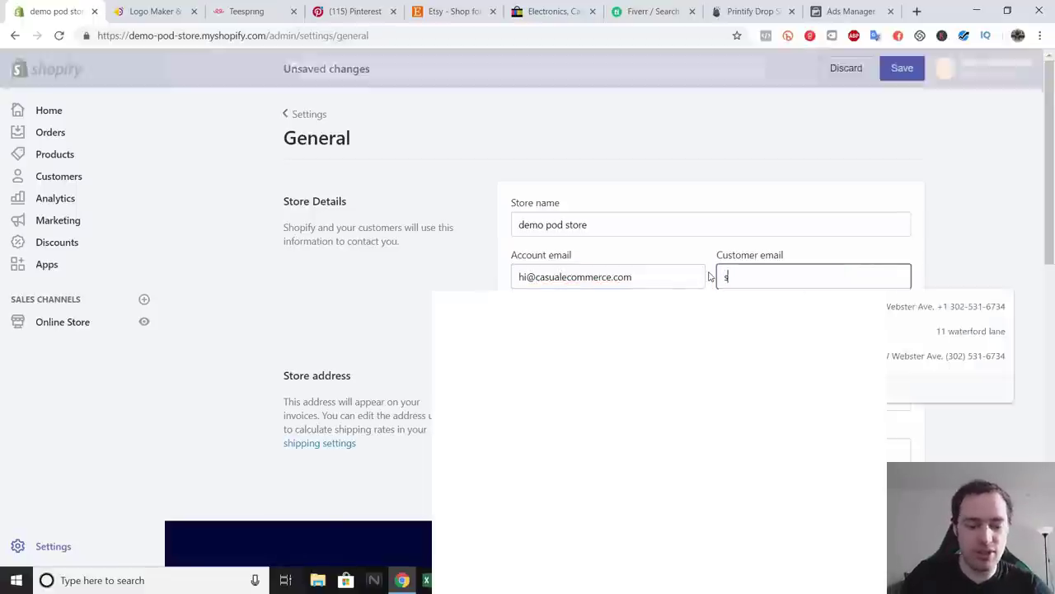
text(upport@)
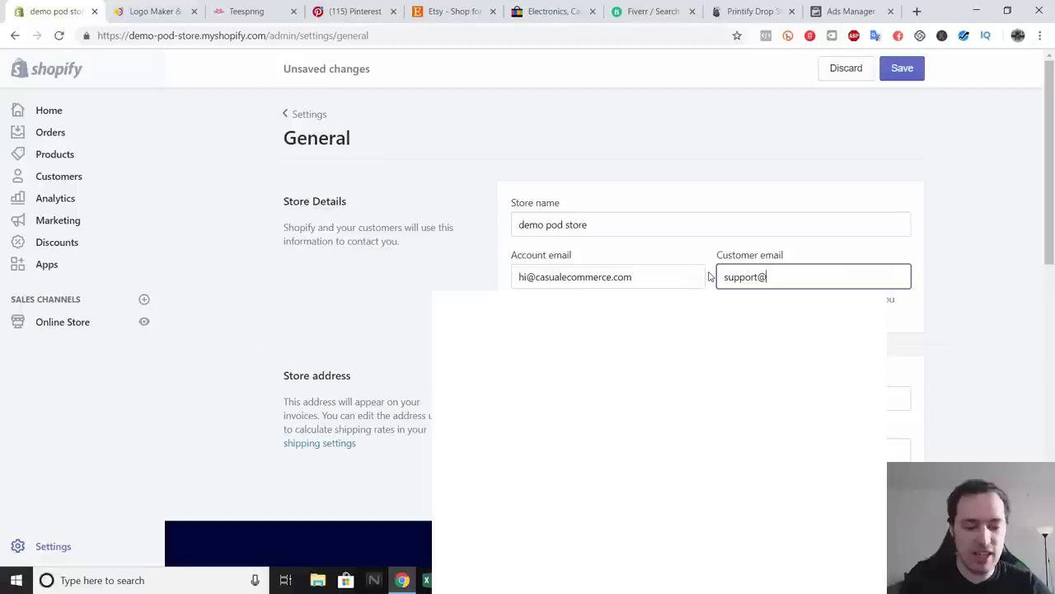
text(yourdomain)
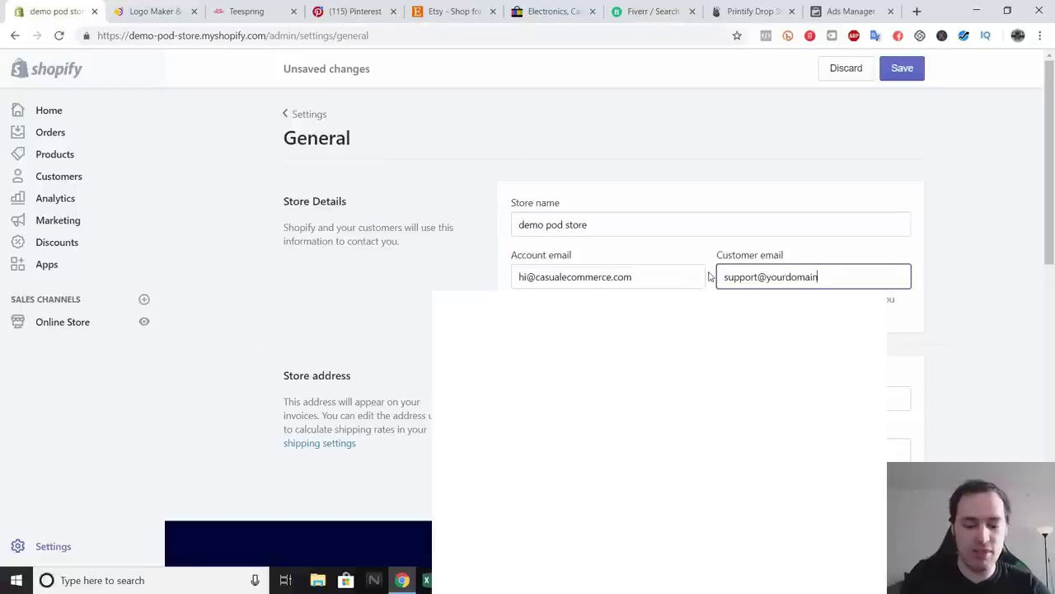
text(.com)
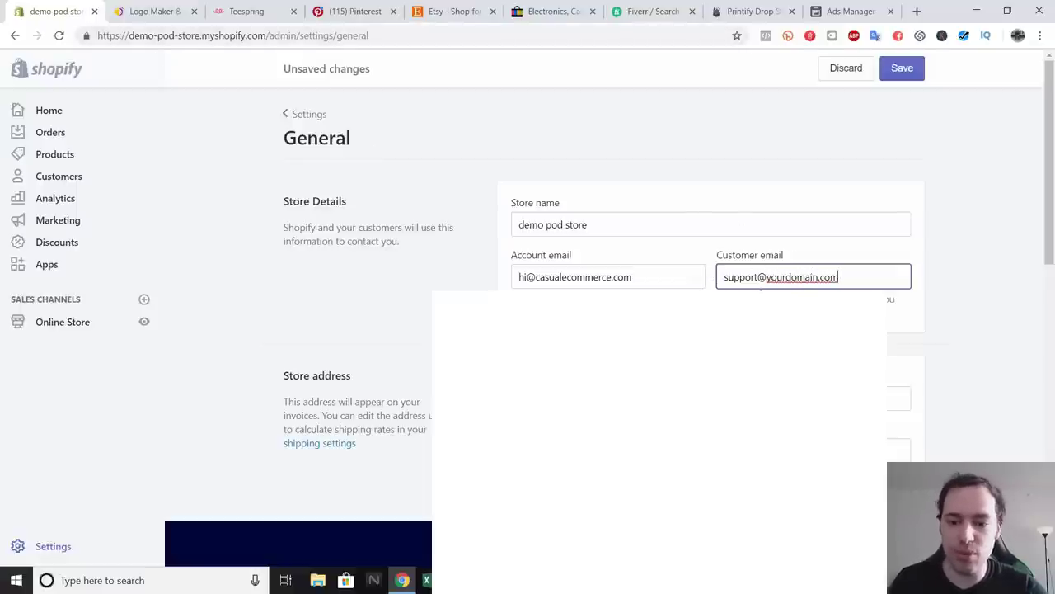
click(993, 324)
scroll(791, 285, down, 1)
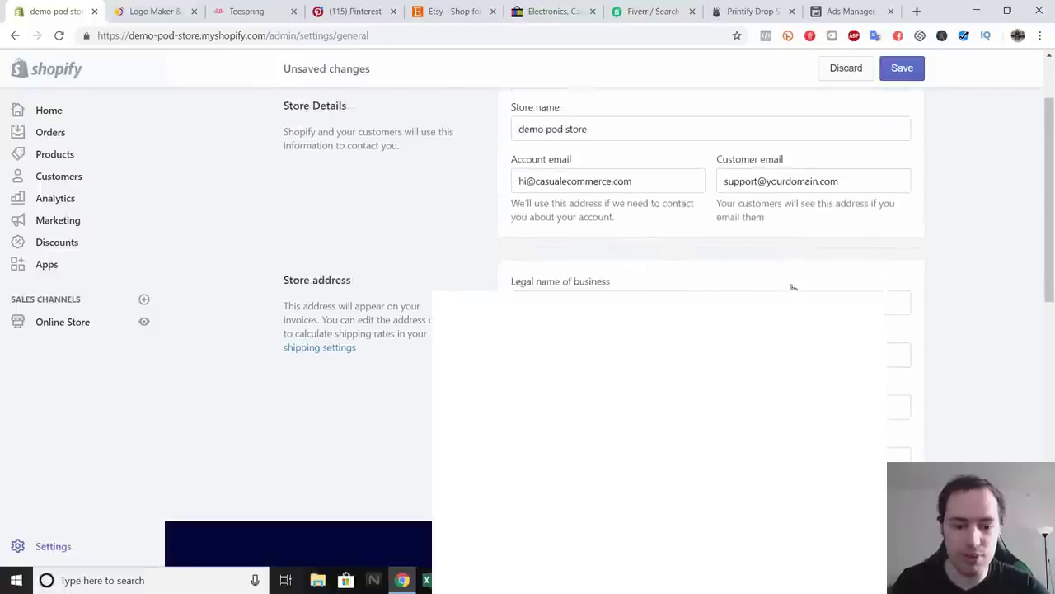
scroll(791, 287, up, 1)
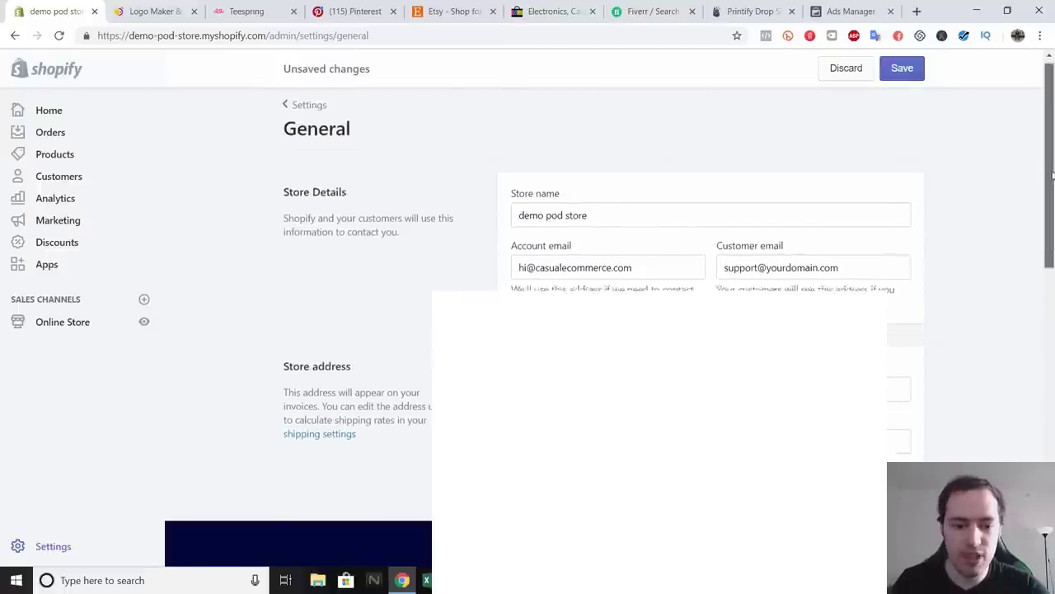
click(902, 68)
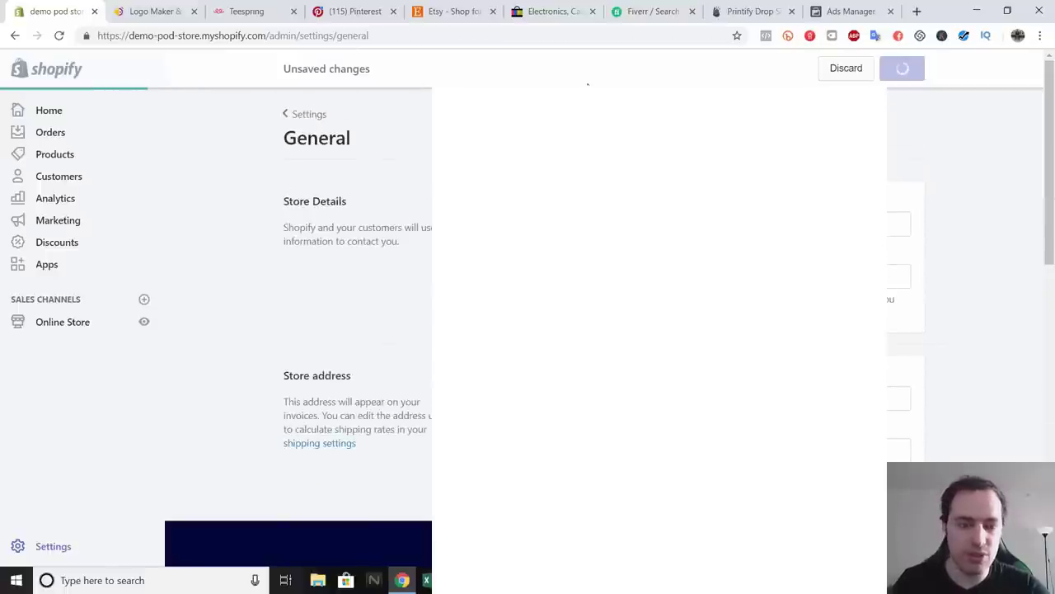
click(317, 114)
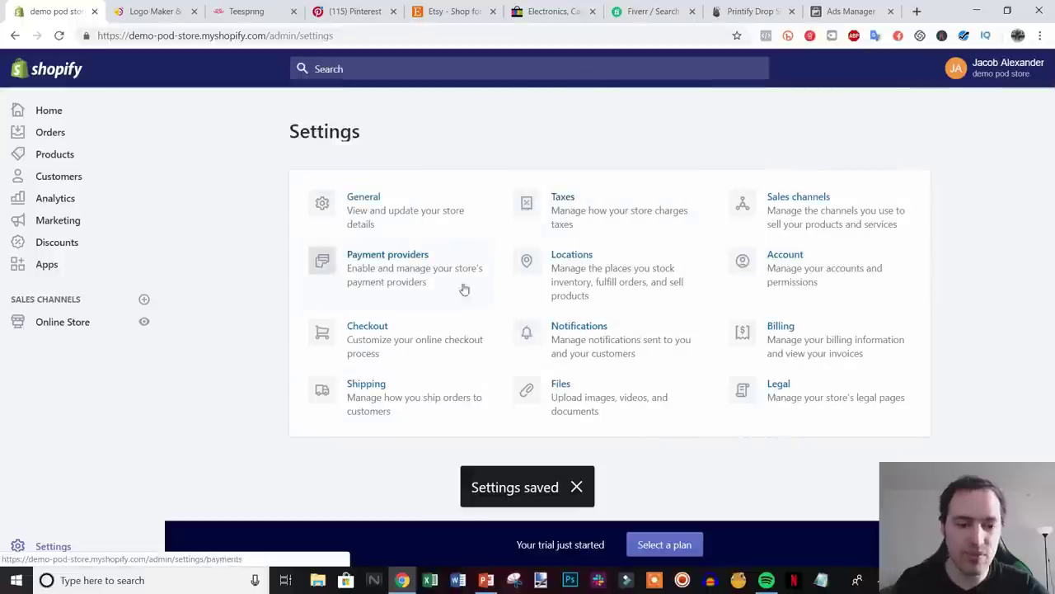
click(392, 274)
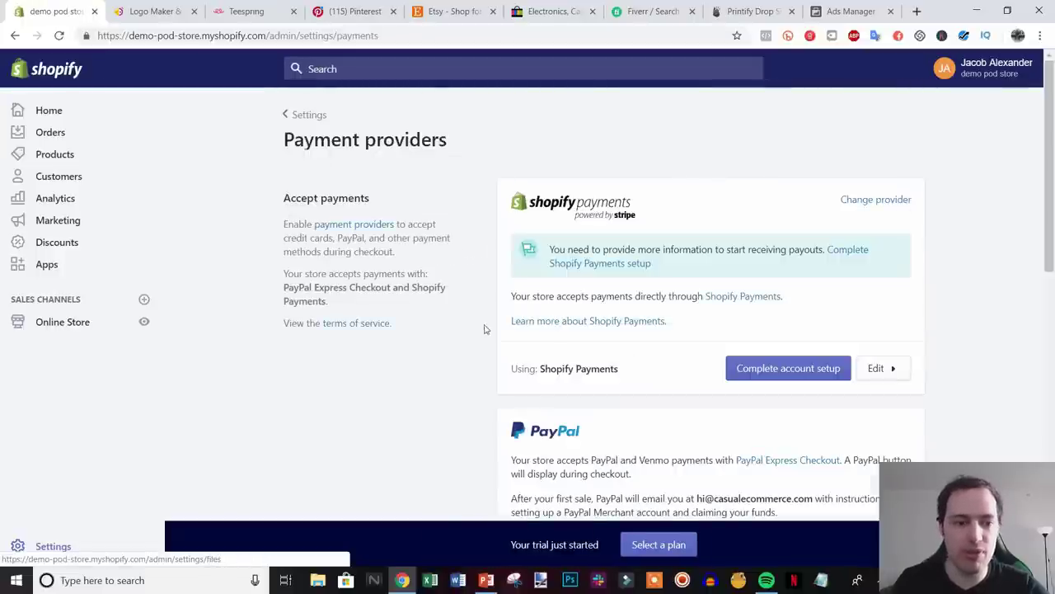
scroll(728, 441, down, 3)
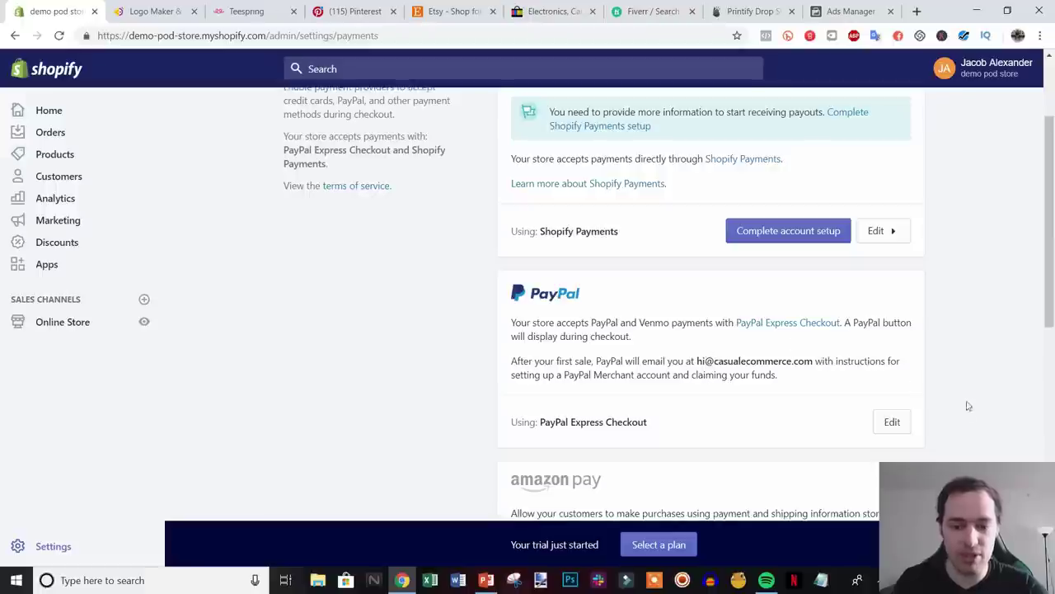
click(887, 429)
scroll(749, 427, down, 3)
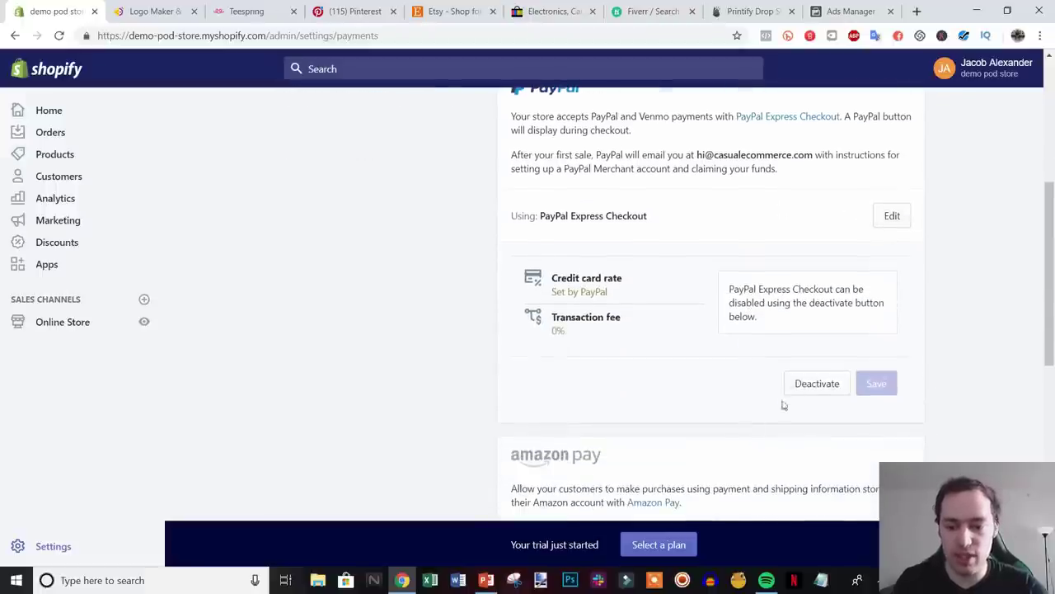
scroll(766, 401, up, 3)
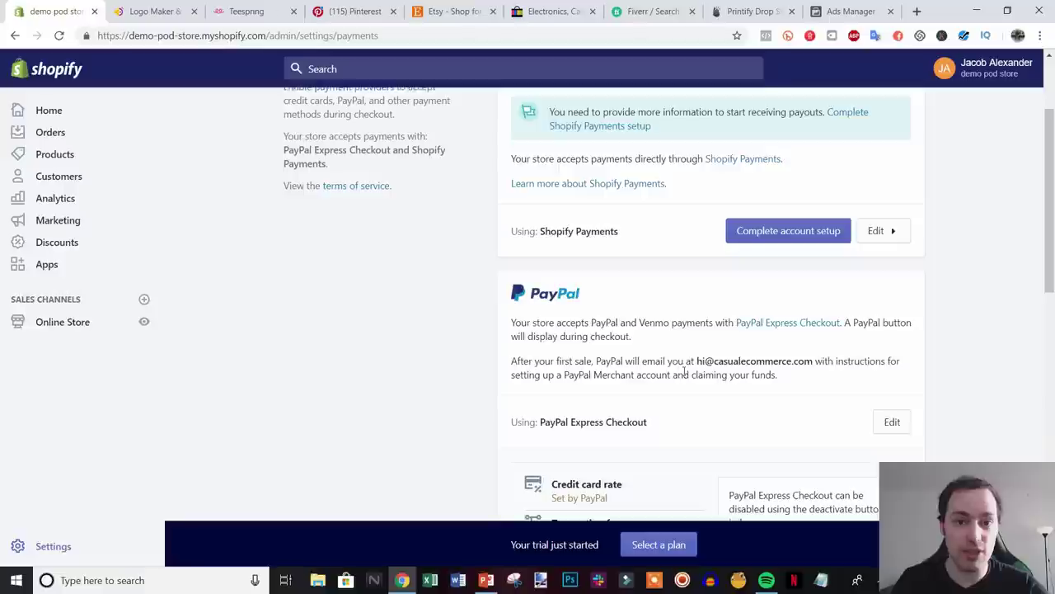
scroll(689, 360, up, 1)
scroll(691, 357, up, 1)
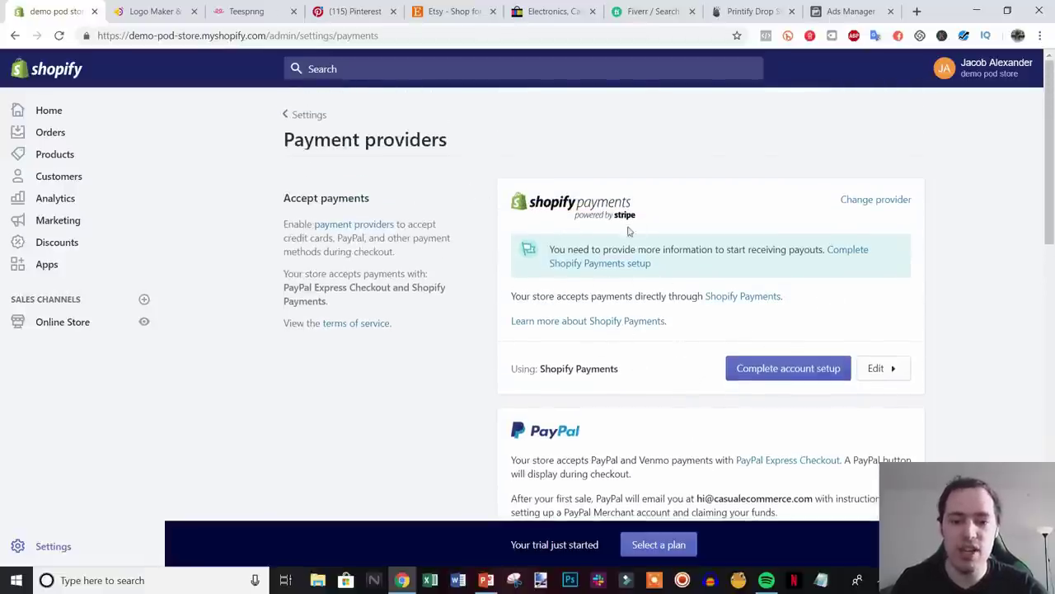
click(811, 370)
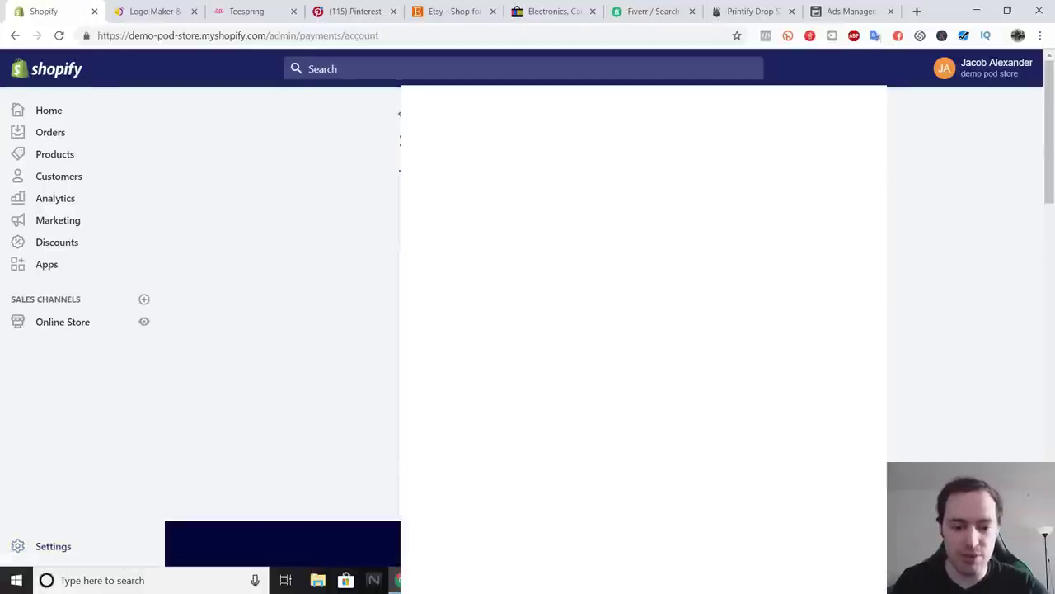
scroll(644, 329, down, 5)
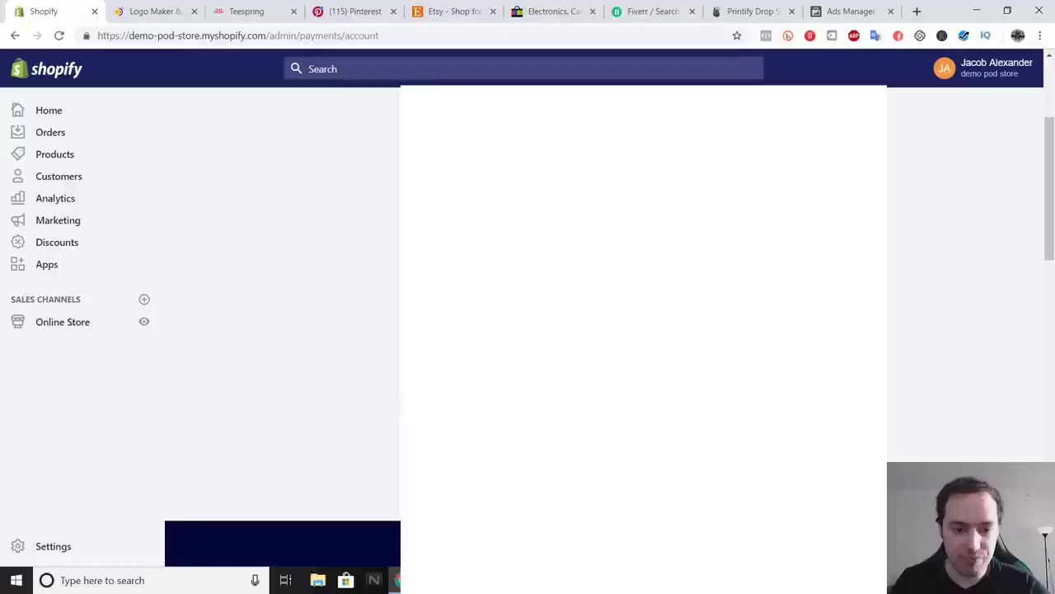
scroll(643, 329, down, 5)
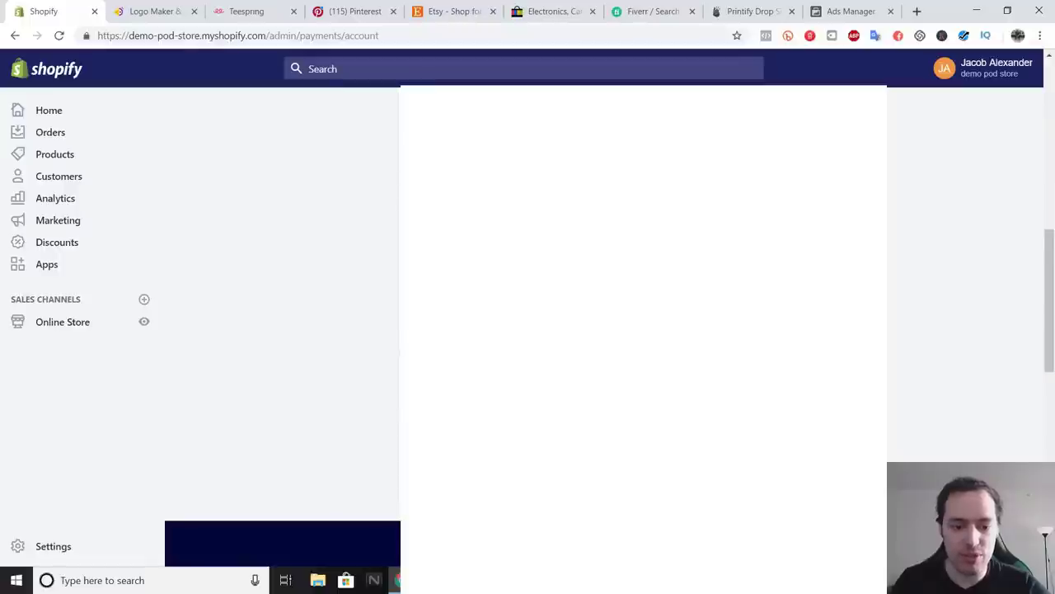
scroll(643, 330, down, 2)
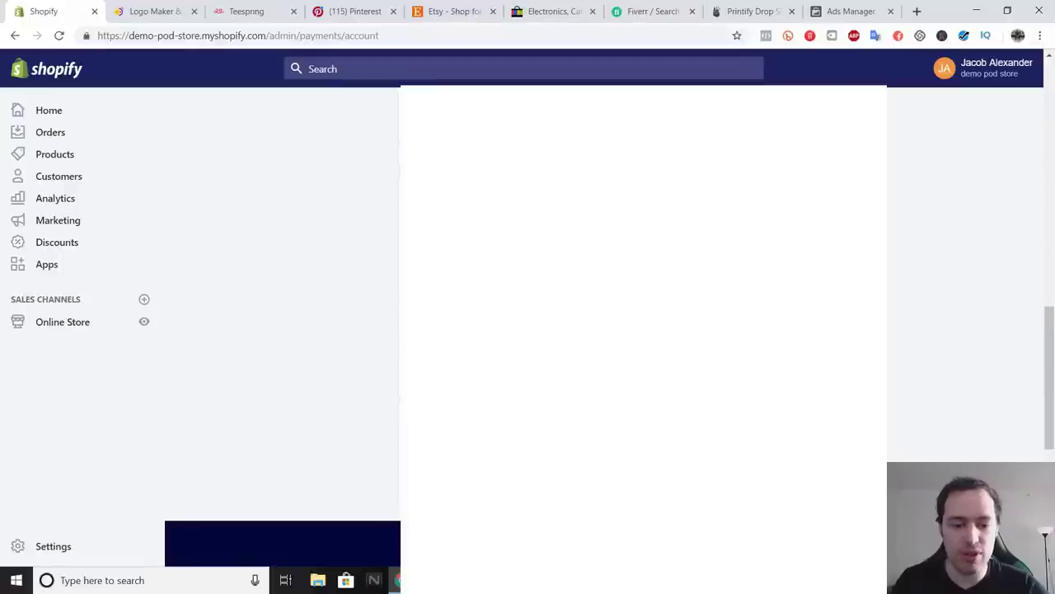
scroll(643, 330, down, 2)
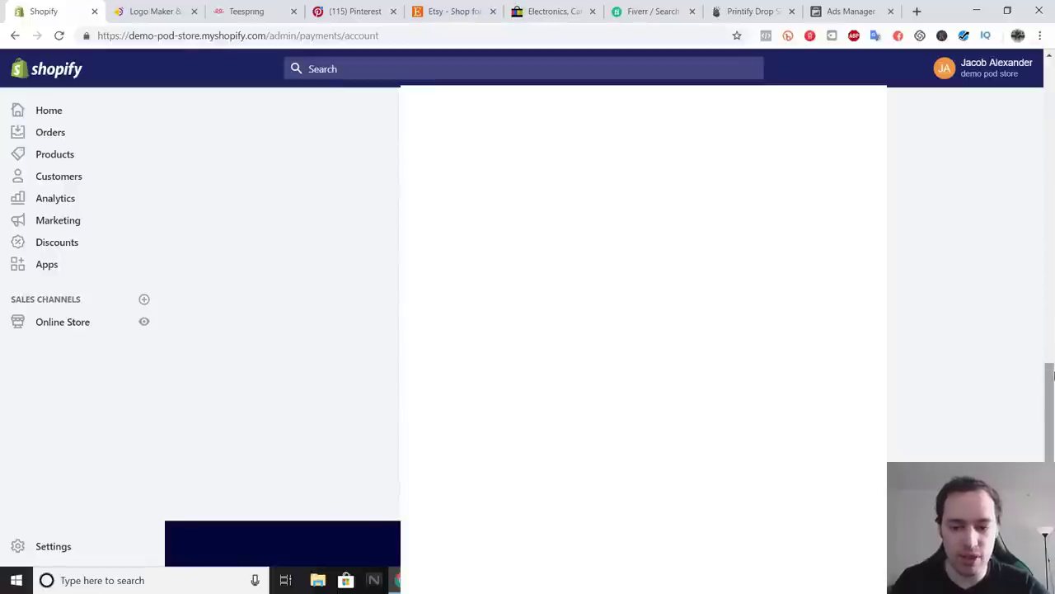
scroll(643, 330, up, 10)
scroll(643, 329, up, 2)
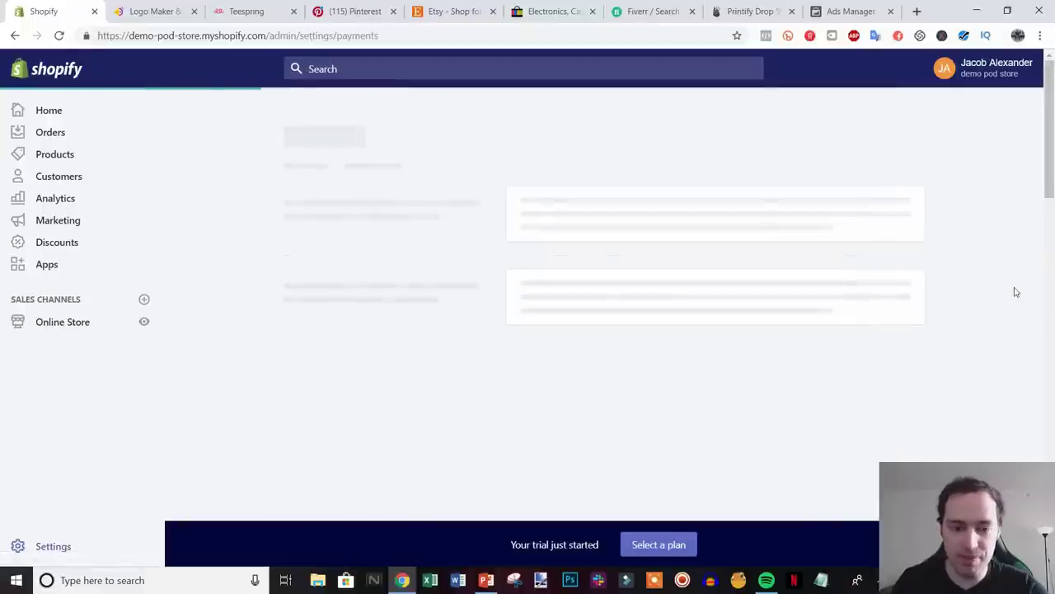
- Review the shipping zones, then go to Online Store Themes showing the Simple theme
click(326, 118)
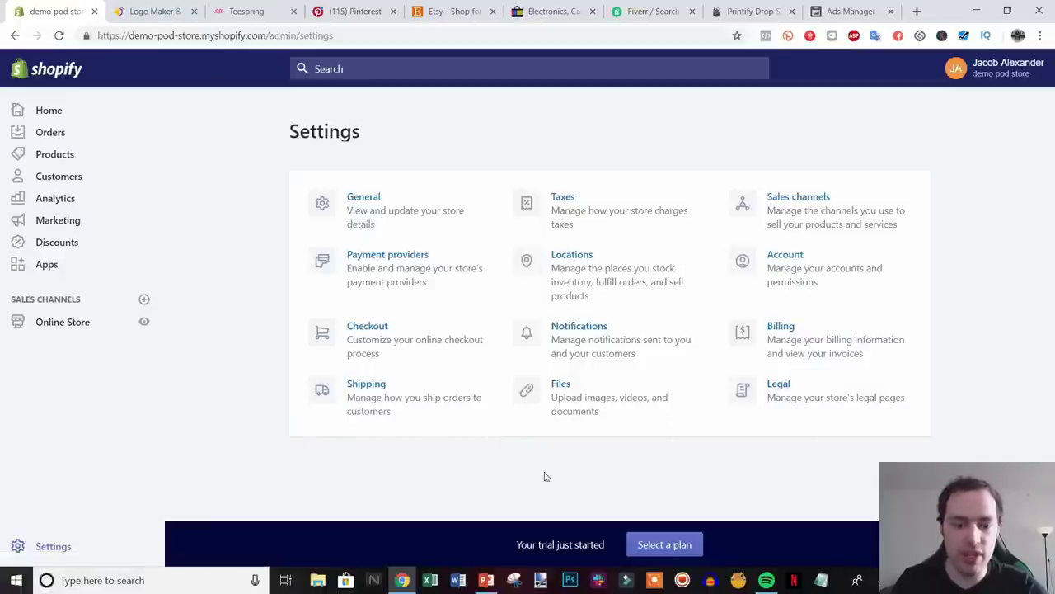
click(365, 395)
scroll(824, 346, down, 2)
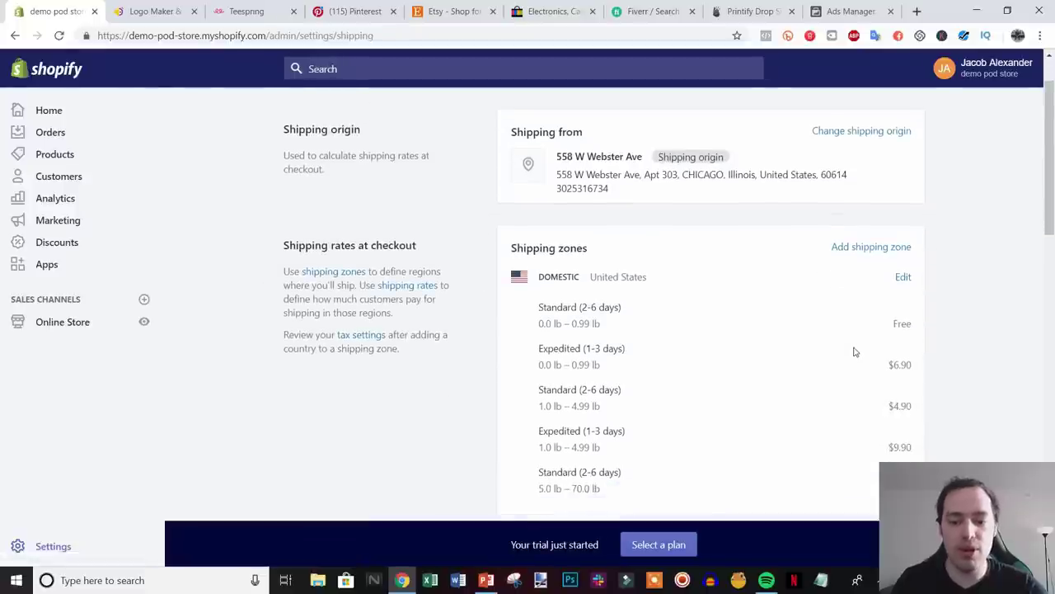
scroll(854, 352, up, 1)
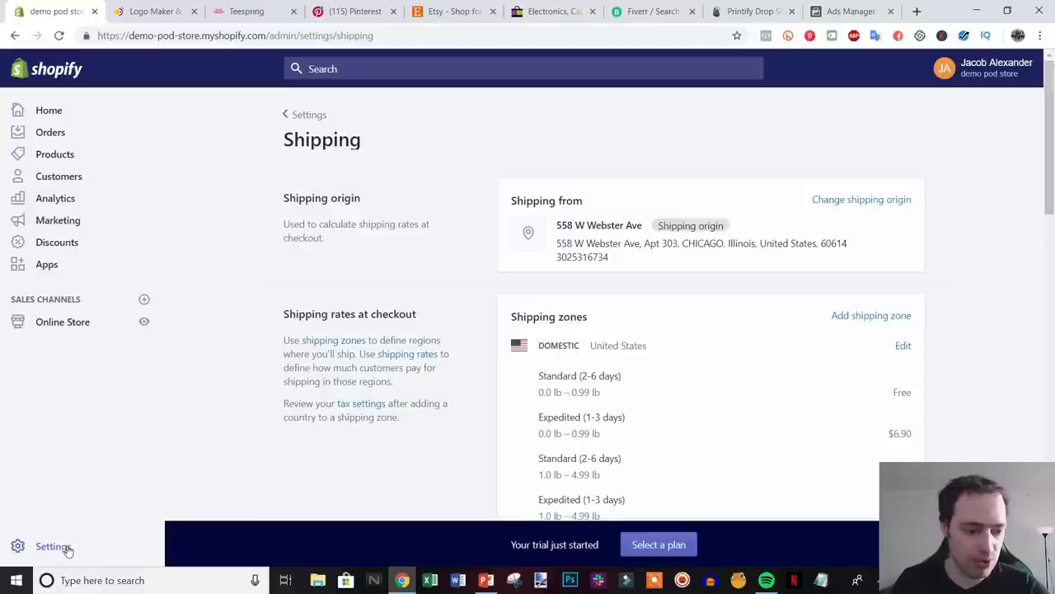
click(66, 322)
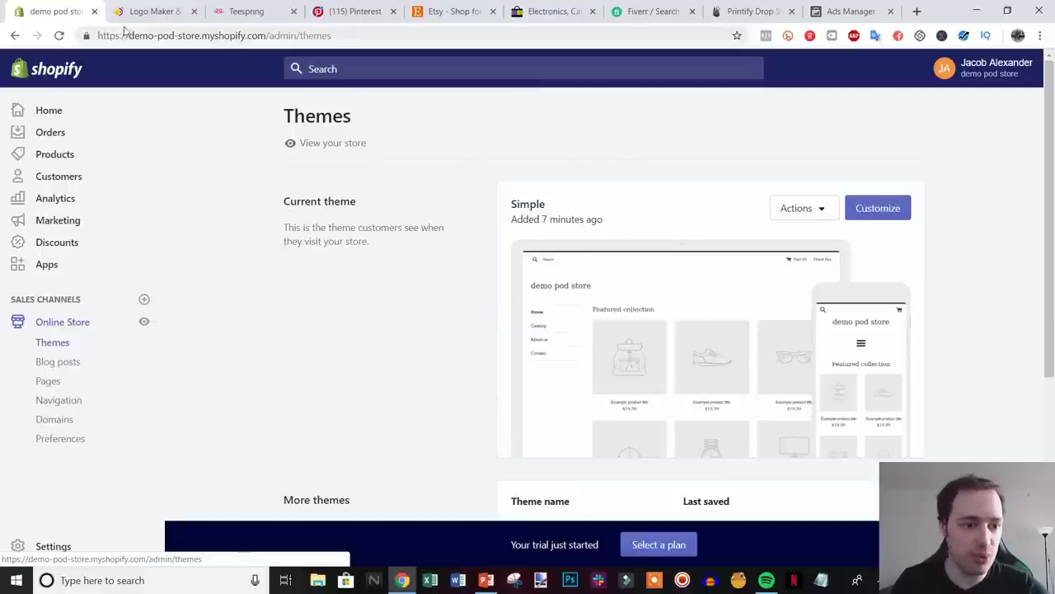
- Start a new Hatchful logo and choose Fashion as the business space
click(144, 12)
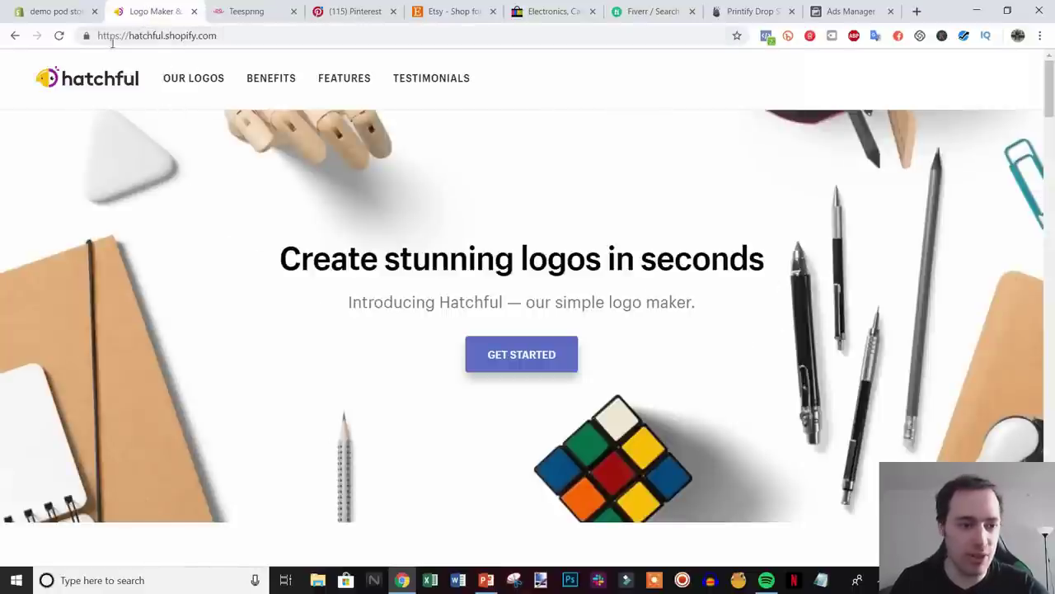
click(522, 356)
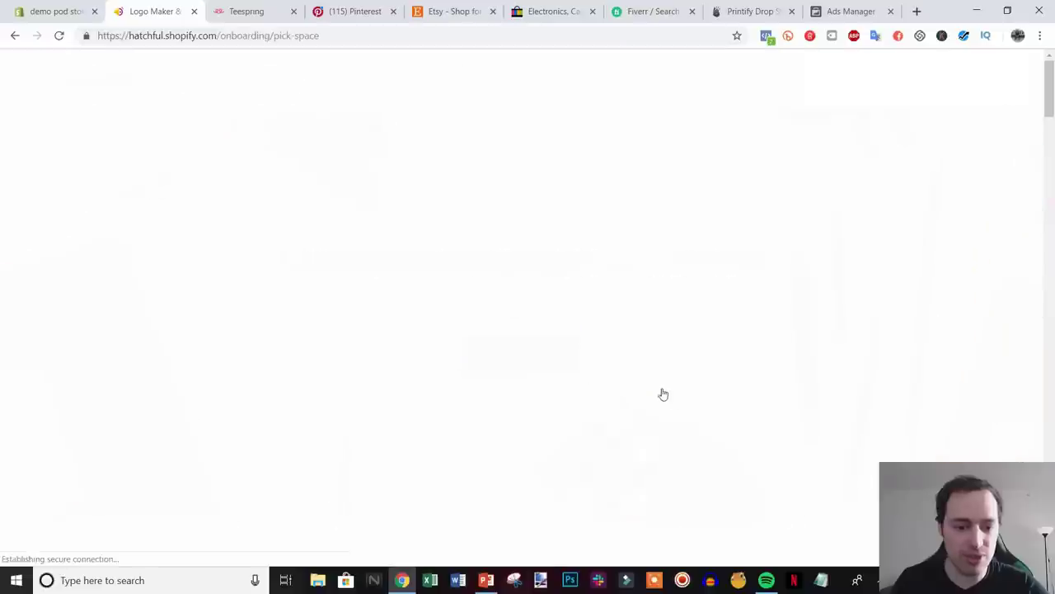
scroll(979, 400, down, 1)
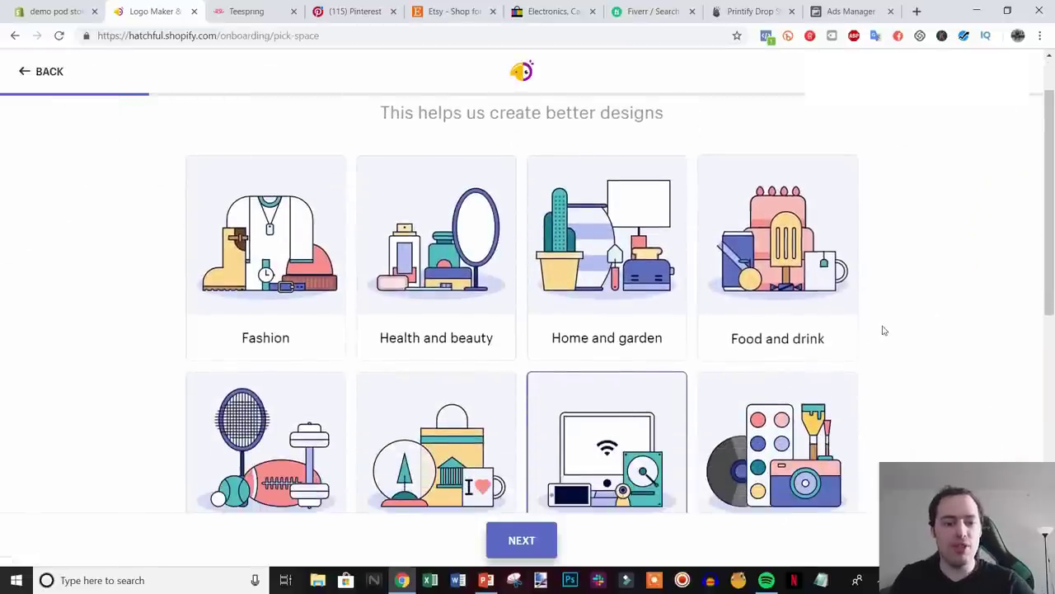
scroll(956, 389, down, 1)
scroll(889, 393, up, 2)
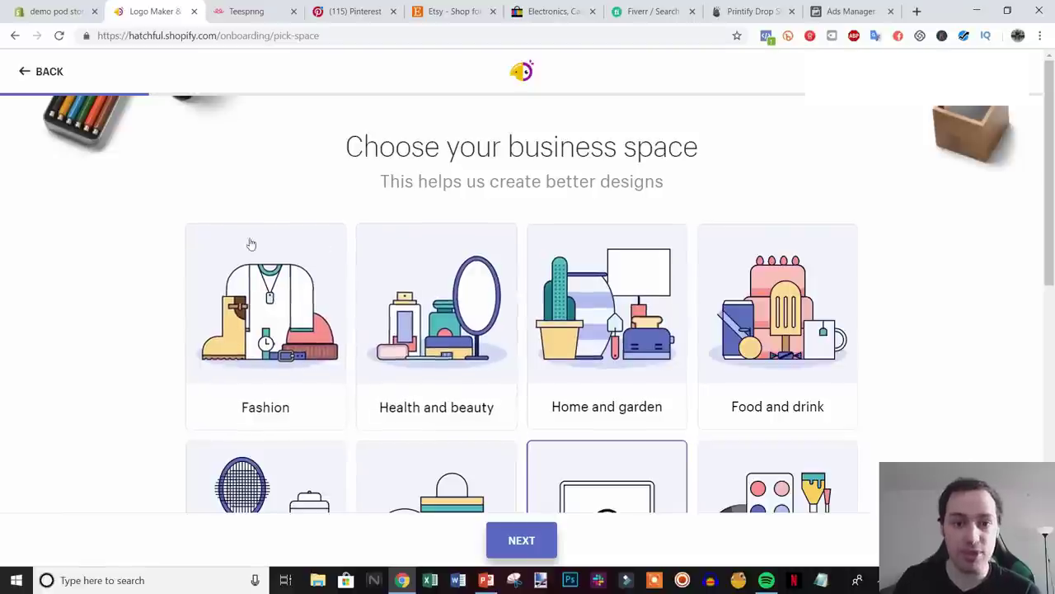
click(295, 333)
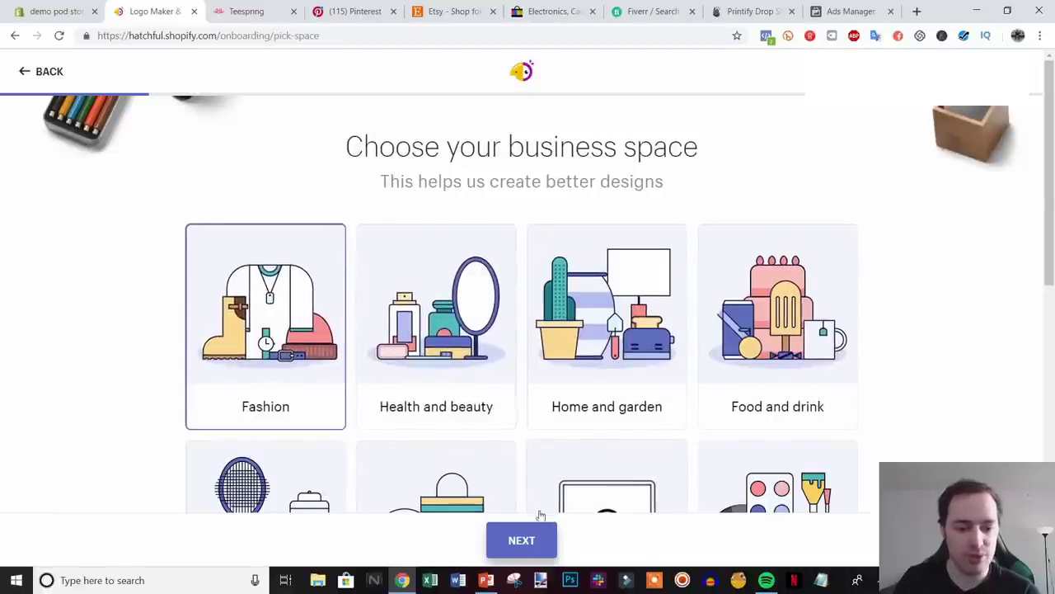
click(535, 540)
- Choose the Elegant style, set the business name to 'demo pod store', and generate logos
scroll(918, 357, down, 1)
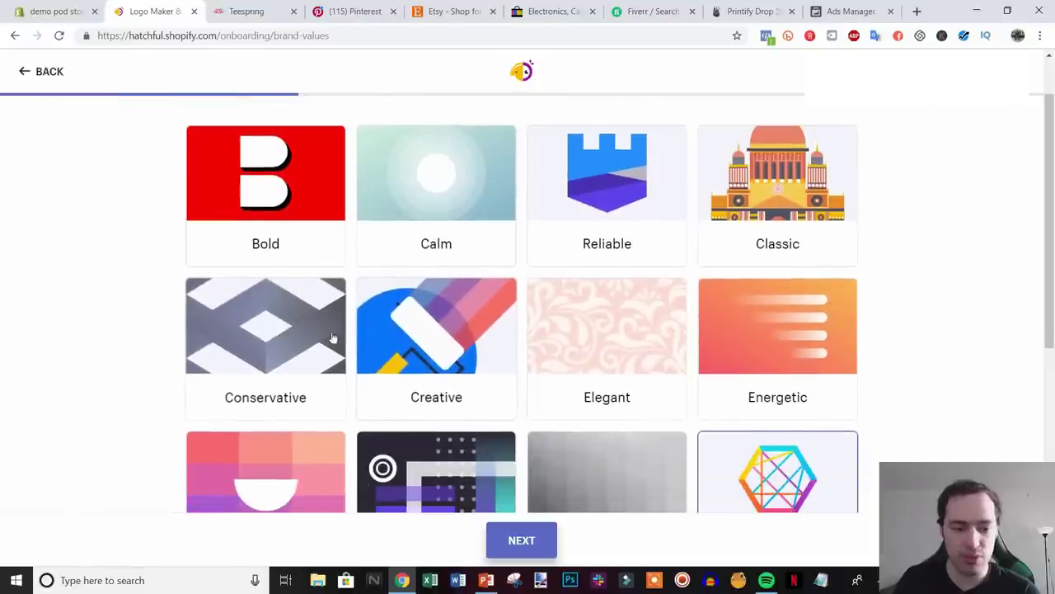
click(649, 375)
click(536, 537)
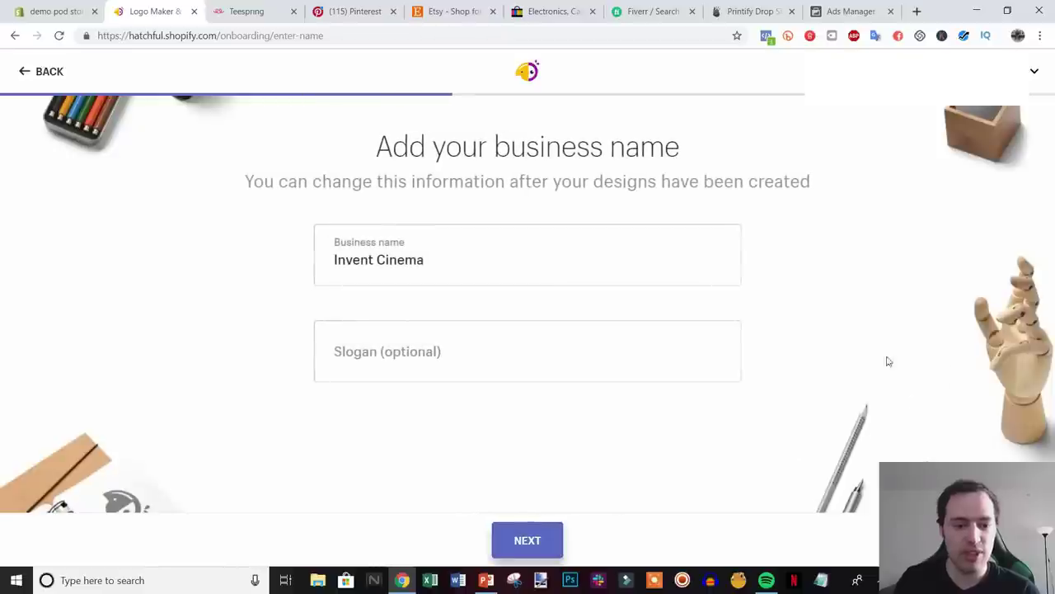
triple_click(517, 266)
key(BackSpace)
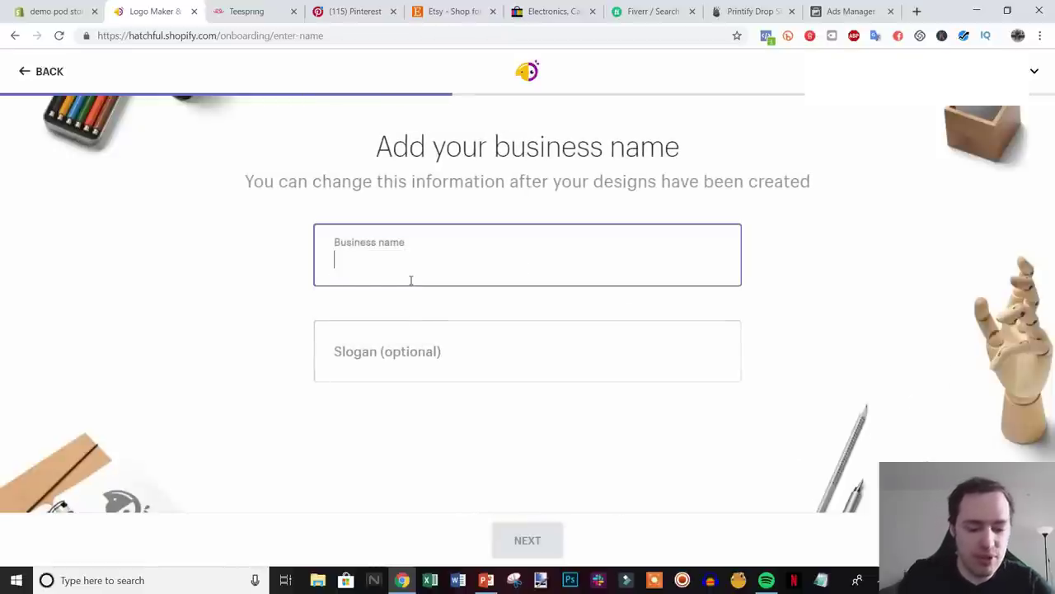
text(demo pod store)
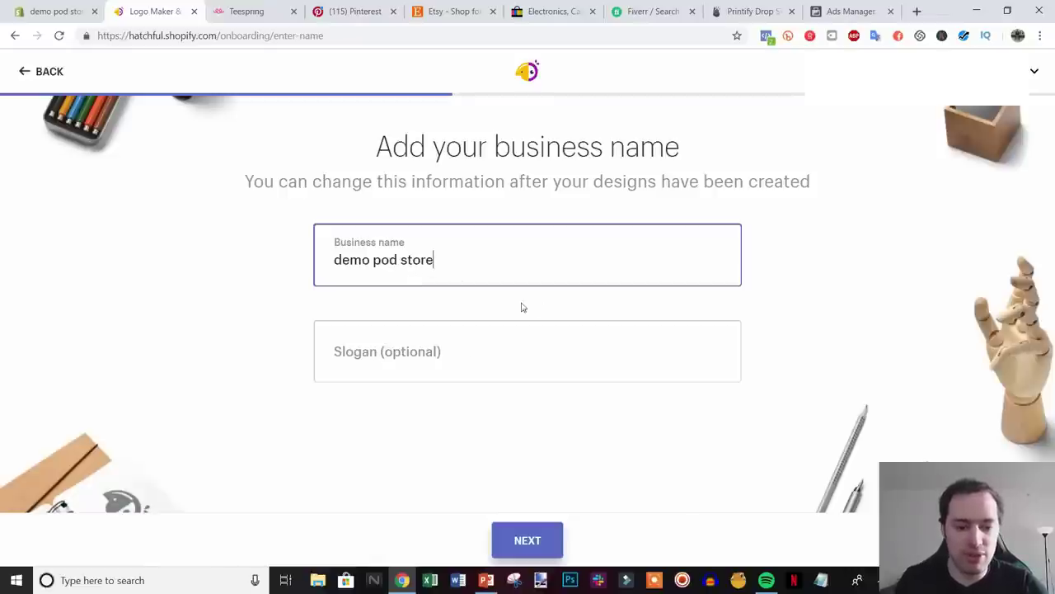
click(530, 537)
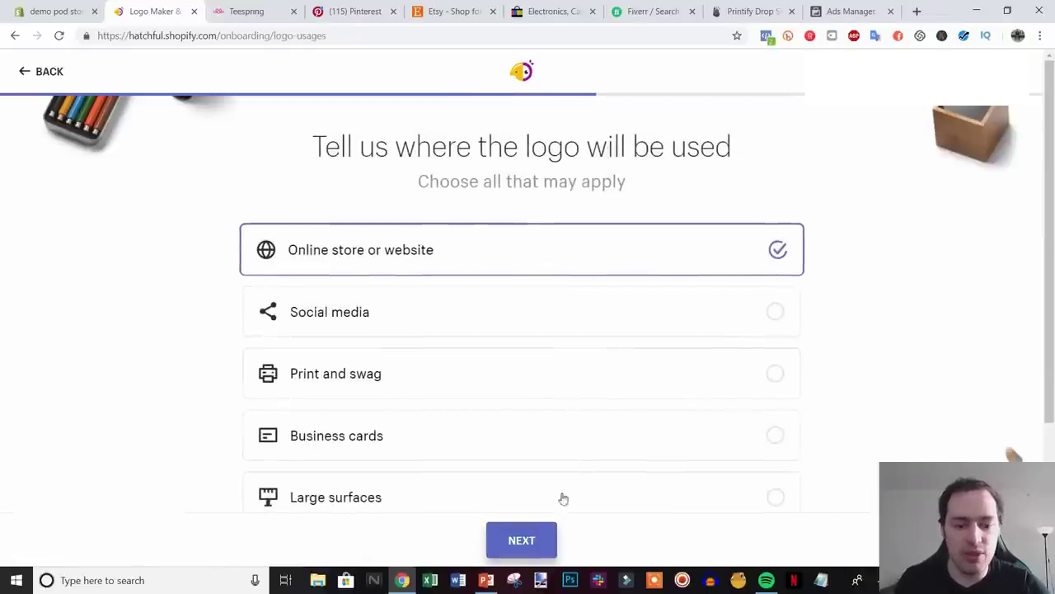
click(522, 539)
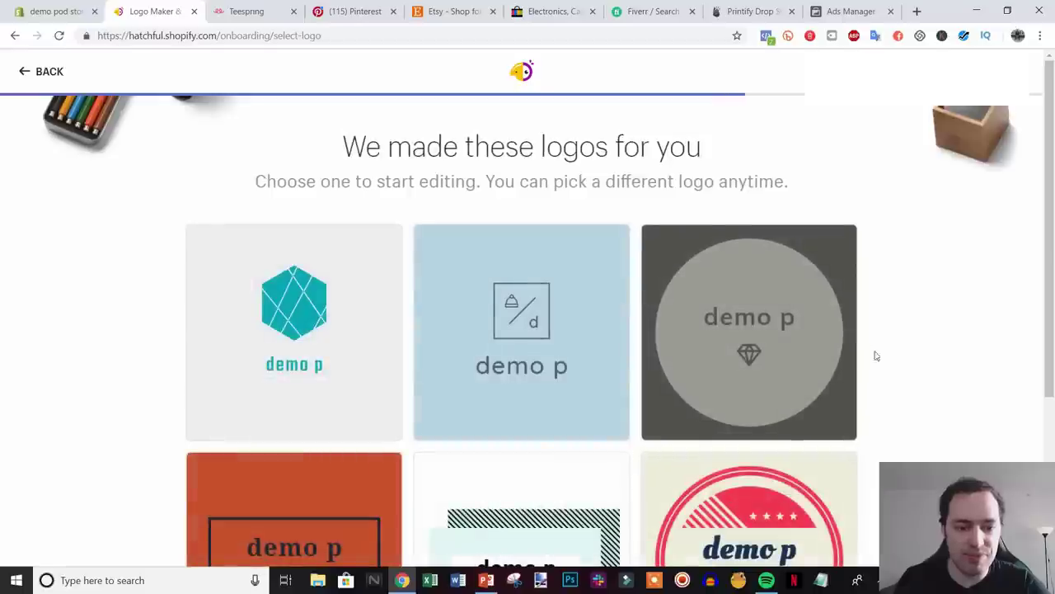
- Browse the generated logos and open the grey circle diamond design
drag(1045, 271, 521, 309)
scroll(704, 393, down, 4)
scroll(702, 396, up, 5)
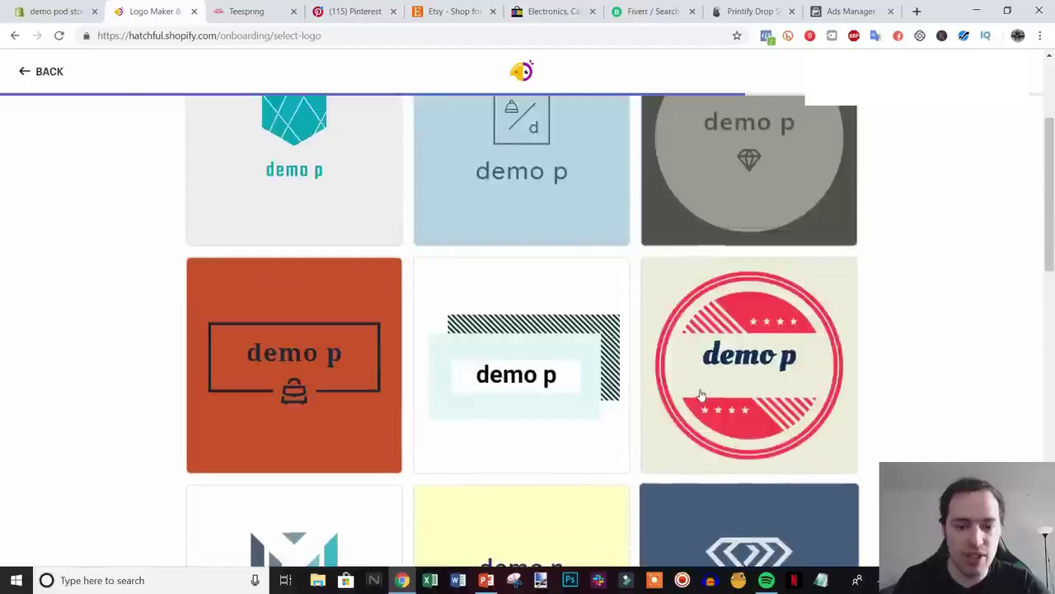
scroll(704, 387, down, 8)
scroll(702, 384, up, 7)
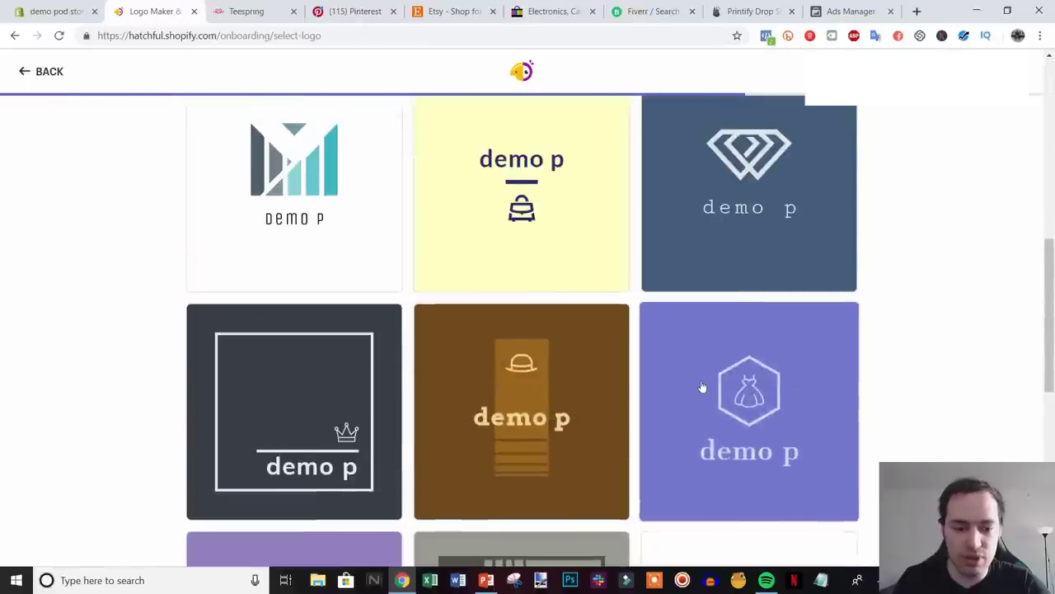
scroll(706, 379, up, 2)
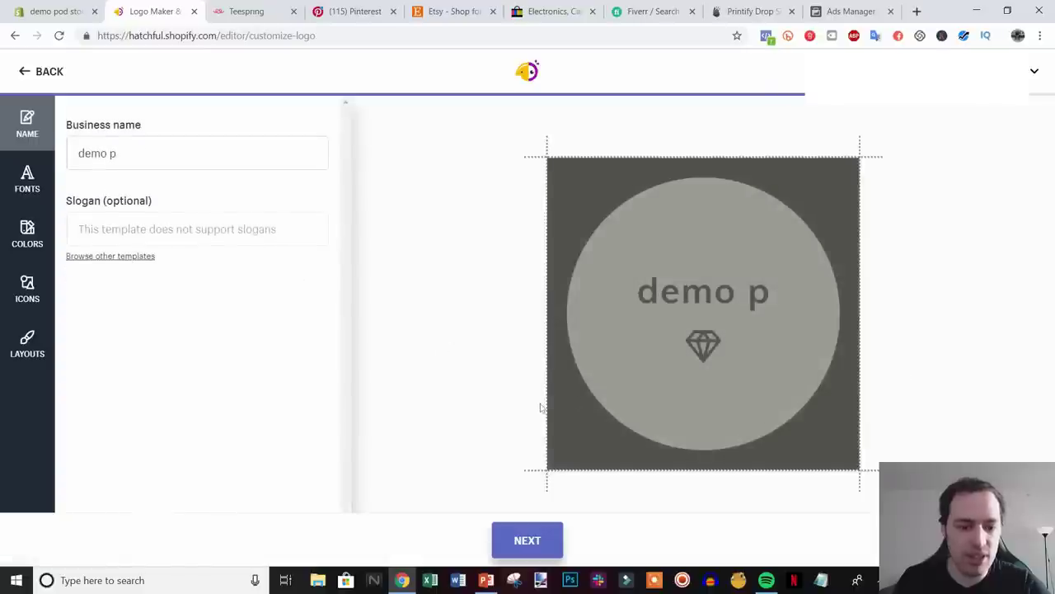
- Complete the logo's business name to 'demo pod store'
click(162, 151)
click(175, 128)
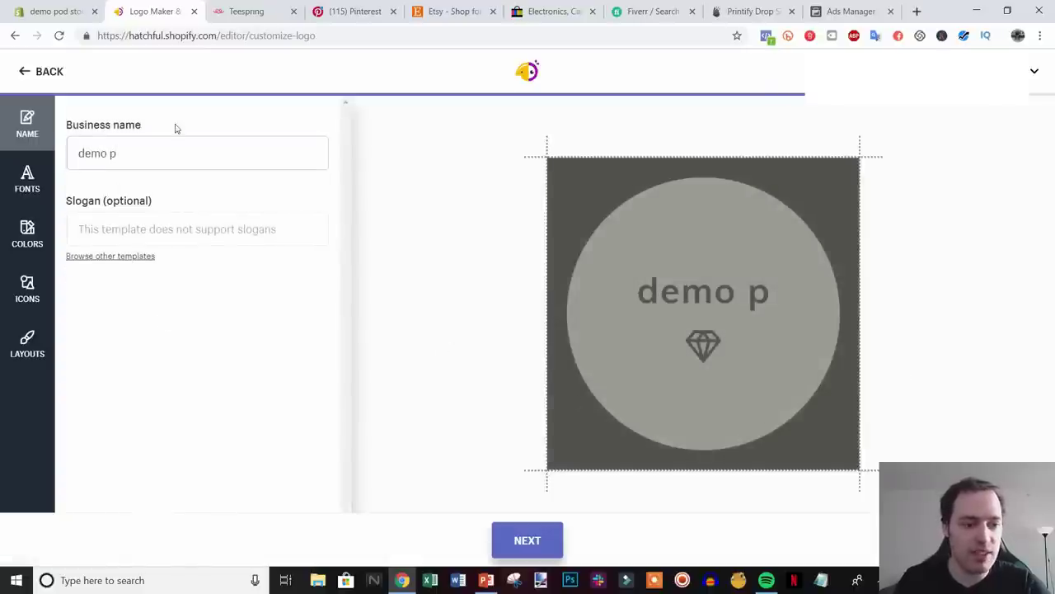
click(179, 159)
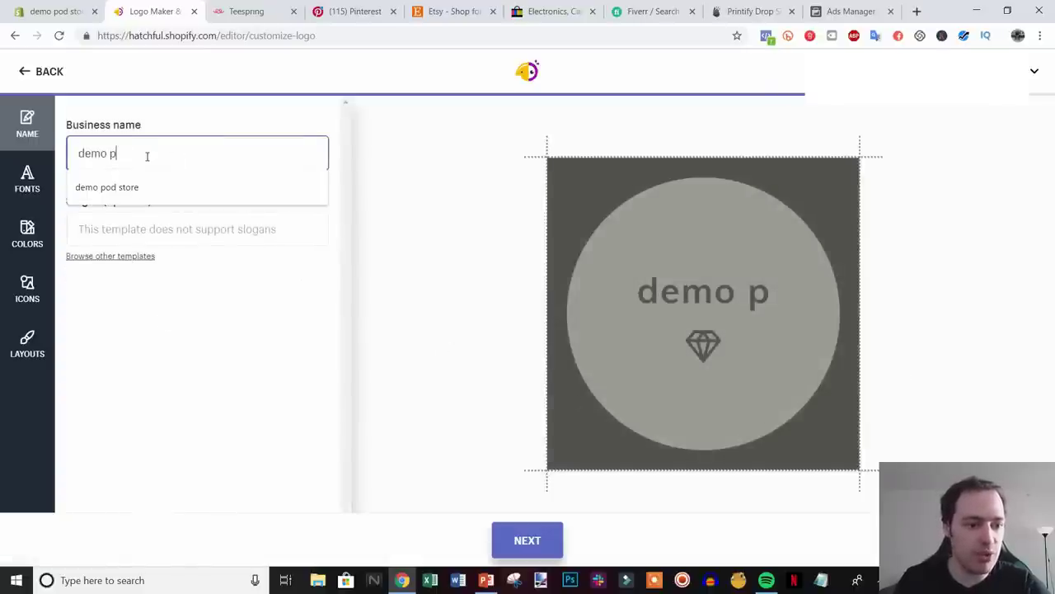
text(od store)
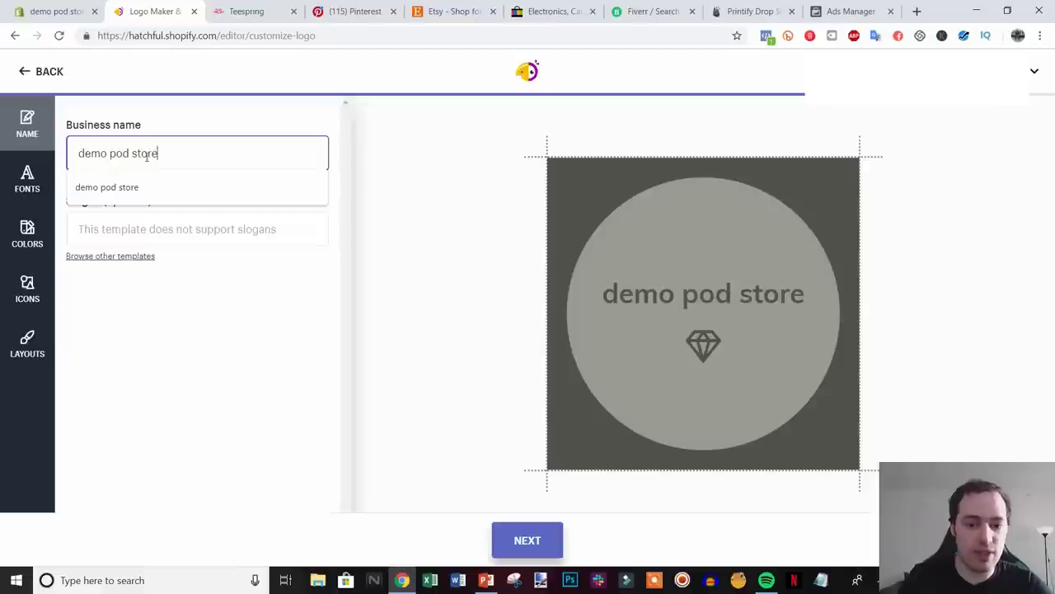
click(108, 326)
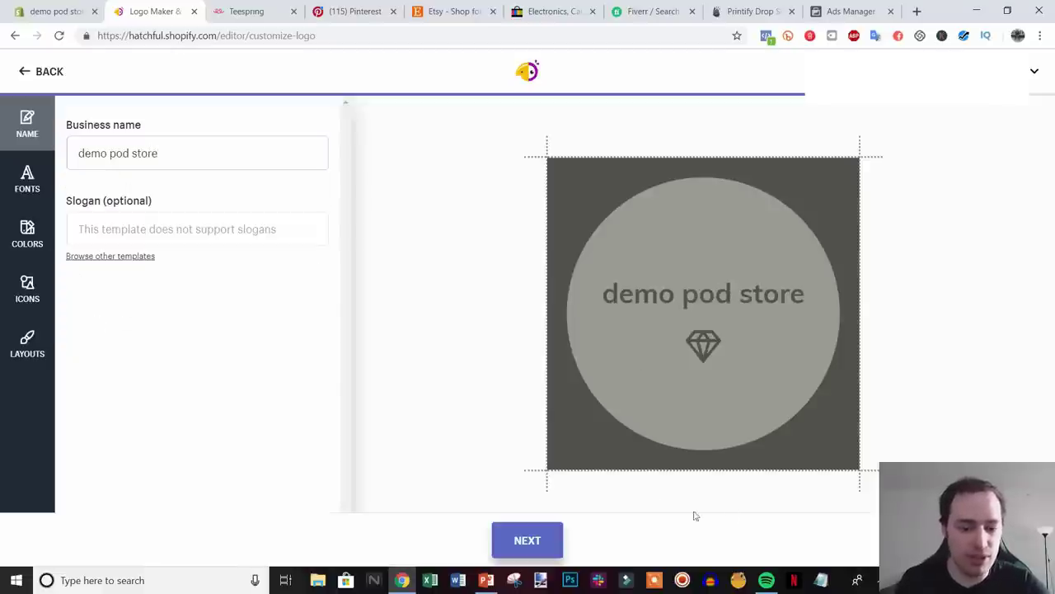
- Try the teal then purple colour schemes and browse the icon and font options
click(20, 191)
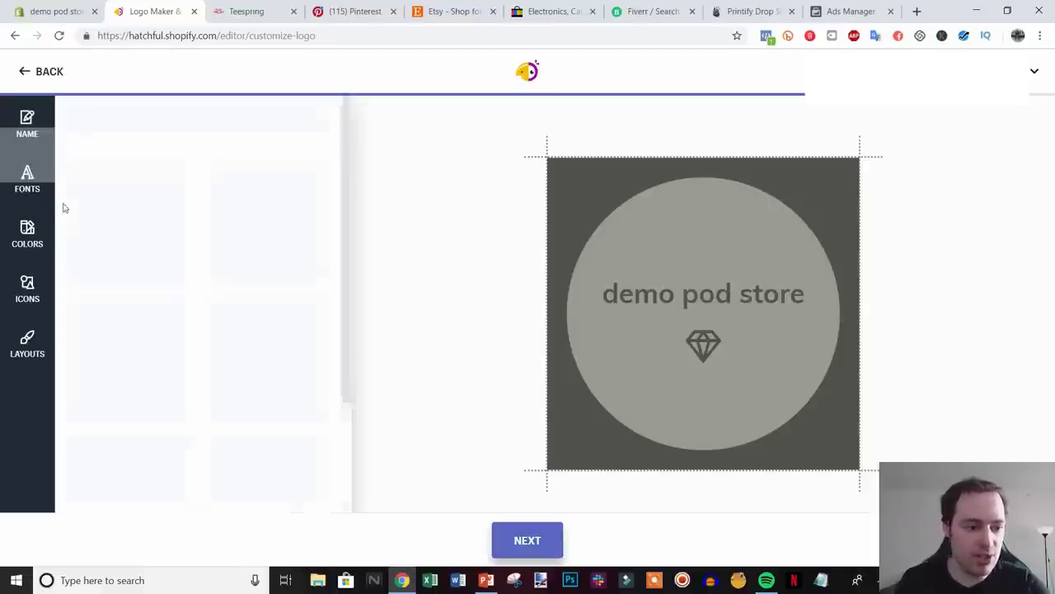
click(27, 235)
click(266, 356)
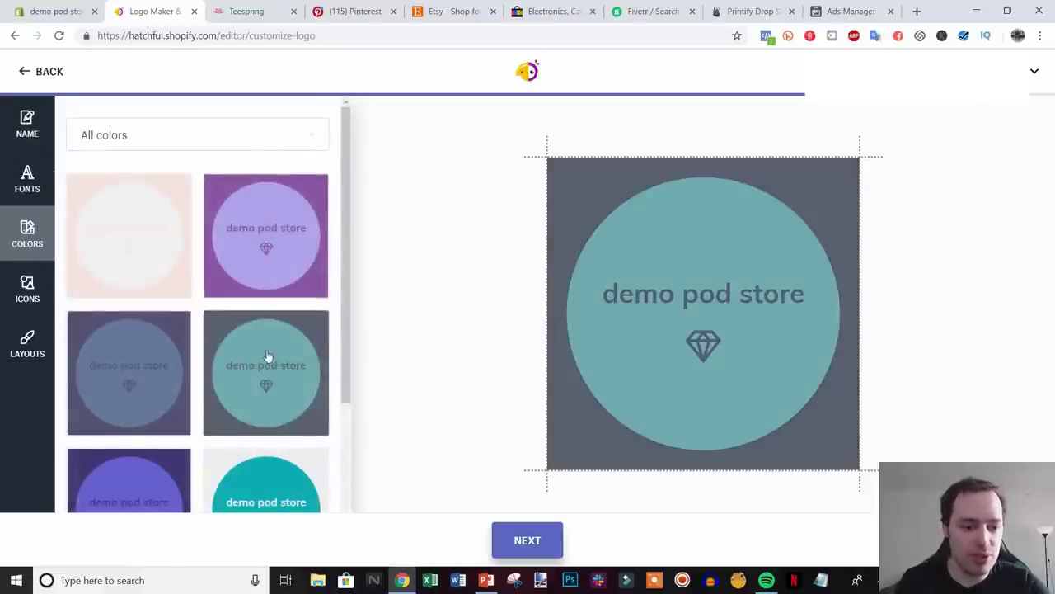
click(277, 244)
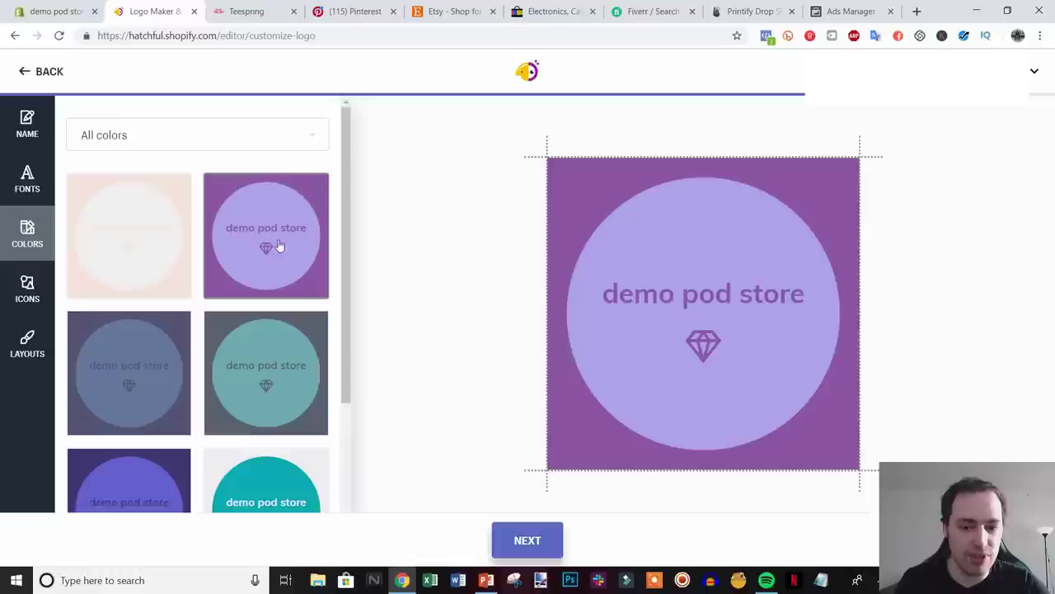
click(28, 291)
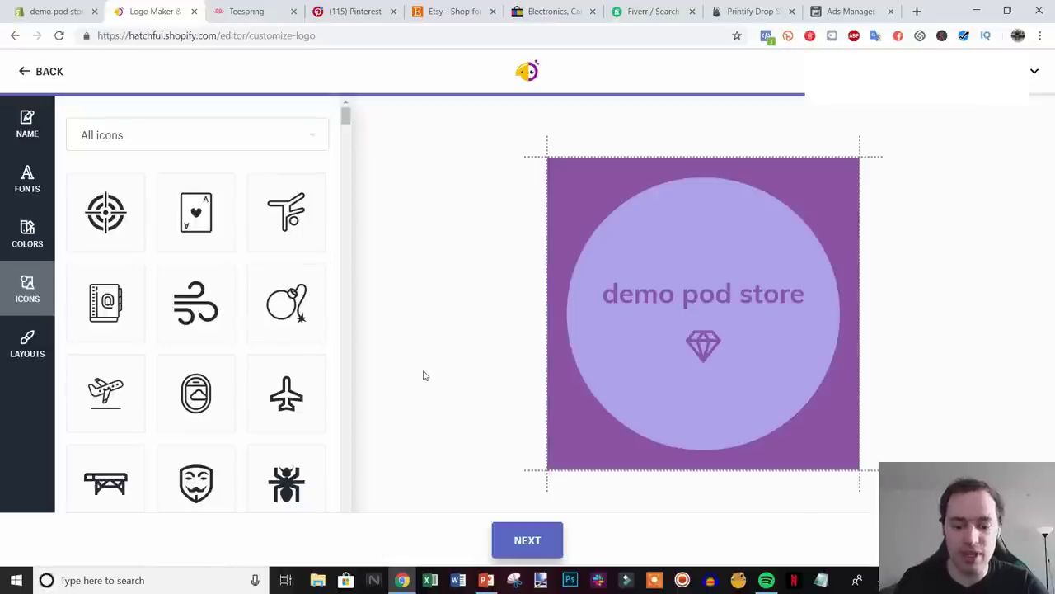
click(39, 243)
click(36, 186)
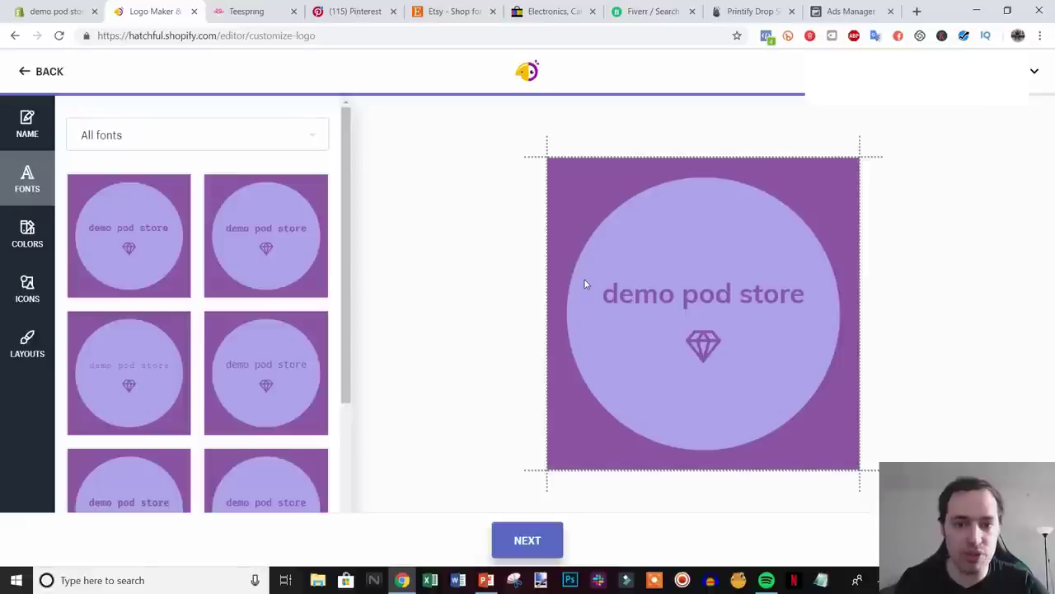
click(652, 11)
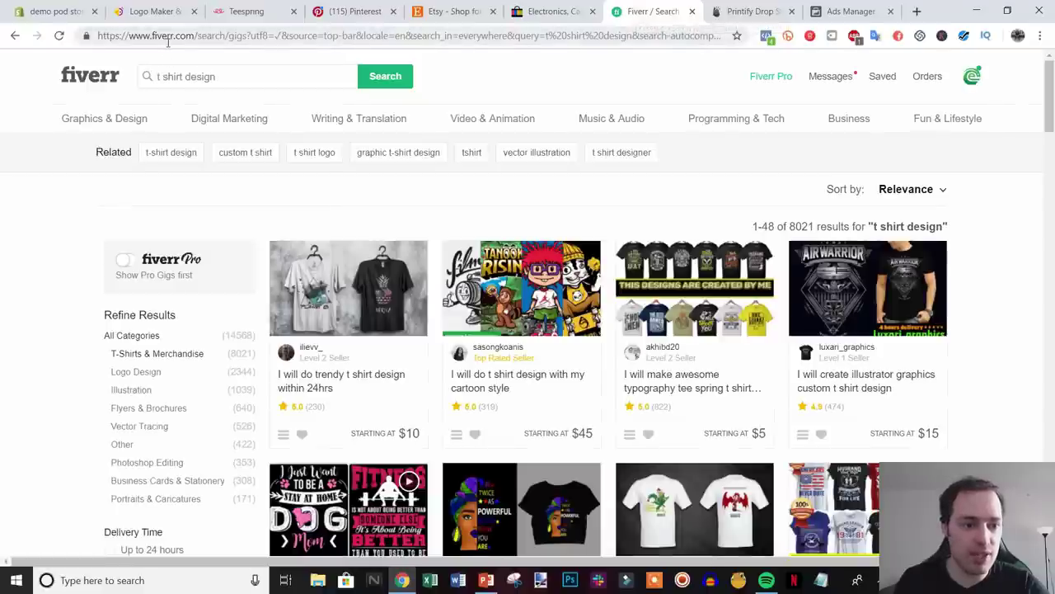
- Look over the Fiverr 't shirt design' gig results and category menus
mouse_move(229, 118)
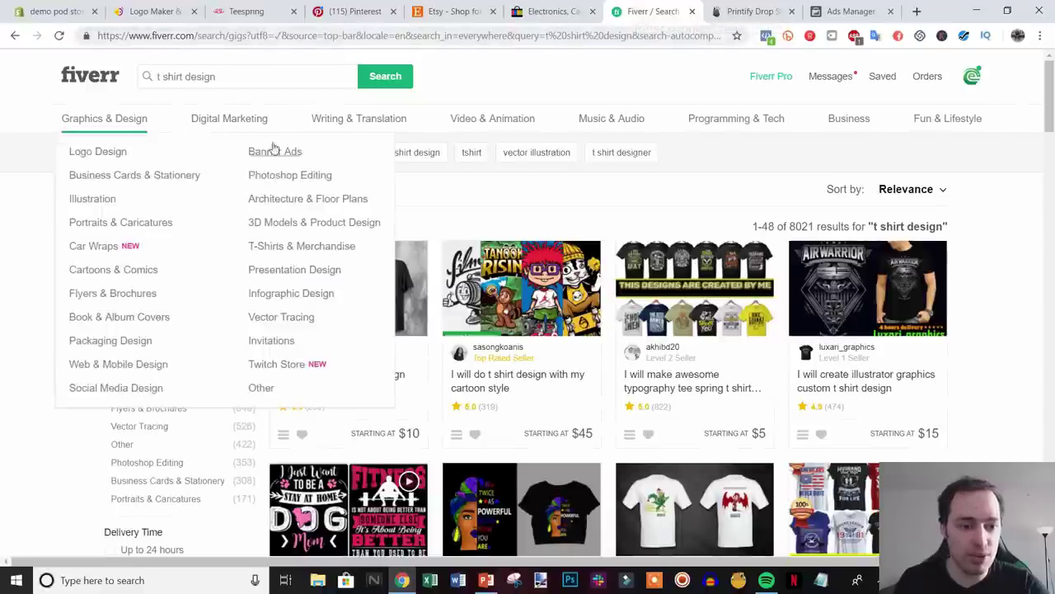
mouse_move(110, 123)
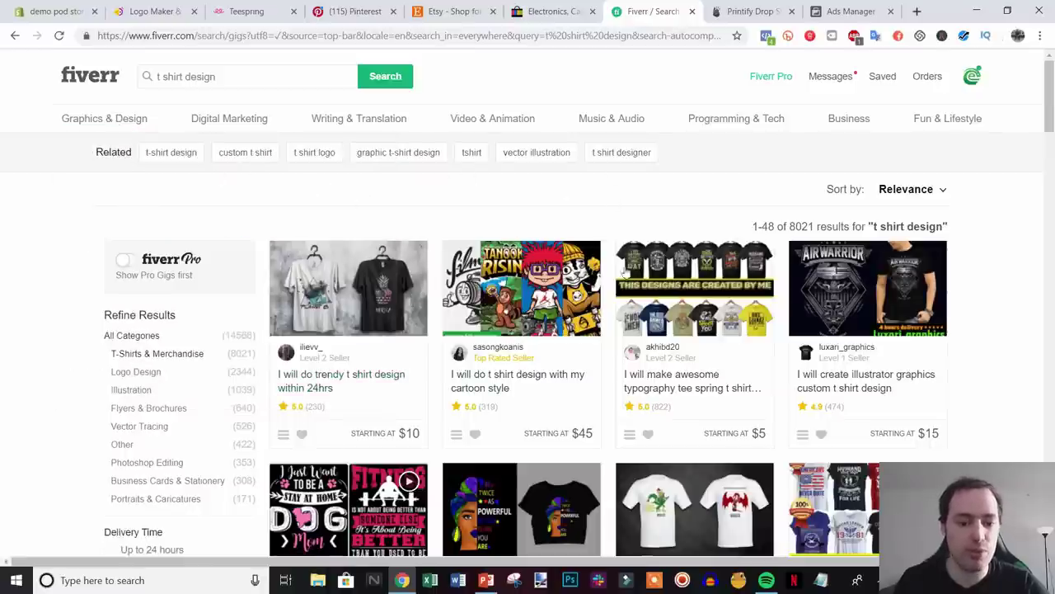
- Check on the logo in the Logo Maker tab, then launch Customize for the Simple theme
click(77, 9)
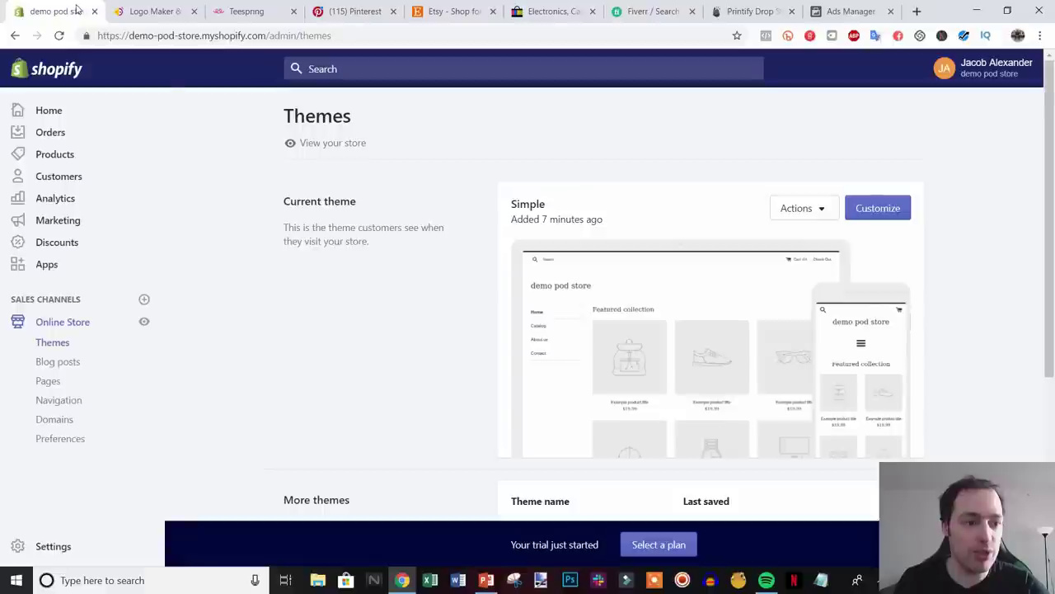
click(150, 12)
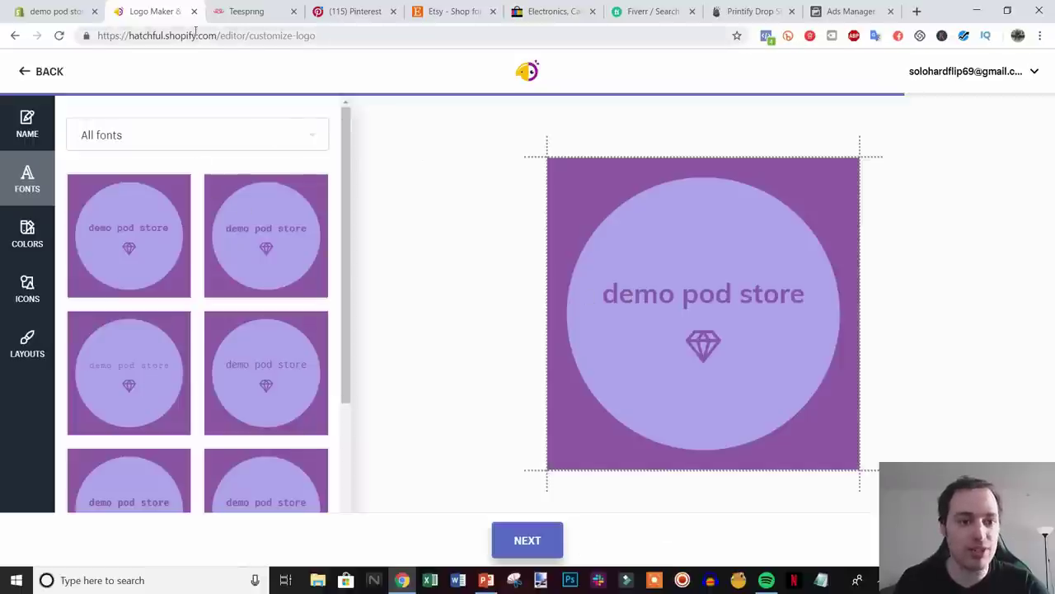
click(51, 12)
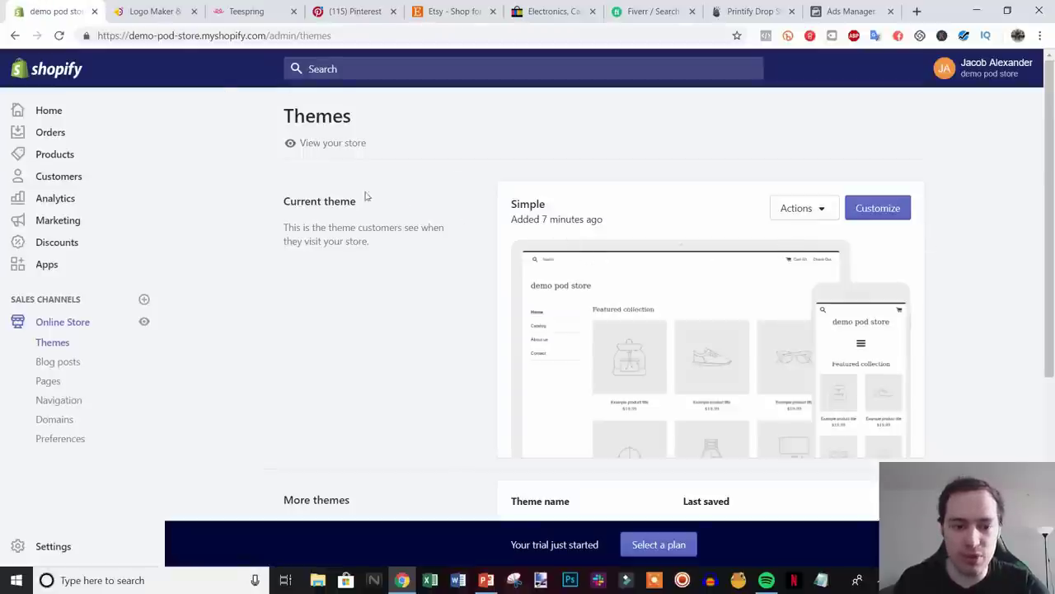
click(857, 213)
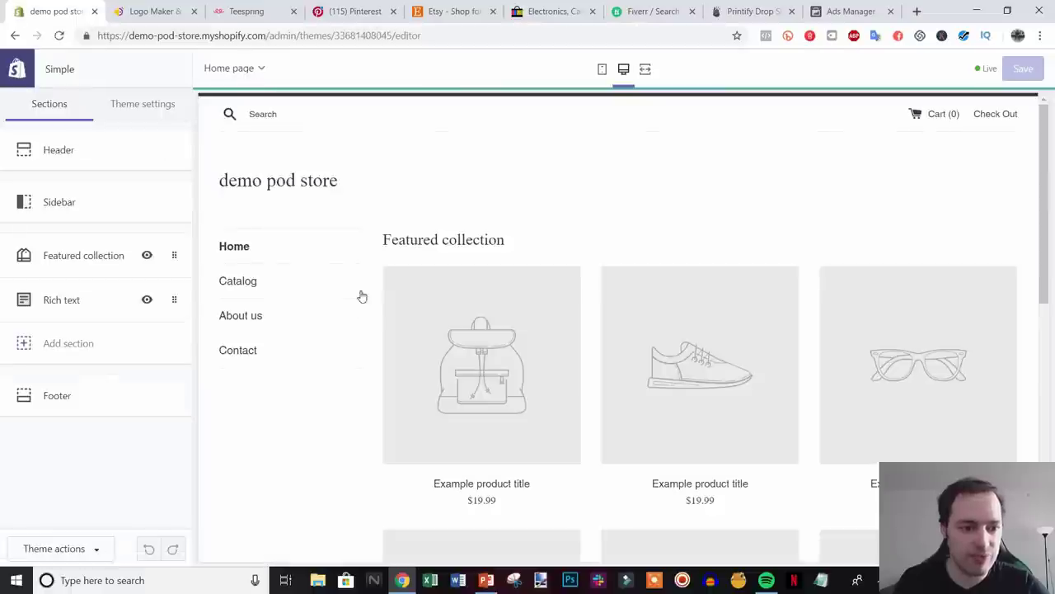
- Upload the green e logo and set it as the header logo image
click(83, 151)
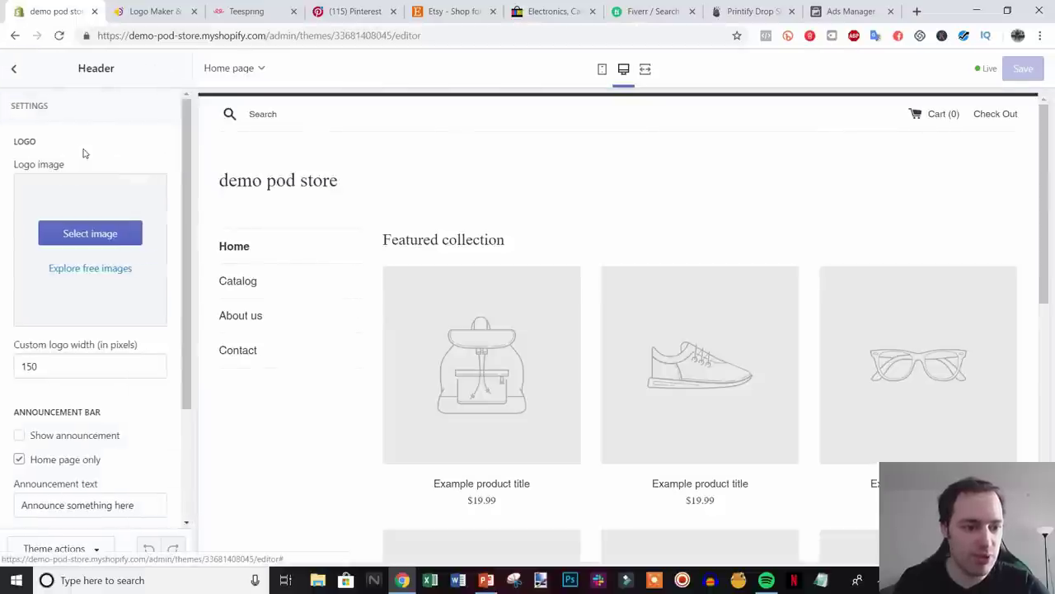
click(91, 234)
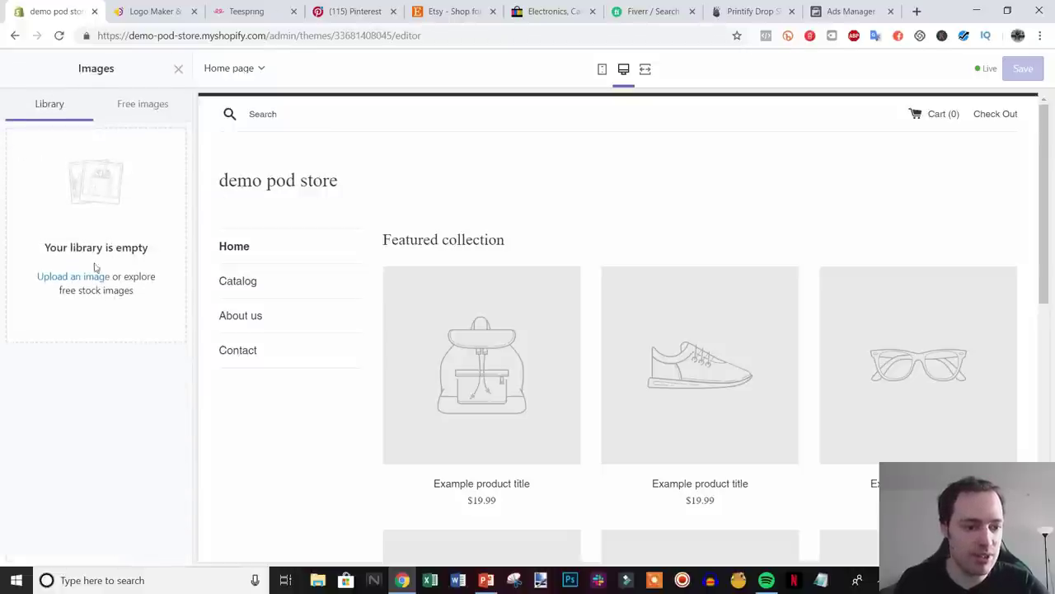
click(87, 276)
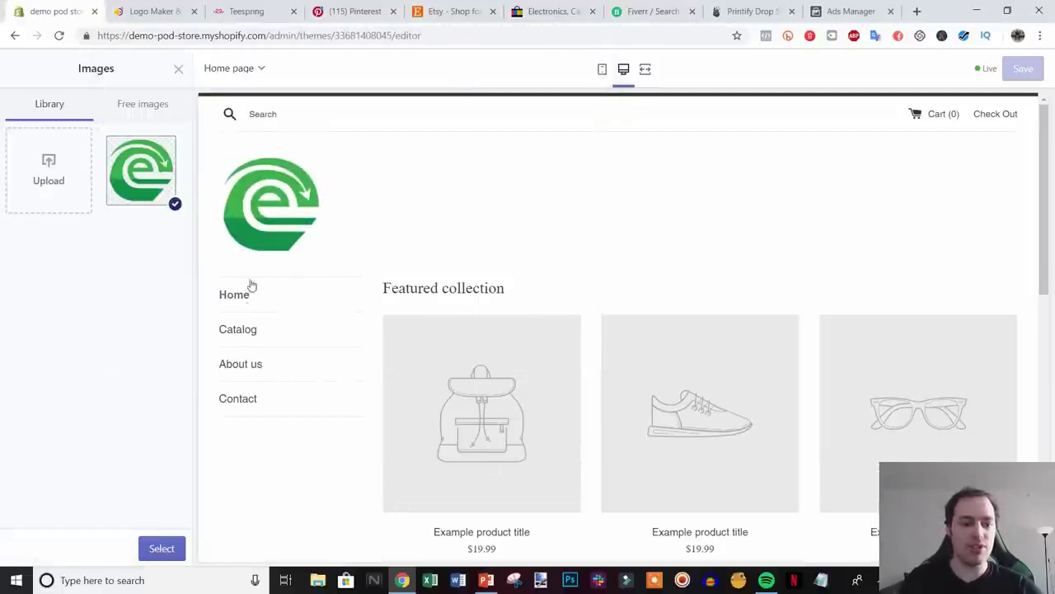
click(162, 548)
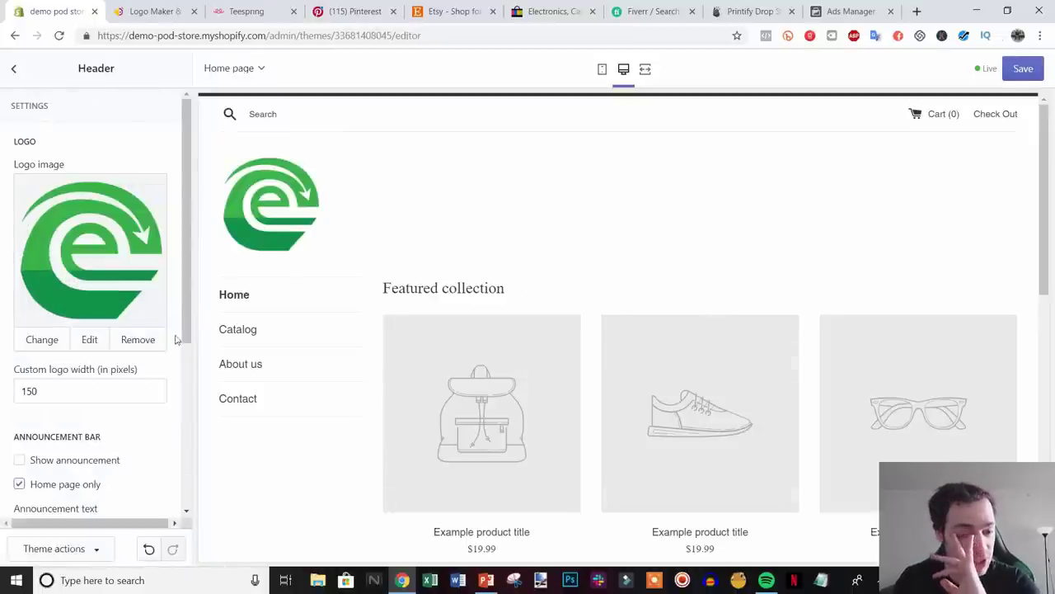
- Save the theme with the new header logo and go back to the Themes overview
drag(1046, 204, 264, 276)
click(14, 69)
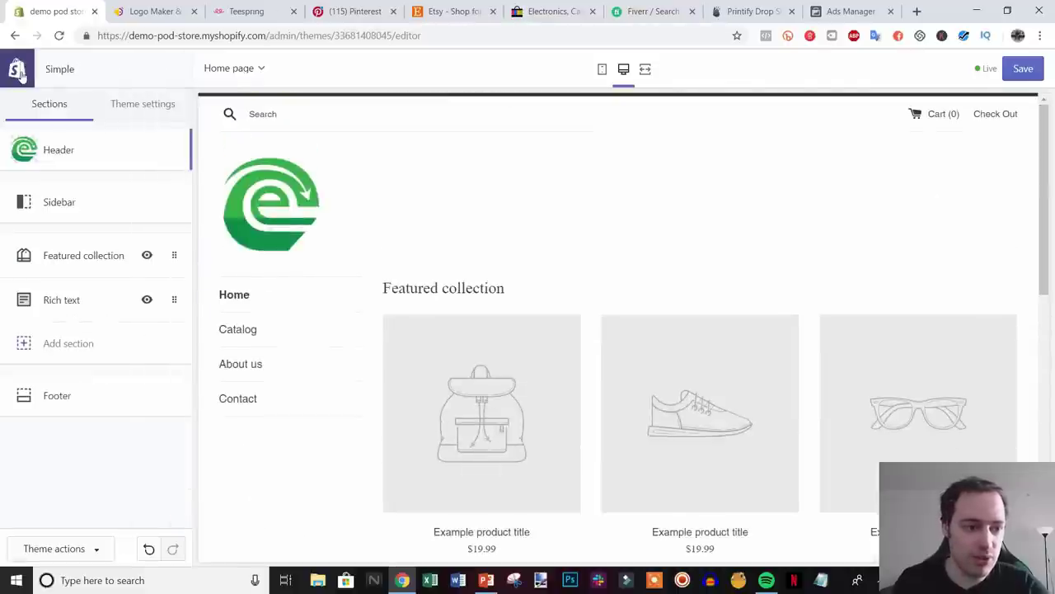
click(17, 69)
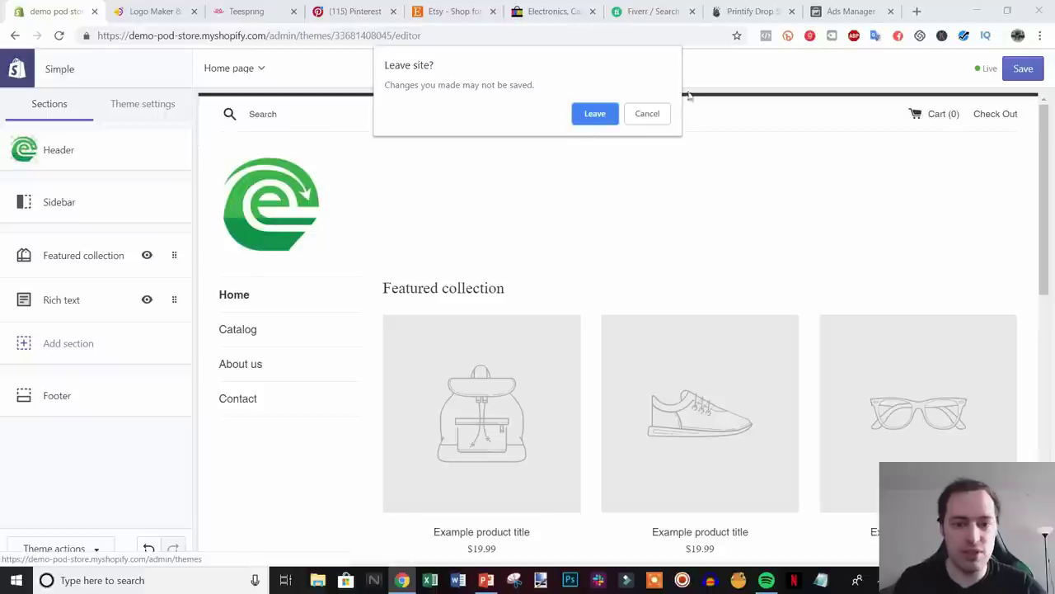
click(647, 113)
click(1036, 66)
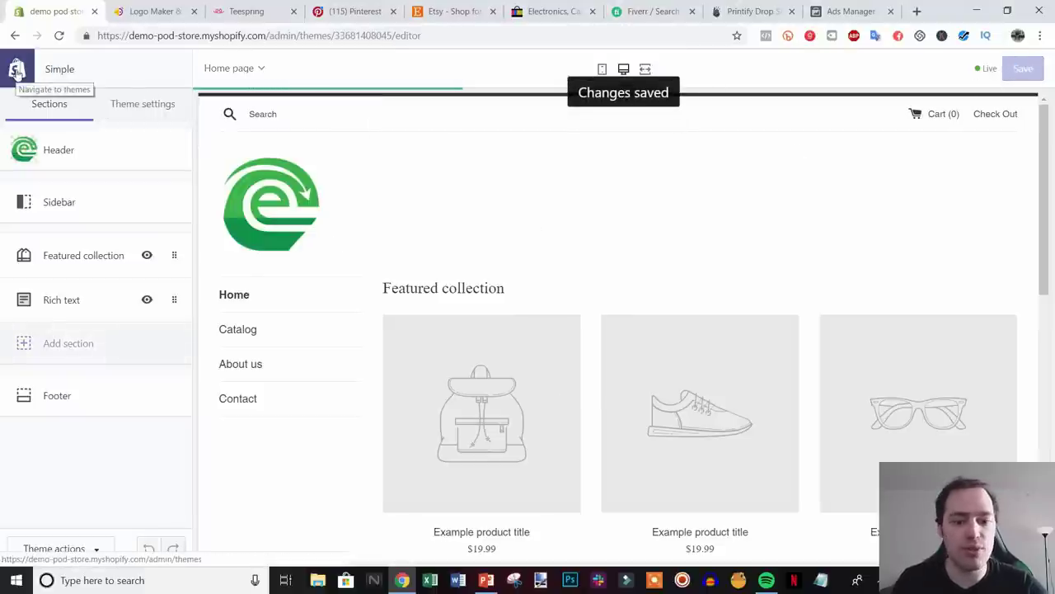
click(17, 70)
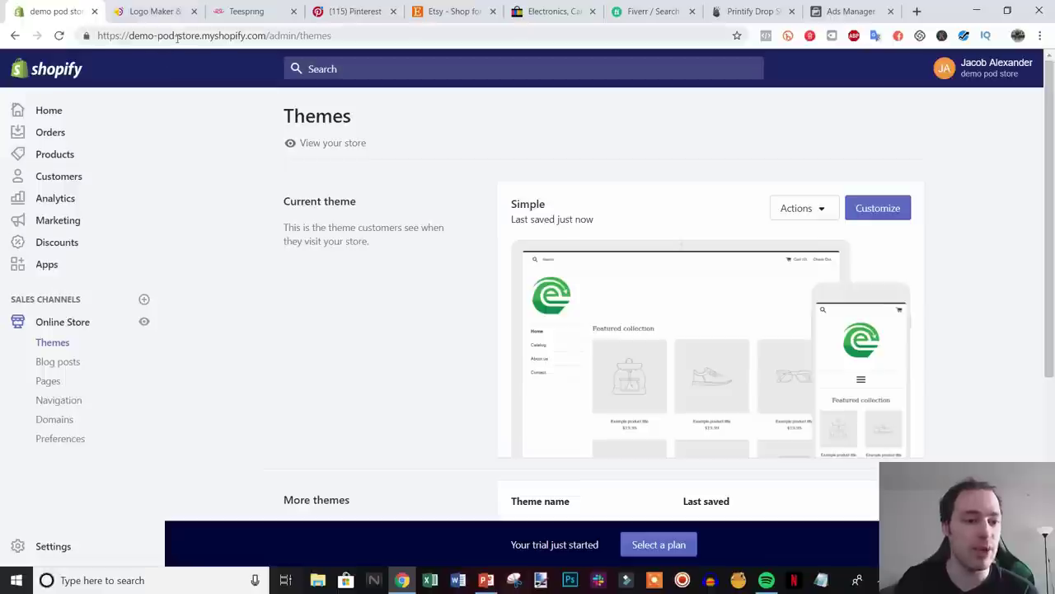
- Glance at the PowerPoint slides, then bring up the Pinterest home feed in Chrome
click(485, 579)
click(401, 579)
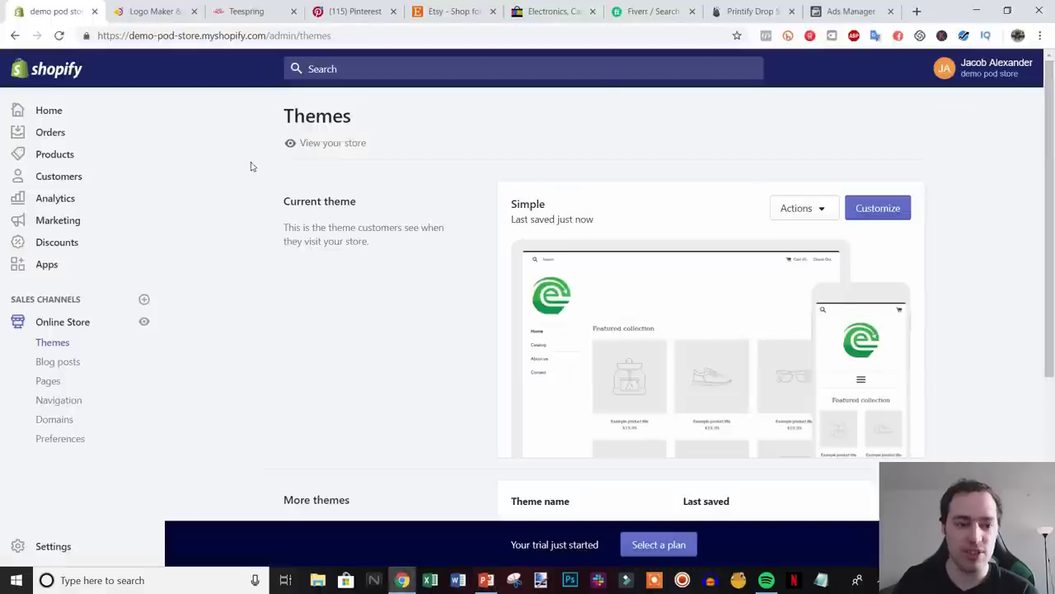
click(276, 12)
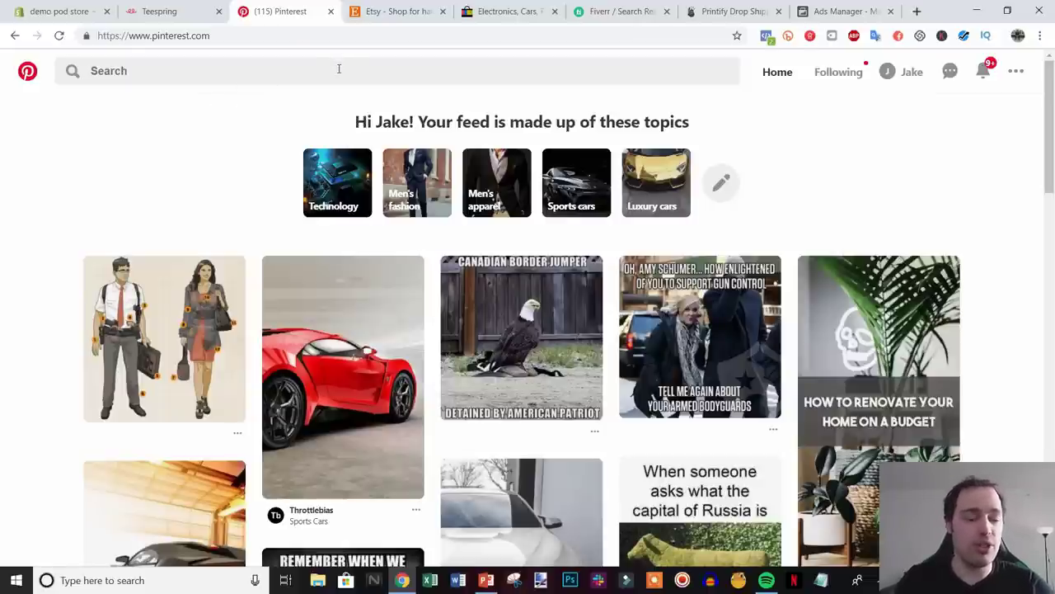
- Search Pinterest for 'coffee t shirt' and look over the tee design pins
click(243, 71)
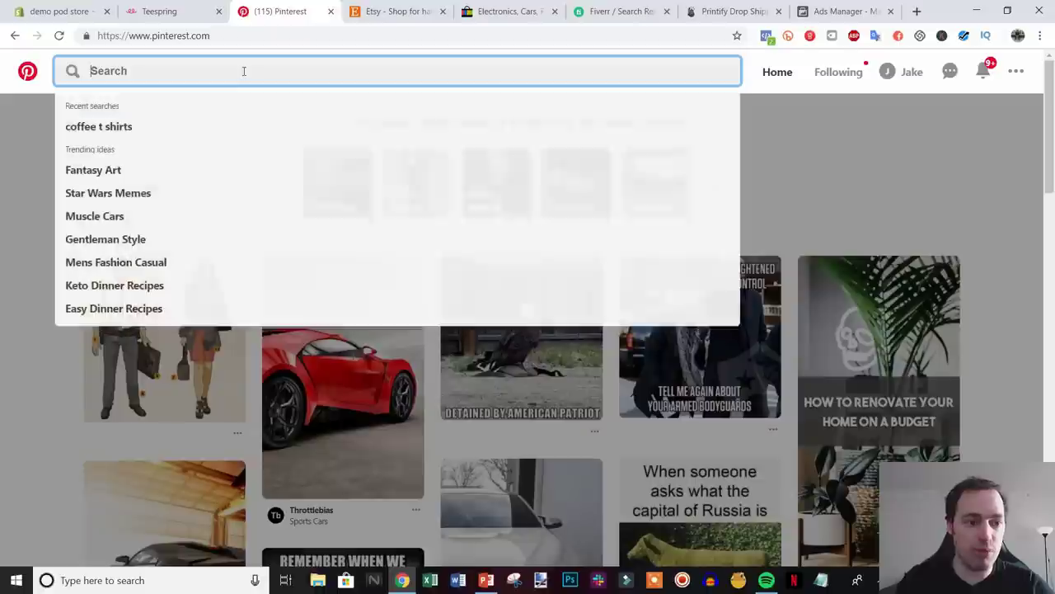
text(coffee t shirt)
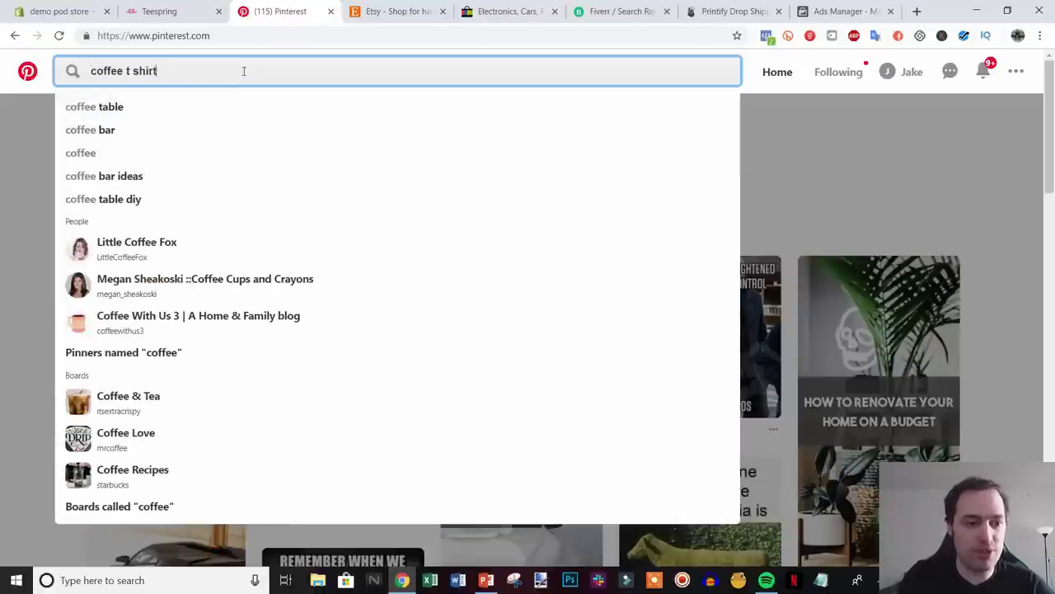
key(Return)
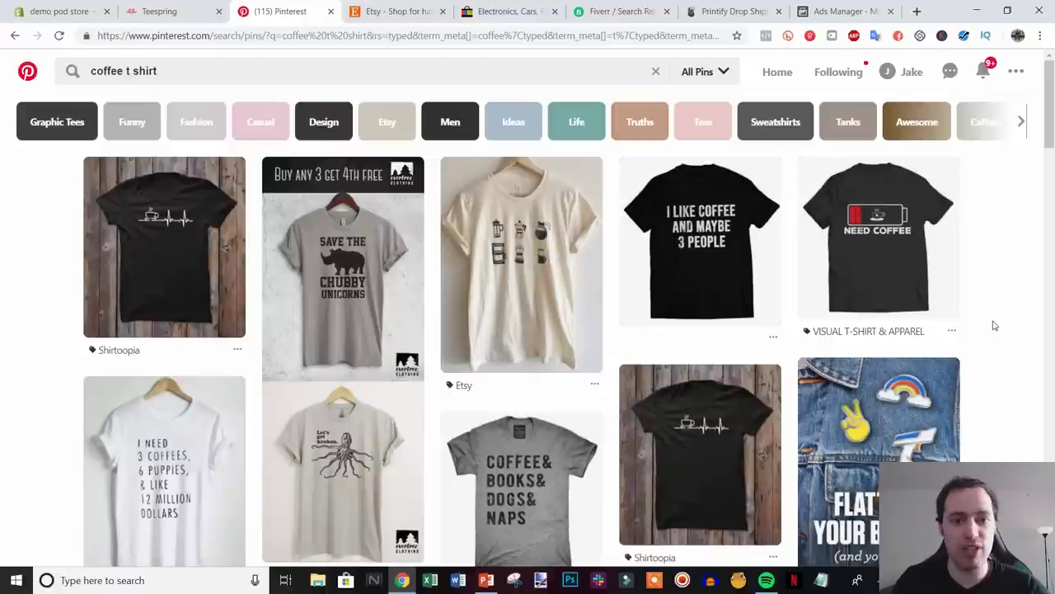
mouse_move(957, 303)
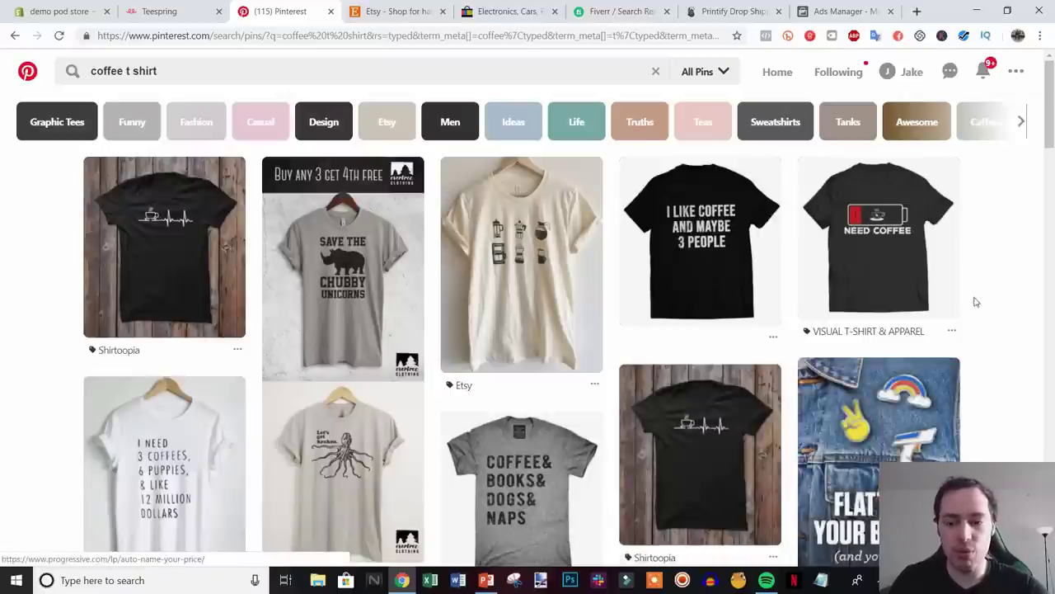
click(940, 262)
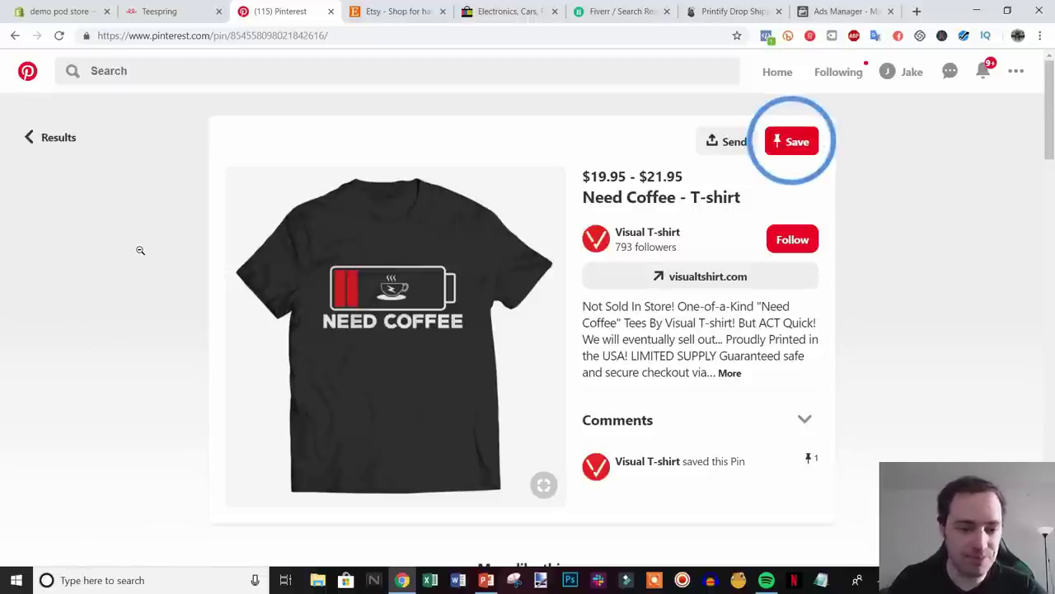
scroll(140, 250, down, 1)
scroll(140, 250, up, 1)
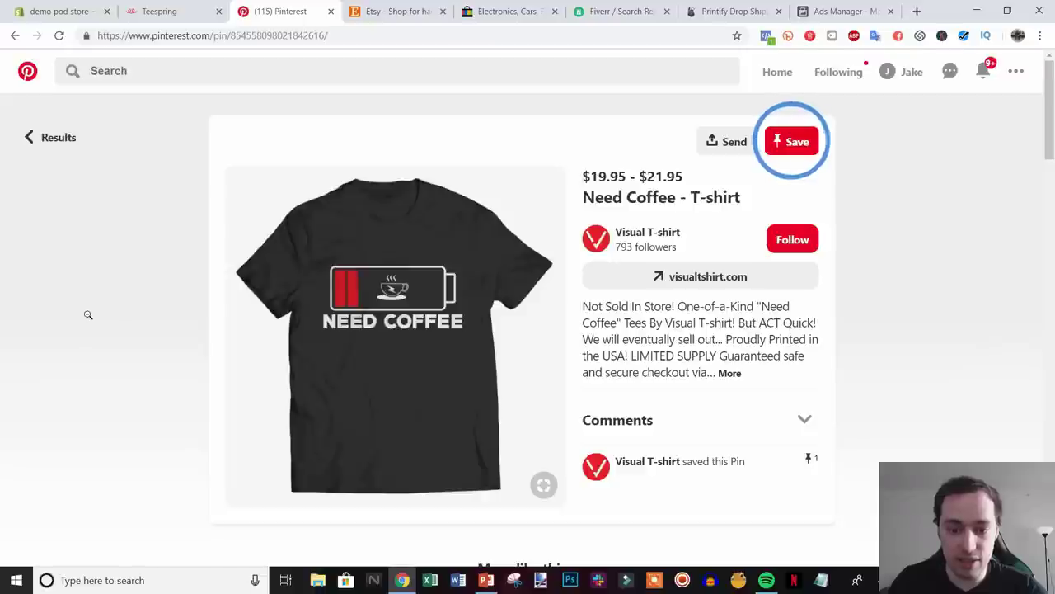
click(803, 419)
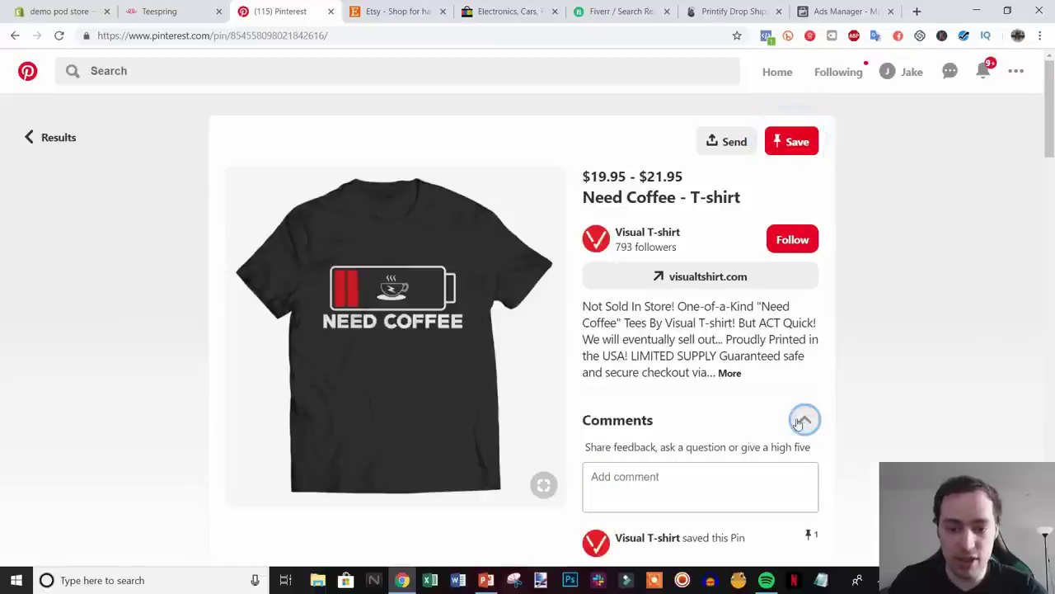
scroll(845, 451, down, 1)
scroll(845, 451, down, 1)
scroll(845, 451, up, 2)
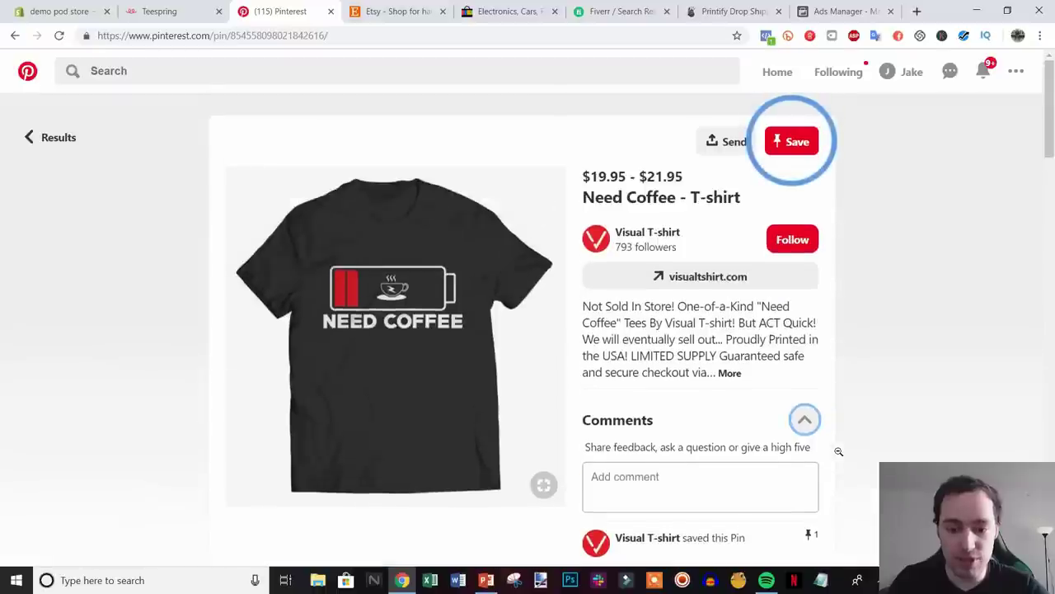
click(806, 419)
scroll(21, 293, down, 1)
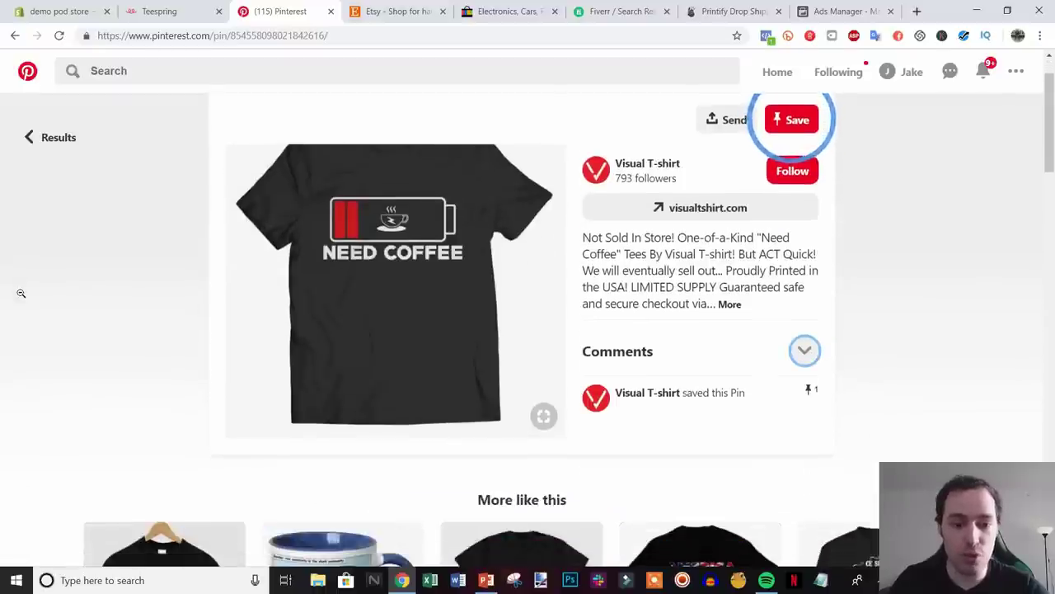
scroll(841, 314, up, 1)
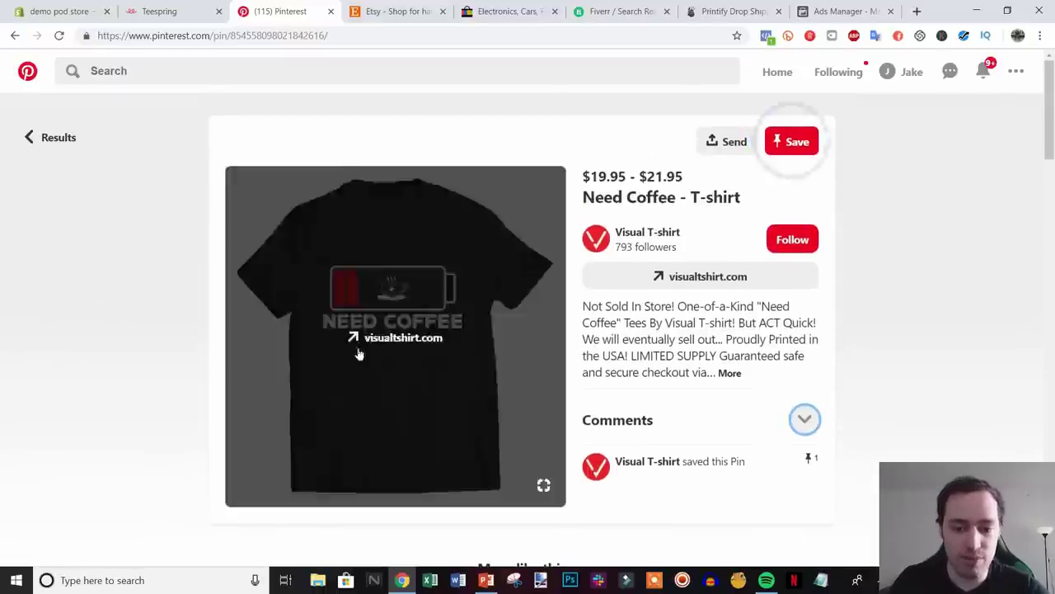
scroll(87, 310, down, 2)
scroll(87, 310, down, 2)
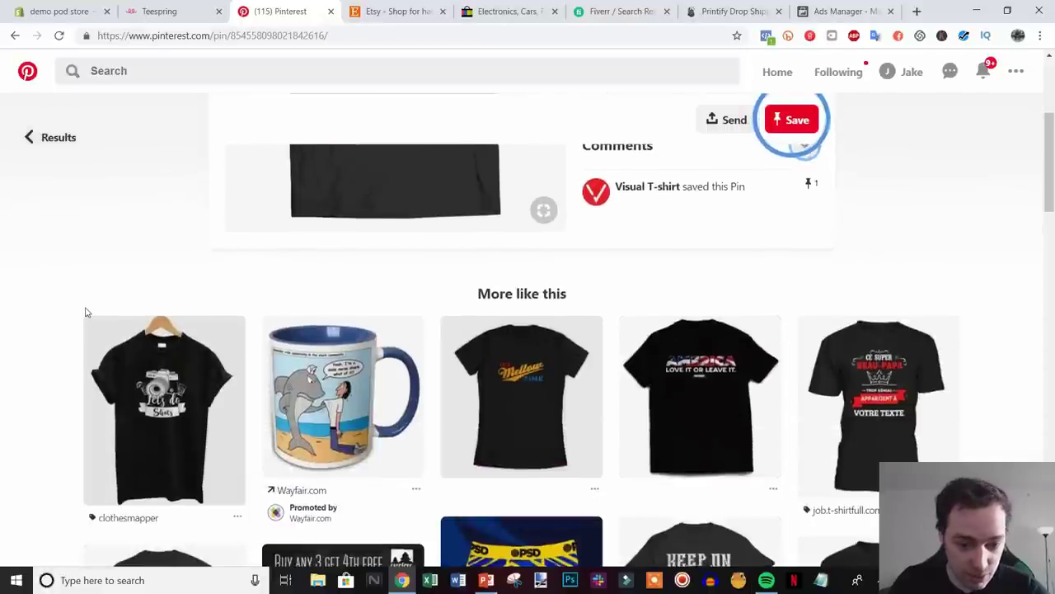
scroll(85, 312, down, 1)
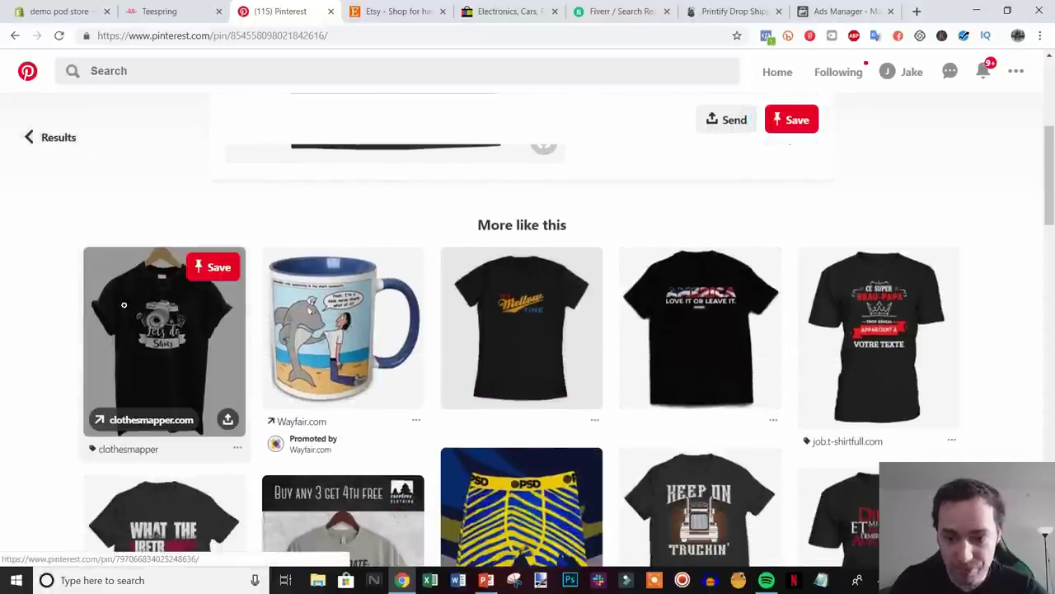
scroll(321, 371, down, 2)
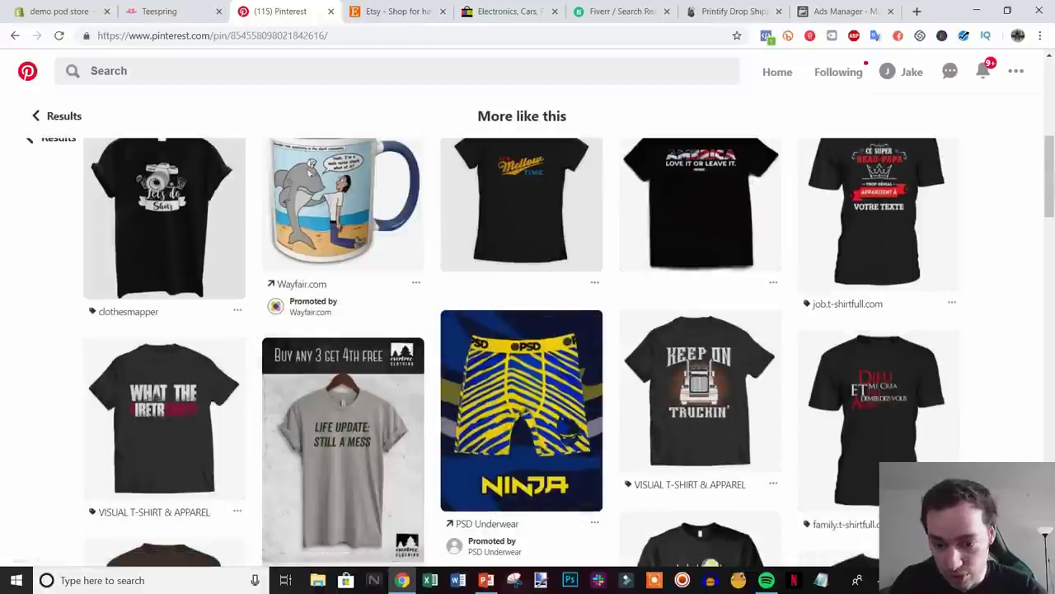
scroll(944, 443, down, 4)
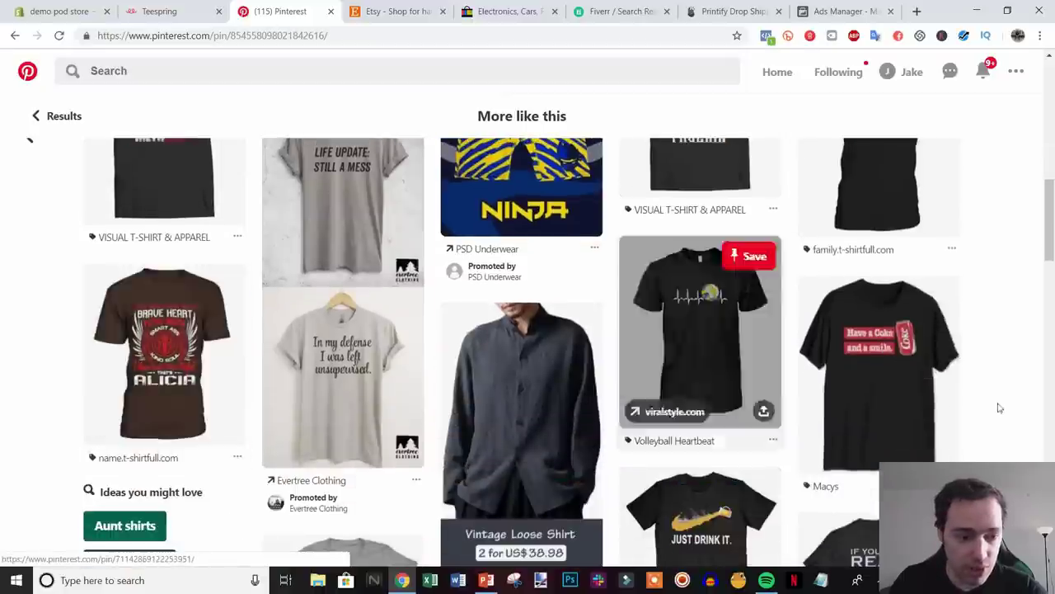
click(1051, 265)
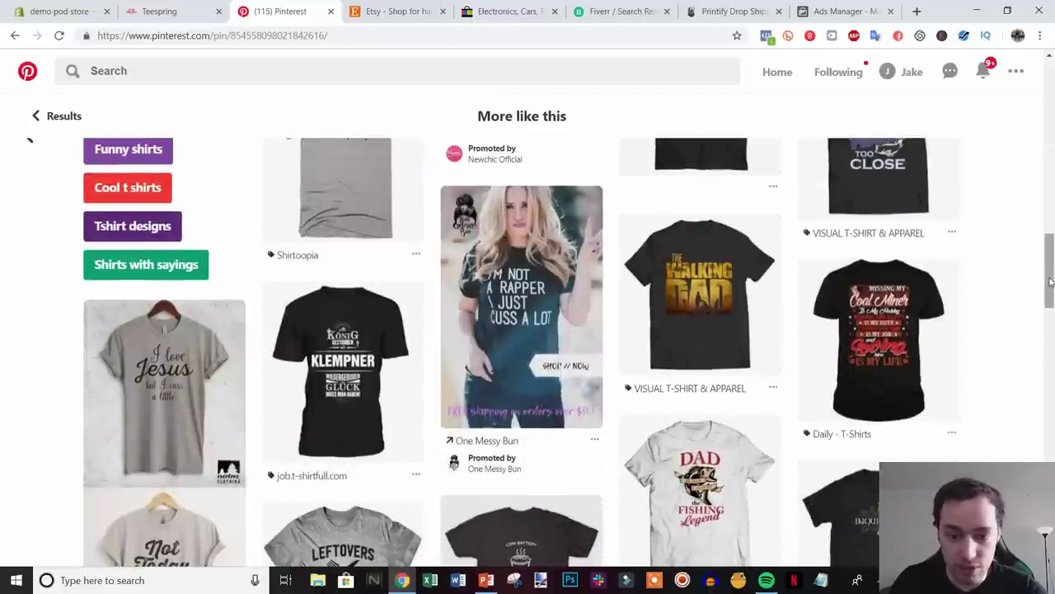
drag(1052, 264, 1038, 104)
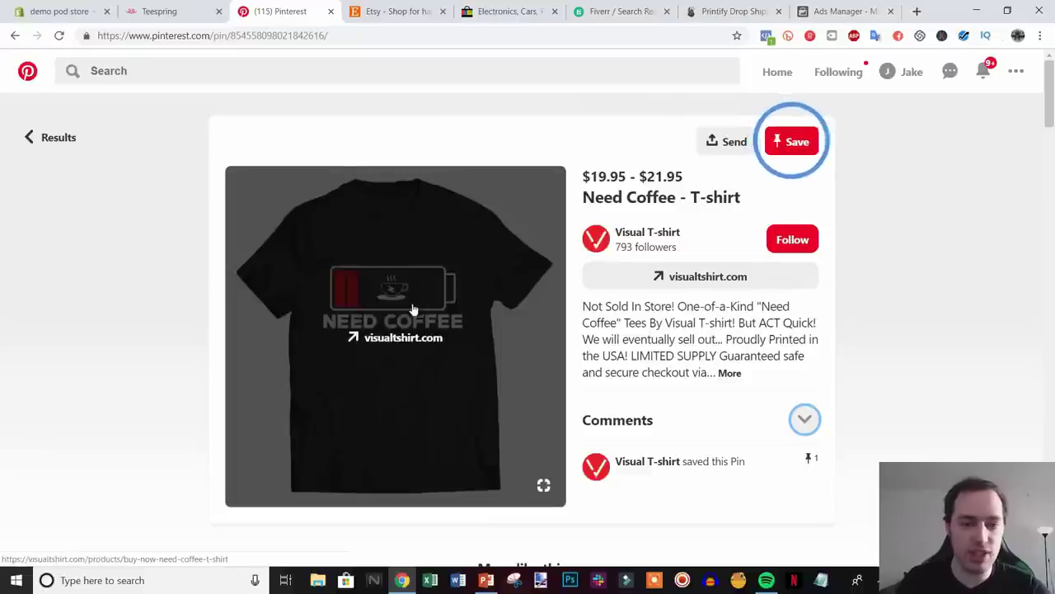
- Open the 'I Will Do Trendy T Shirt Design Within 24hrs' gig from Fiverr's t shirt design results
click(615, 14)
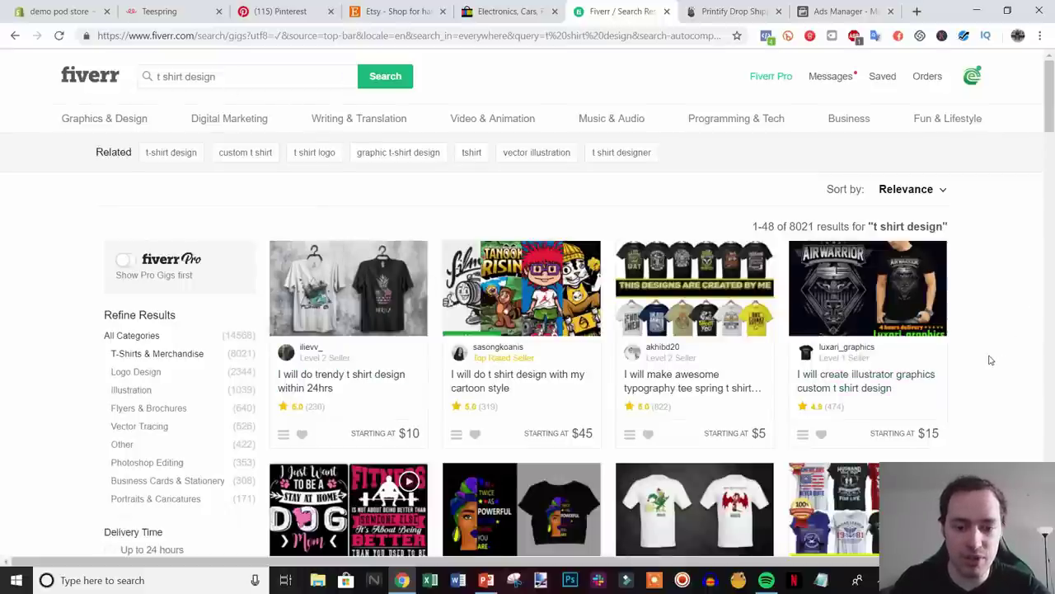
scroll(993, 362, down, 1)
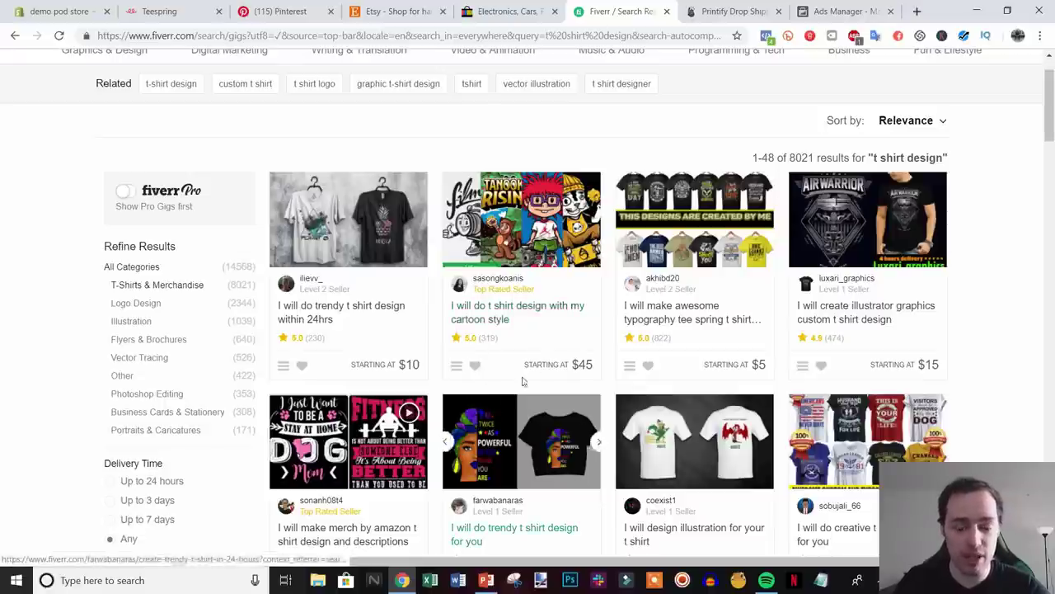
click(327, 317)
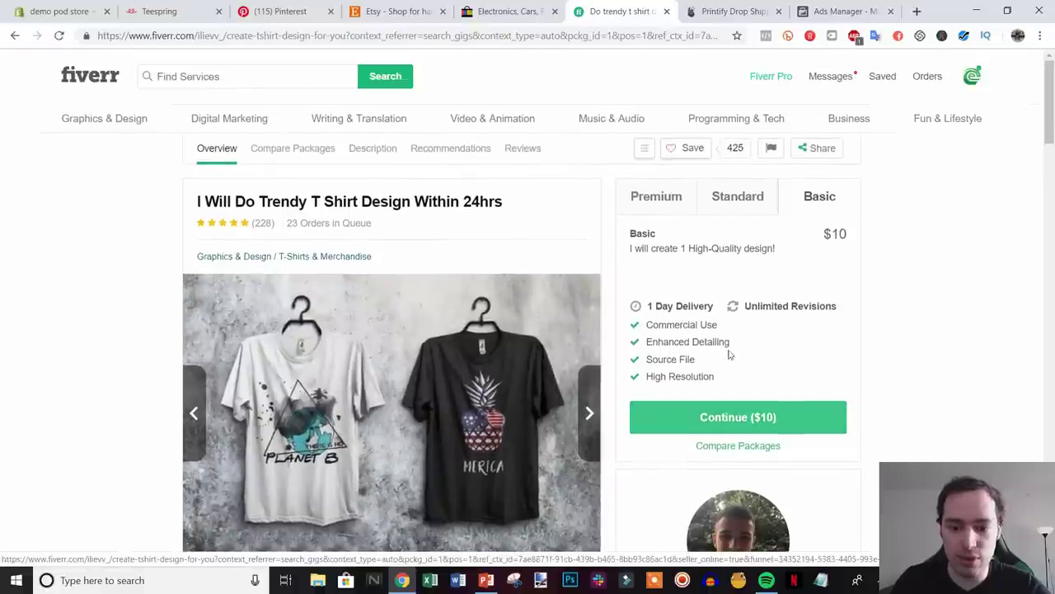
scroll(763, 416, down, 1)
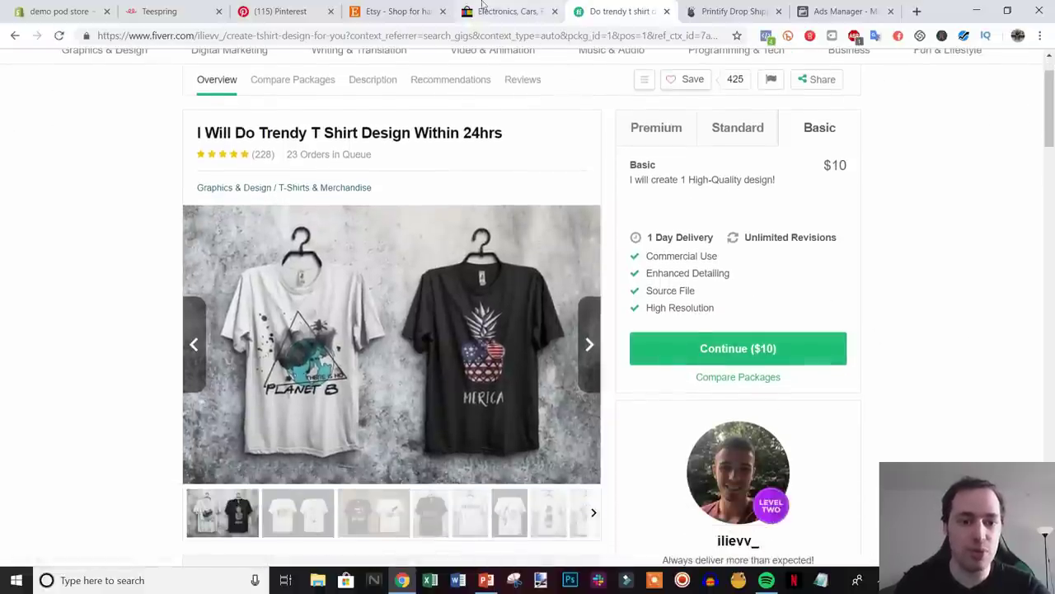
- Compare the Fiverr gig against Pinterest's 'Need Coffee - T-shirt' pin, ending on the pin
click(306, 7)
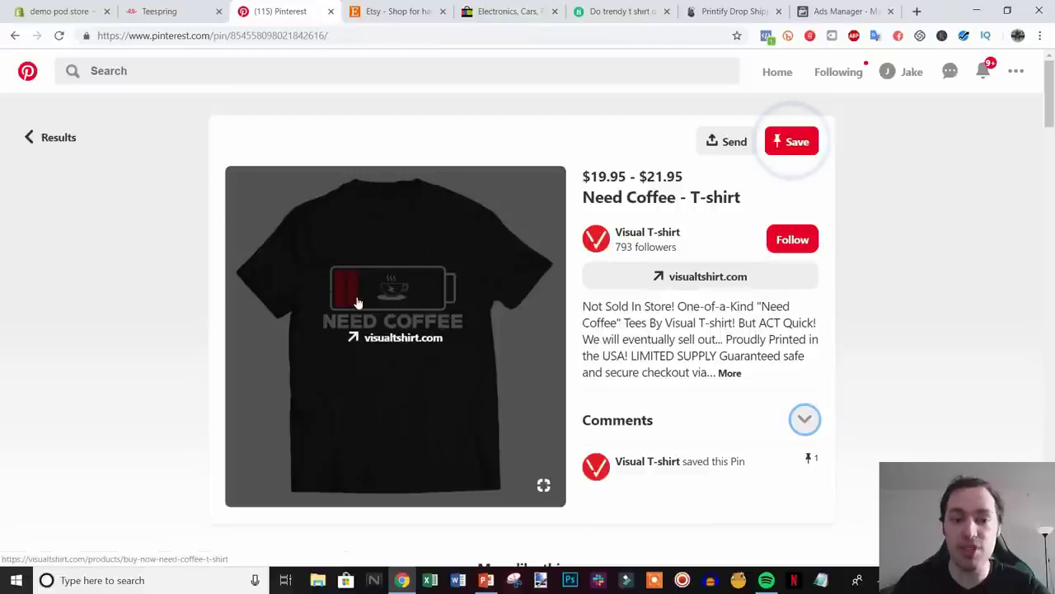
click(619, 11)
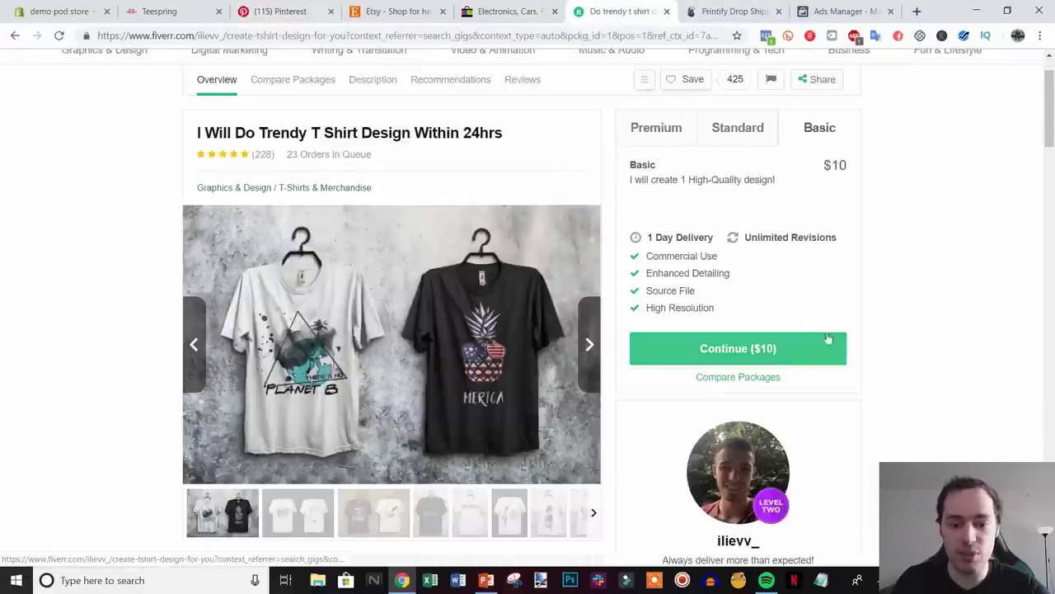
click(307, 10)
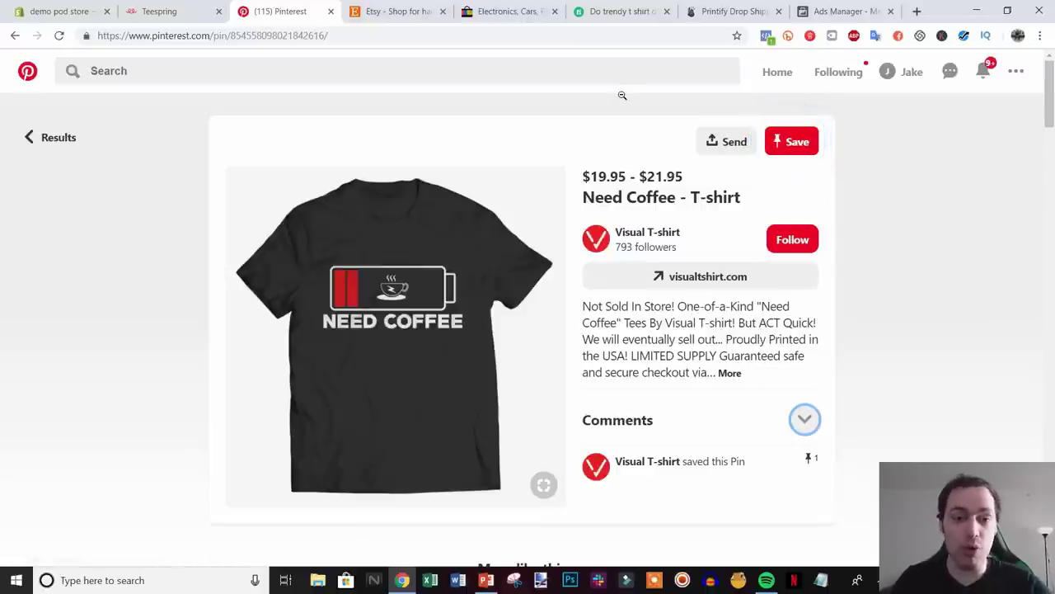
click(620, 10)
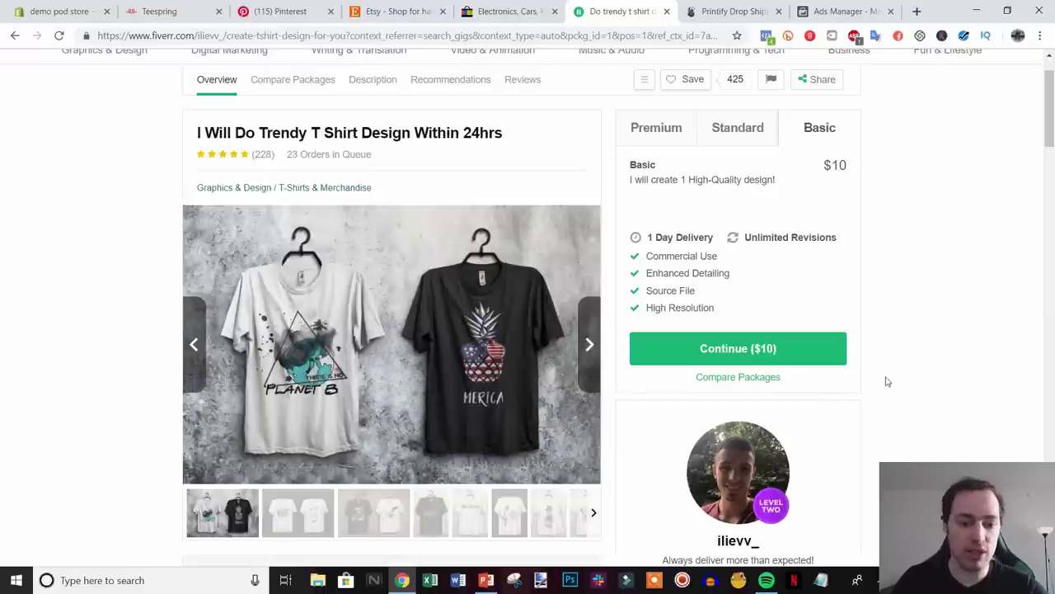
key(ctrl+3)
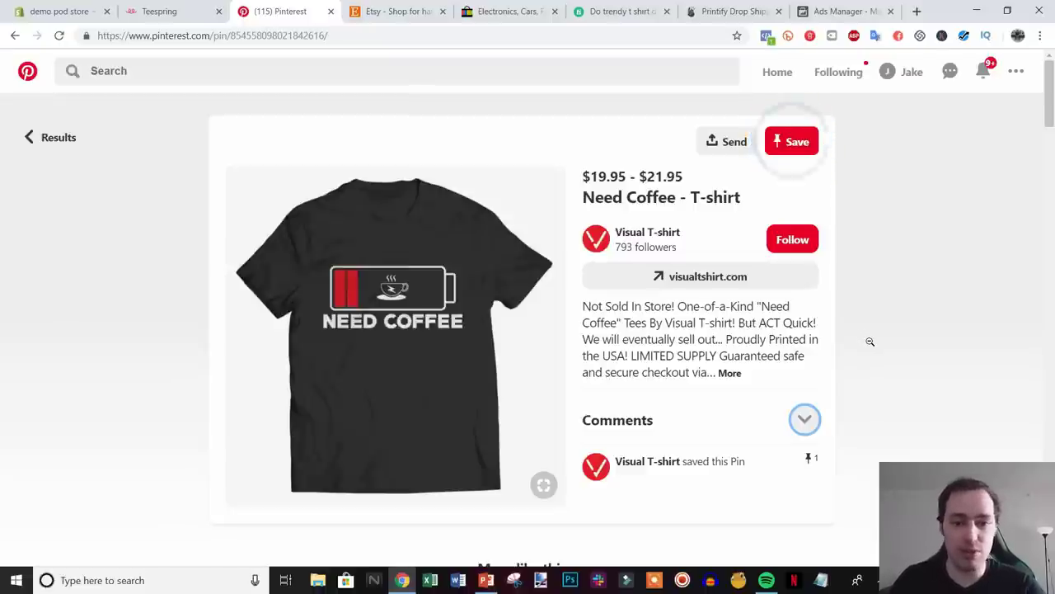
click(618, 11)
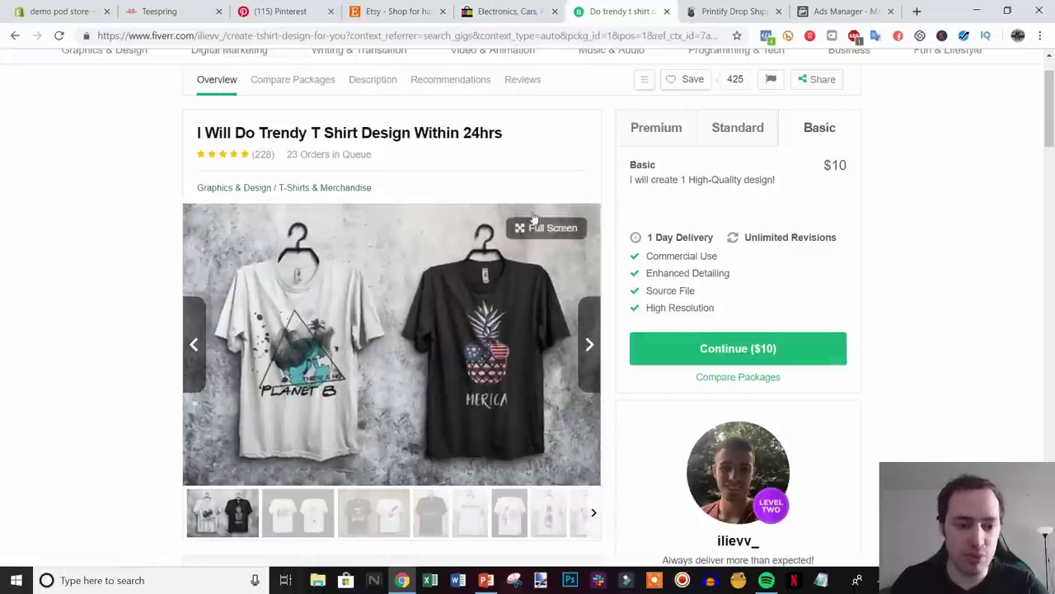
click(295, 12)
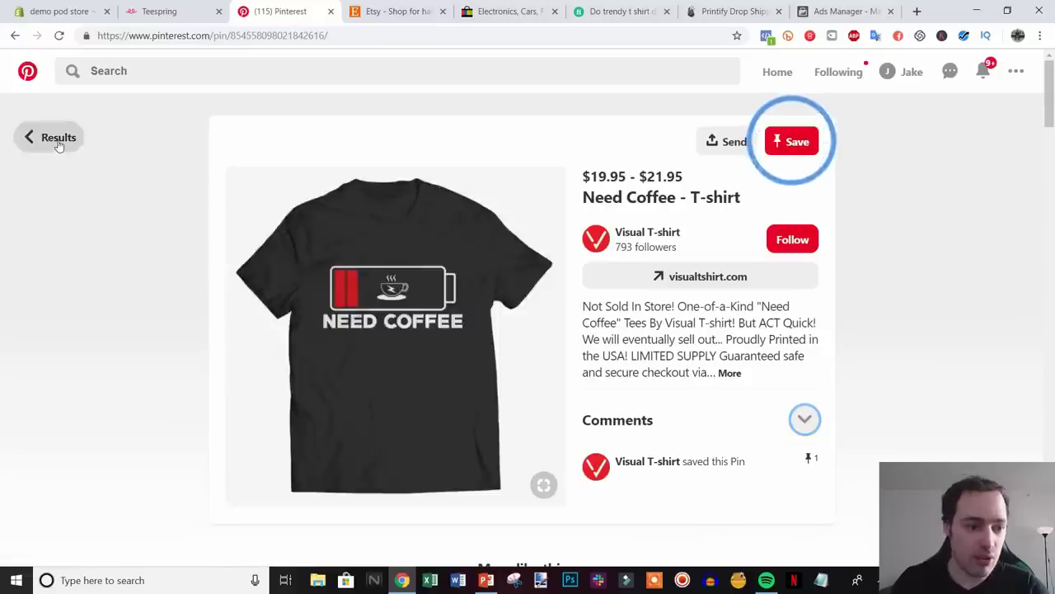
- Return to the coffee t shirt pin results, recheck the Fiverr gig, and browse the pins
click(68, 149)
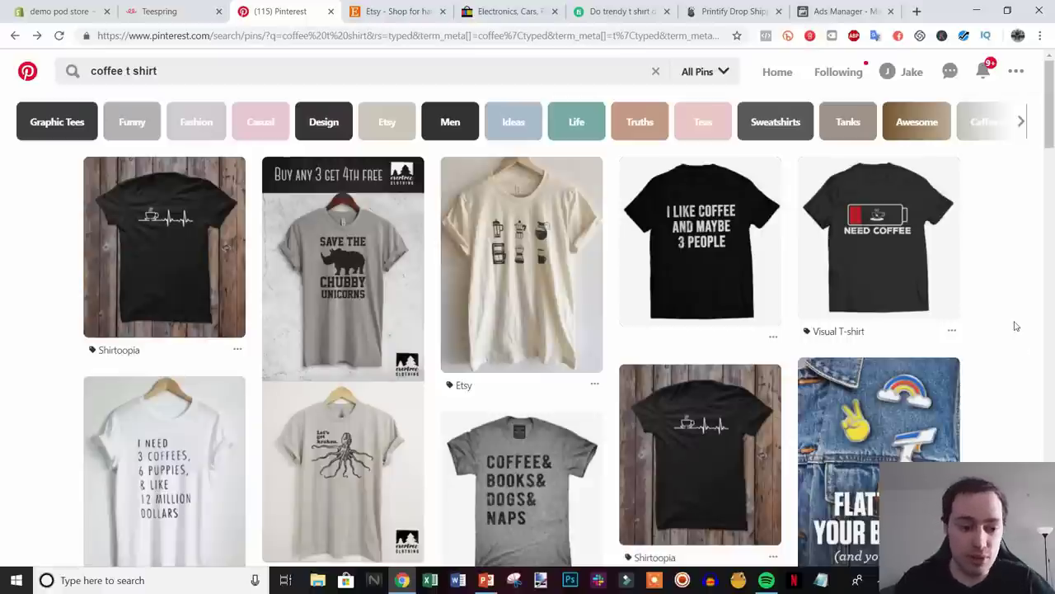
click(623, 11)
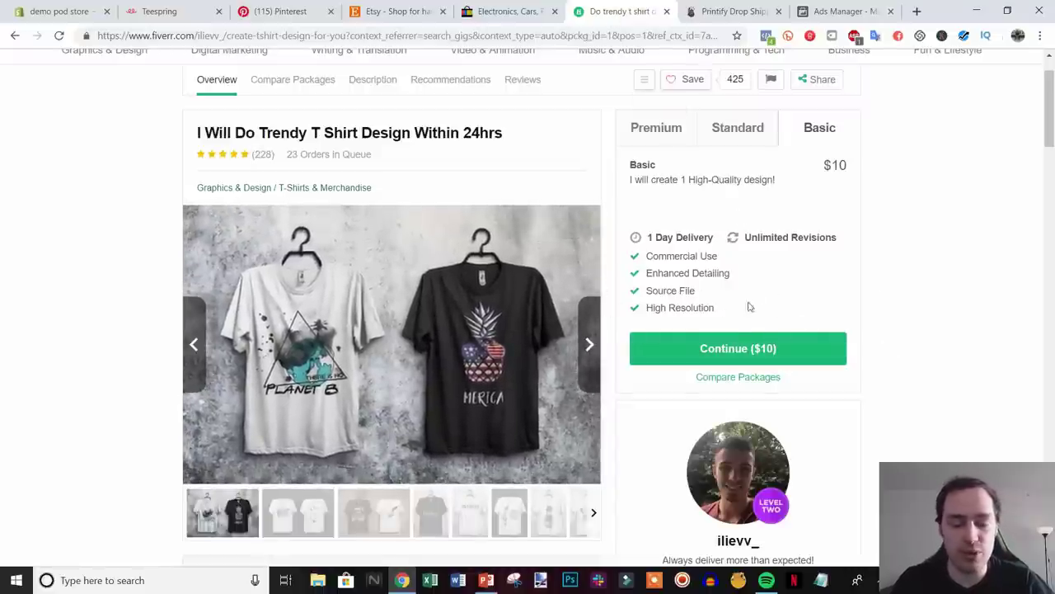
click(264, 9)
scroll(513, 347, down, 2)
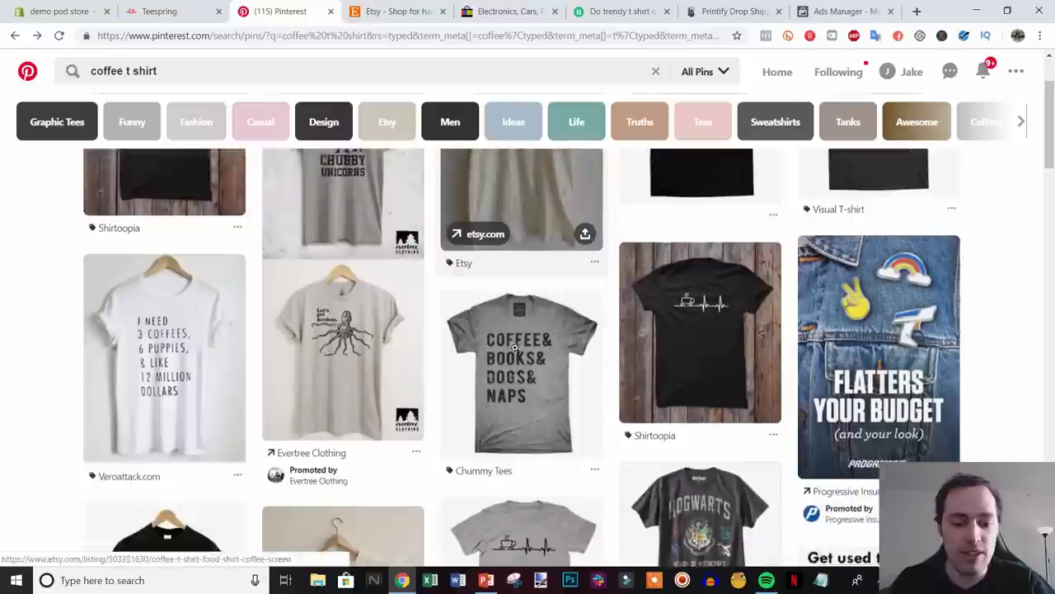
scroll(513, 347, down, 3)
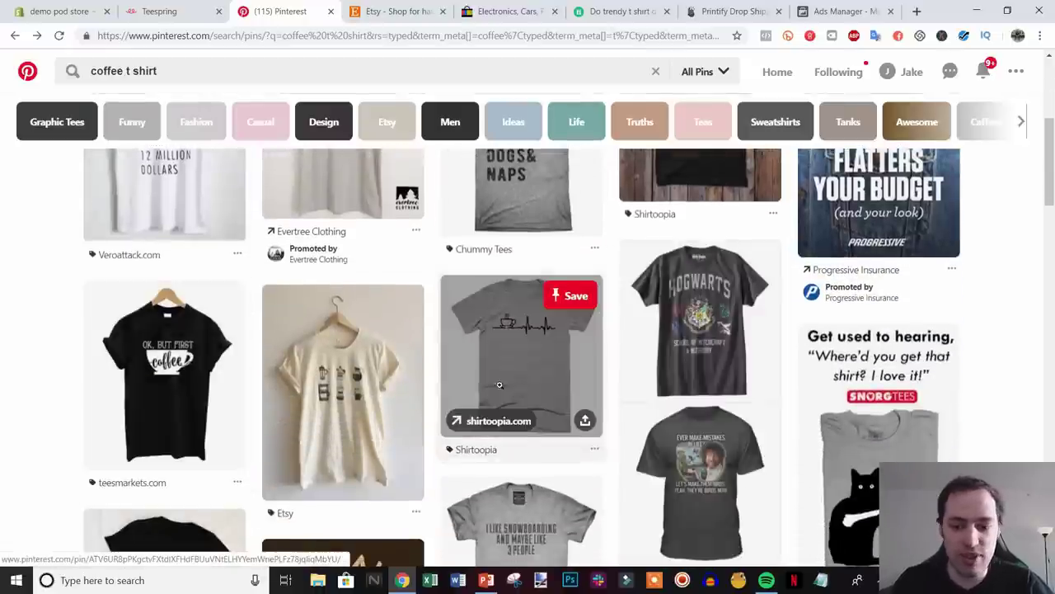
scroll(498, 384, down, 1)
scroll(528, 370, down, 2)
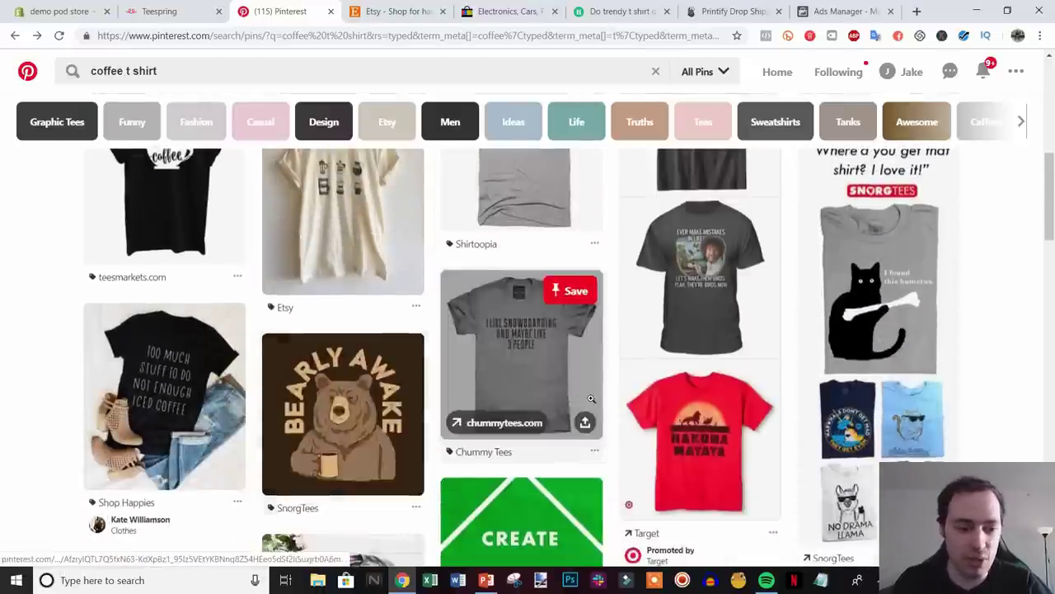
scroll(527, 330, up, 6)
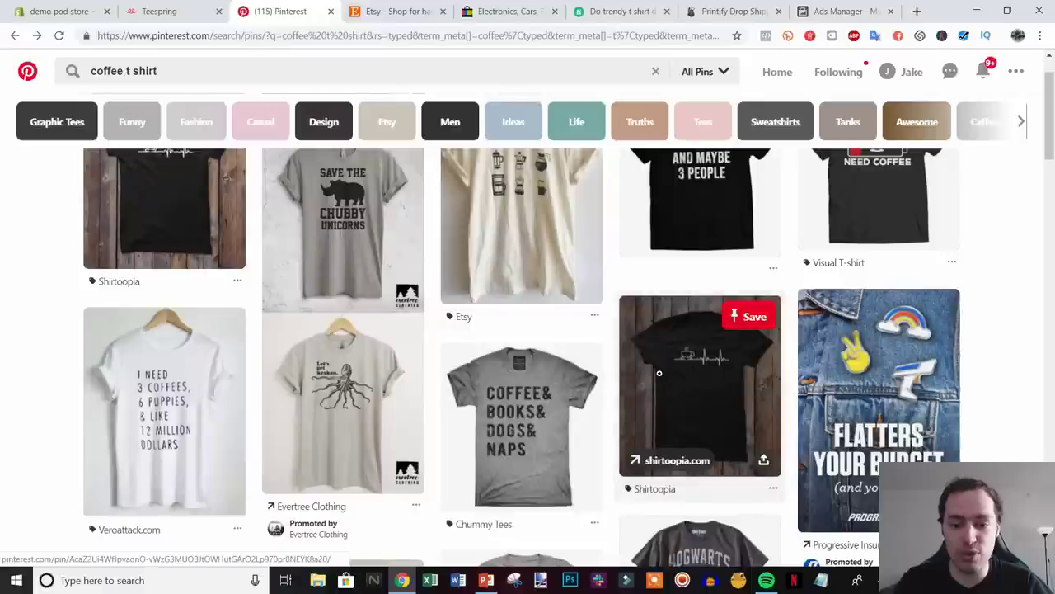
scroll(632, 360, up, 1)
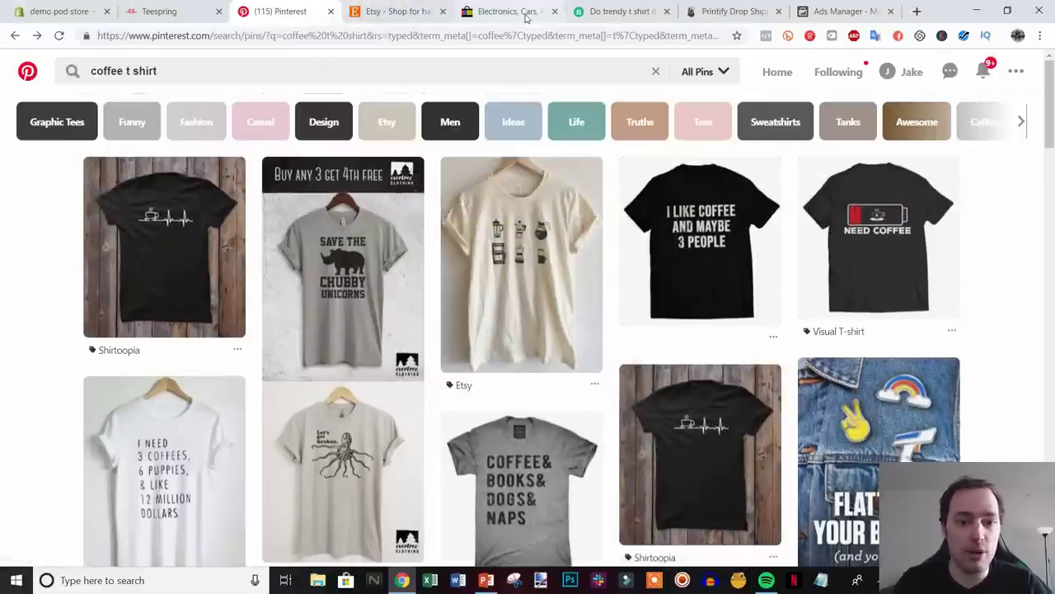
click(392, 11)
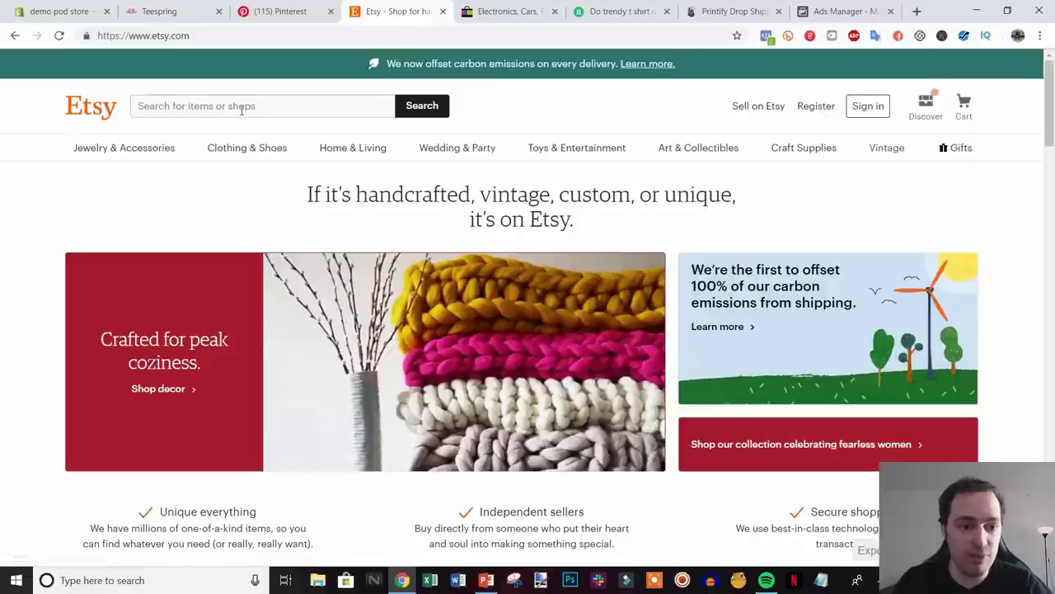
- Search Etsy for 'nurse t shirt' and scroll through the 12,594 listings
click(253, 107)
text(nurse t shirt)
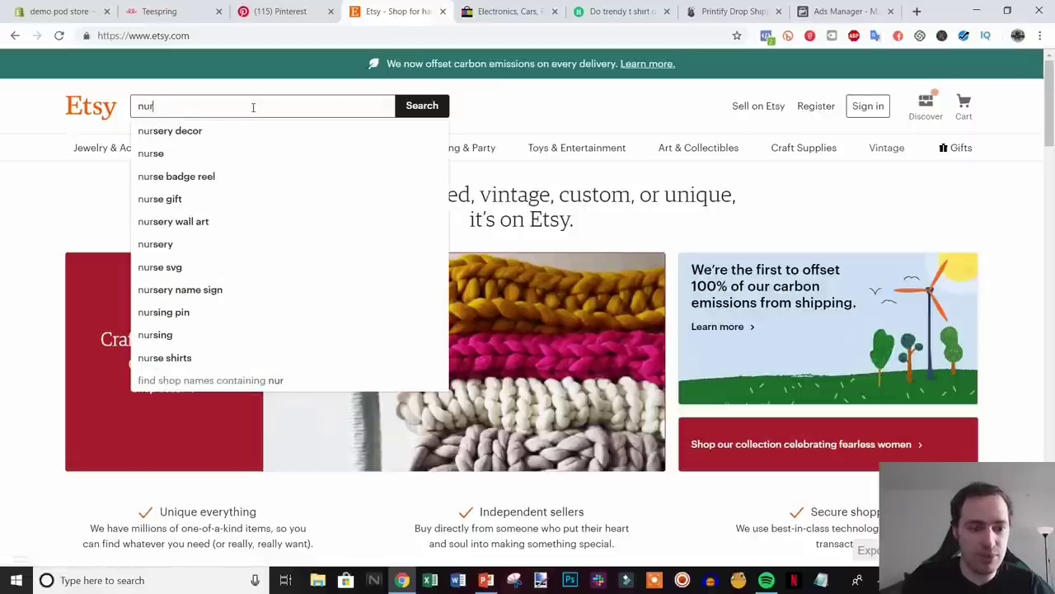
key(Return)
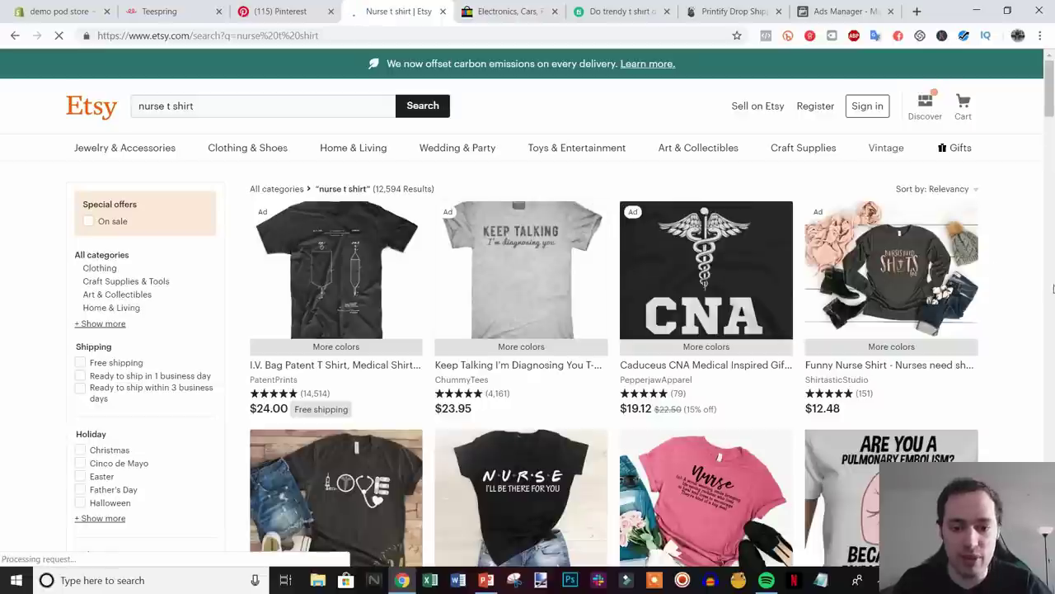
scroll(1019, 353, down, 1)
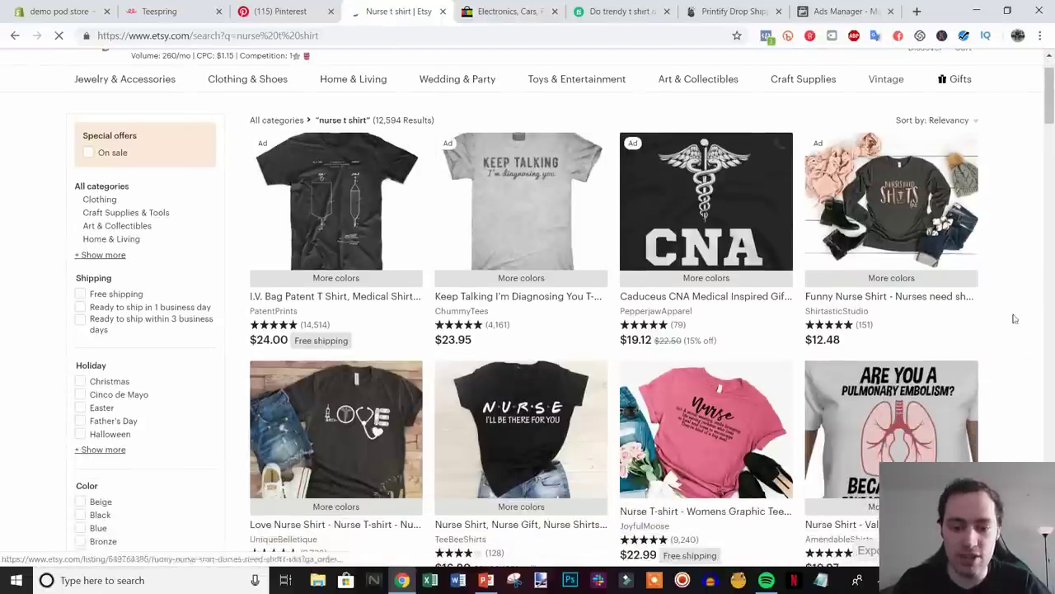
scroll(1002, 351, down, 2)
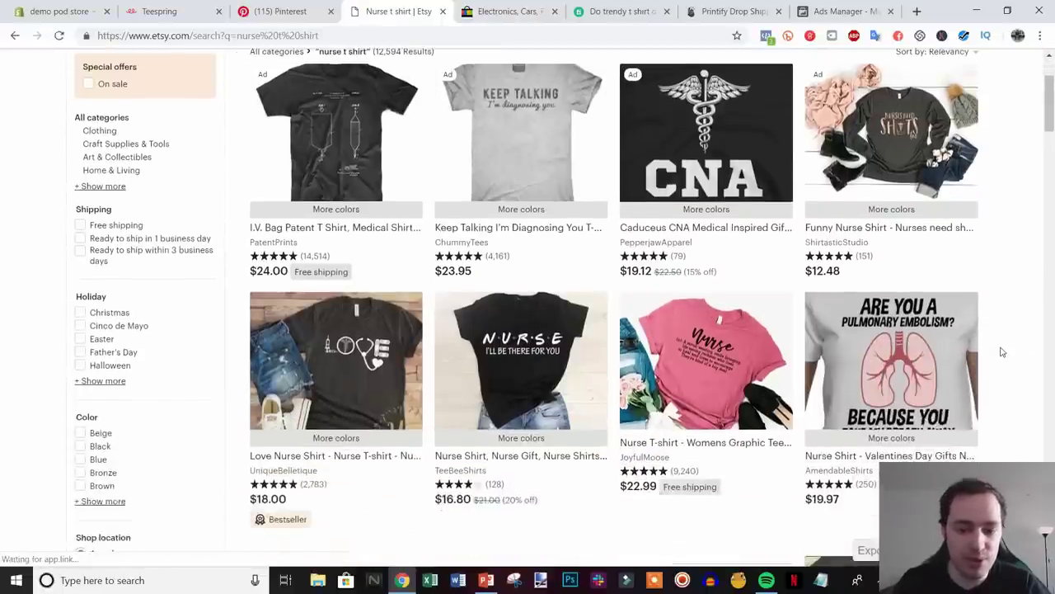
scroll(1014, 371, up, 1)
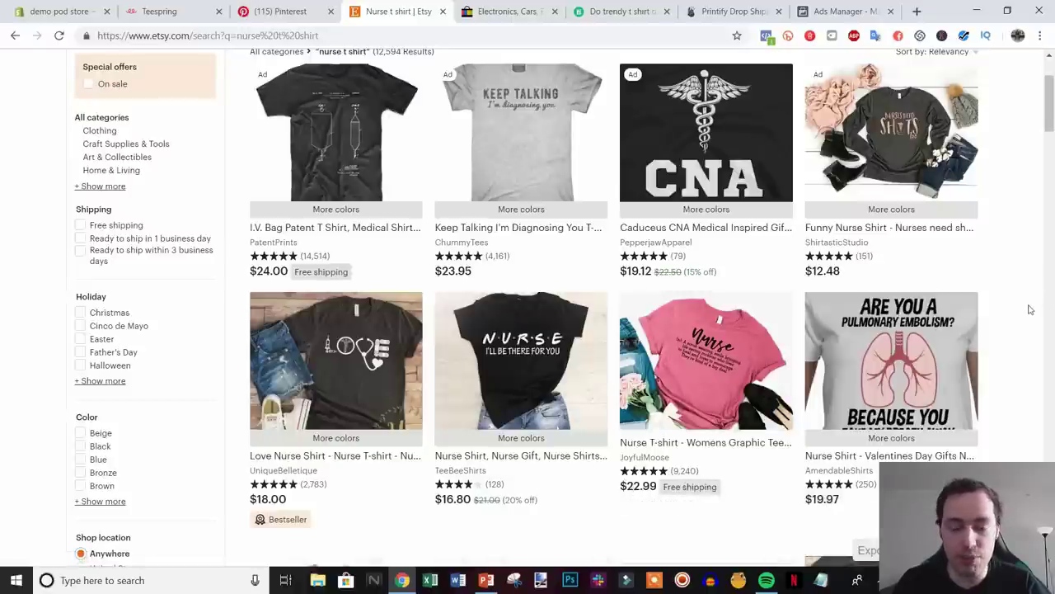
scroll(1028, 311, down, 5)
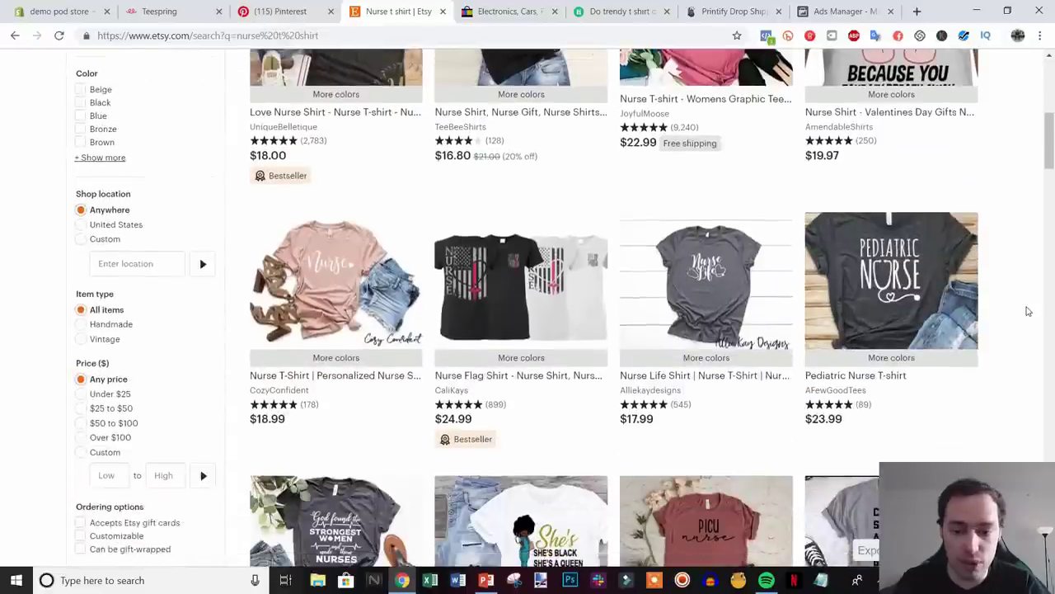
scroll(1028, 311, down, 2)
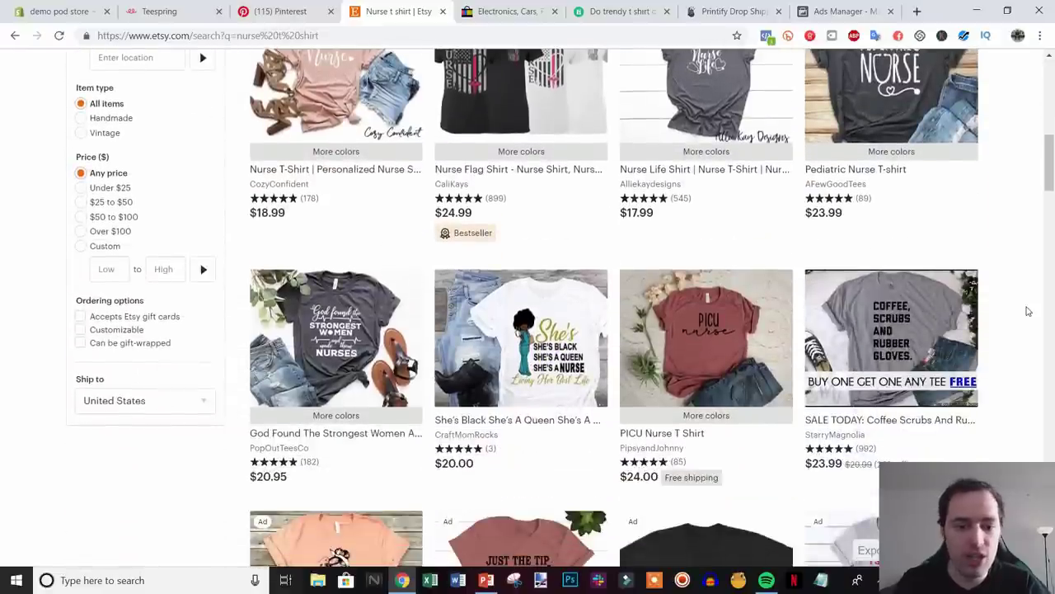
scroll(1028, 311, down, 3)
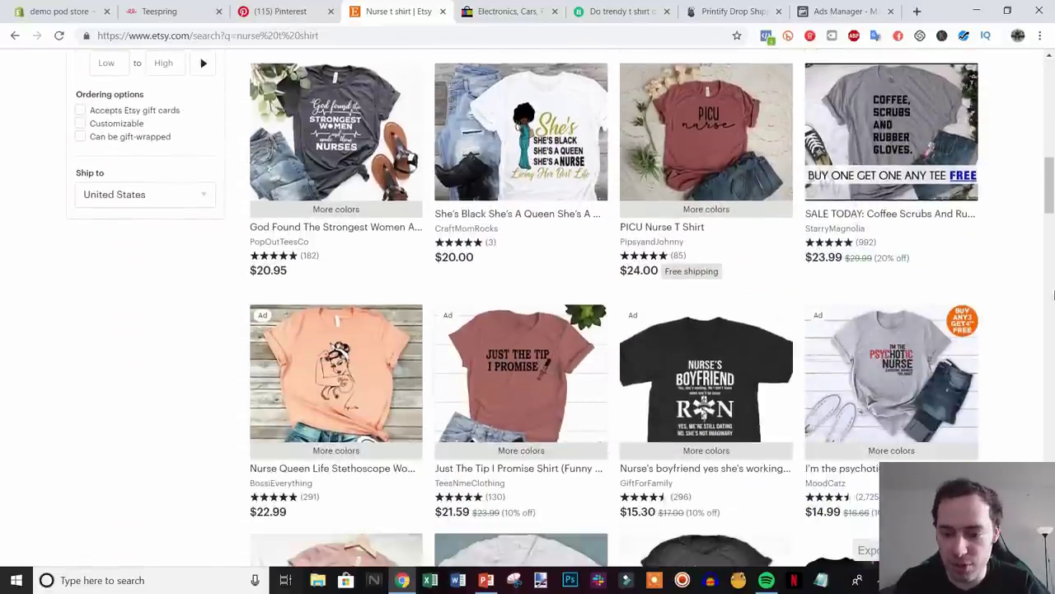
drag(1050, 189, 1051, 82)
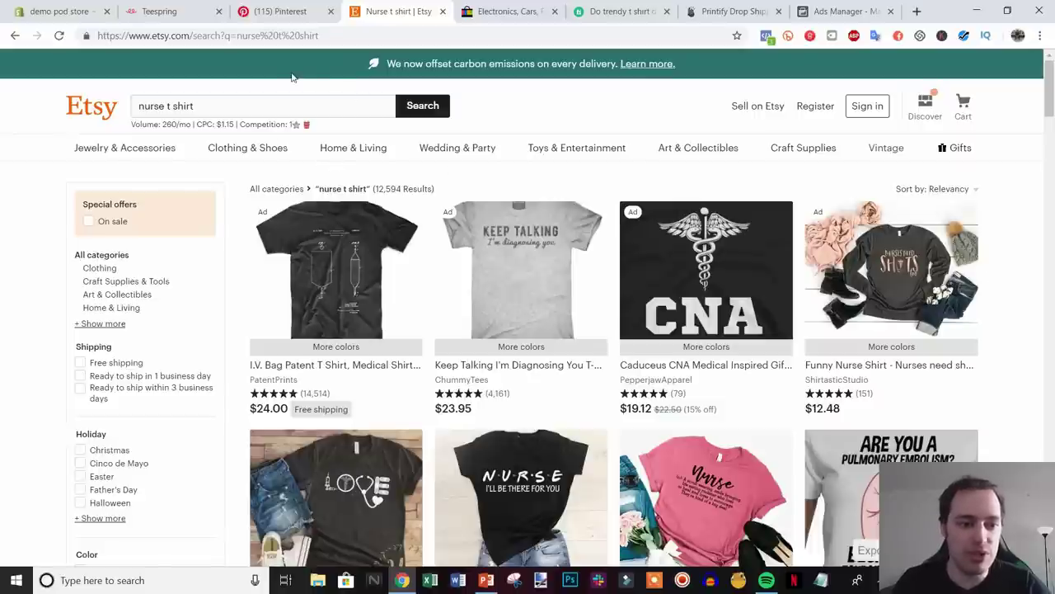
click(503, 12)
- Search eBay for 'nurse t shirt' and skim the results before moving to Teespring
click(372, 92)
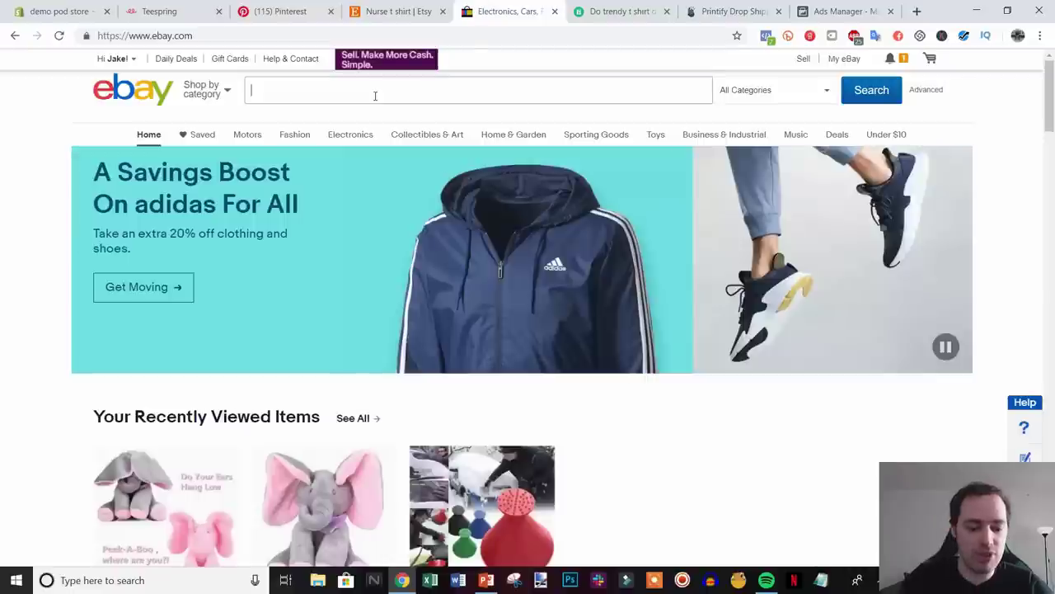
text(nurse t shirt)
key(Return)
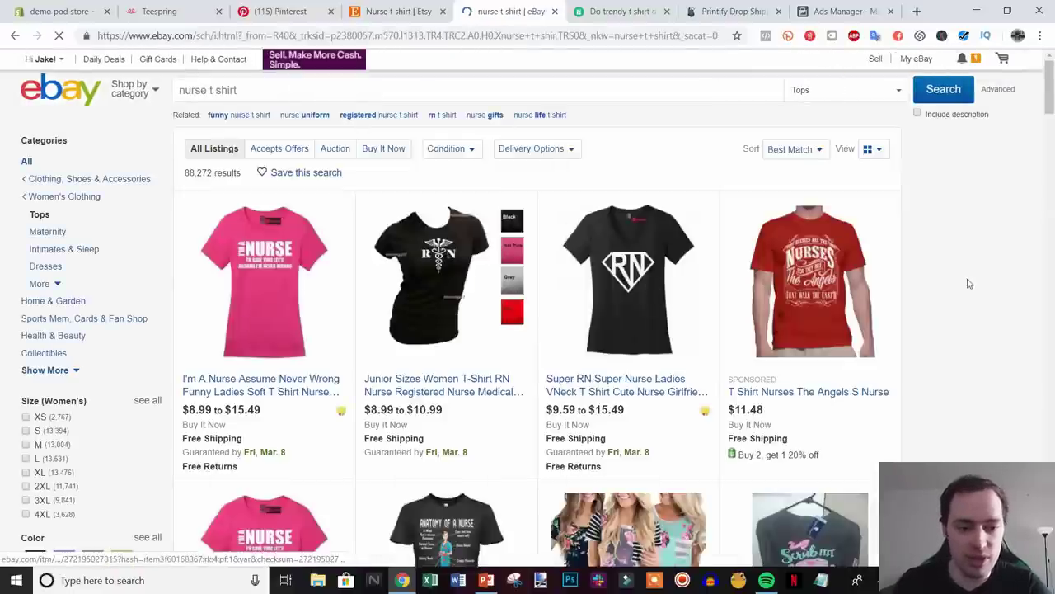
scroll(972, 286, down, 1)
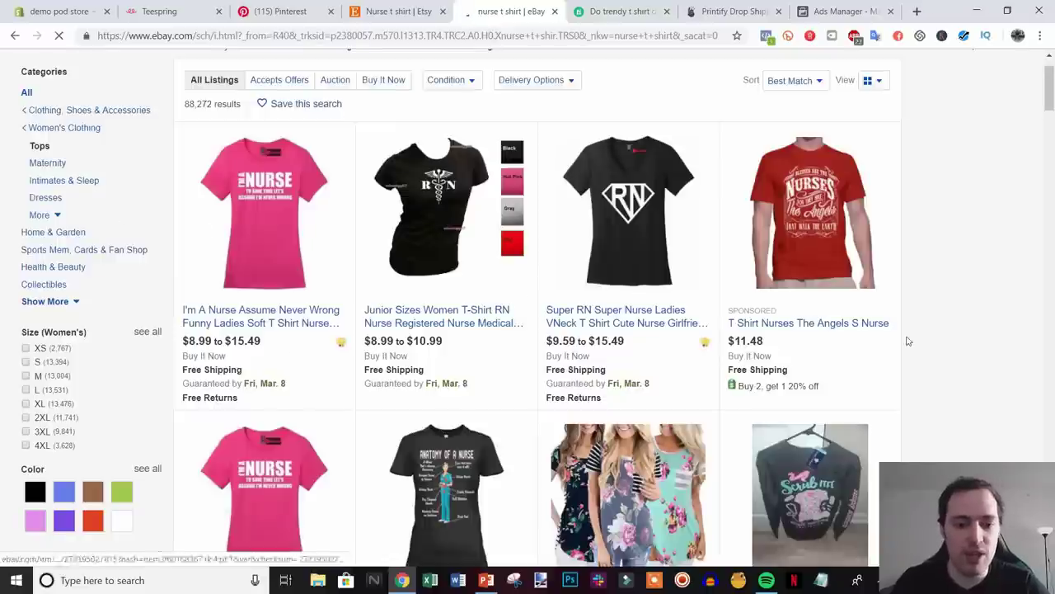
scroll(625, 301, down, 1)
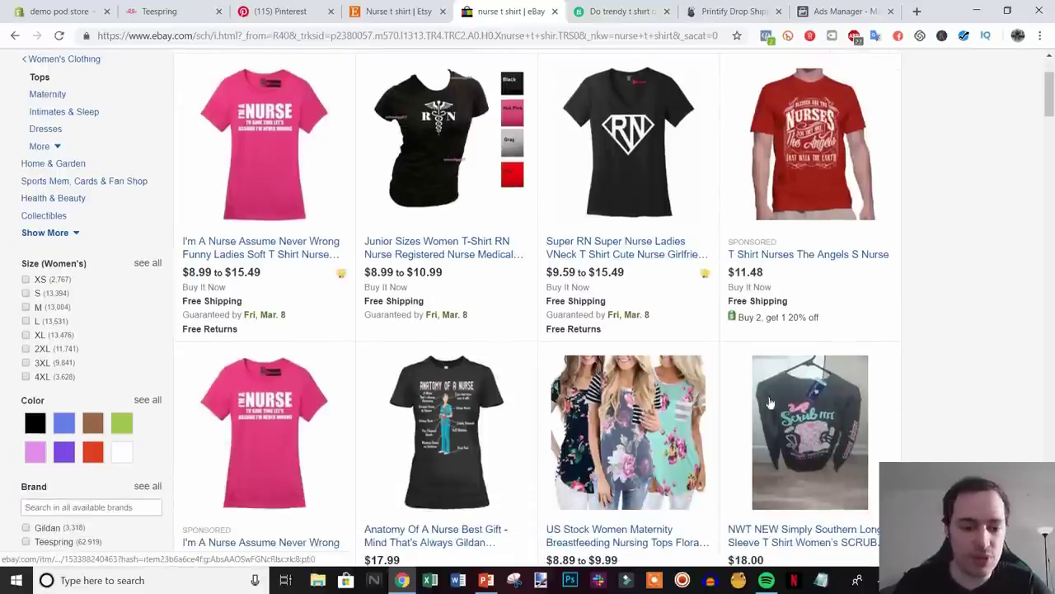
scroll(1005, 386, up, 2)
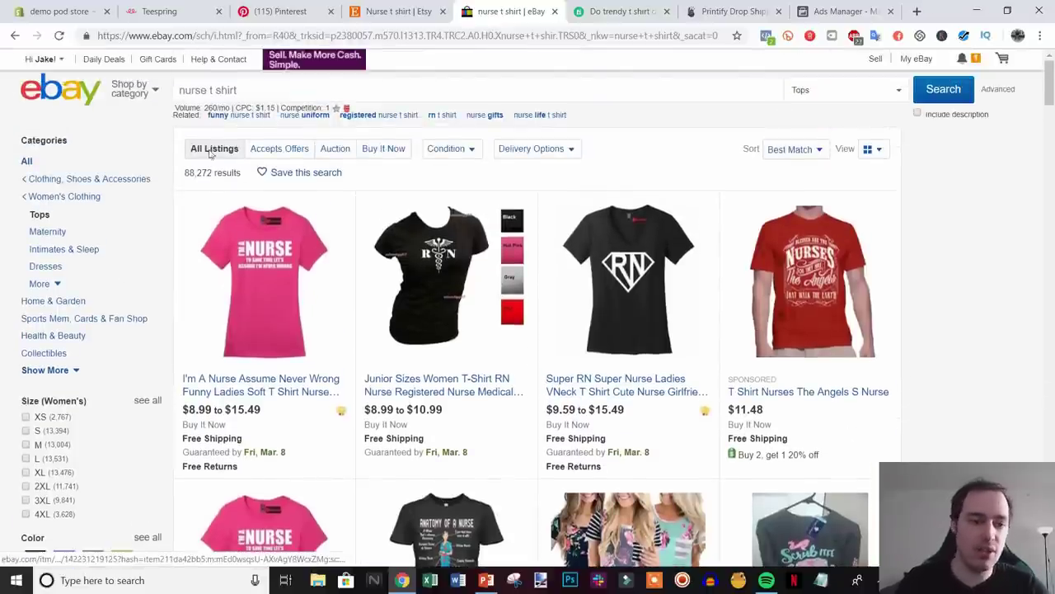
click(167, 9)
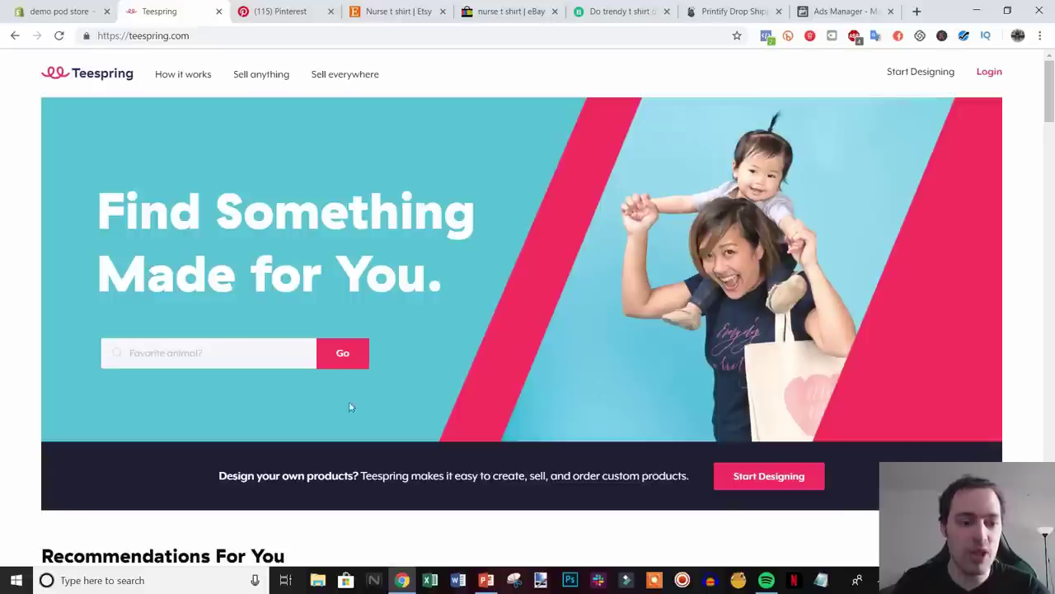
- Try Teespring's 'Coffee Addict' example search, back out of the maintenance page, and return to Fiverr
click(230, 361)
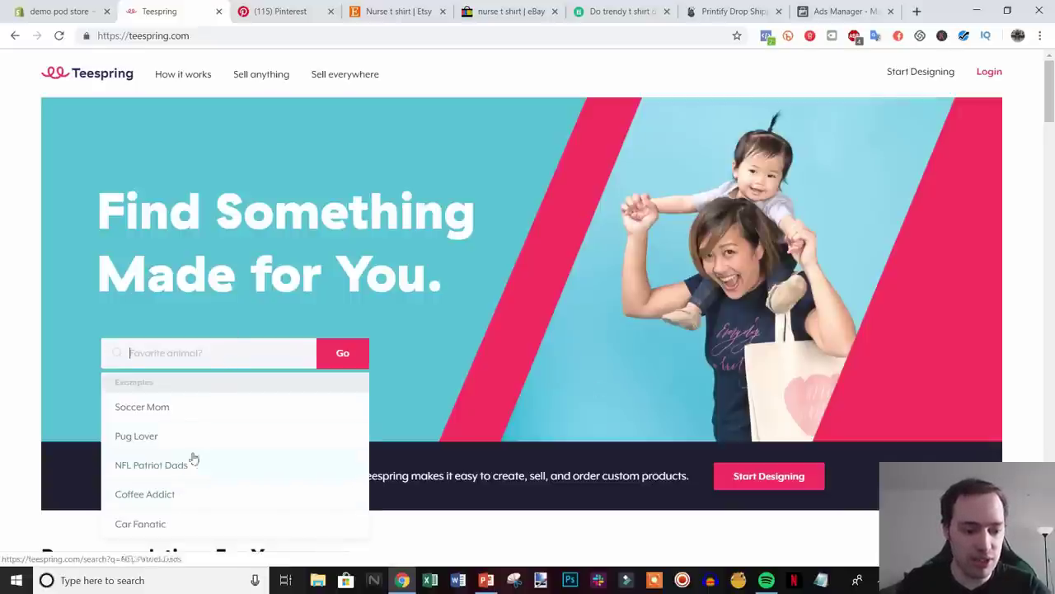
click(163, 494)
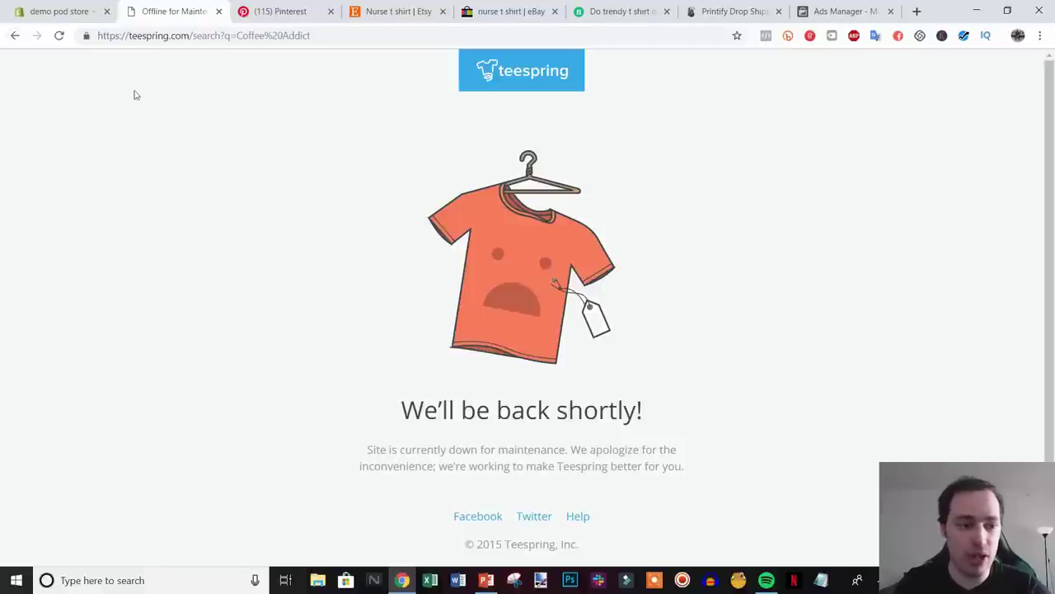
click(15, 35)
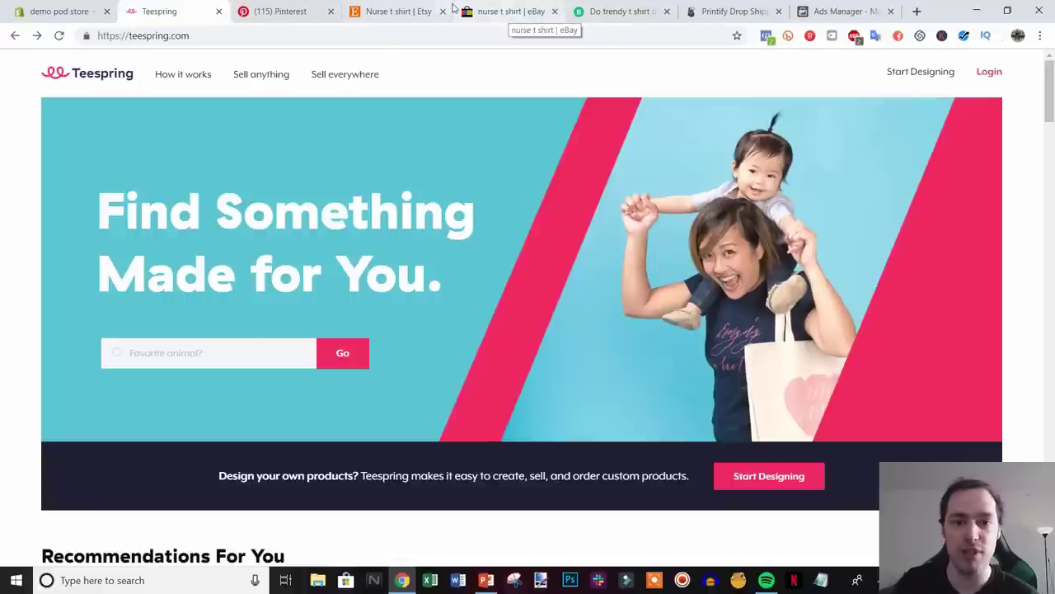
click(609, 11)
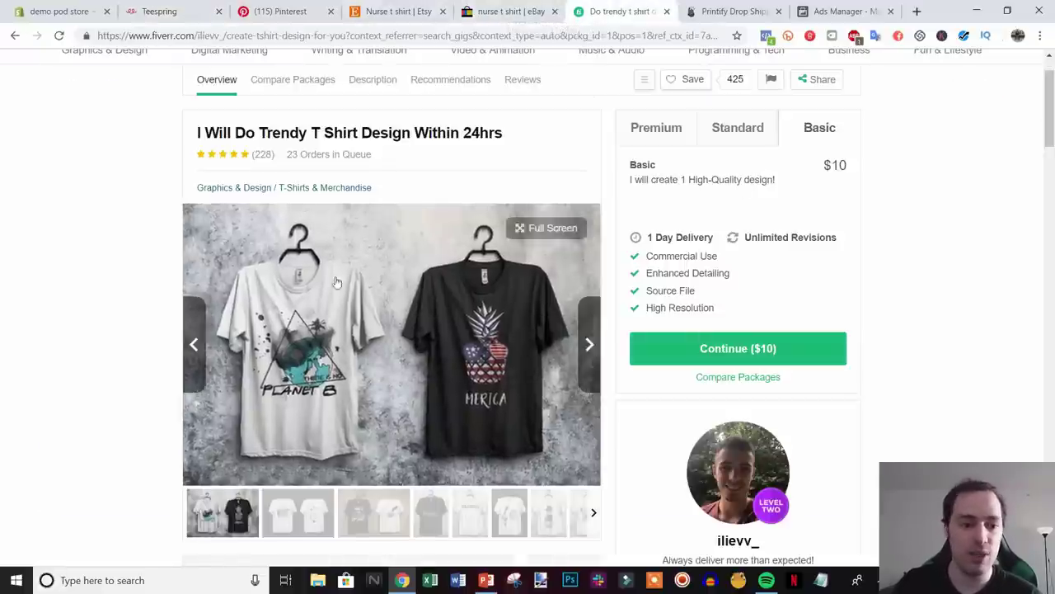
- Scroll back to the top of the Fiverr gig, then bring up the Printify homepage
scroll(577, 371, up, 2)
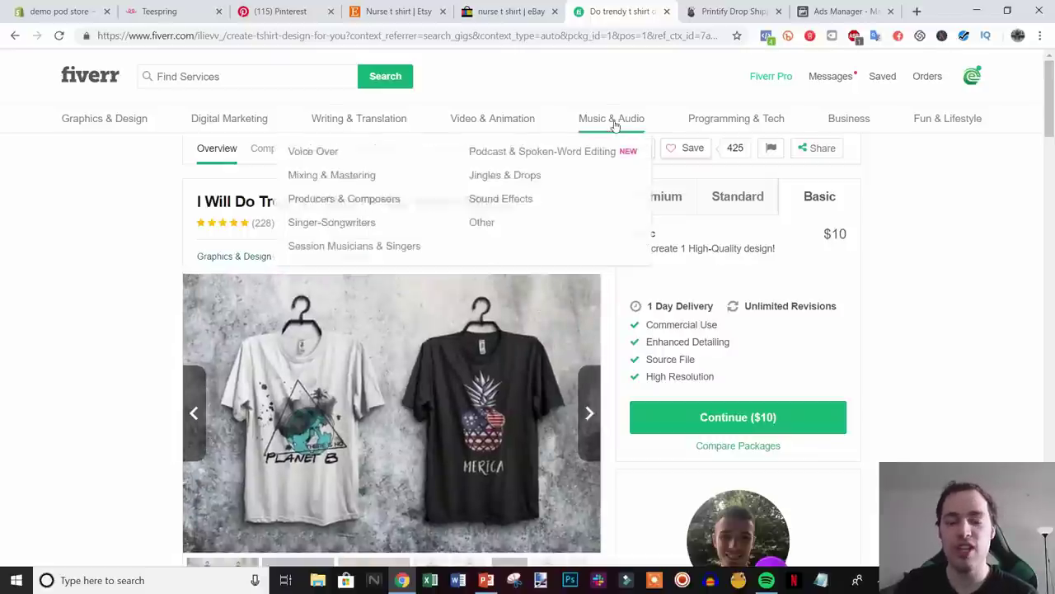
click(695, 14)
scroll(604, 339, up, 2)
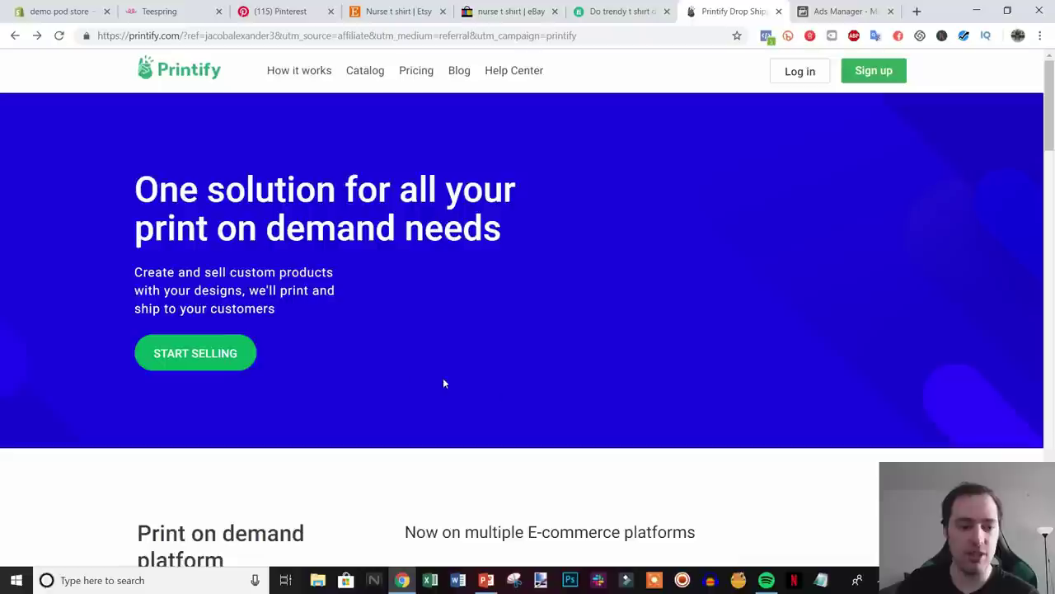
- Sign up for a free Printify account with an e-mail and password, passing reCAPTCHA
click(186, 354)
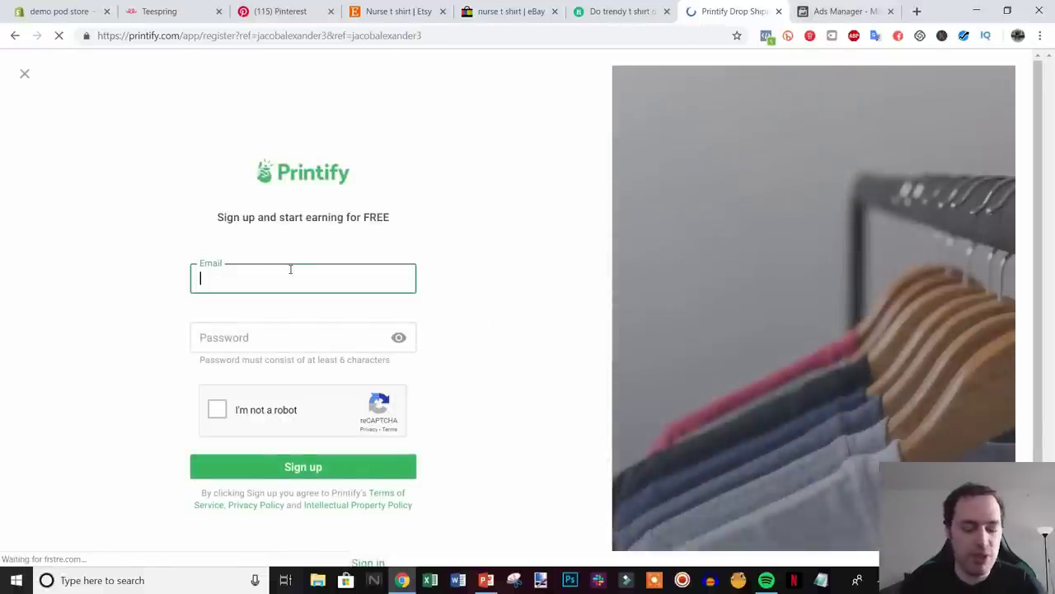
text(hi@)
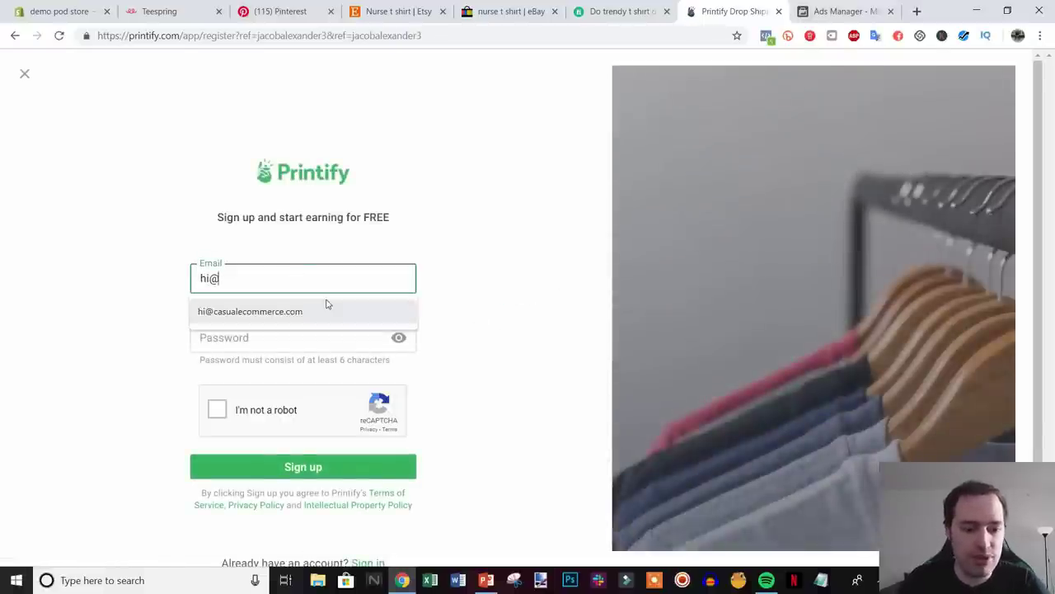
click(317, 311)
click(305, 330)
text(••••••••)
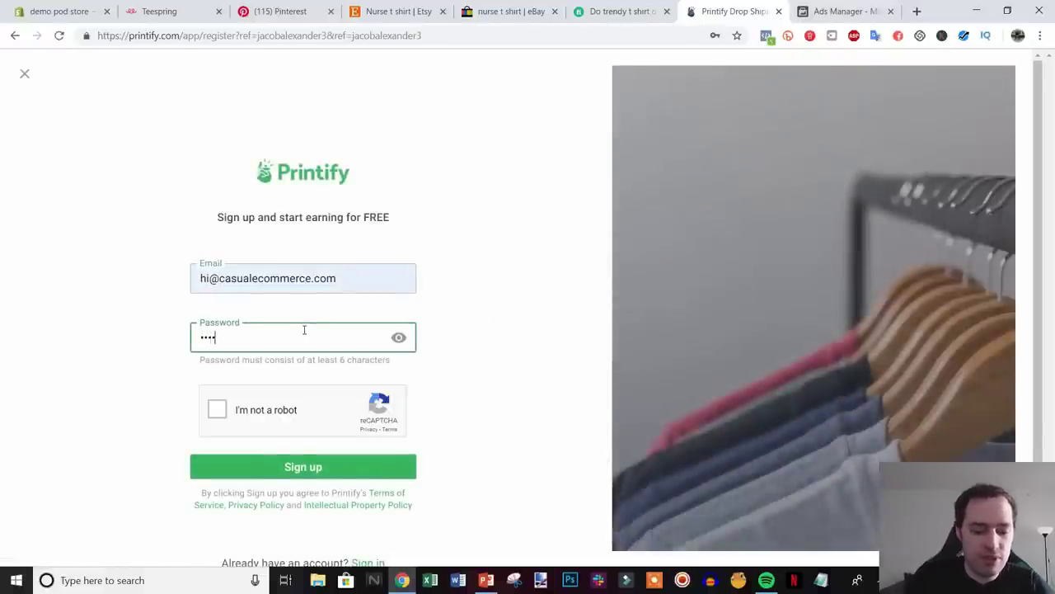
click(218, 408)
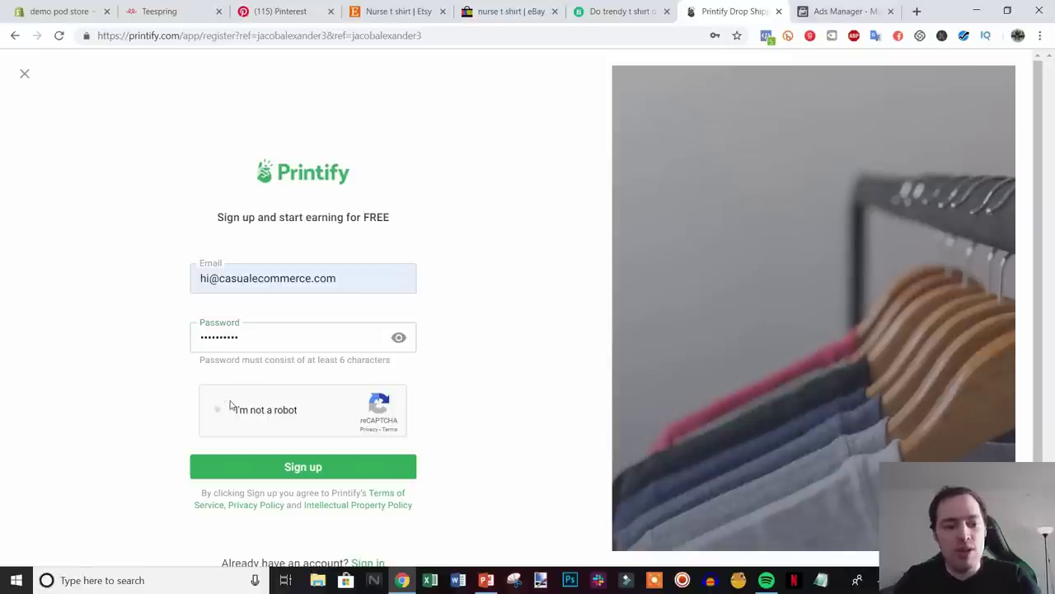
click(316, 467)
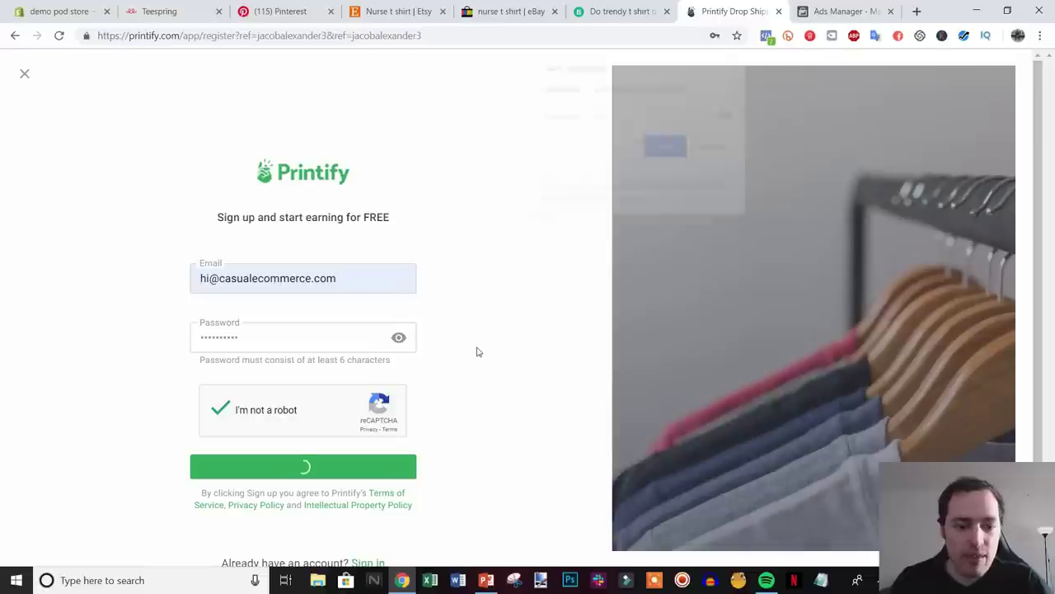
click(716, 152)
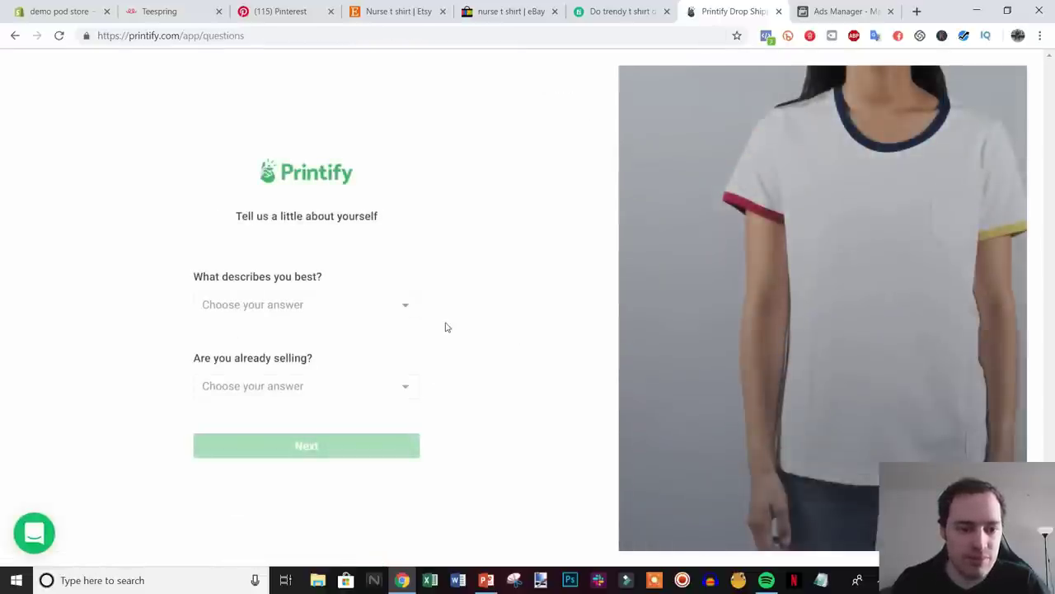
- Answer onboarding with Other, already have an online store, and $0 USD monthly revenue
click(369, 314)
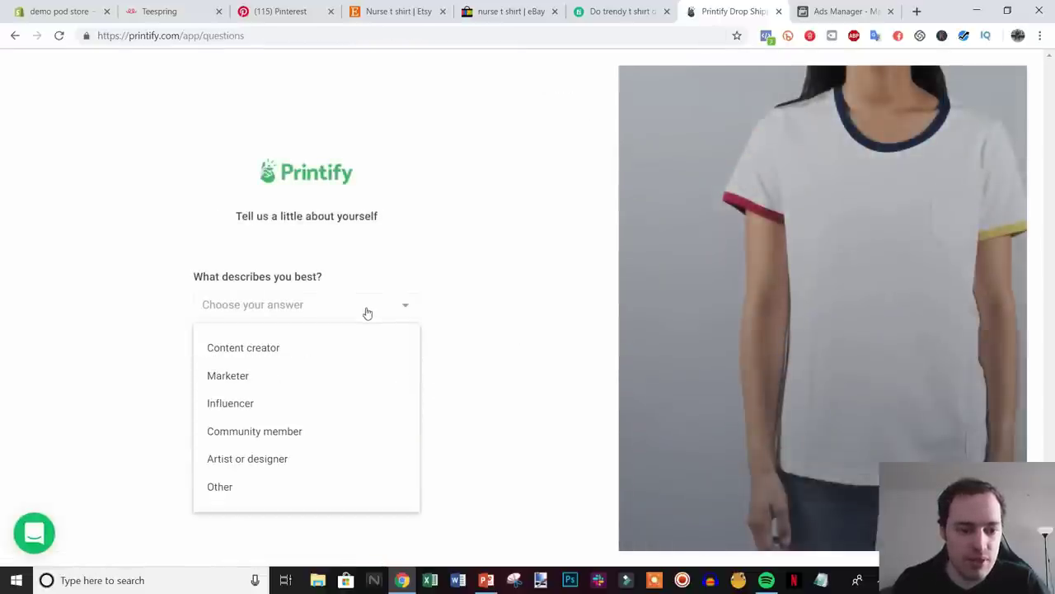
click(251, 488)
click(348, 387)
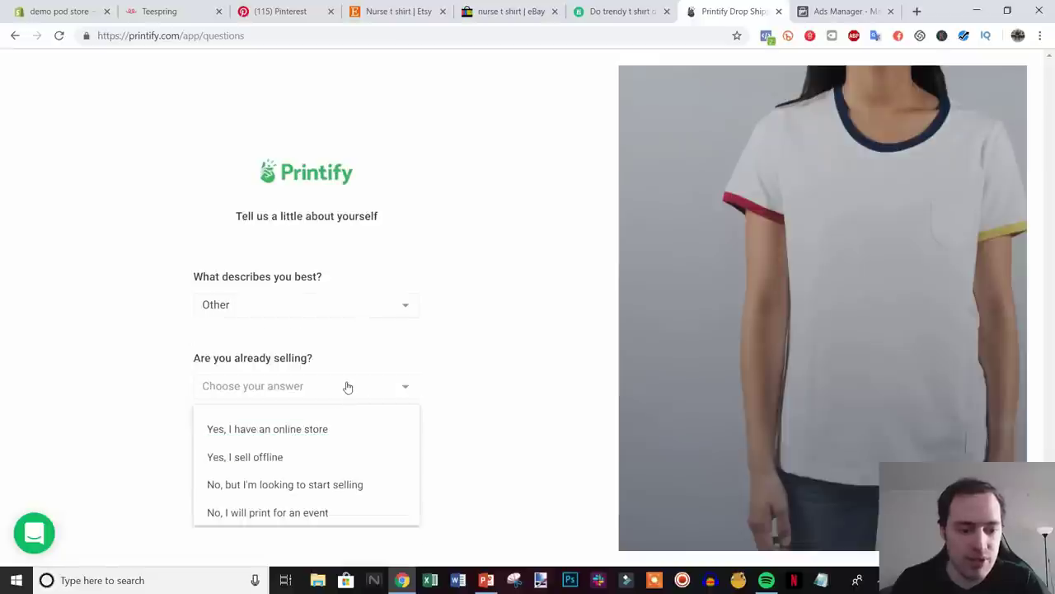
click(330, 429)
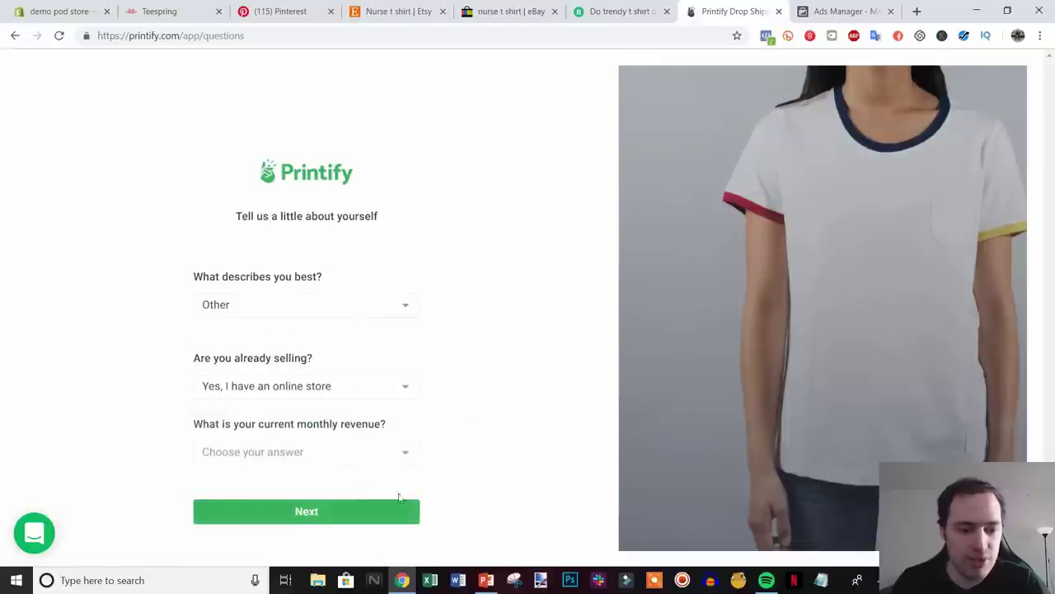
click(347, 453)
click(349, 495)
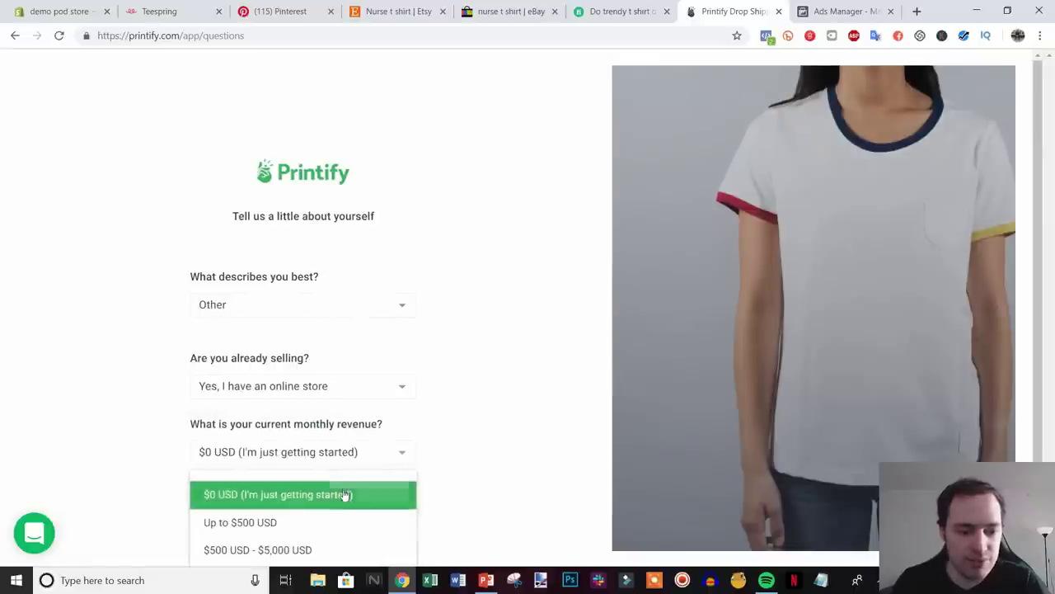
click(304, 511)
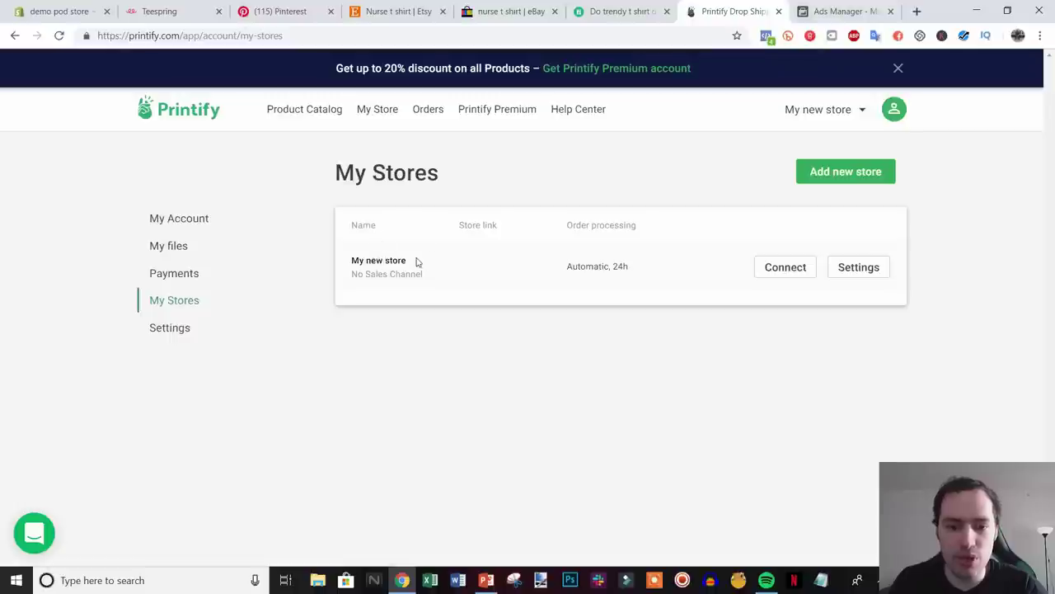
- Choose Shopify as My new store's sales channel and copy the demo-pod-store.myshopify.com domain
click(801, 273)
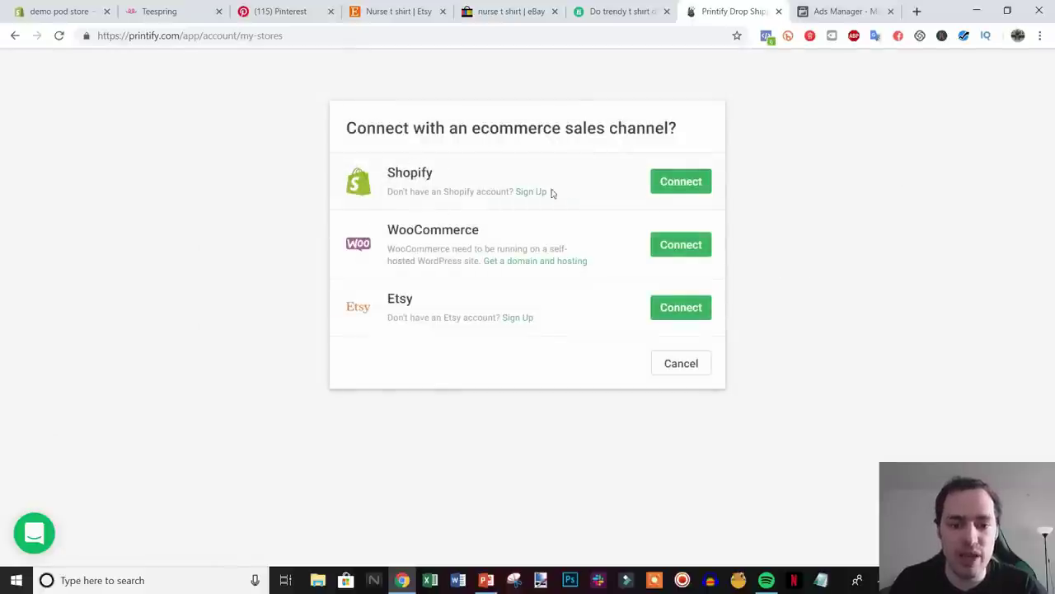
click(684, 186)
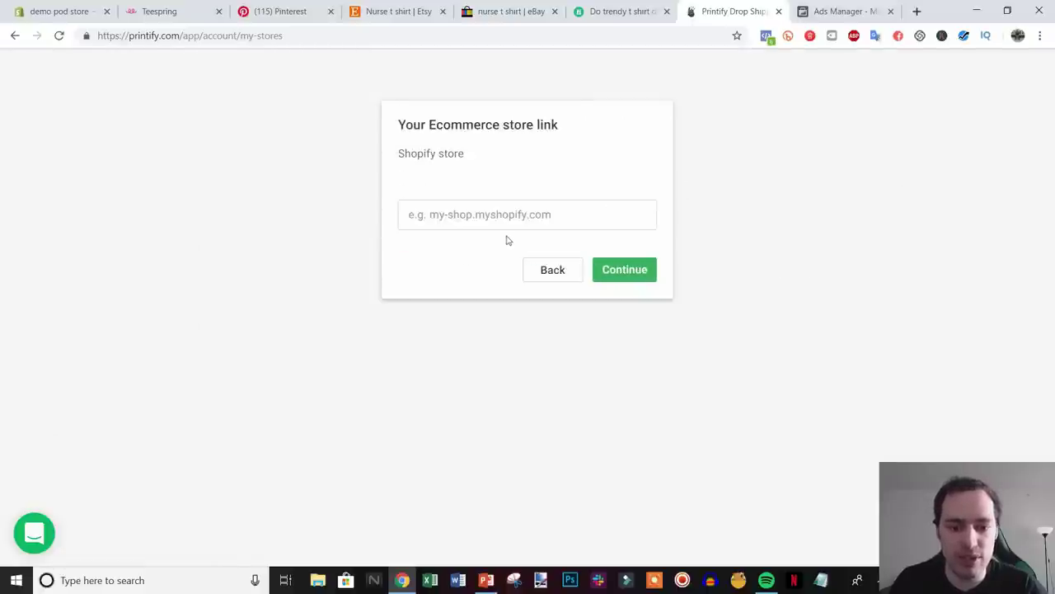
click(569, 206)
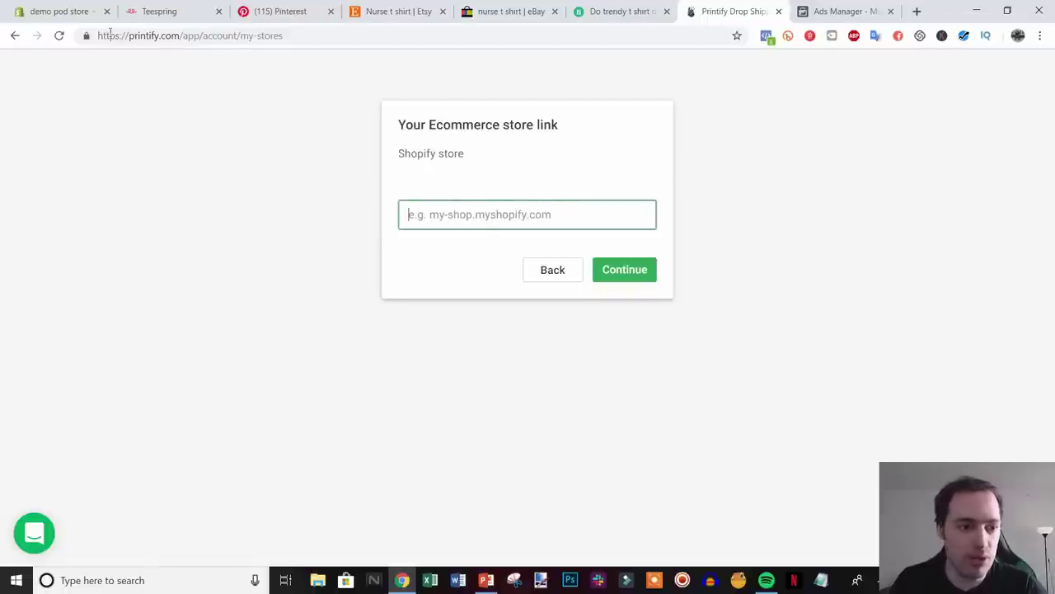
click(58, 11)
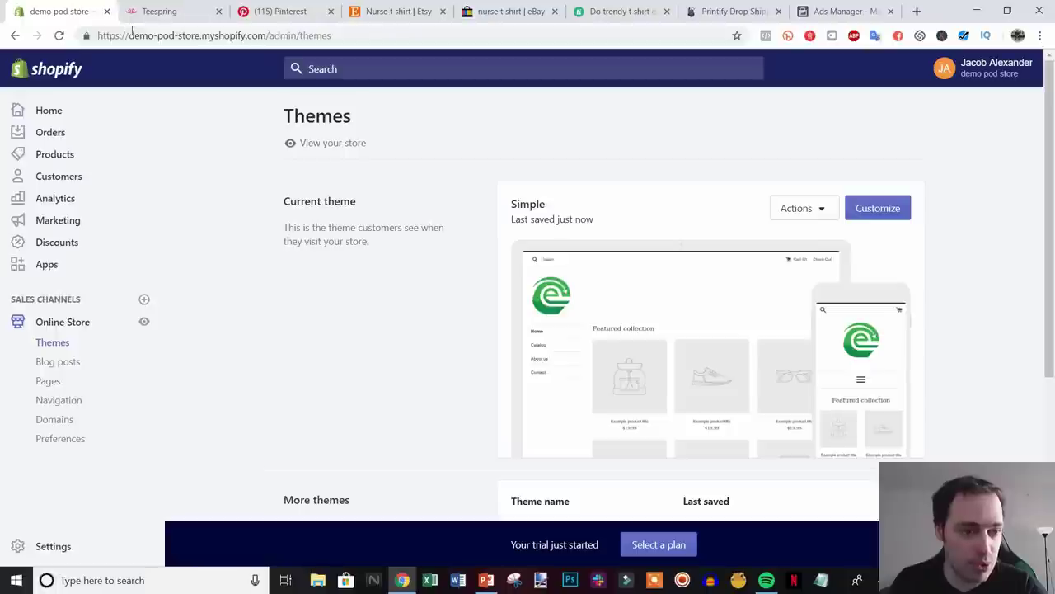
click(129, 35)
drag(128, 35, 265, 38)
key(ctrl+c)
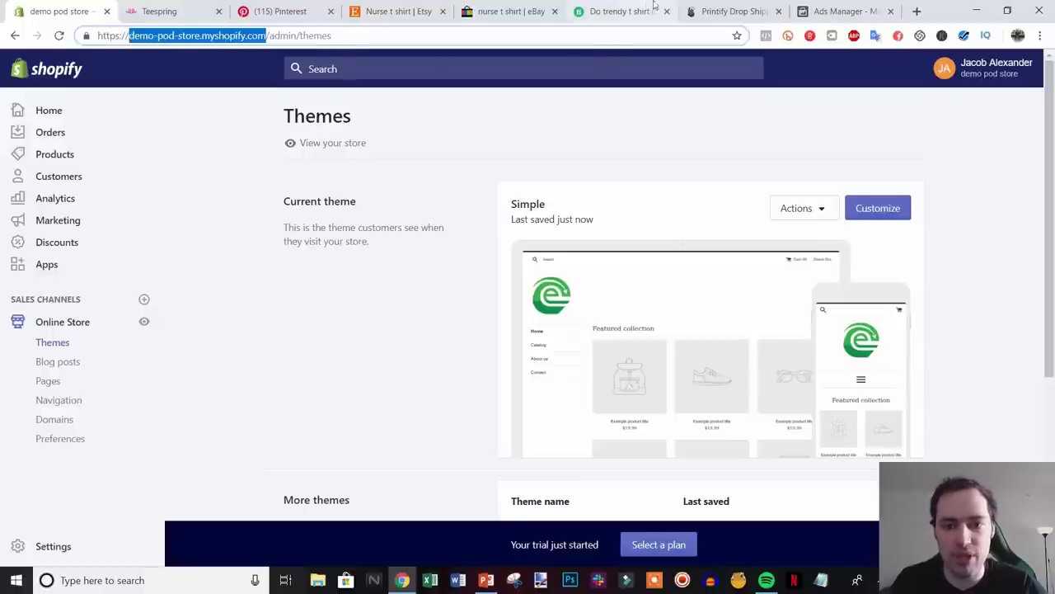
- Paste the store domain into Printify's link form, continue, and close the Teespring tab
click(731, 9)
click(438, 203)
key(ctrl+v)
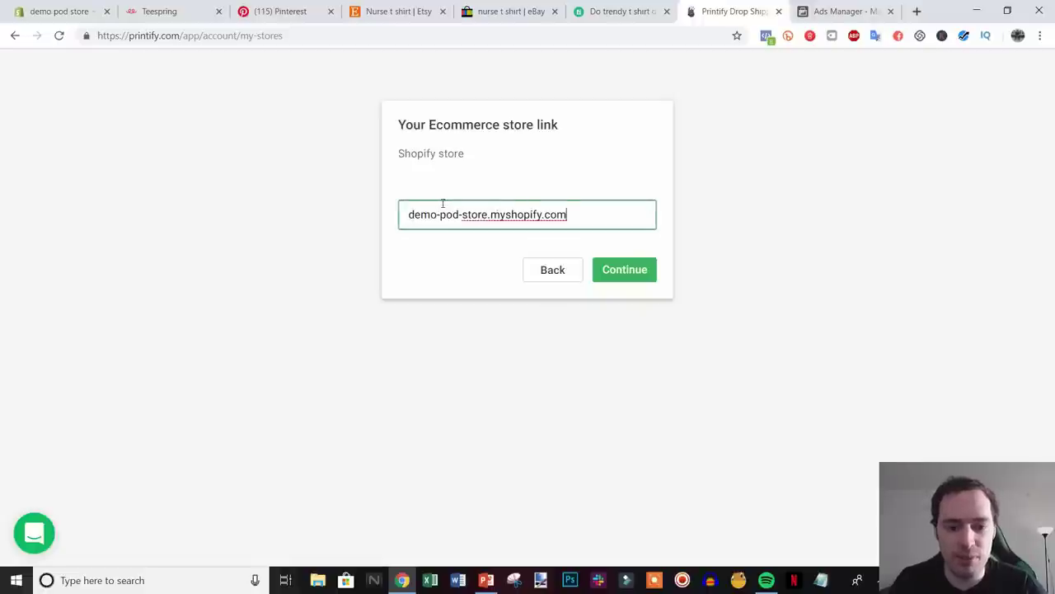
click(628, 272)
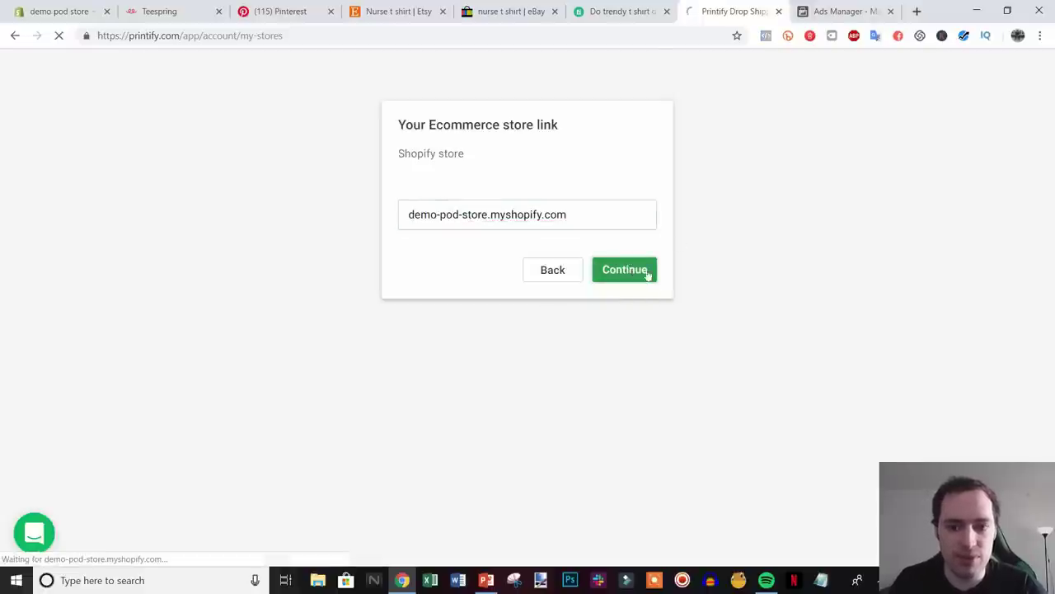
drag(733, 11, 147, 15)
click(331, 12)
- Close the Pinterest, Etsy and eBay tabs and install the Printify app in Shopify
click(331, 12)
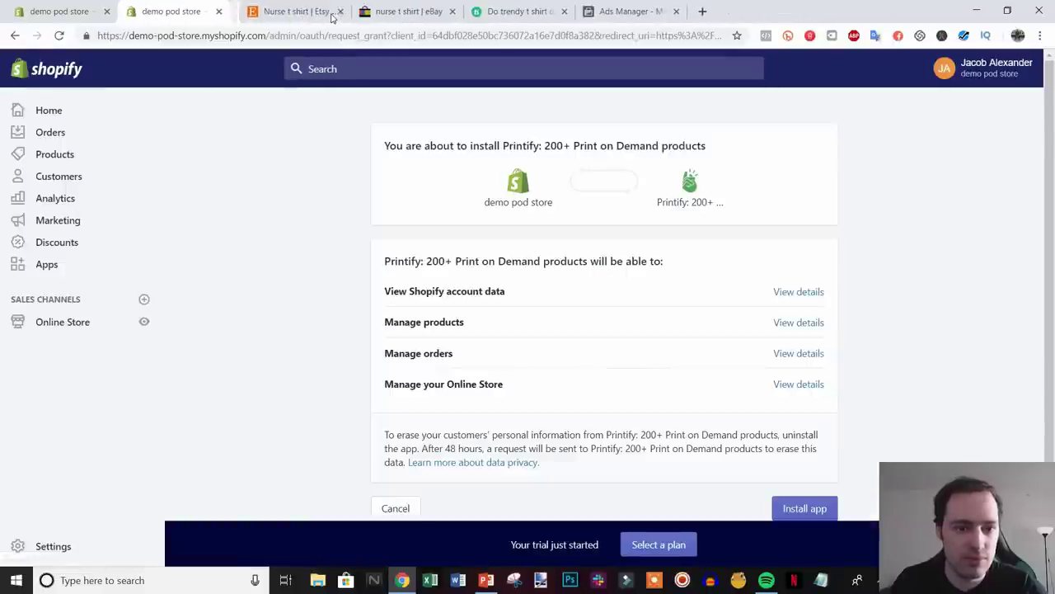
click(330, 12)
click(330, 12)
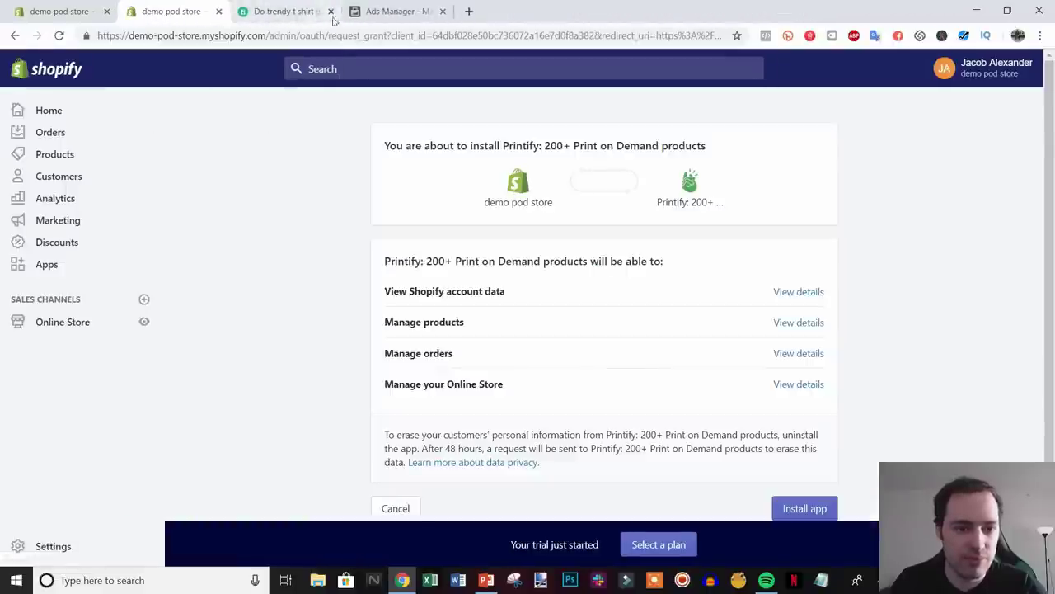
scroll(834, 405, down, 2)
click(810, 441)
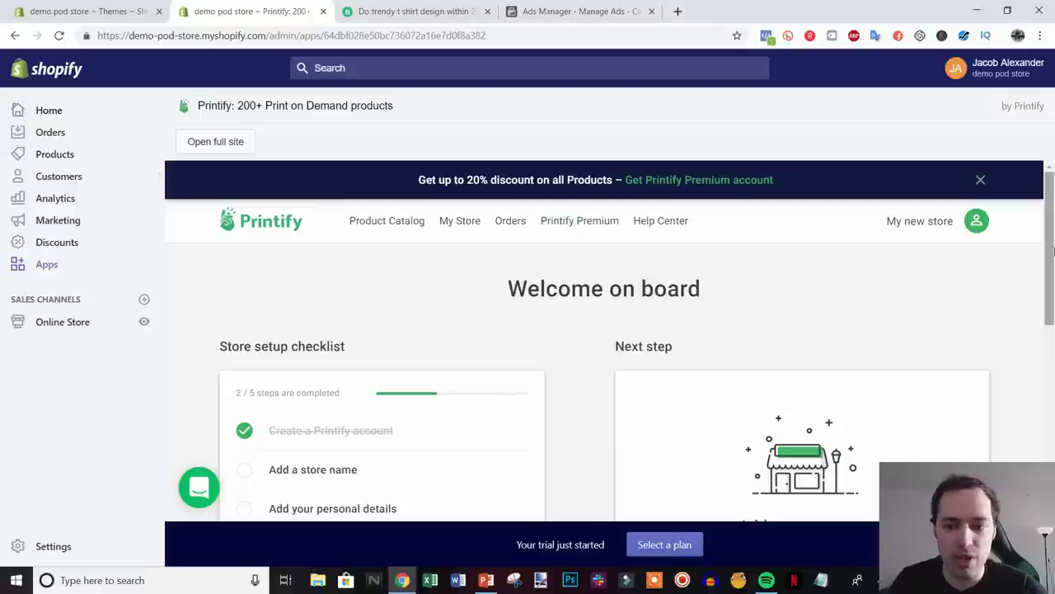
- Look over the Welcome on board page and open the Printify account menu
scroll(1052, 249, down, 1)
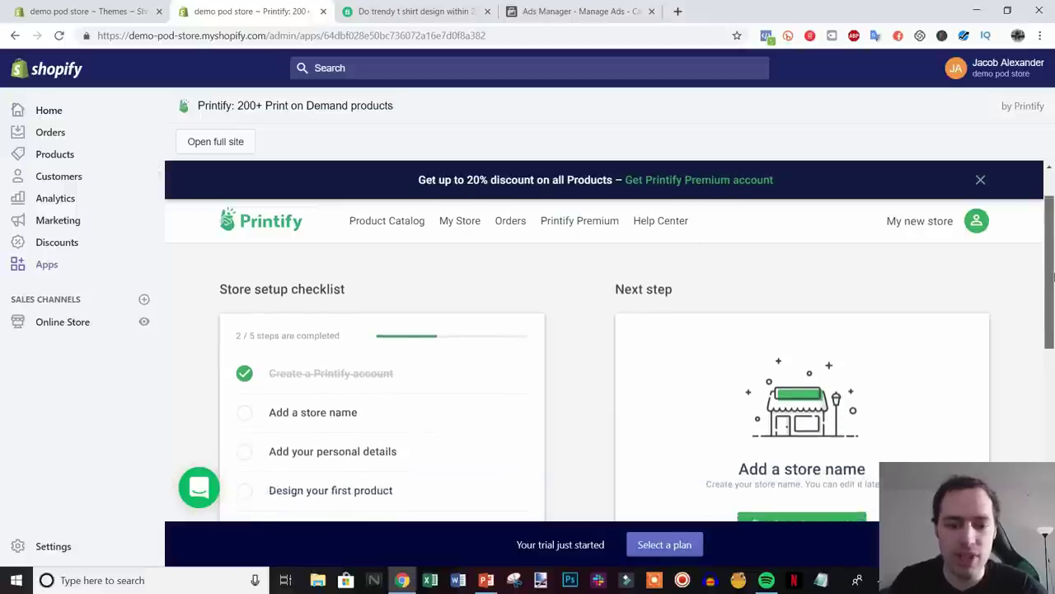
scroll(1052, 250, up, 1)
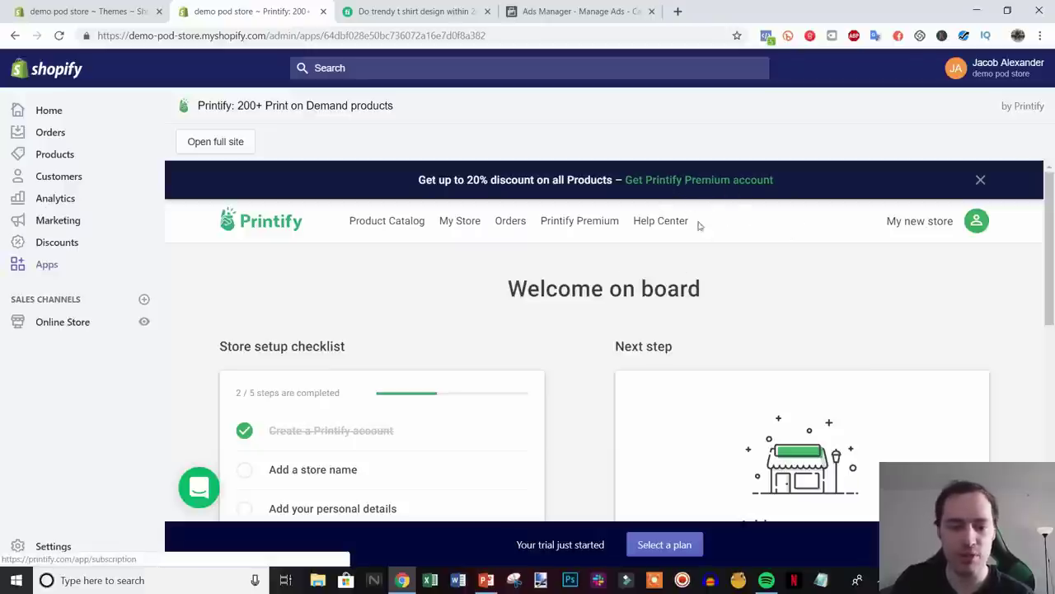
scroll(735, 273, down, 1)
scroll(746, 273, up, 1)
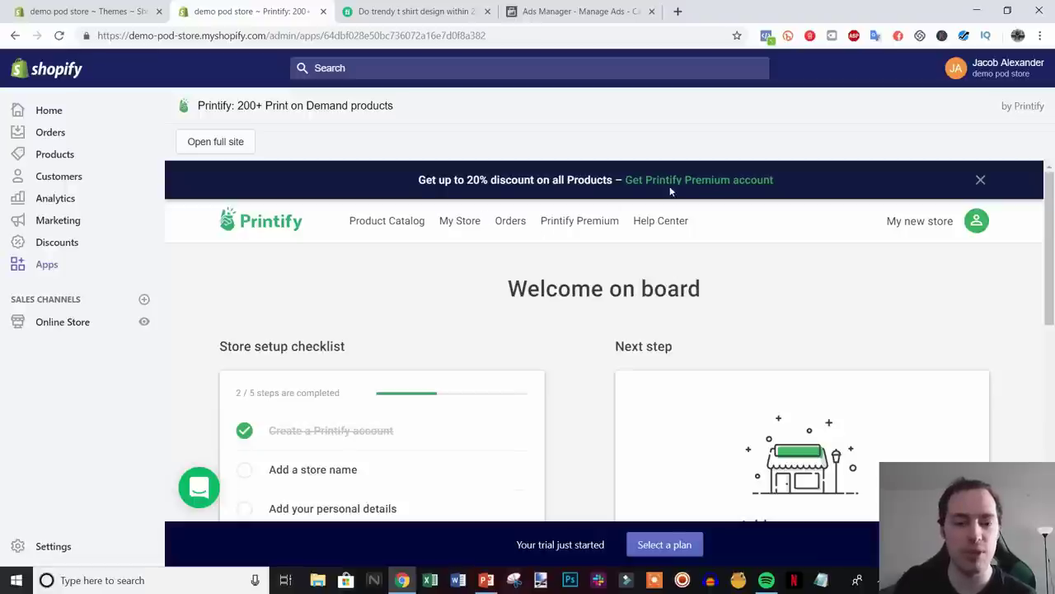
scroll(775, 272, down, 1)
scroll(784, 292, up, 1)
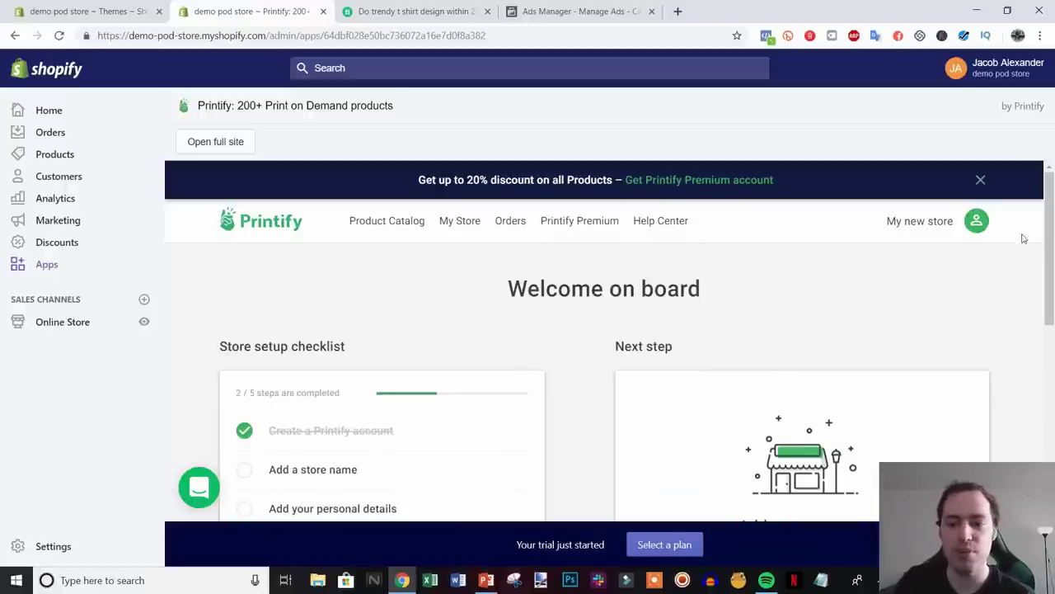
click(977, 228)
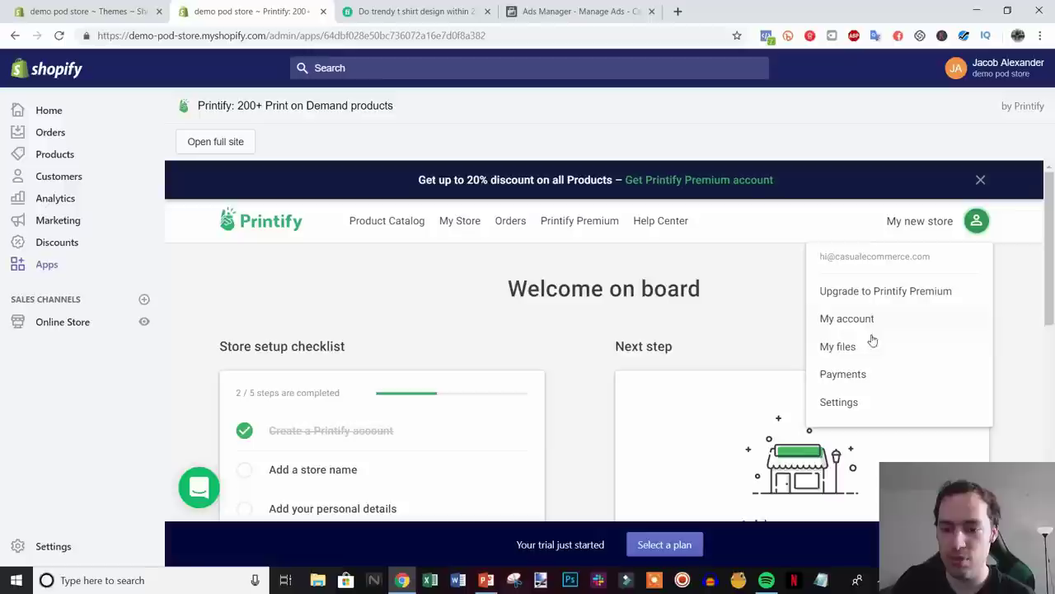
- Review the account's Payment details under Payments
click(843, 374)
scroll(899, 345, down, 2)
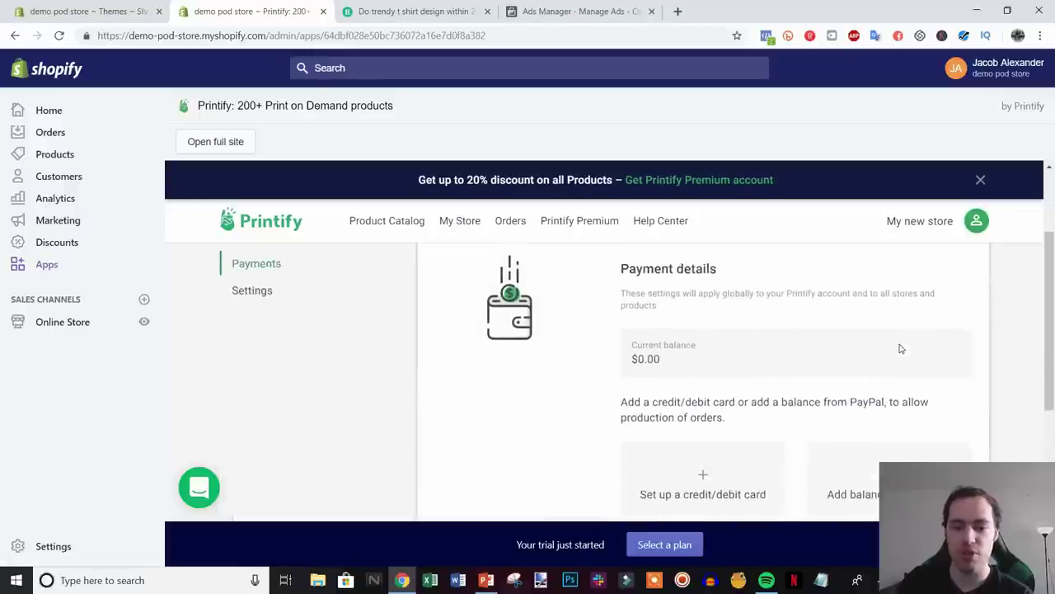
scroll(726, 399, down, 1)
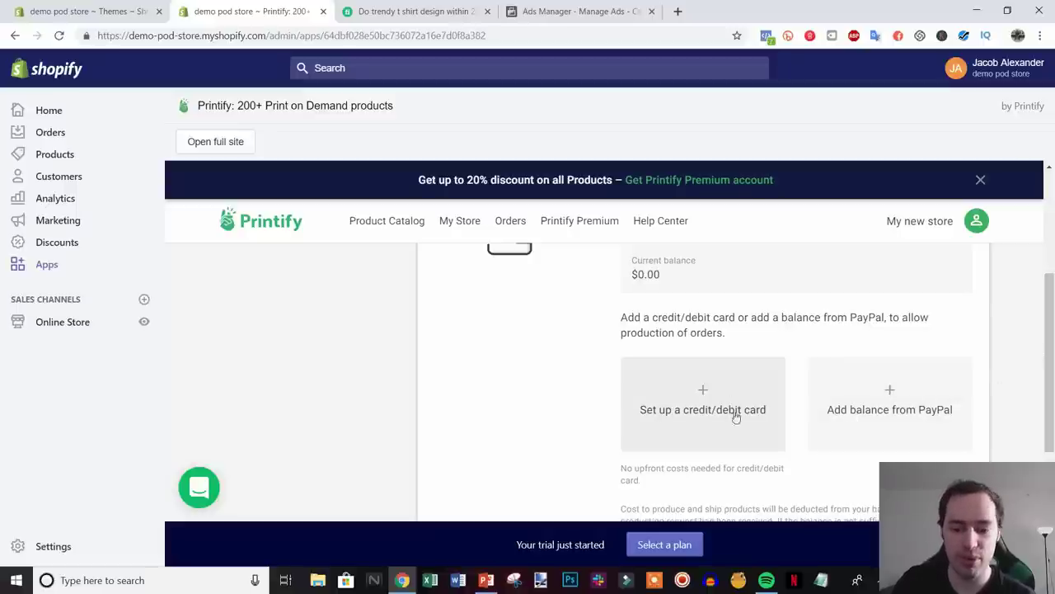
scroll(685, 371, down, 1)
scroll(737, 438, up, 2)
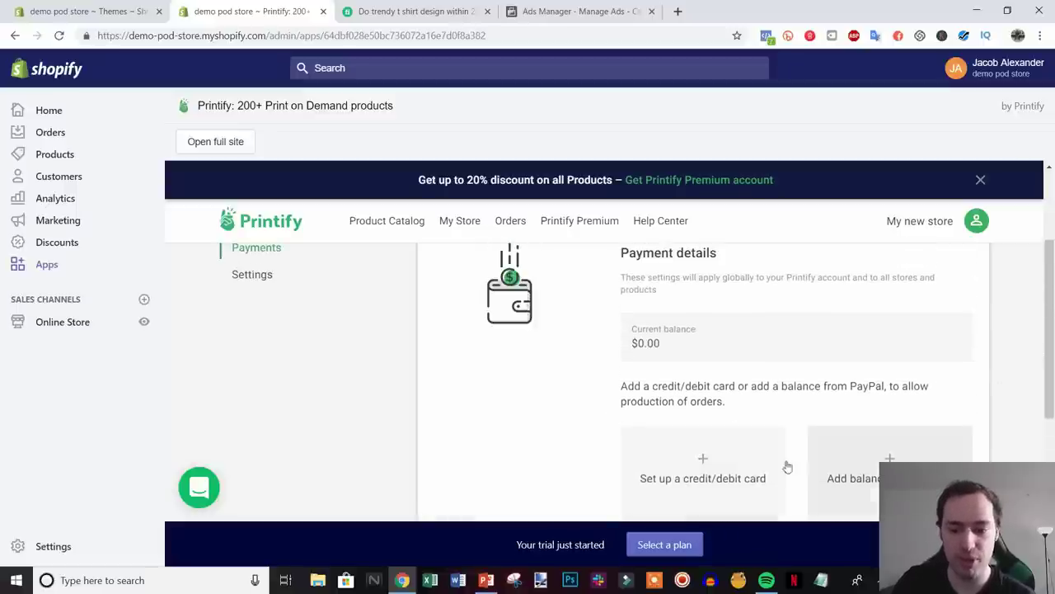
scroll(734, 472, up, 2)
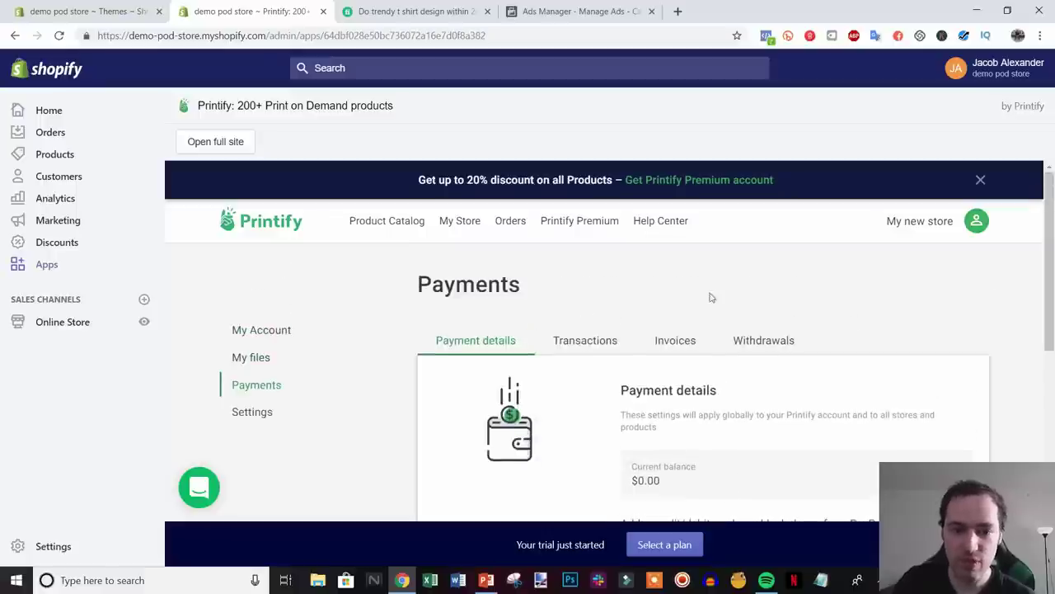
- Browse the Product Catalog, starting with Men's Clothing T-shirts
click(368, 229)
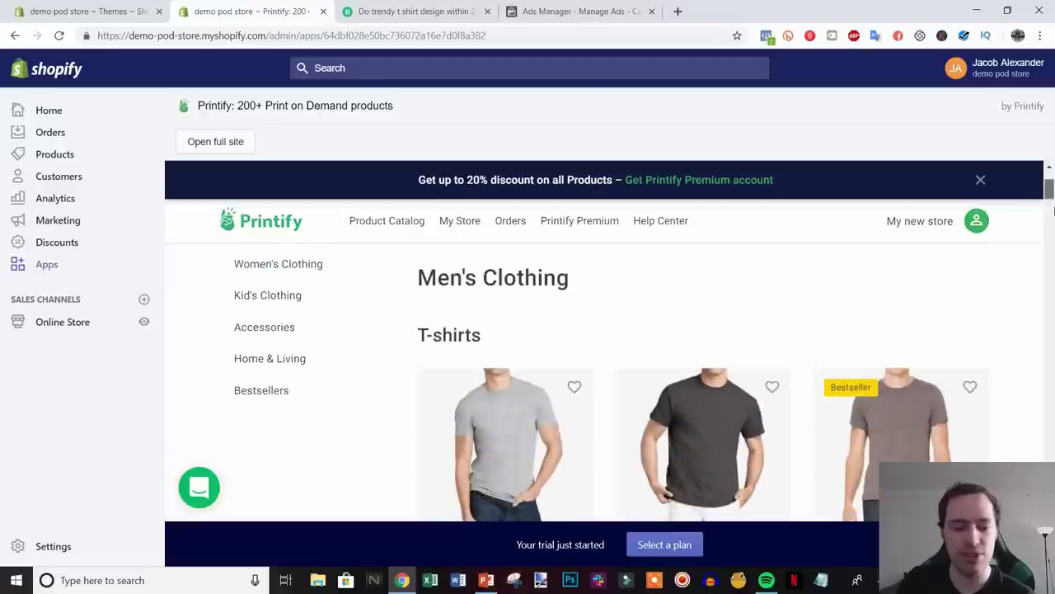
scroll(1053, 204, down, 5)
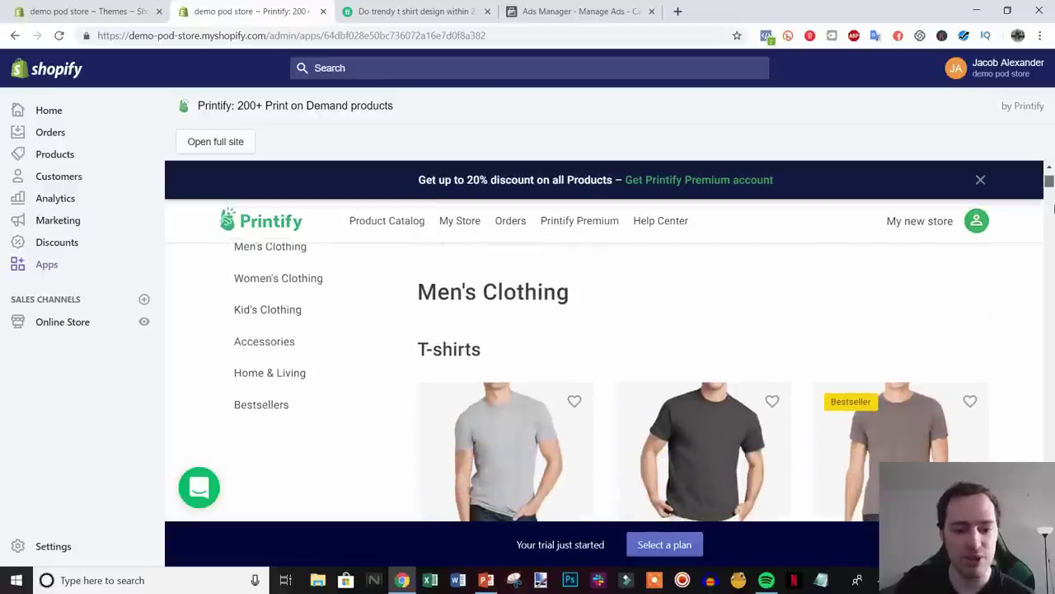
scroll(1053, 248, down, 10)
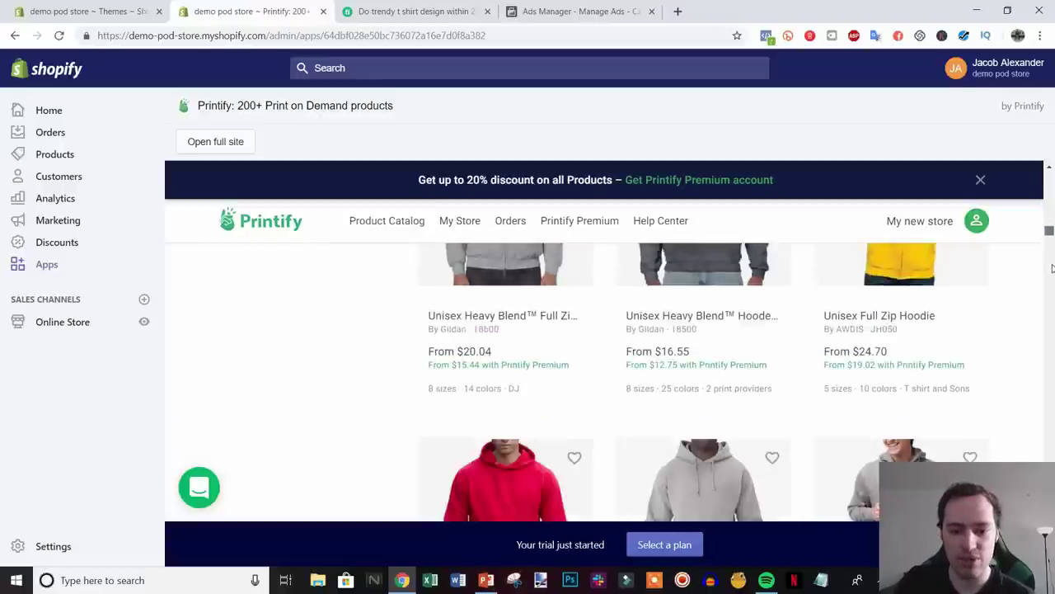
scroll(1050, 287, down, 10)
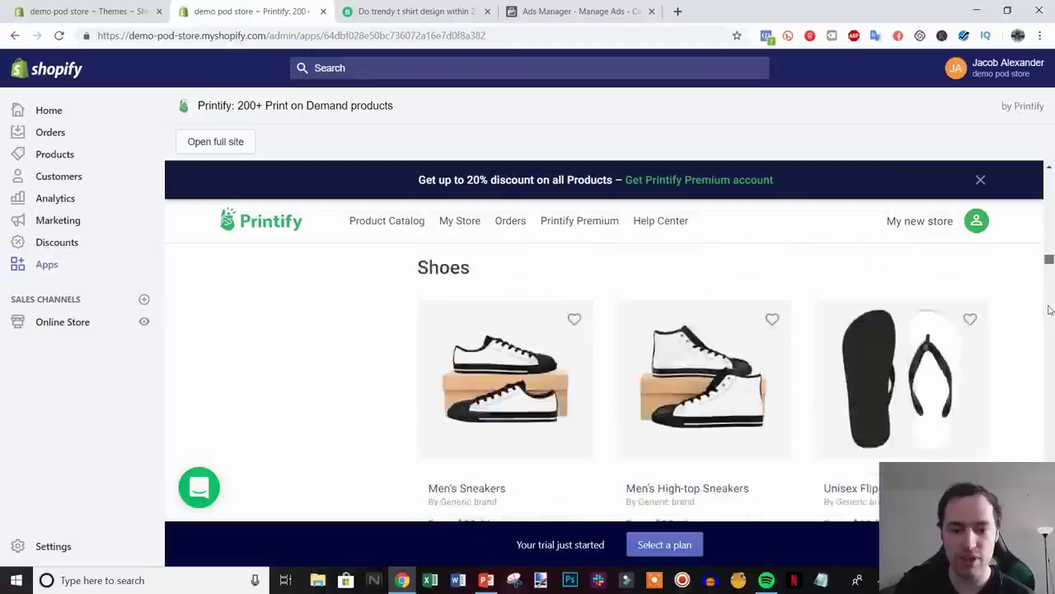
scroll(1049, 311, up, 2)
scroll(1049, 321, down, 10)
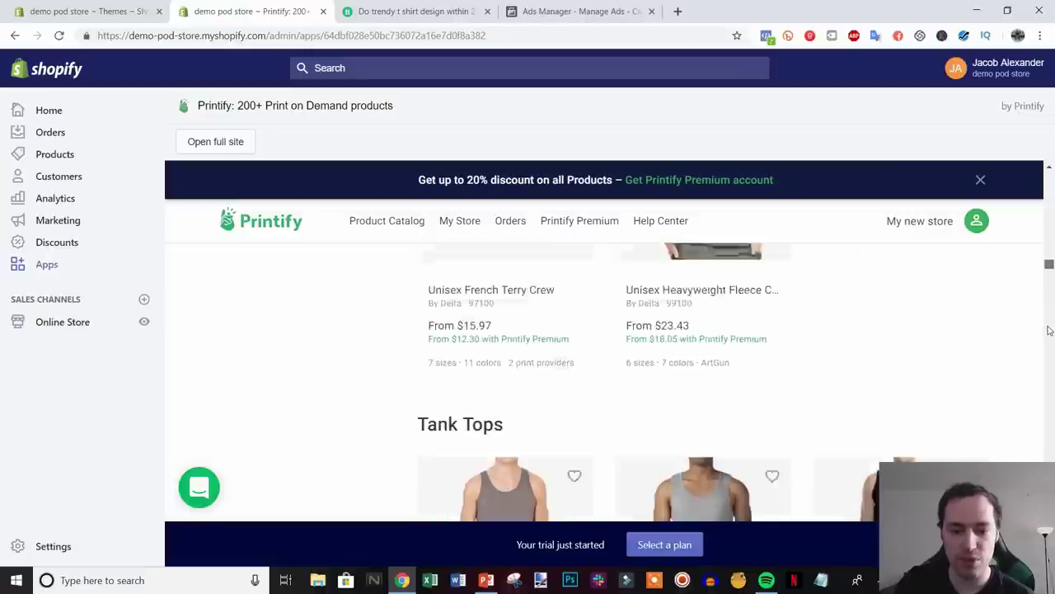
scroll(1048, 342, down, 10)
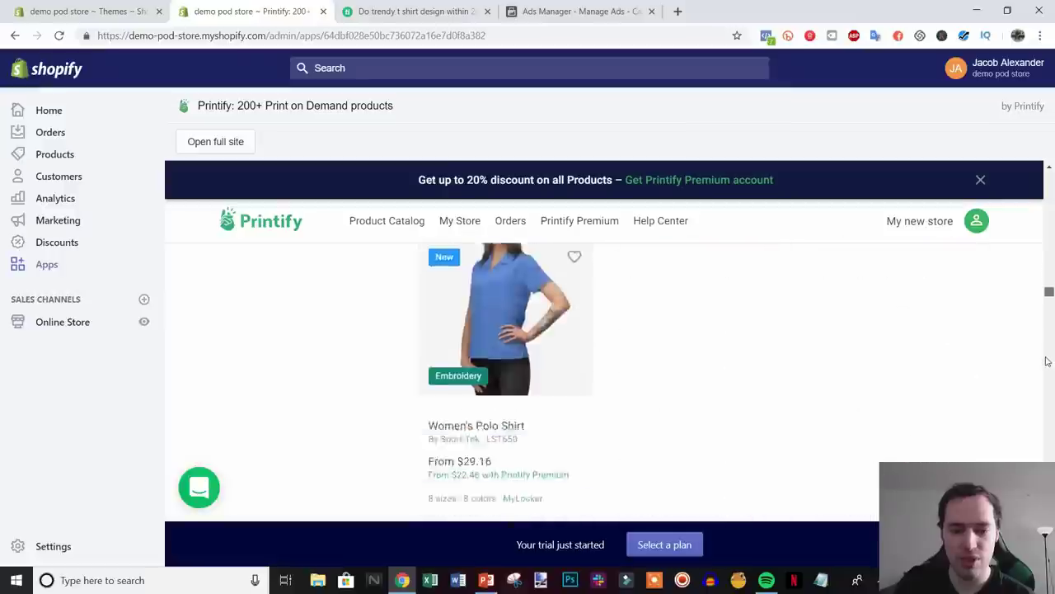
scroll(1046, 371, down, 10)
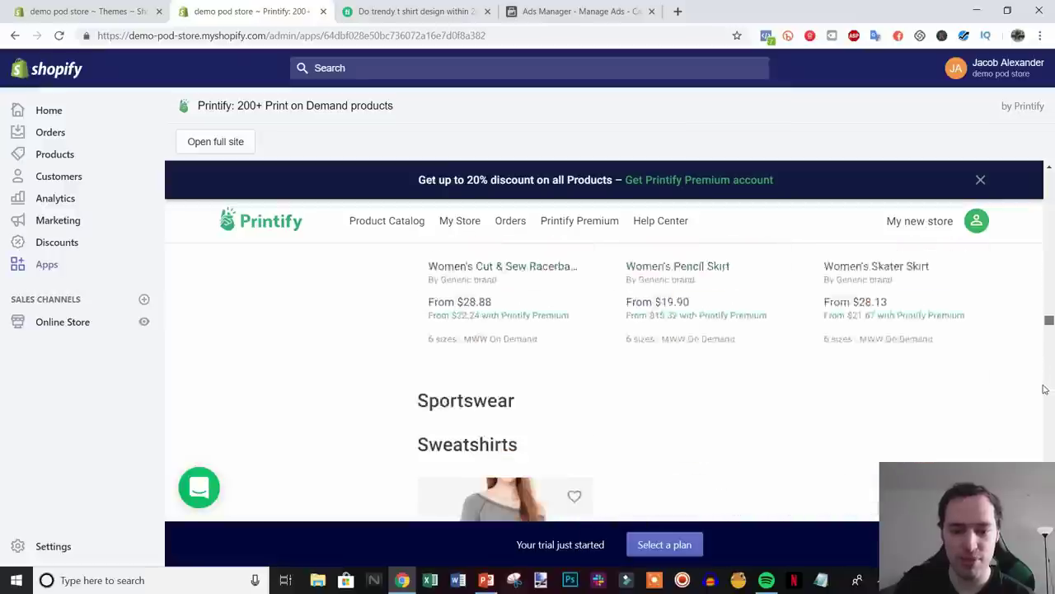
scroll(1043, 399, down, 10)
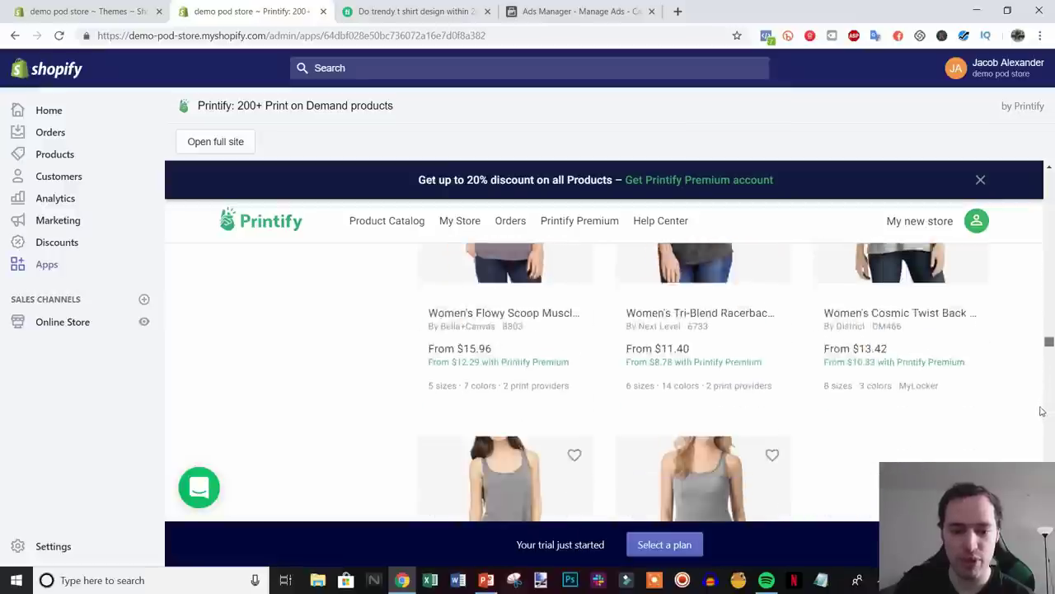
scroll(1041, 433, down, 10)
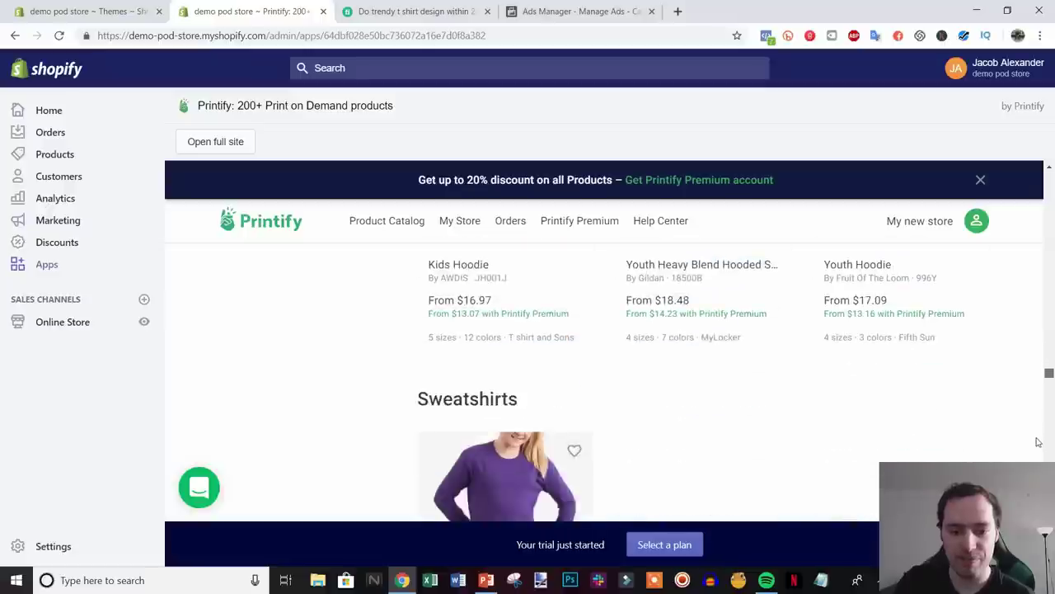
scroll(1038, 450, down, 3)
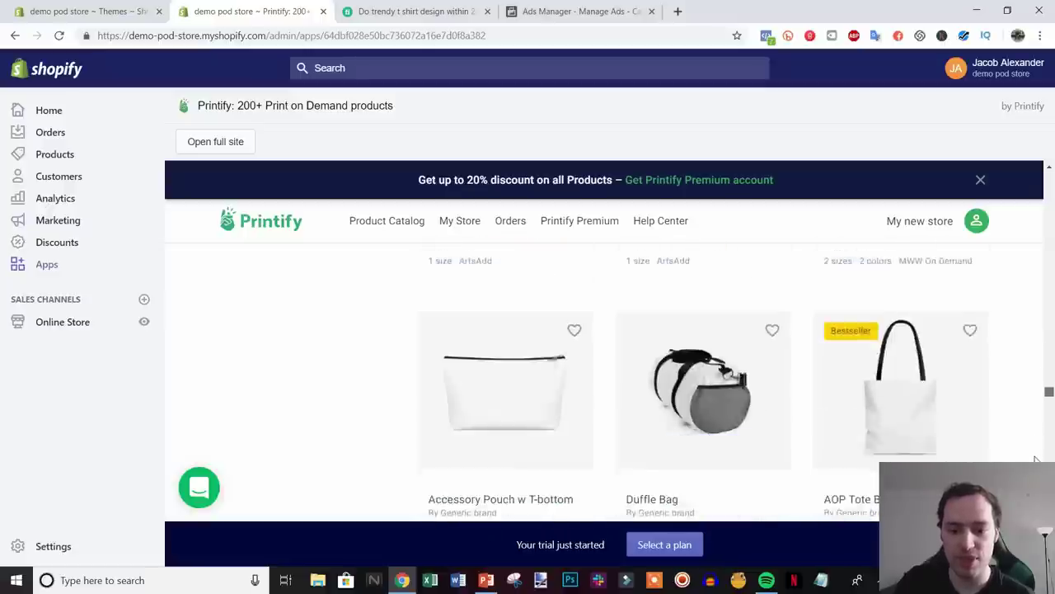
drag(1049, 395, 1049, 173)
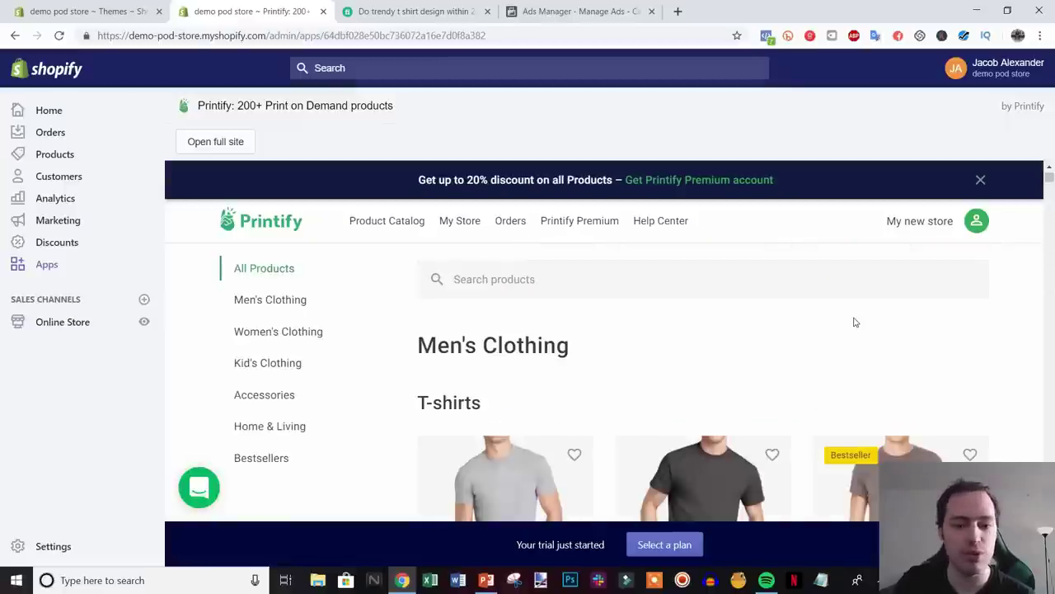
- Open the Men's Cotton Crew Tee product from the catalog
scroll(855, 322, down, 1)
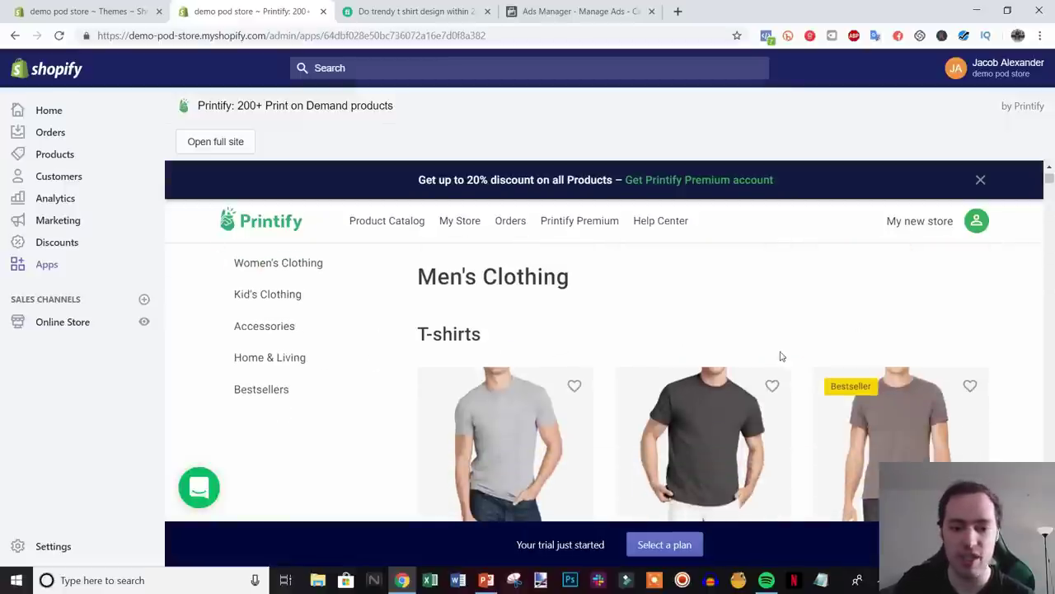
scroll(1019, 292, down, 1)
scroll(1017, 293, down, 1)
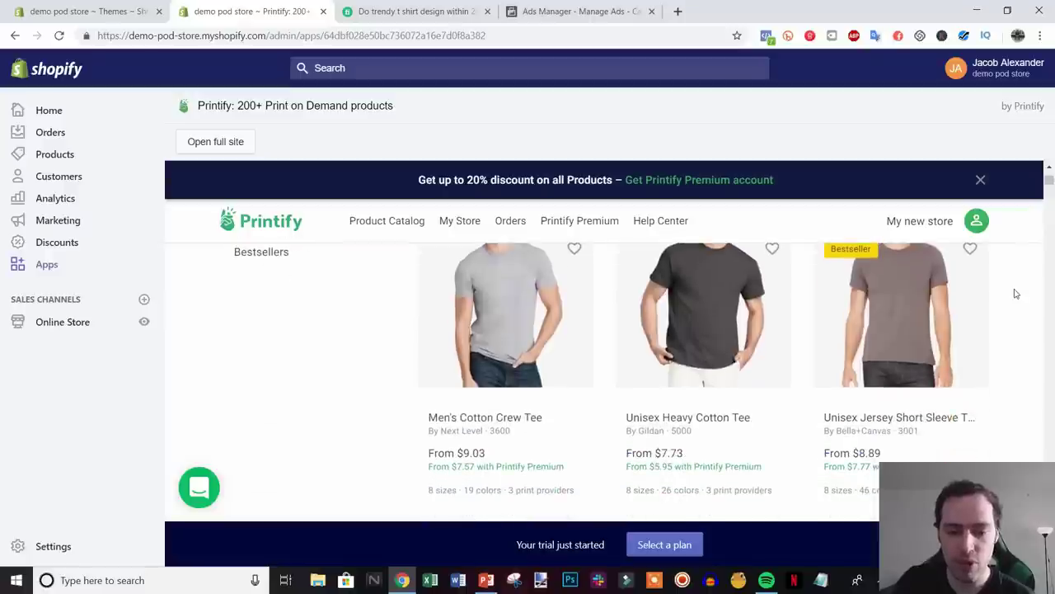
scroll(1019, 290, up, 1)
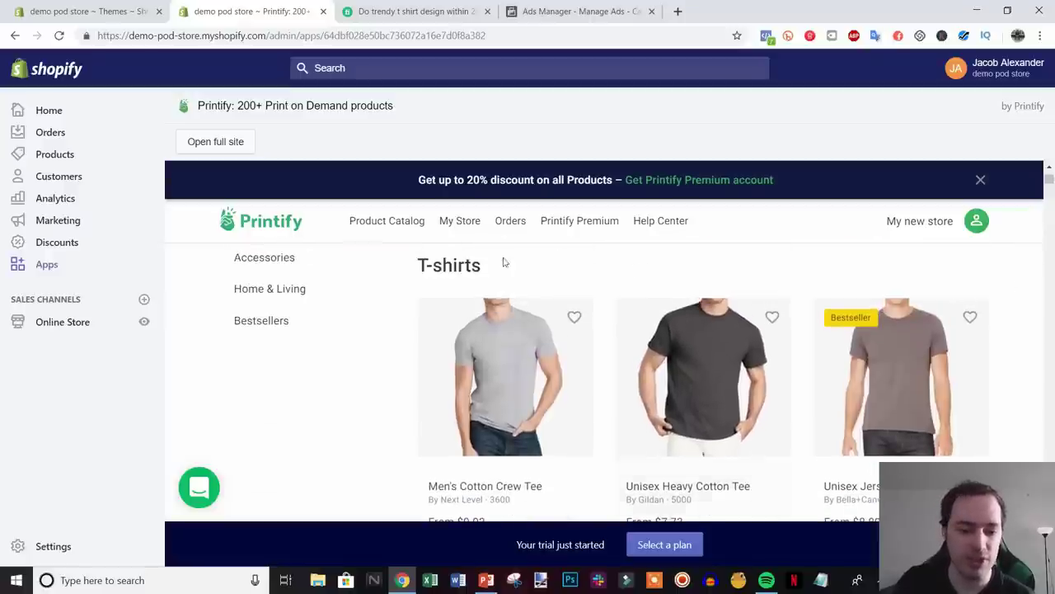
click(507, 420)
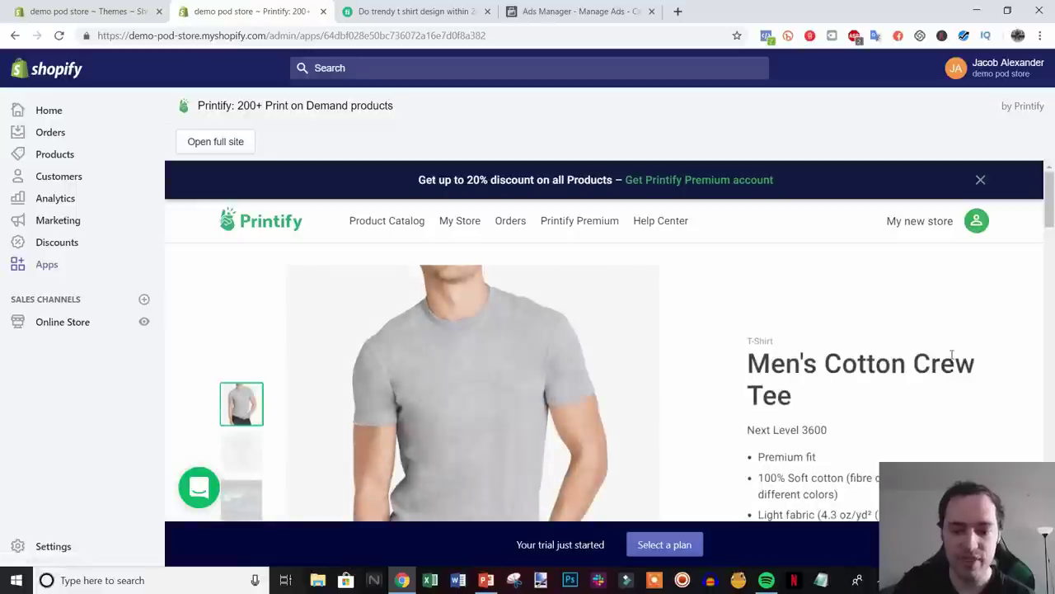
- Point out DJ's $9.89 starting price and 1.63-day production time in the provider list
scroll(927, 328, down, 3)
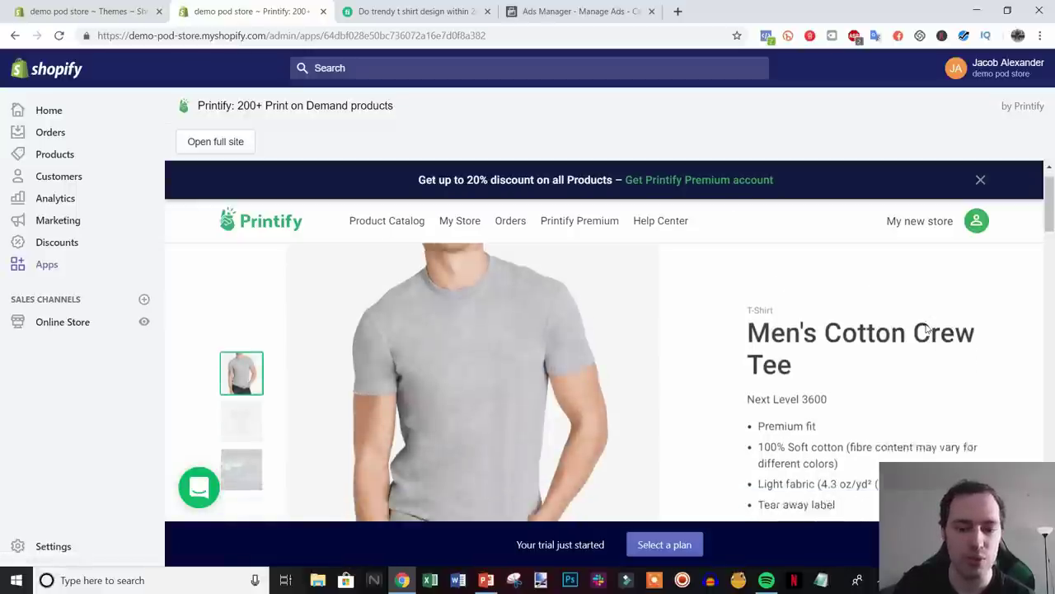
scroll(852, 322, up, 3)
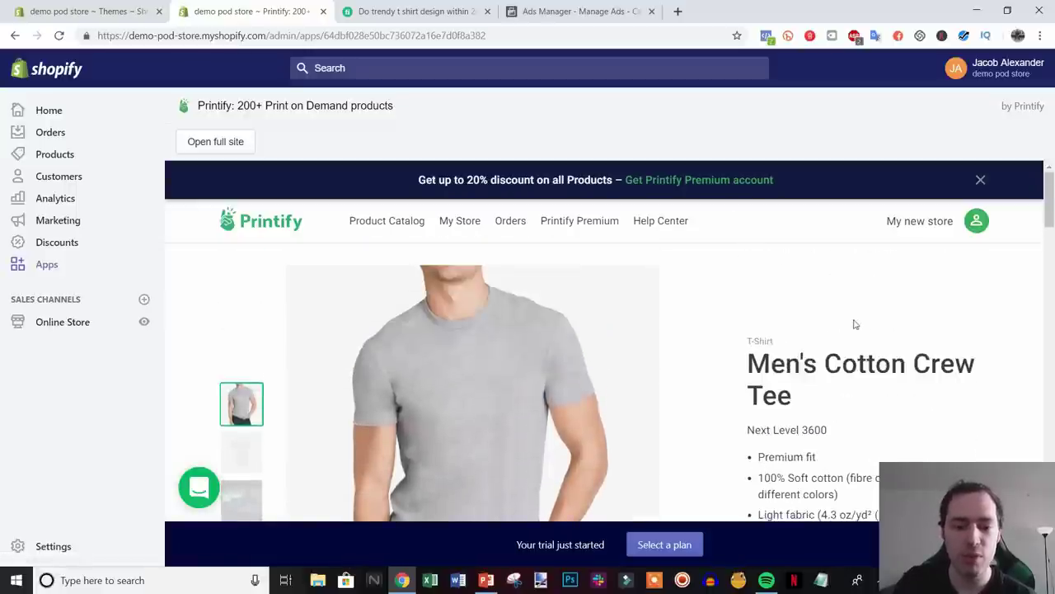
scroll(871, 323, down, 7)
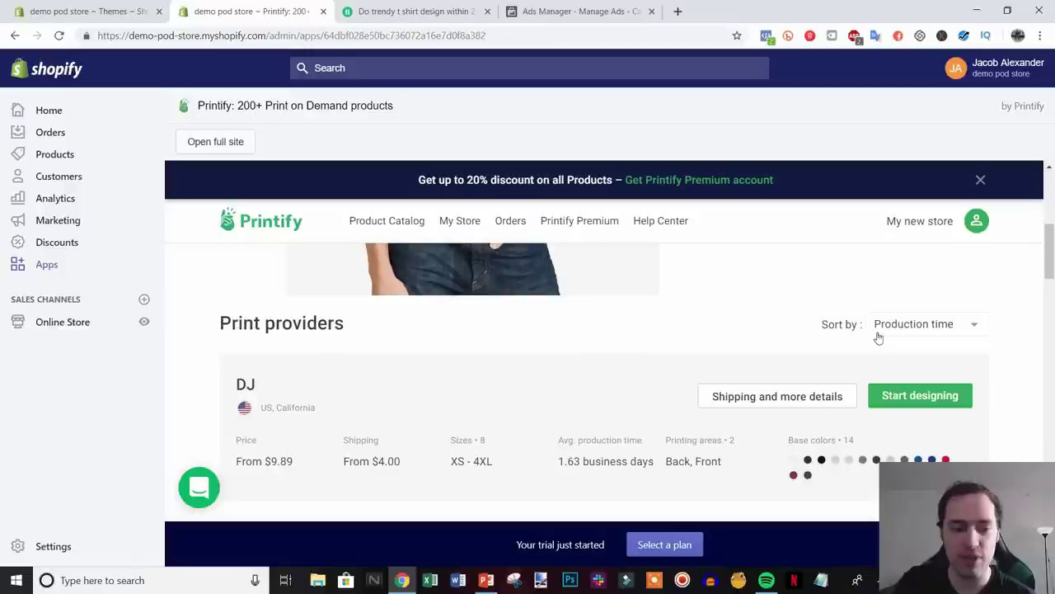
scroll(354, 335, down, 3)
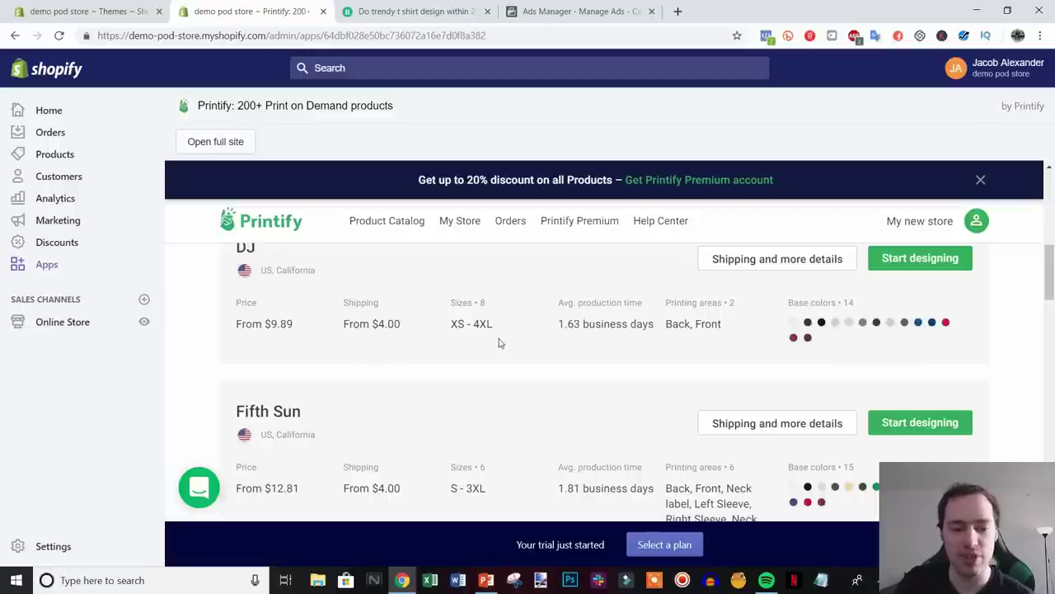
drag(235, 326, 301, 324)
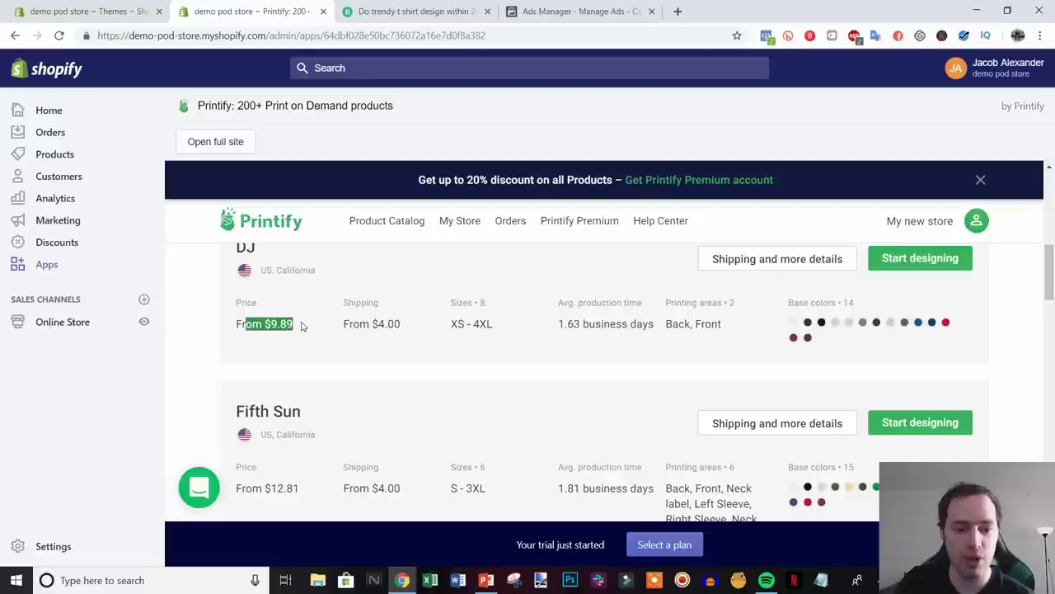
click(534, 353)
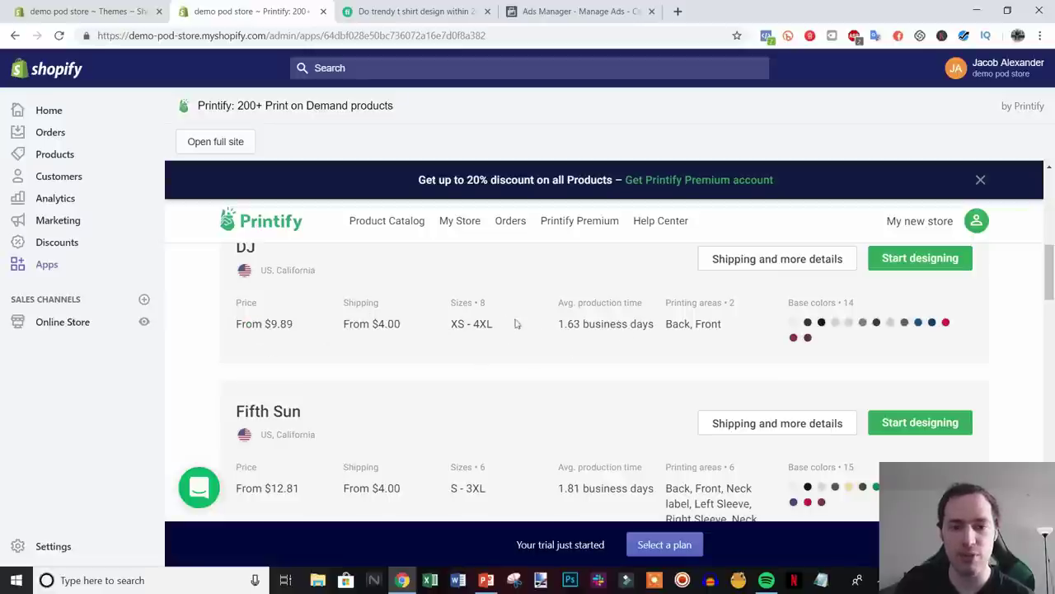
drag(243, 325, 297, 324)
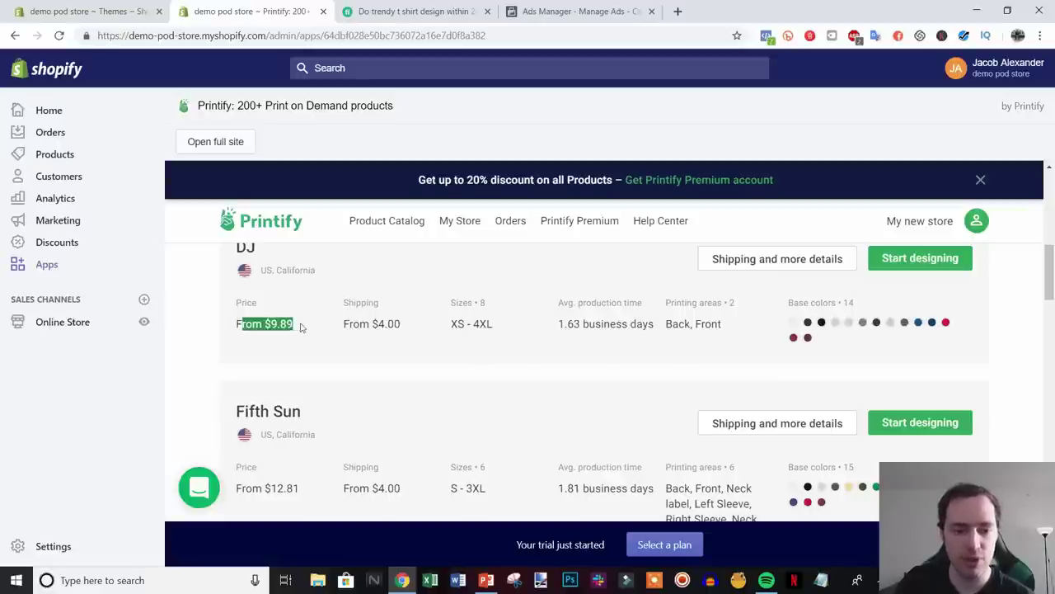
drag(628, 323, 558, 324)
click(604, 340)
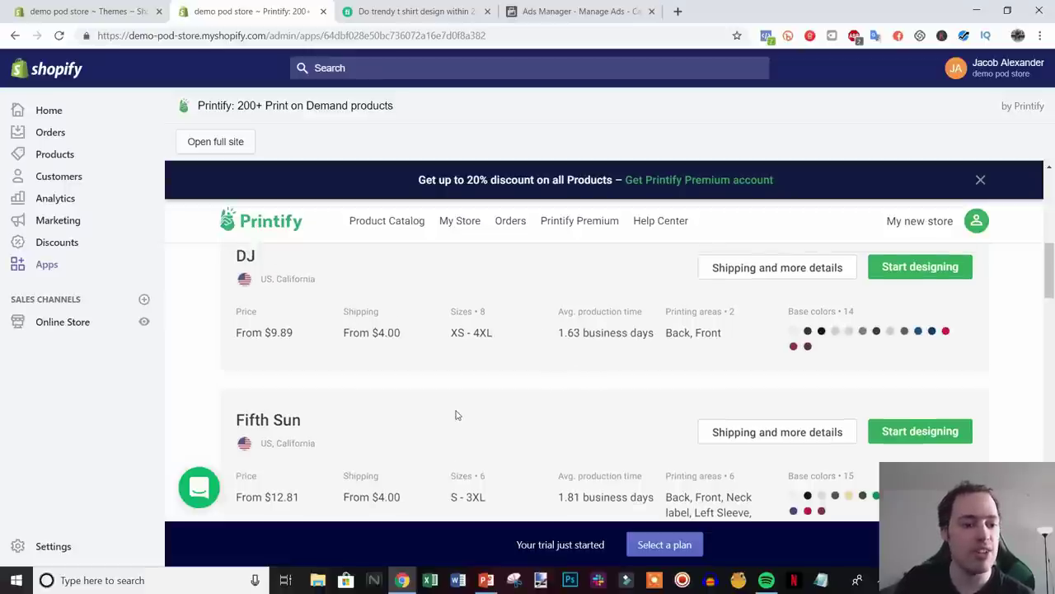
scroll(458, 415, up, 1)
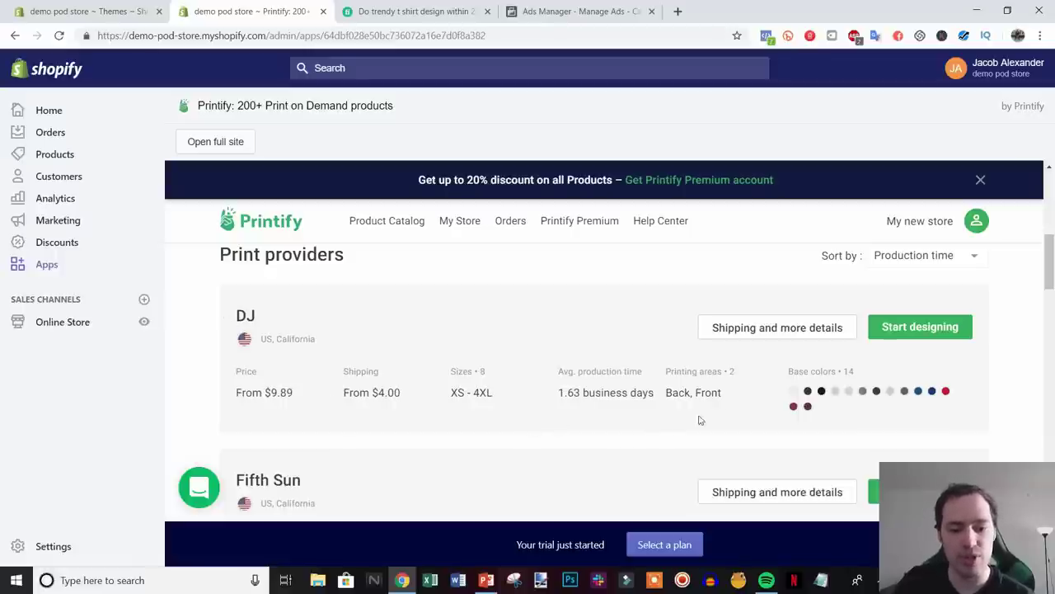
double_click(566, 393)
click(474, 414)
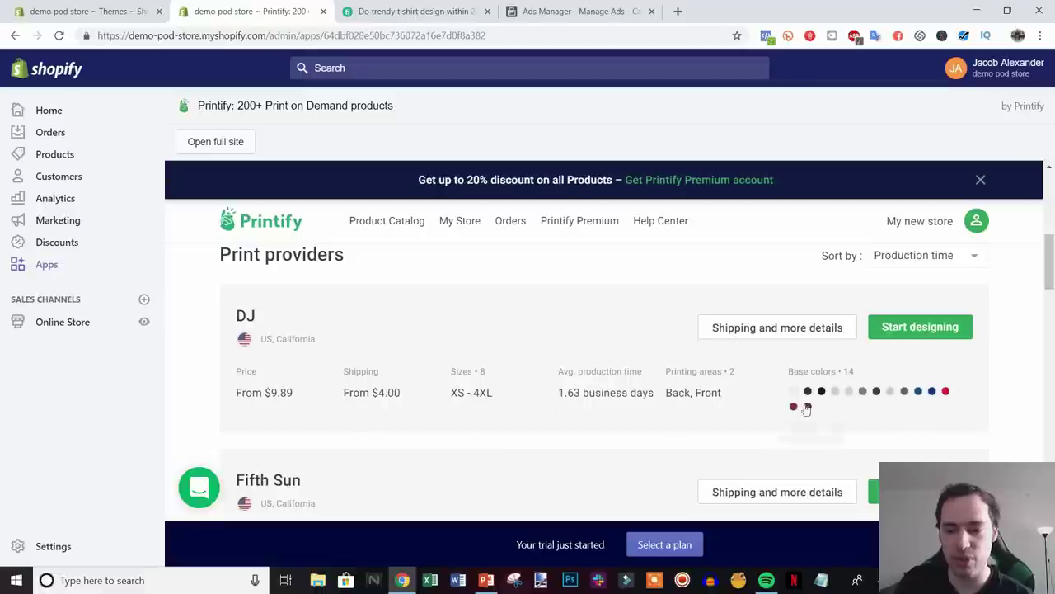
- Start designing with DJ, toggle the print area to Back and back to Front, then open My Files
click(919, 328)
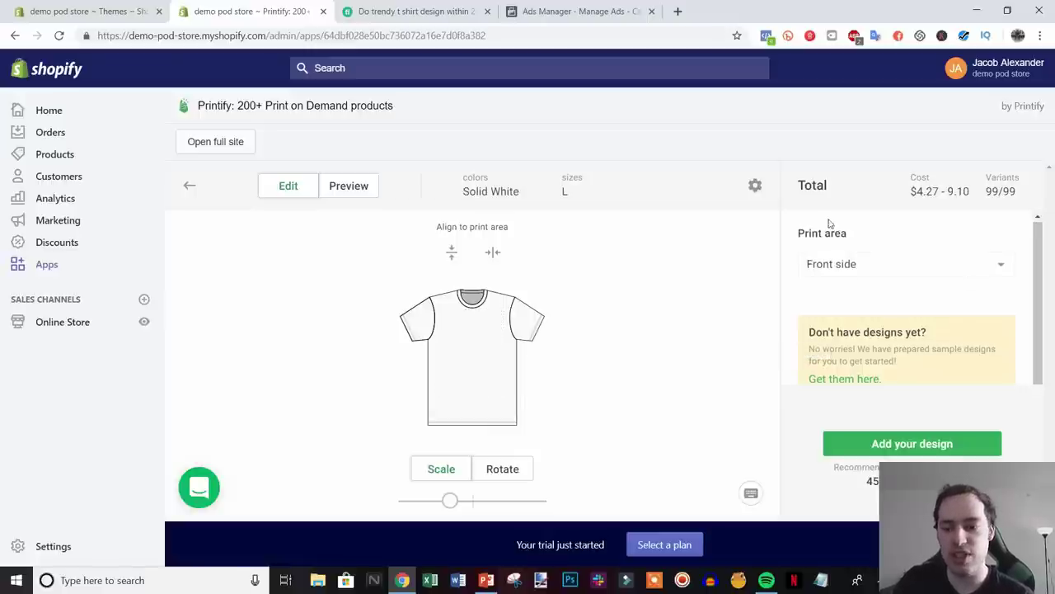
click(915, 264)
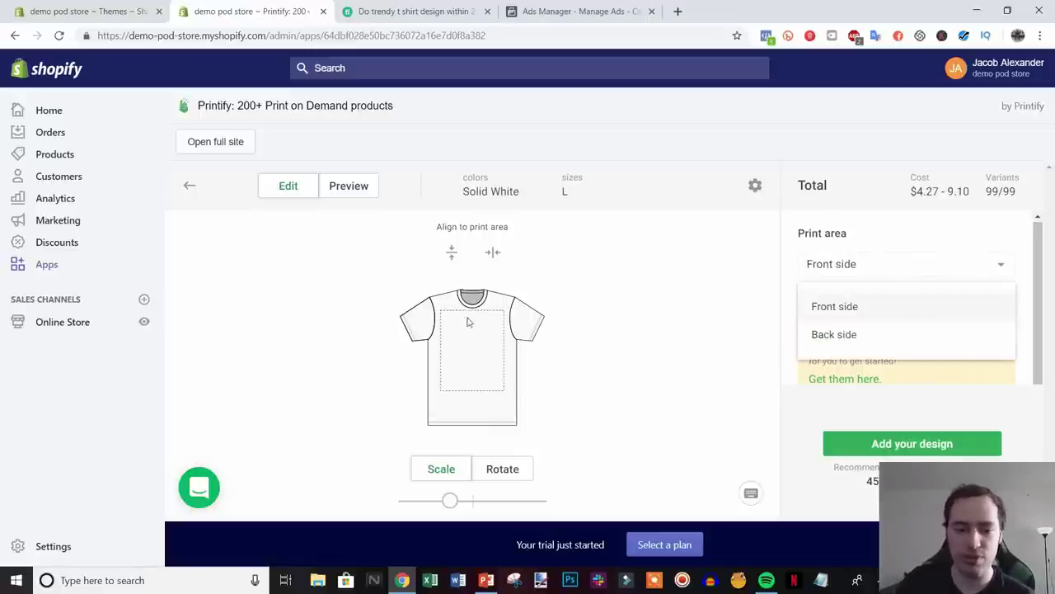
click(807, 344)
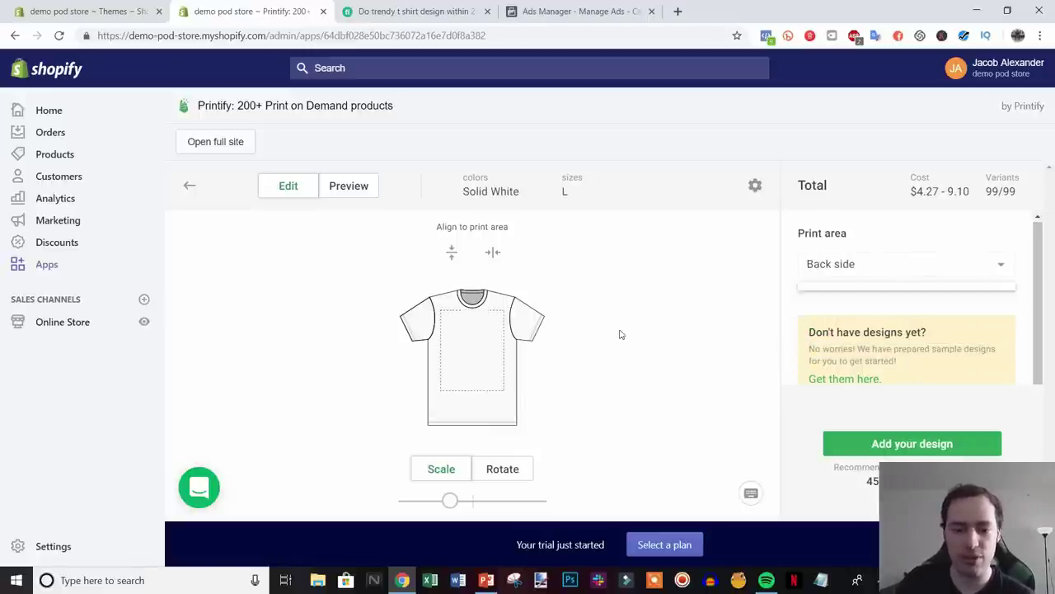
click(990, 264)
click(904, 306)
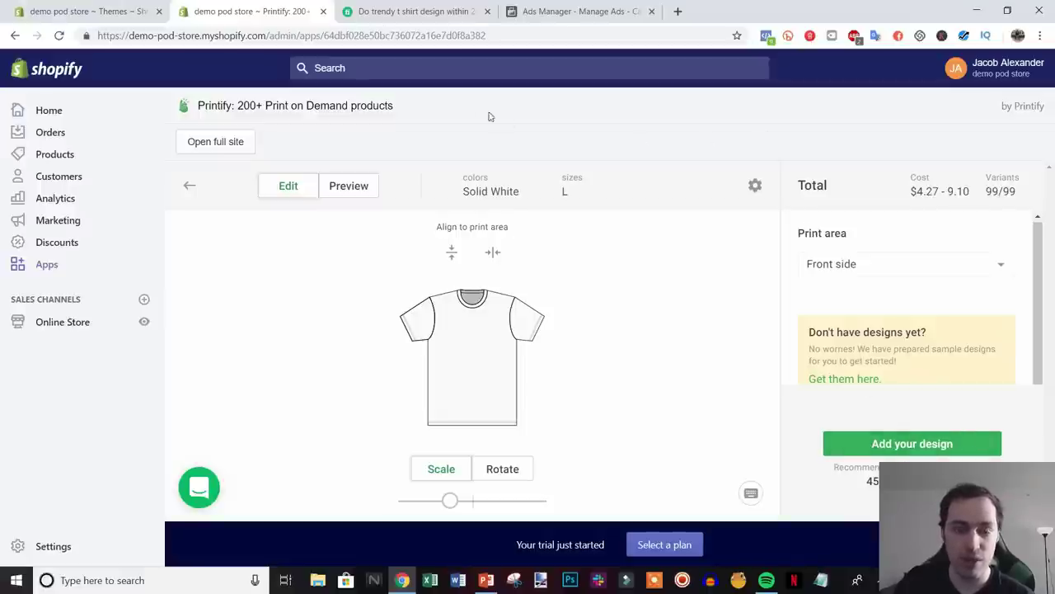
click(937, 444)
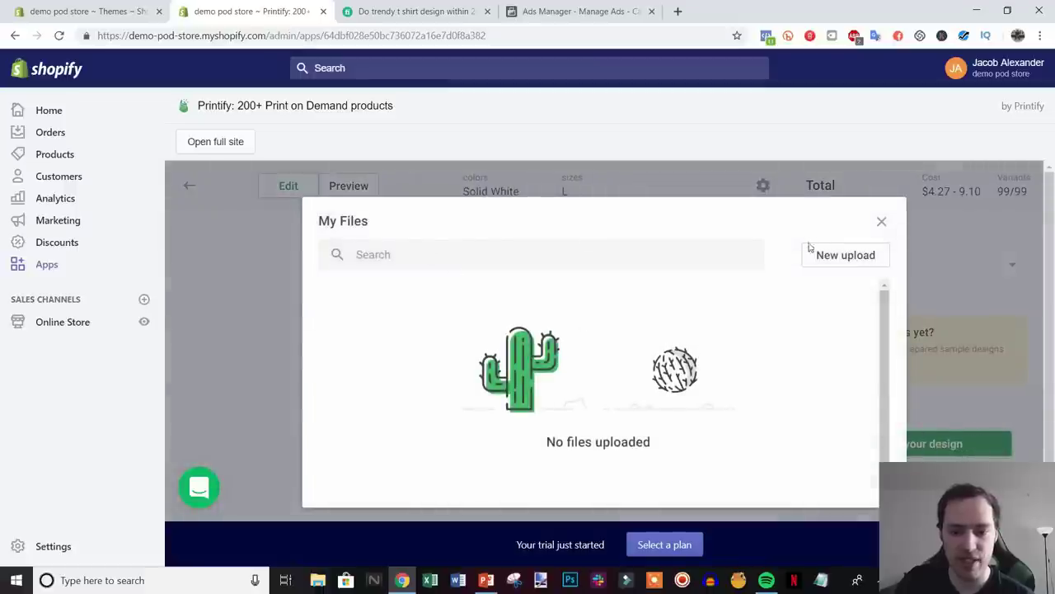
- Upload ce logo trans.png from the computer and place it on the tee front
click(844, 257)
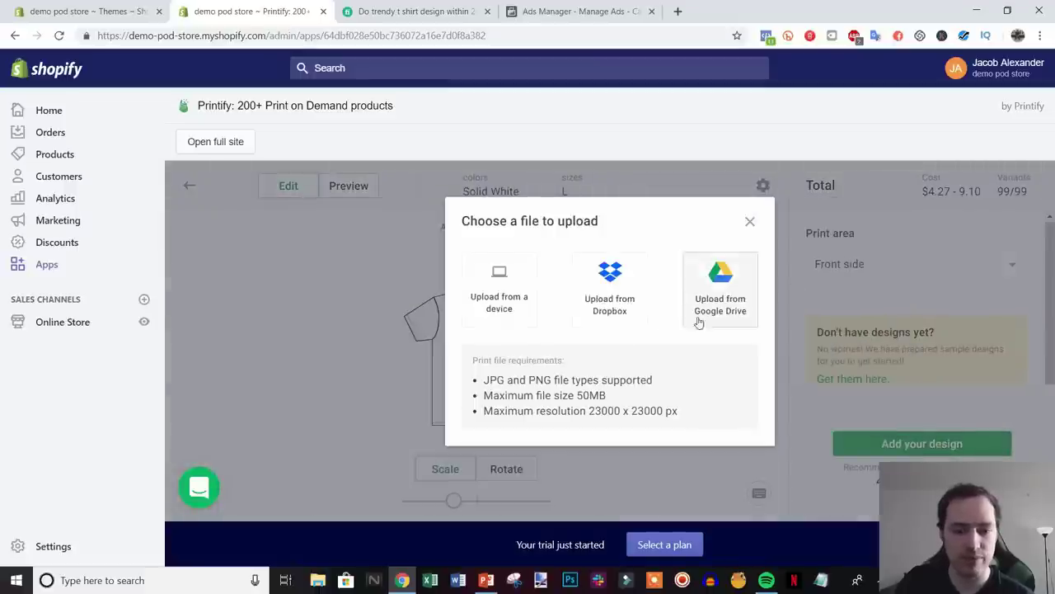
click(506, 305)
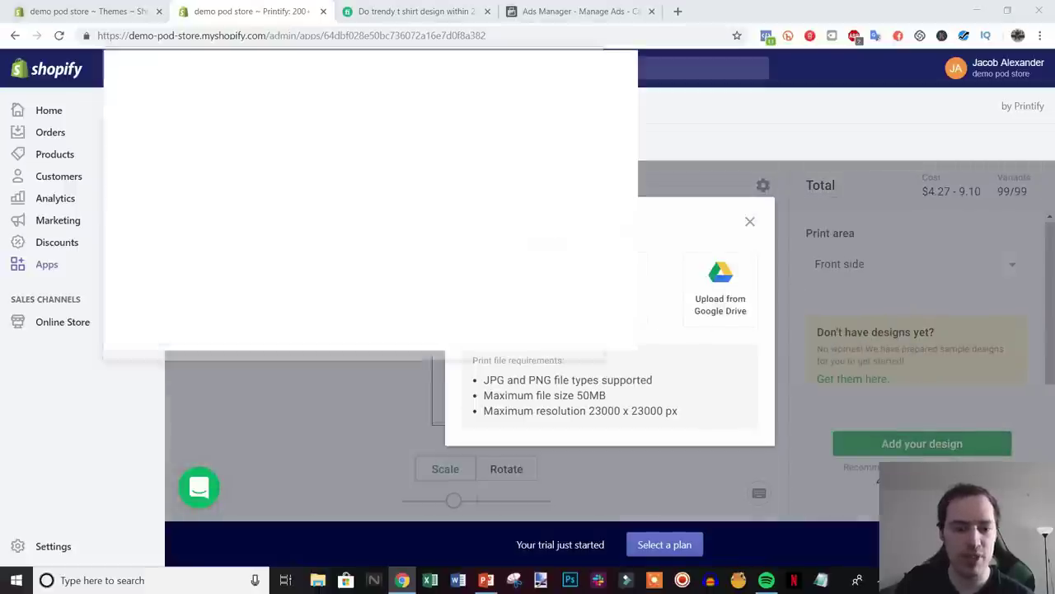
key(Return)
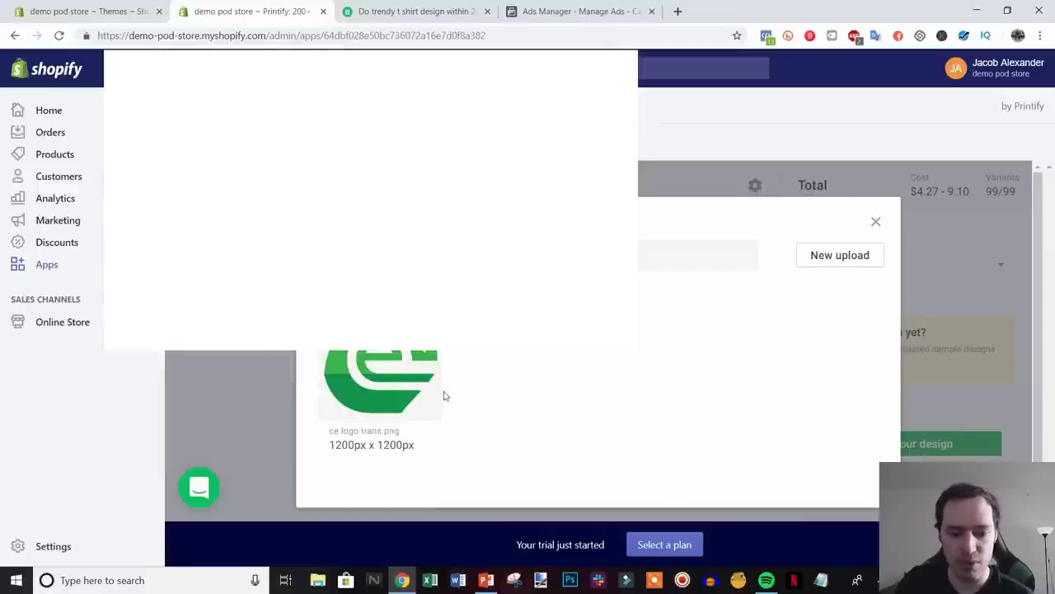
click(403, 384)
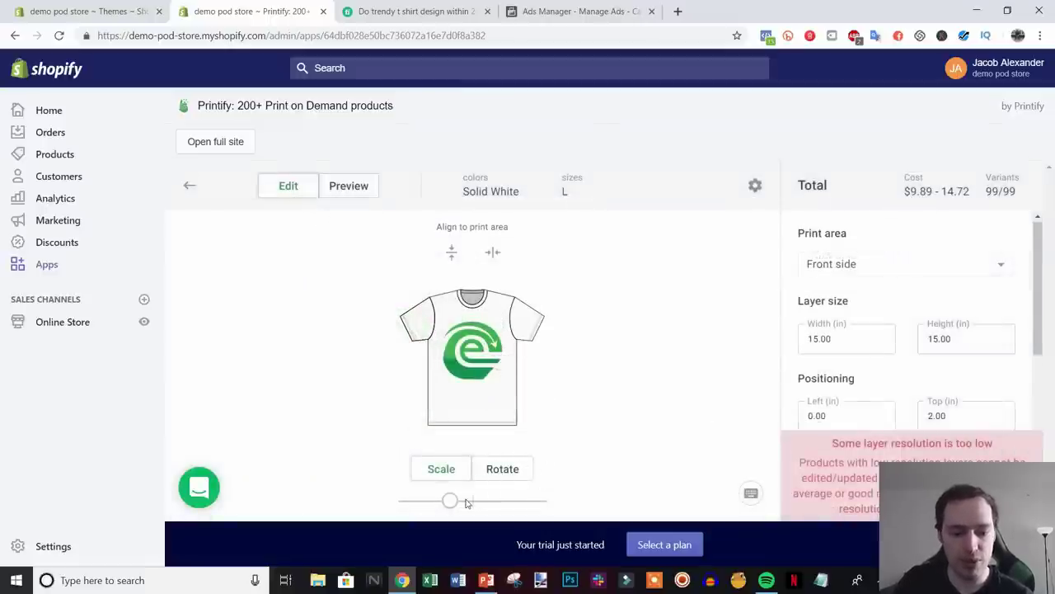
- Rotate the logo about -2° and make a first size adjustment
click(499, 474)
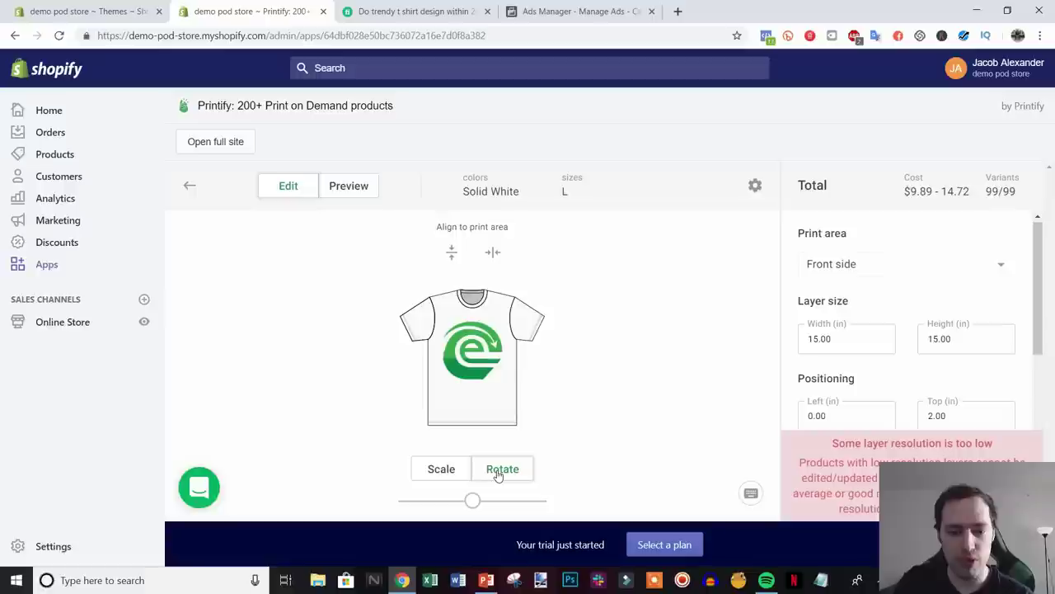
drag(475, 501, 475, 512)
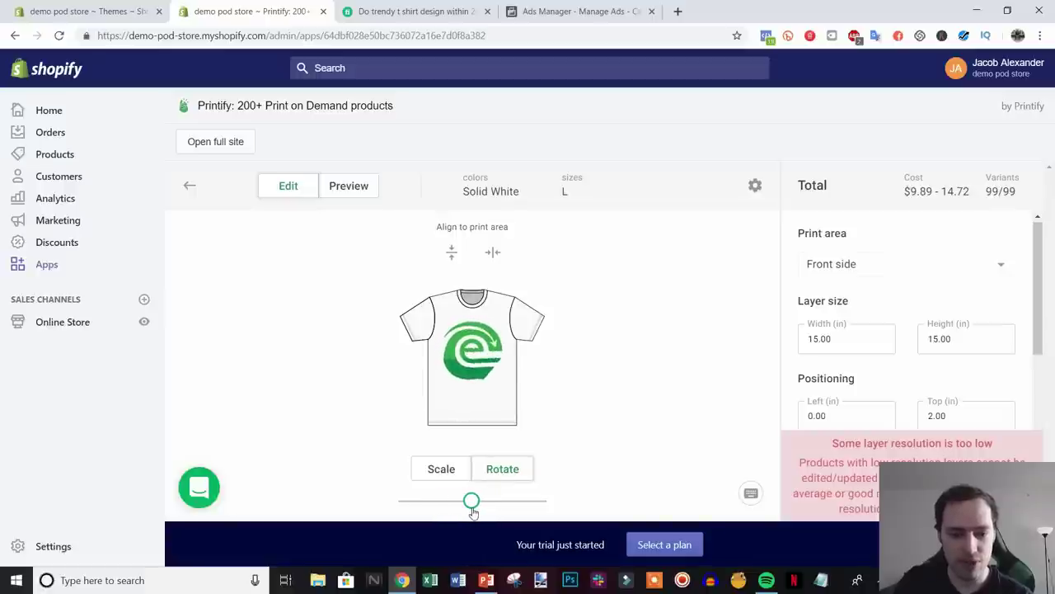
click(446, 476)
drag(451, 500, 471, 504)
click(501, 470)
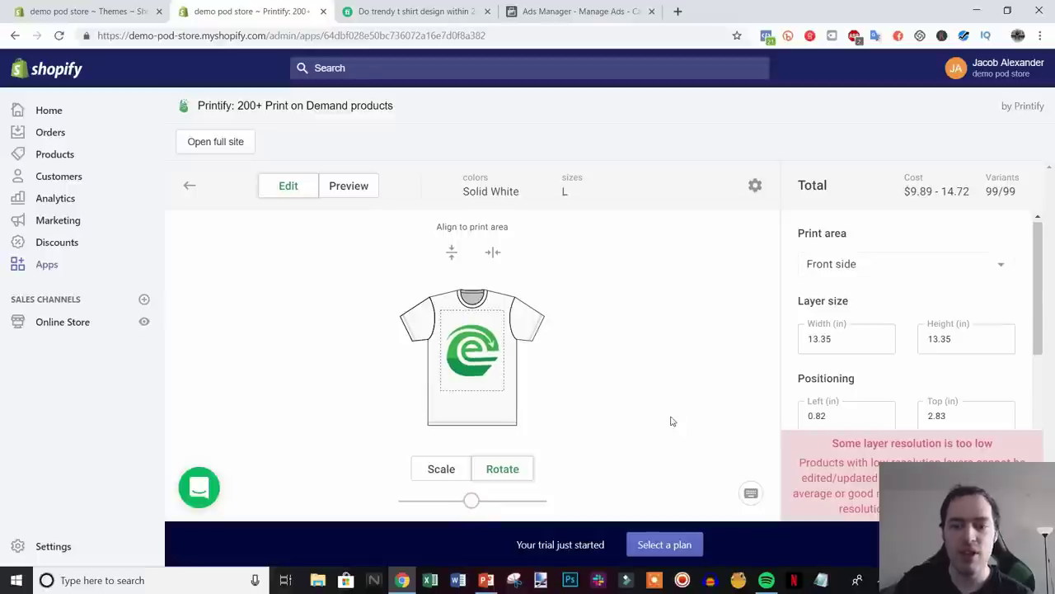
drag(1036, 266, 1042, 322)
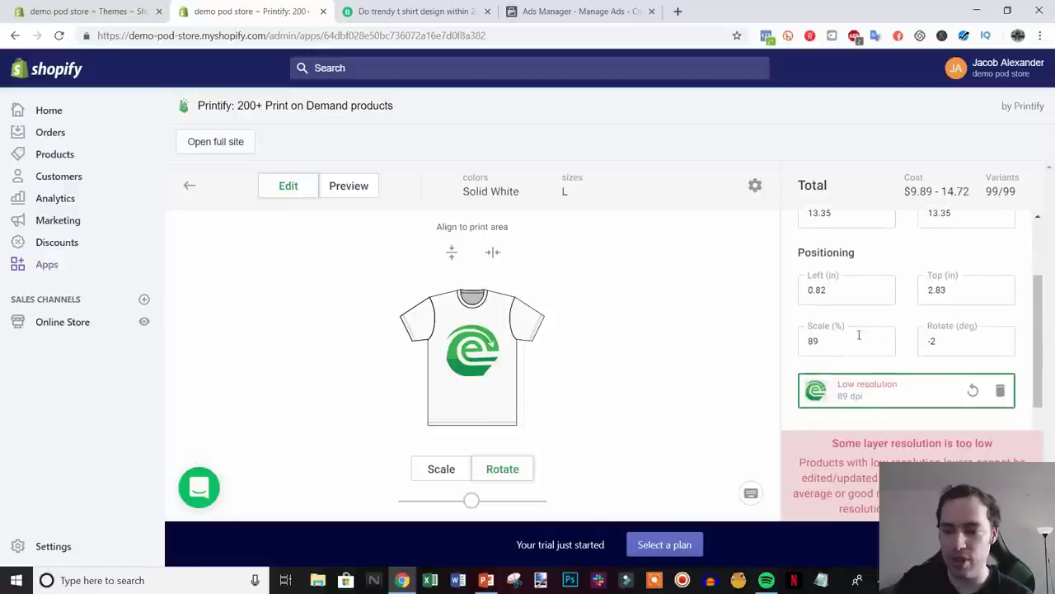
drag(1038, 358, 1040, 379)
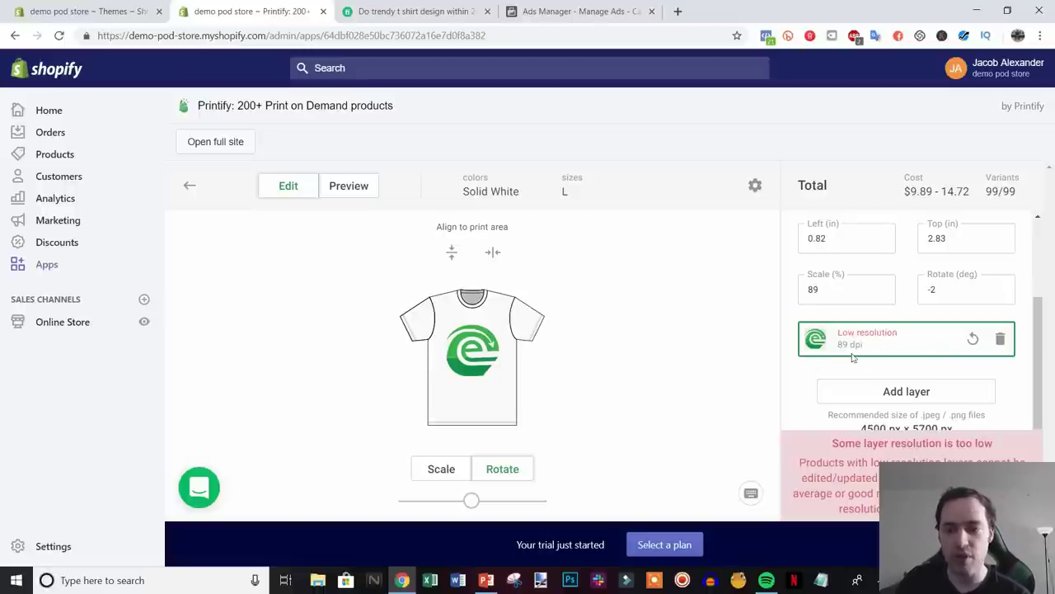
- Shrink the logo to 10.20 × 10.20 in (68%), reaching average 117 dpi
click(435, 468)
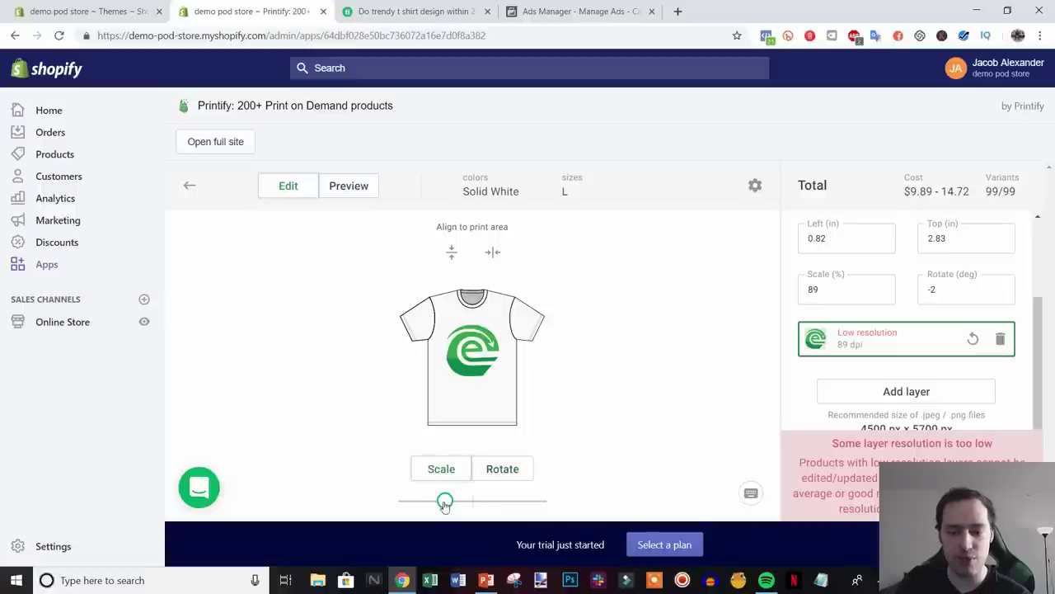
drag(443, 502, 439, 506)
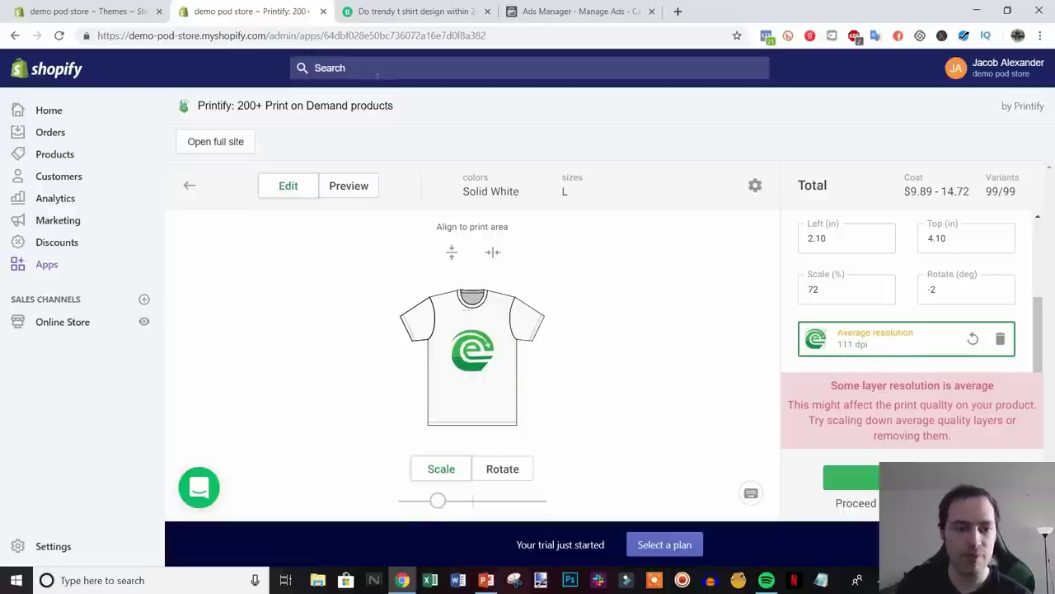
drag(438, 501, 437, 509)
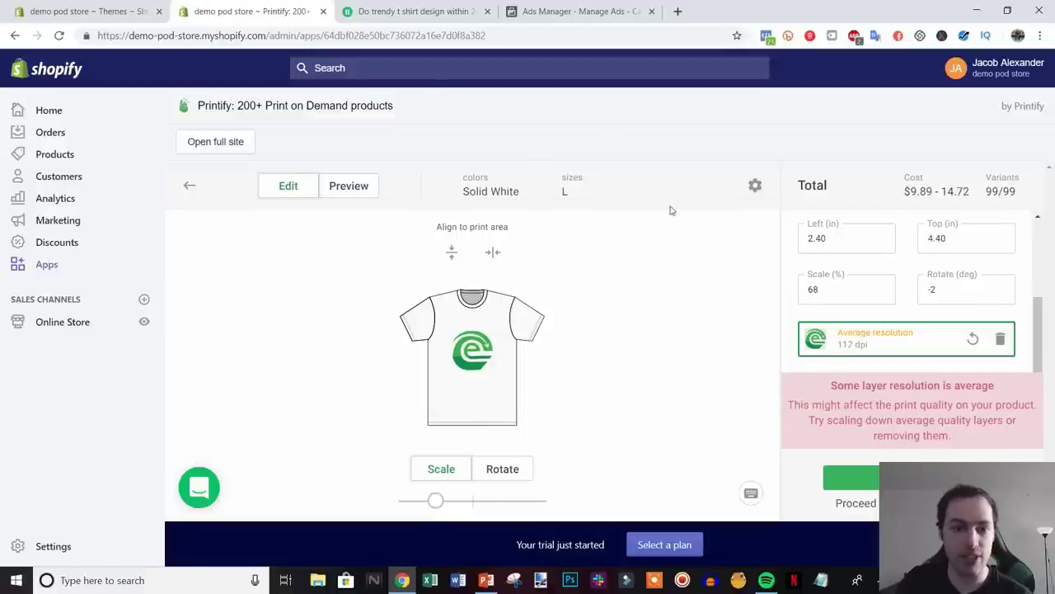
scroll(866, 333, up, 3)
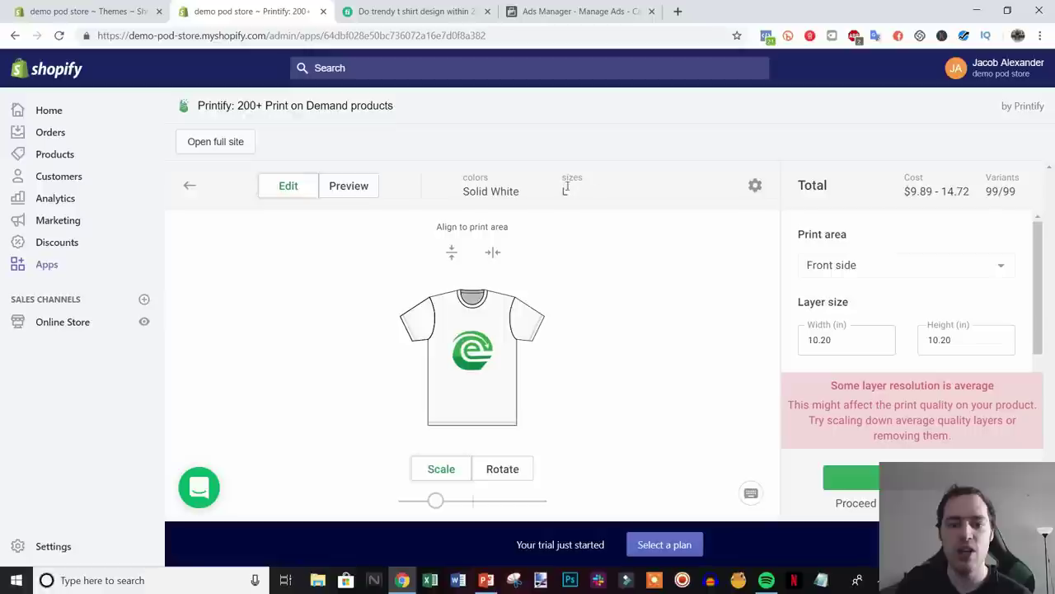
- Open Variants and costs and scroll through the Sizes and Colors lists
click(756, 189)
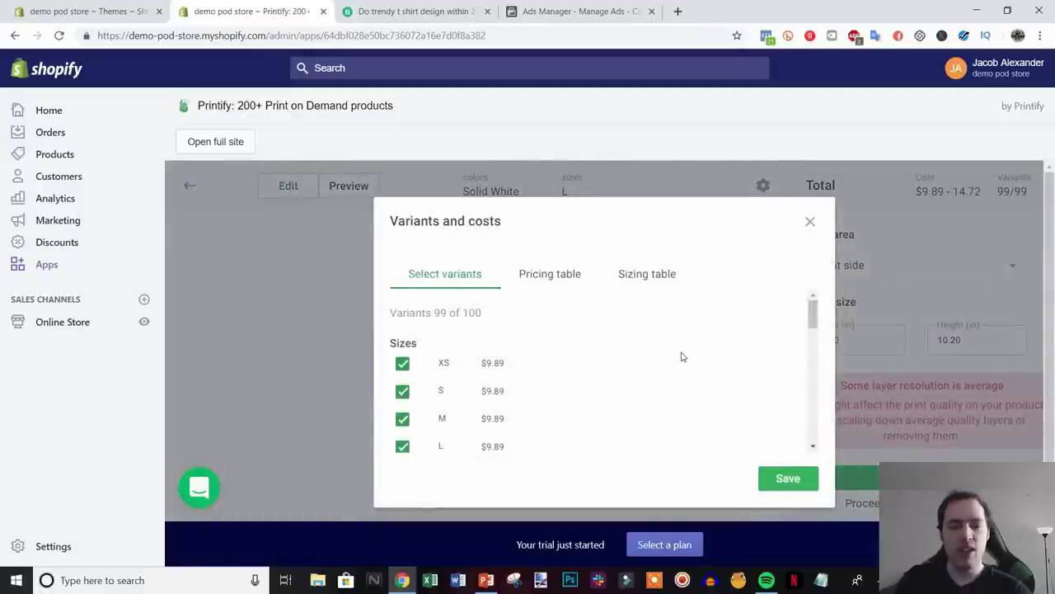
scroll(684, 370, down, 5)
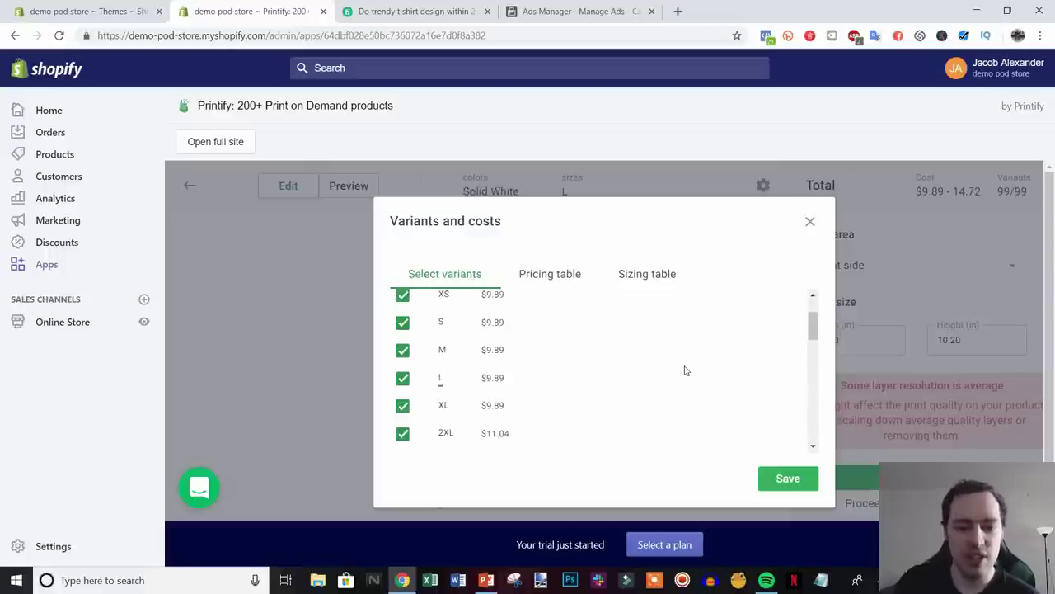
scroll(684, 371, up, 5)
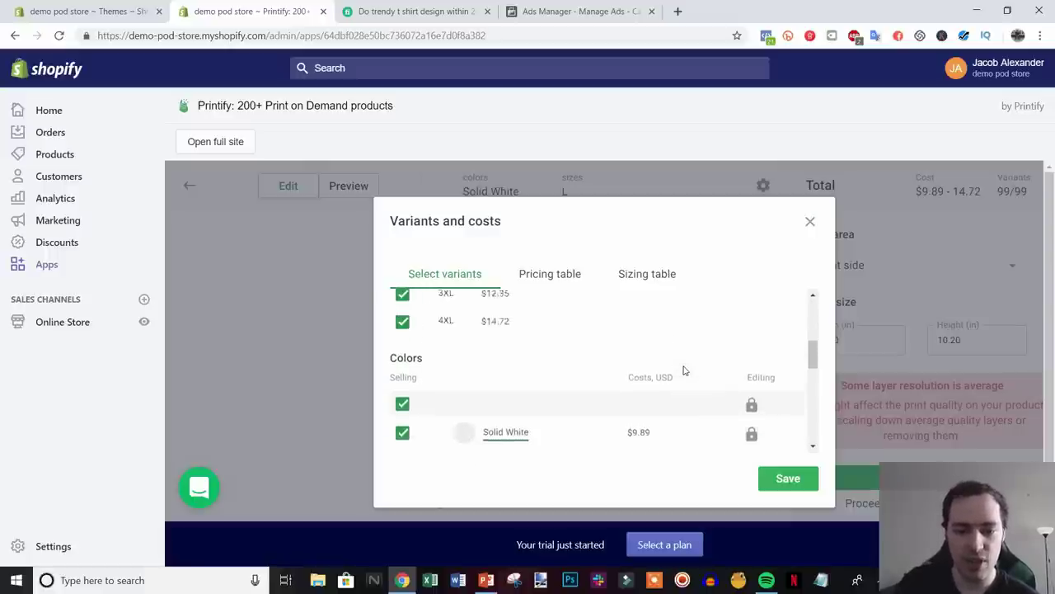
scroll(685, 370, down, 2)
scroll(684, 371, up, 2)
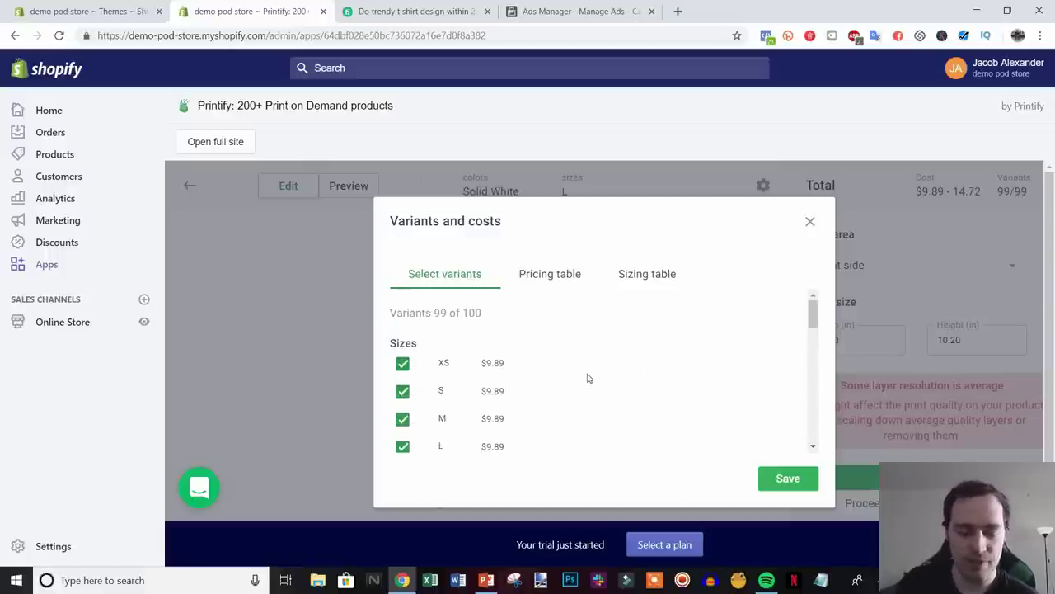
scroll(423, 324, down, 1)
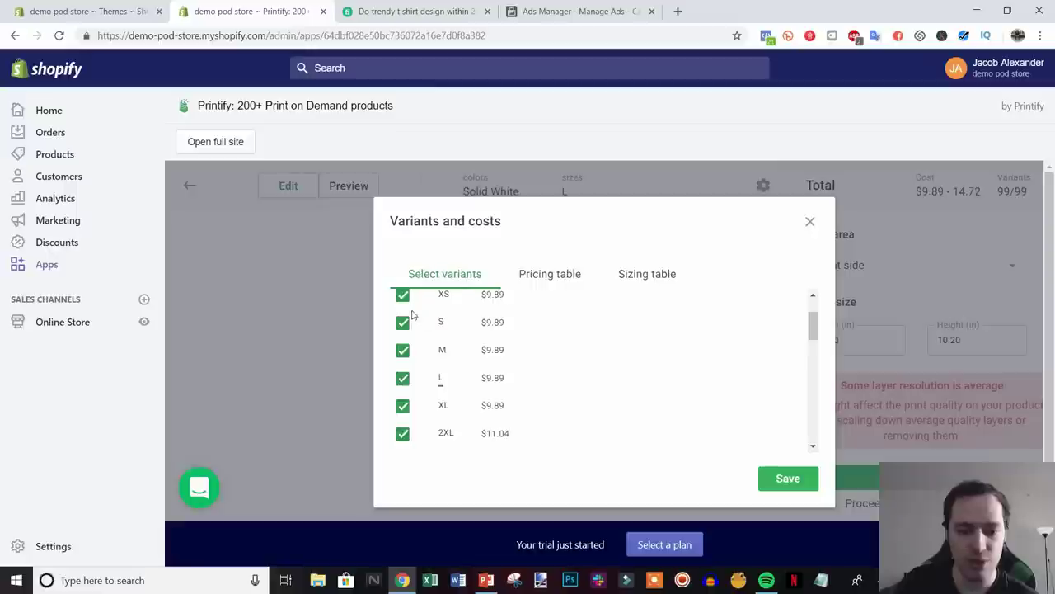
scroll(667, 393, down, 1)
scroll(660, 387, up, 2)
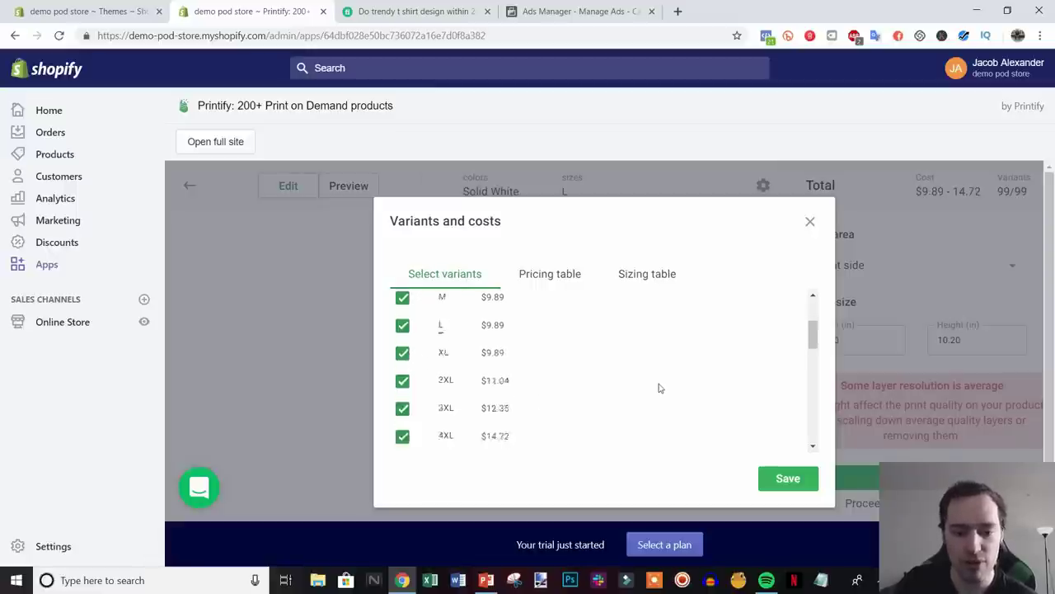
scroll(466, 367, down, 1)
scroll(443, 349, down, 3)
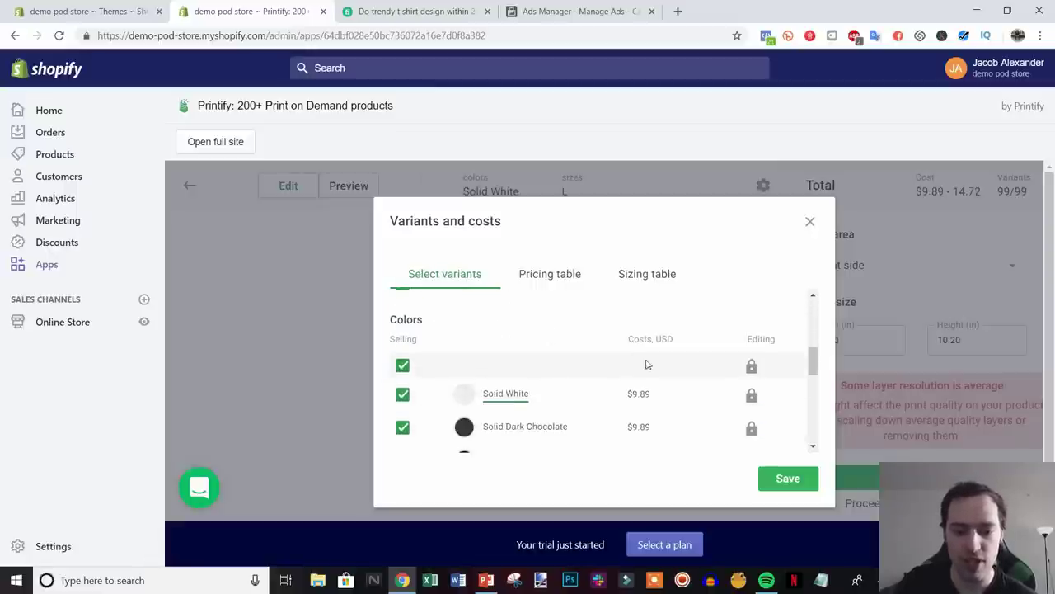
scroll(618, 384, down, 1)
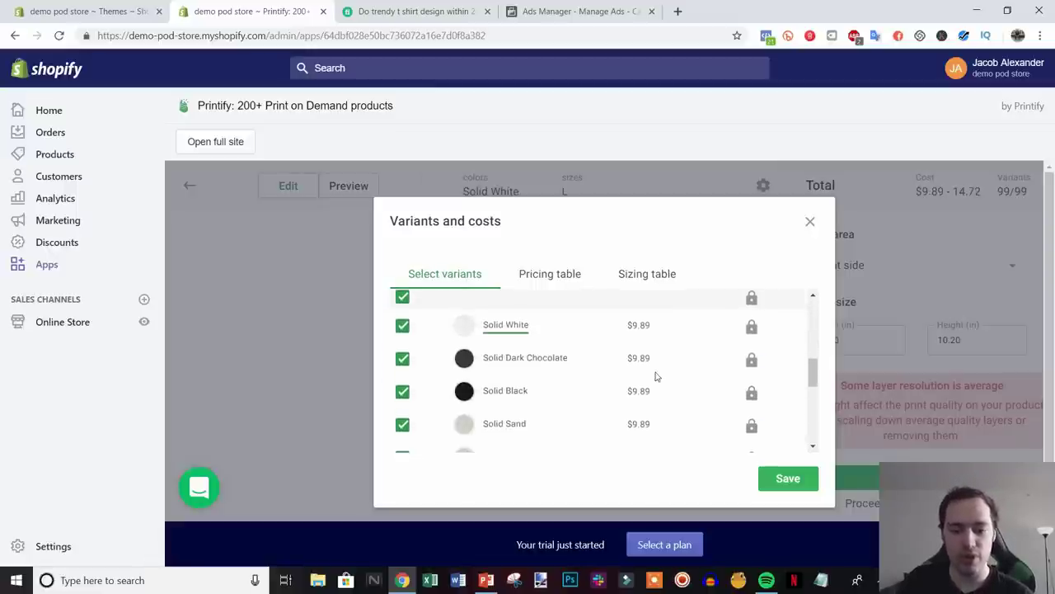
drag(806, 371, 815, 441)
- Uncheck Maroon, Scarlet, Red, Royal, Cool Blue, Light Blue, Heavy Metal and Heather Grey
click(403, 436)
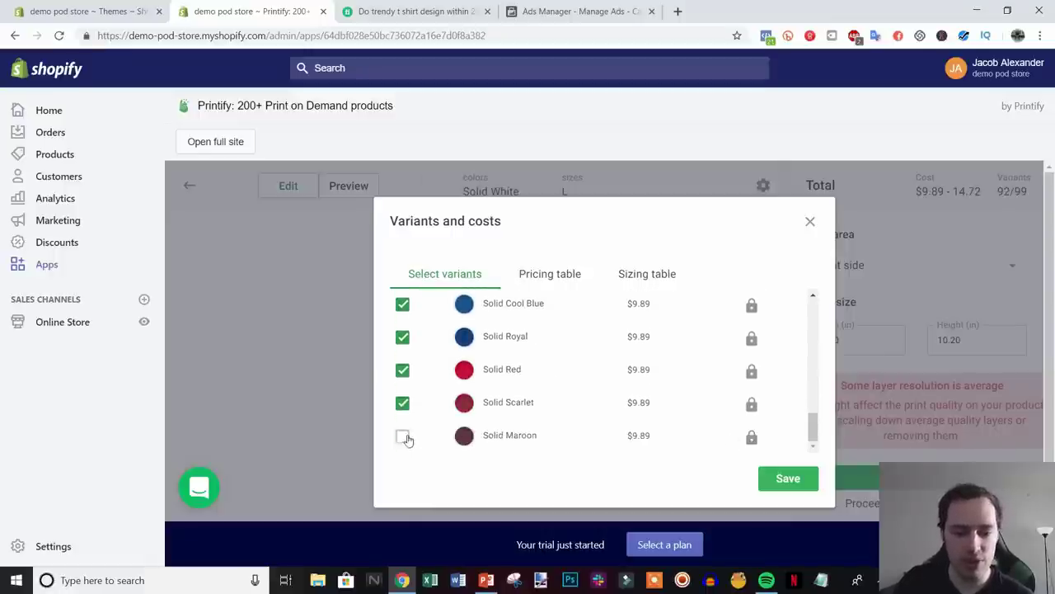
click(402, 403)
click(402, 369)
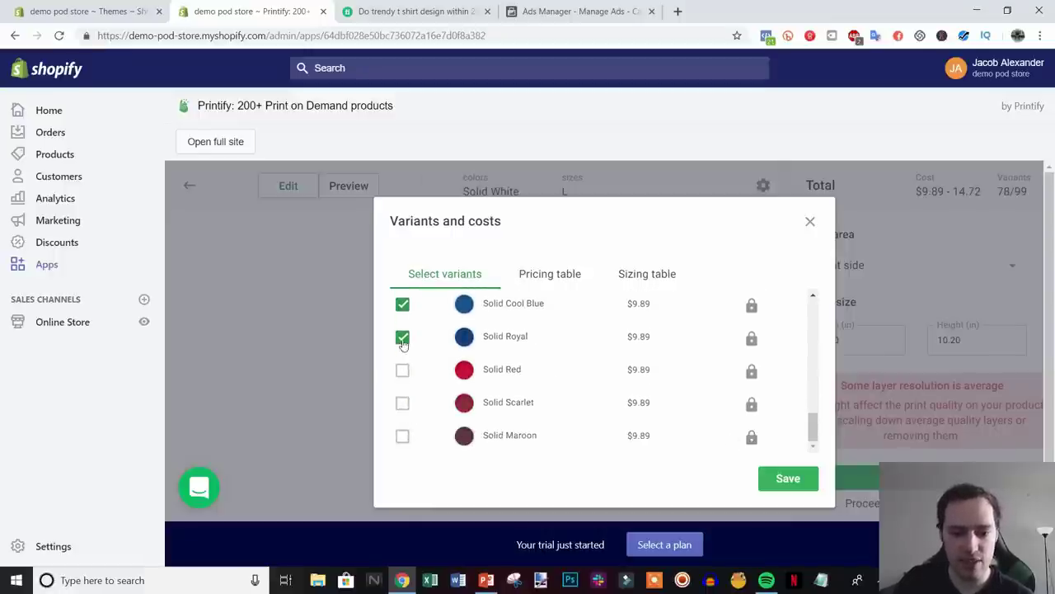
click(402, 337)
click(404, 306)
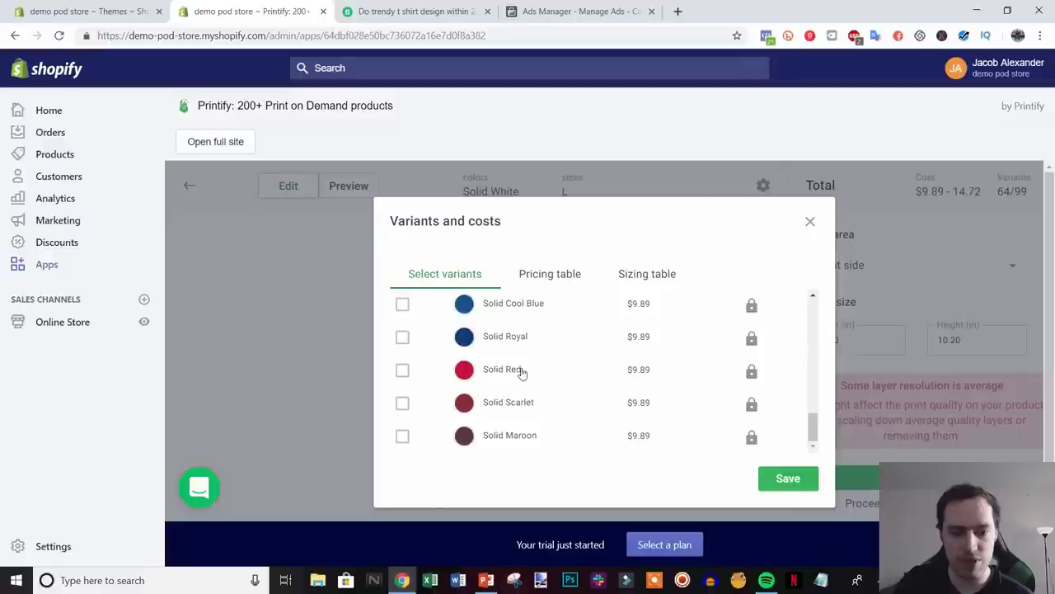
scroll(530, 372, up, 2)
click(402, 407)
click(402, 375)
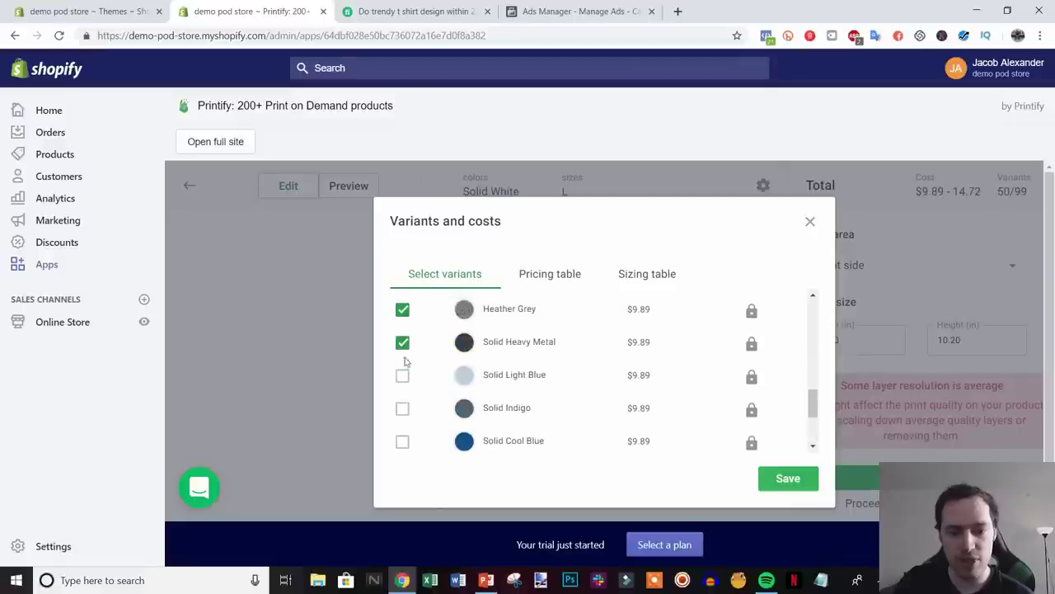
click(403, 342)
click(403, 309)
- Uncheck Solid Cream, Sand, Black and Dark Chocolate colours
scroll(509, 367, up, 2)
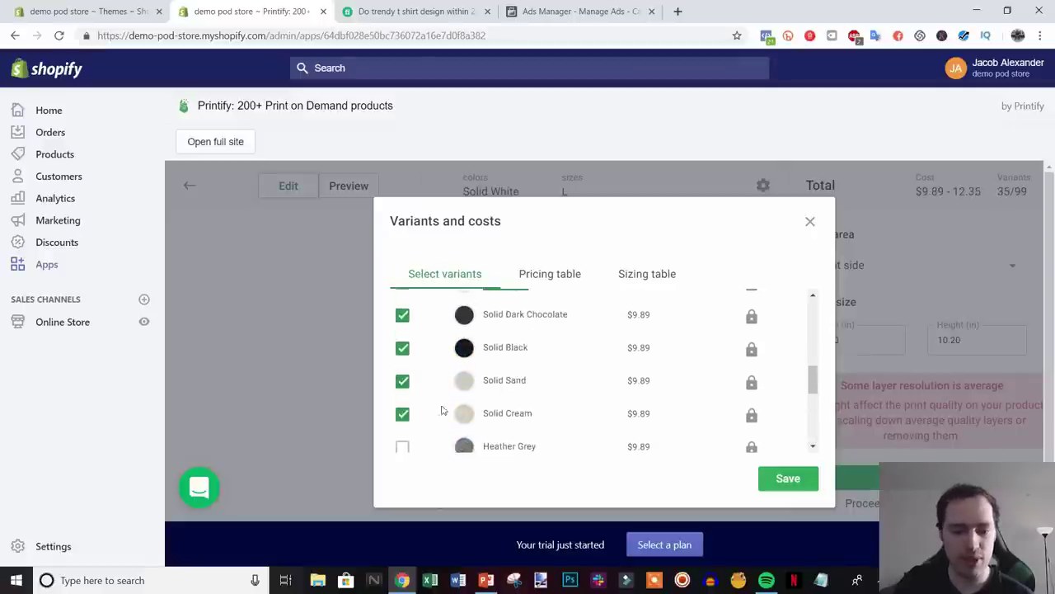
click(402, 413)
click(402, 380)
click(402, 347)
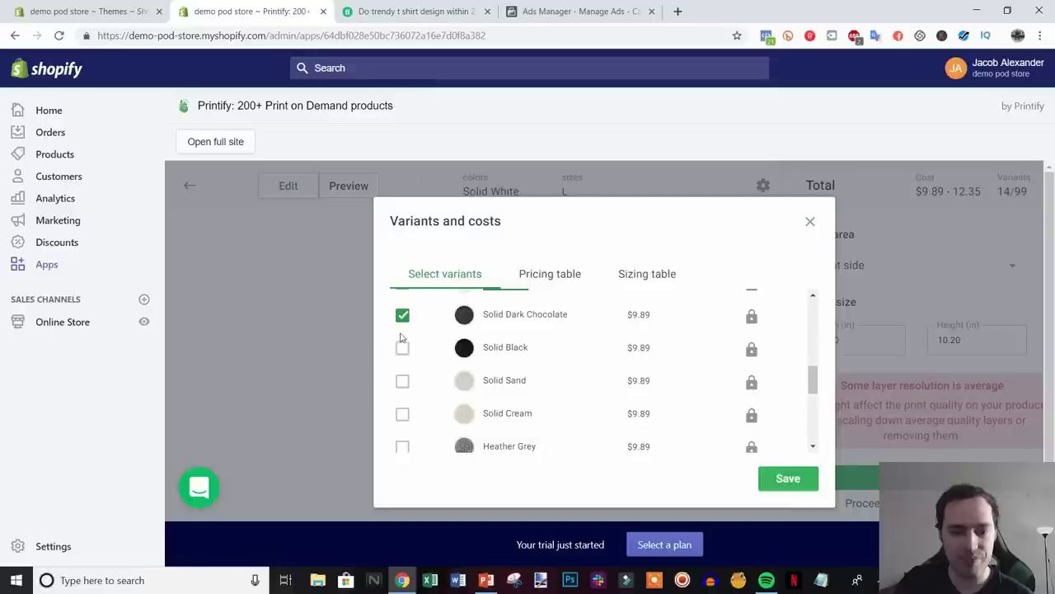
click(402, 314)
- Confirm only Solid White remains, with 7 of 100 variants in sizes XS–3XL
scroll(550, 407, up, 1)
scroll(701, 399, up, 6)
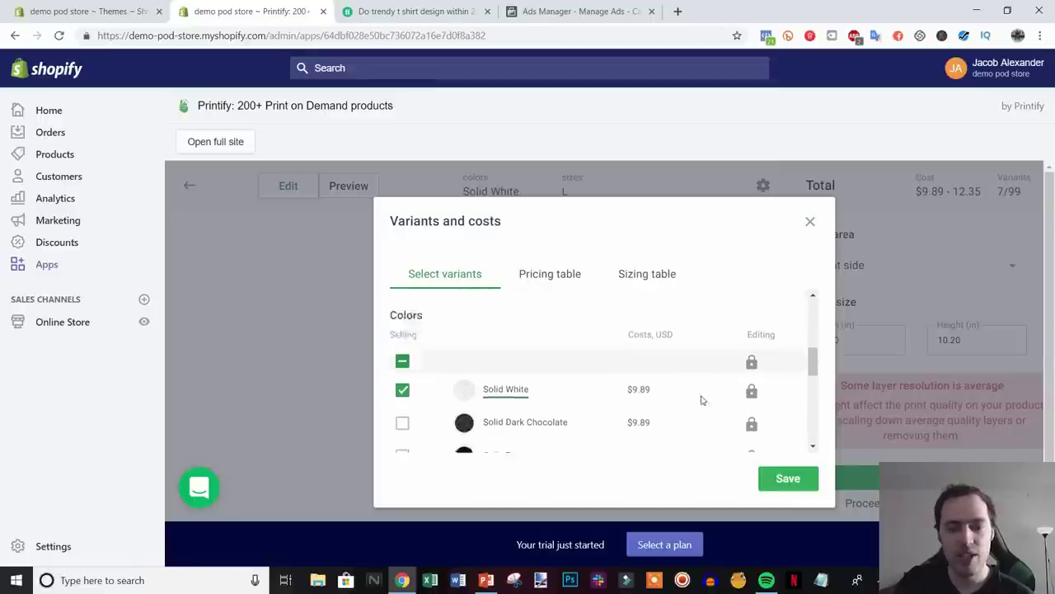
scroll(718, 426, down, 3)
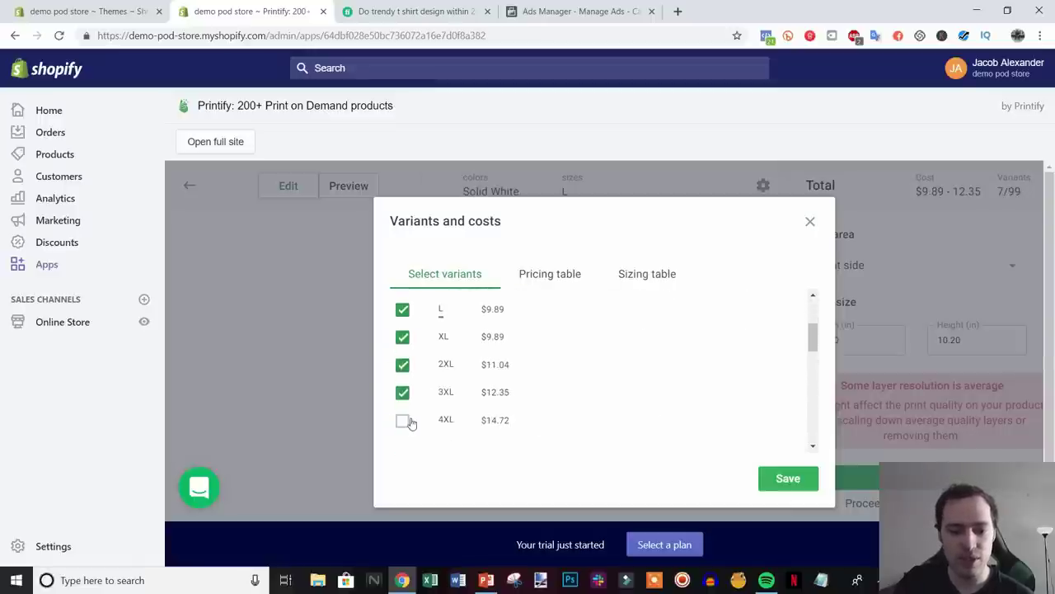
scroll(606, 413, down, 2)
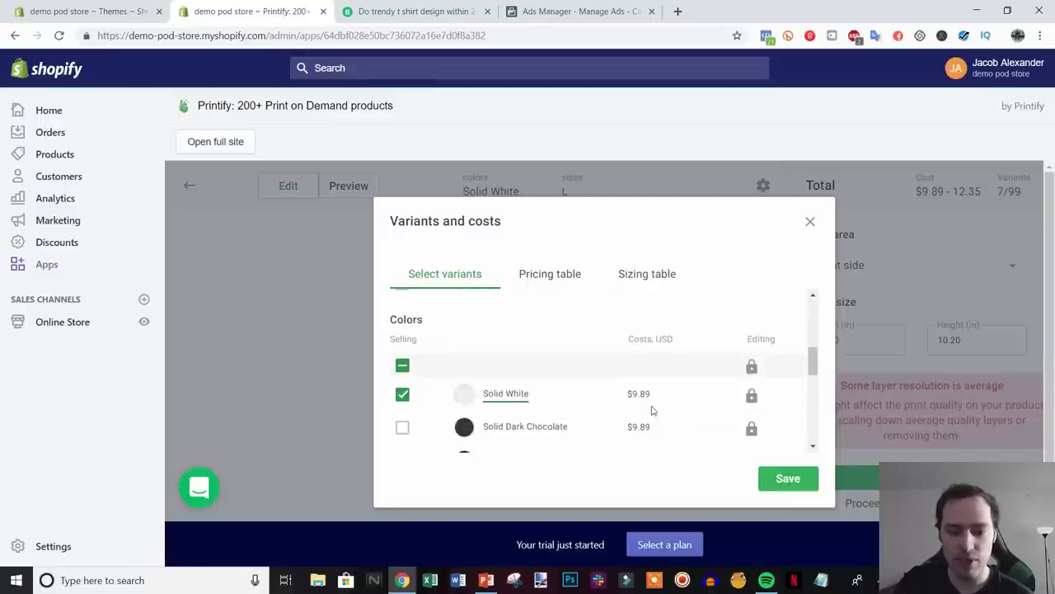
scroll(424, 367, up, 1)
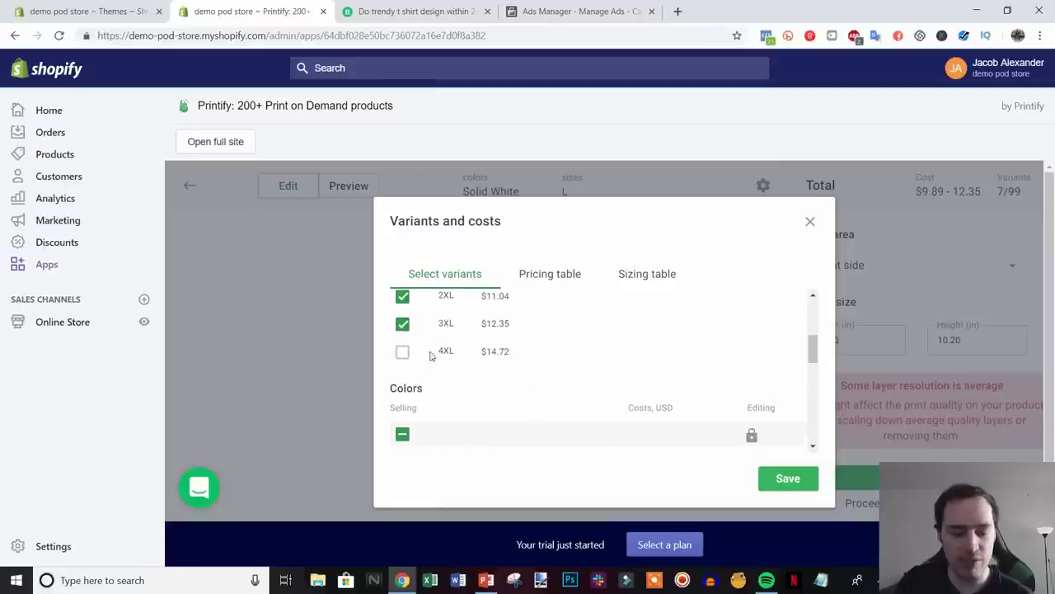
scroll(478, 375, down, 2)
scroll(544, 382, up, 2)
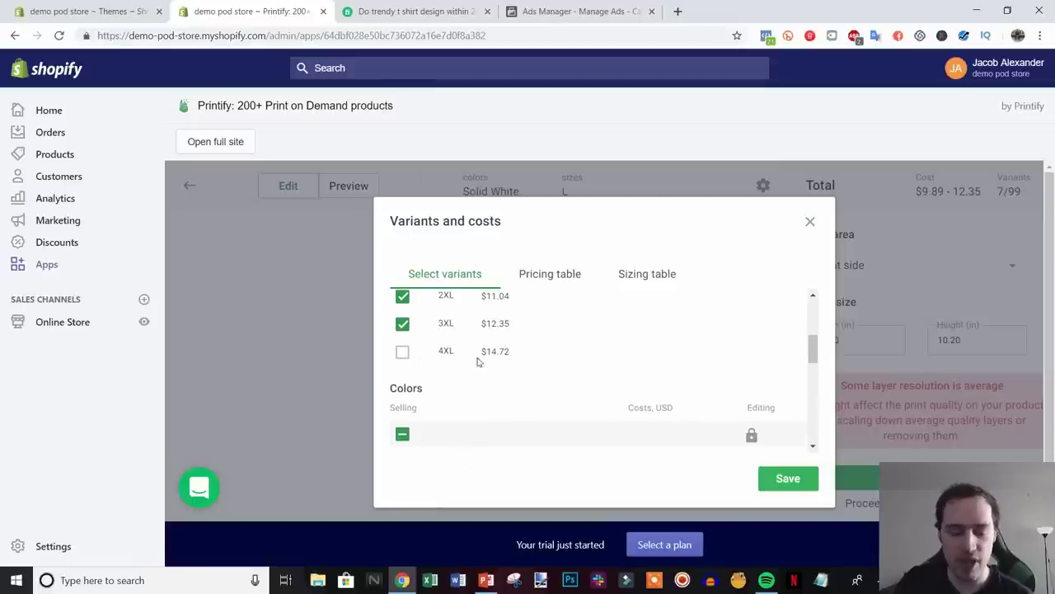
scroll(587, 383, up, 3)
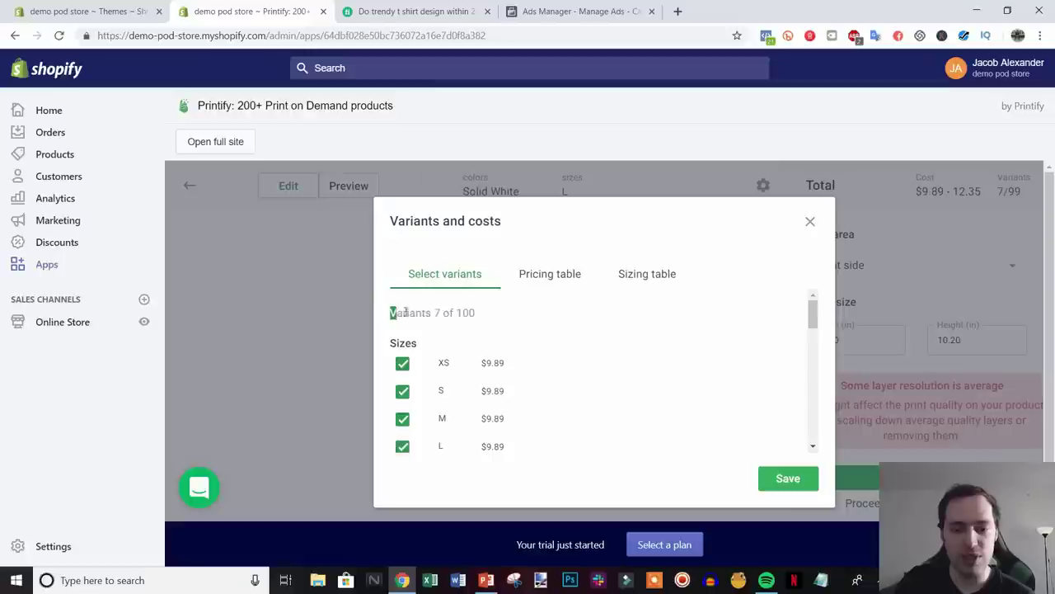
drag(391, 311, 487, 321)
scroll(610, 340, down, 2)
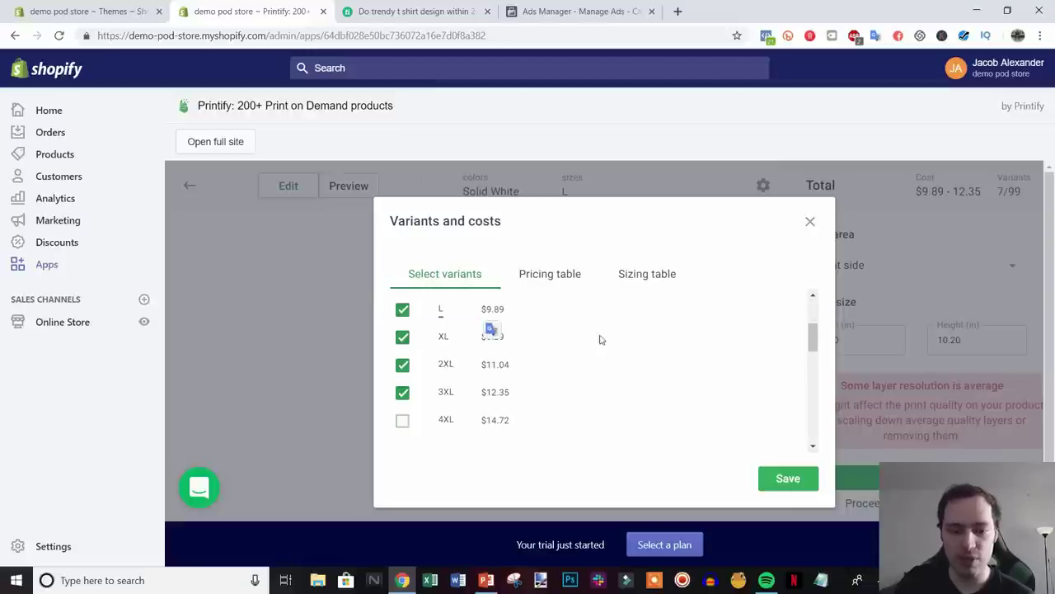
- Review the pricing table for the seven Solid White XS–3XL tee variants
click(567, 285)
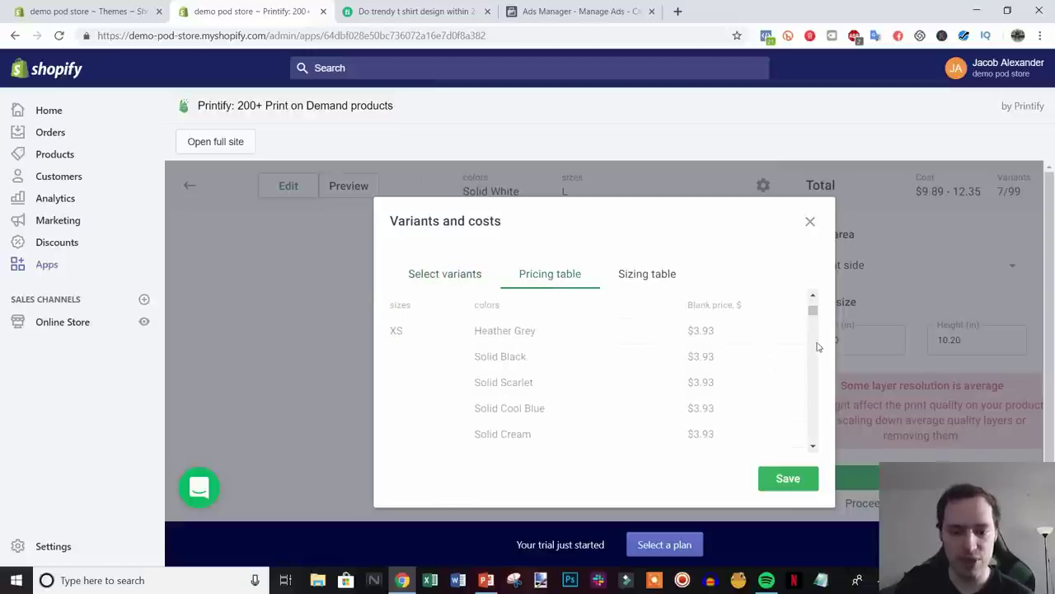
scroll(730, 362, up, 2)
scroll(729, 366, down, 3)
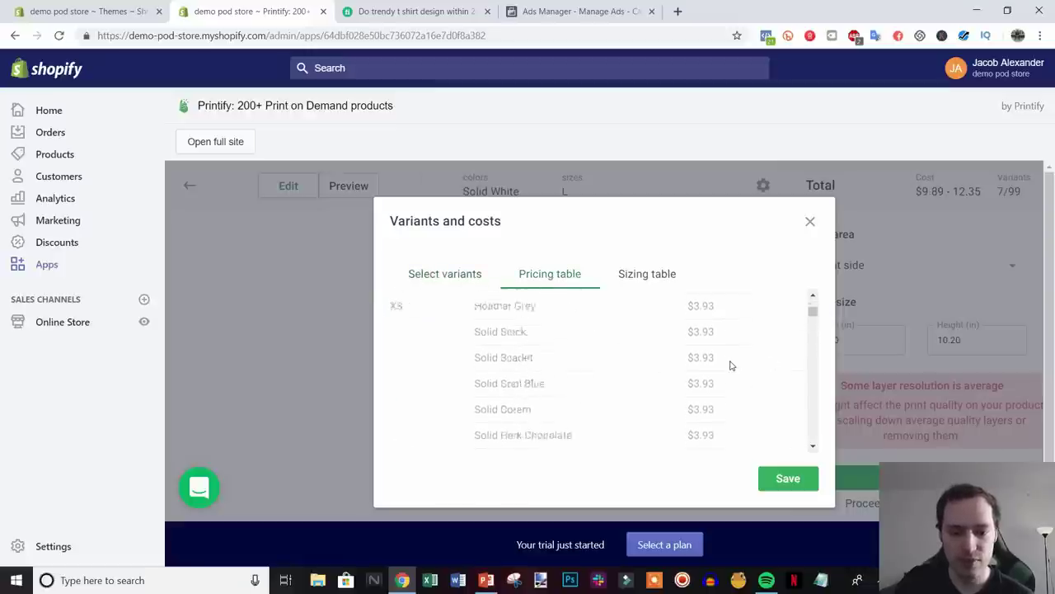
scroll(731, 365, down, 2)
scroll(730, 365, up, 2)
scroll(730, 365, down, 2)
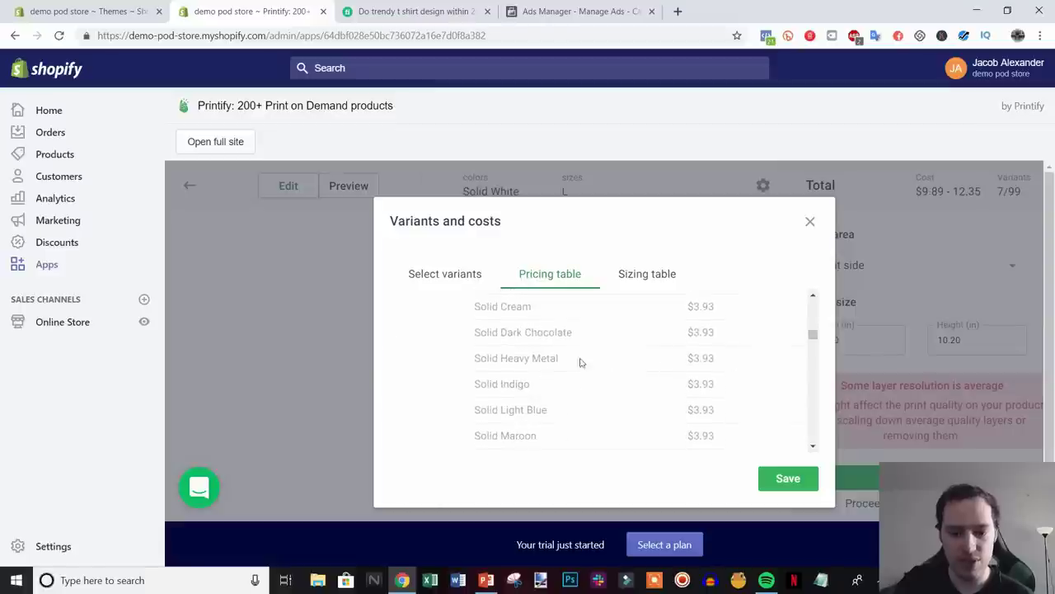
scroll(579, 362, down, 5)
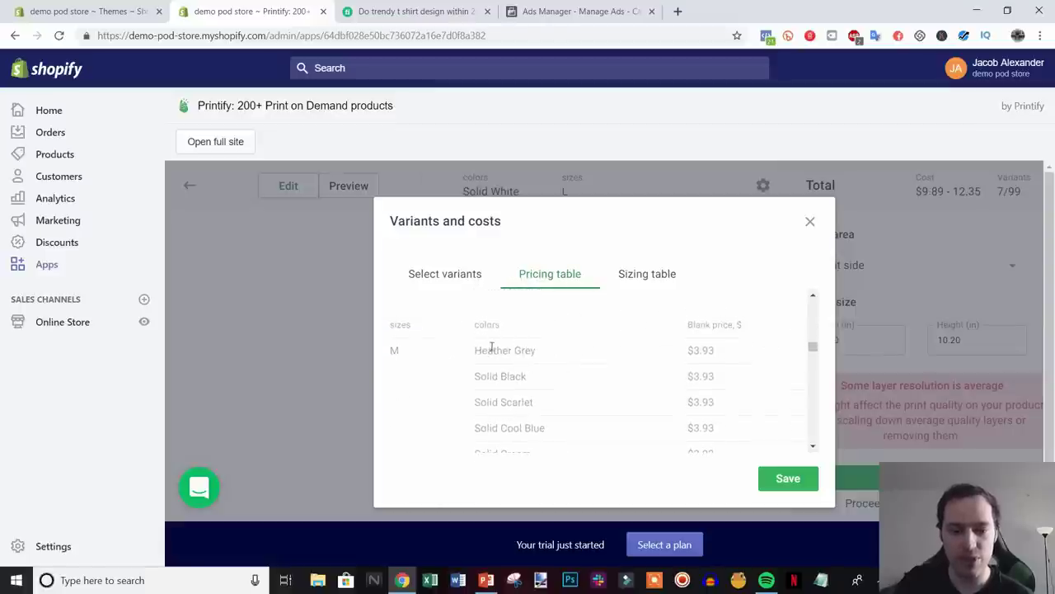
- Check the size measurements table, then save the white-only XS–3XL variant selection
click(655, 283)
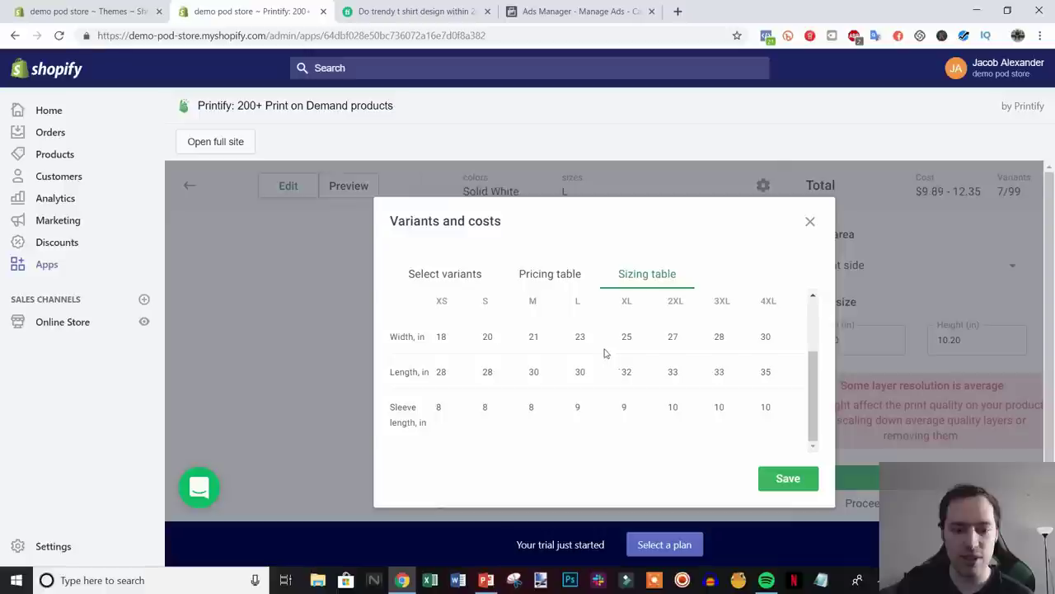
click(445, 274)
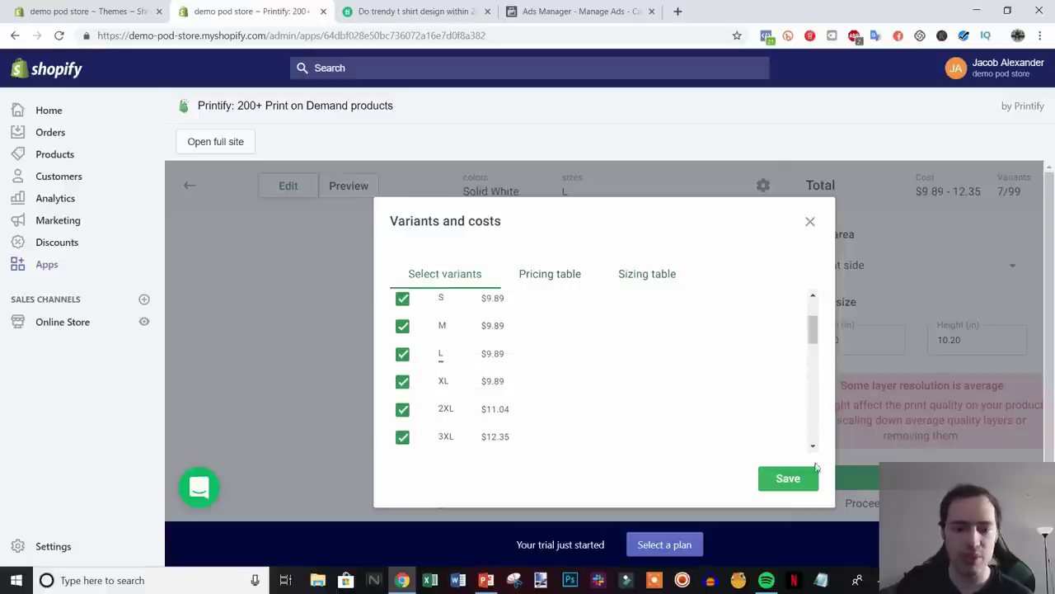
click(789, 478)
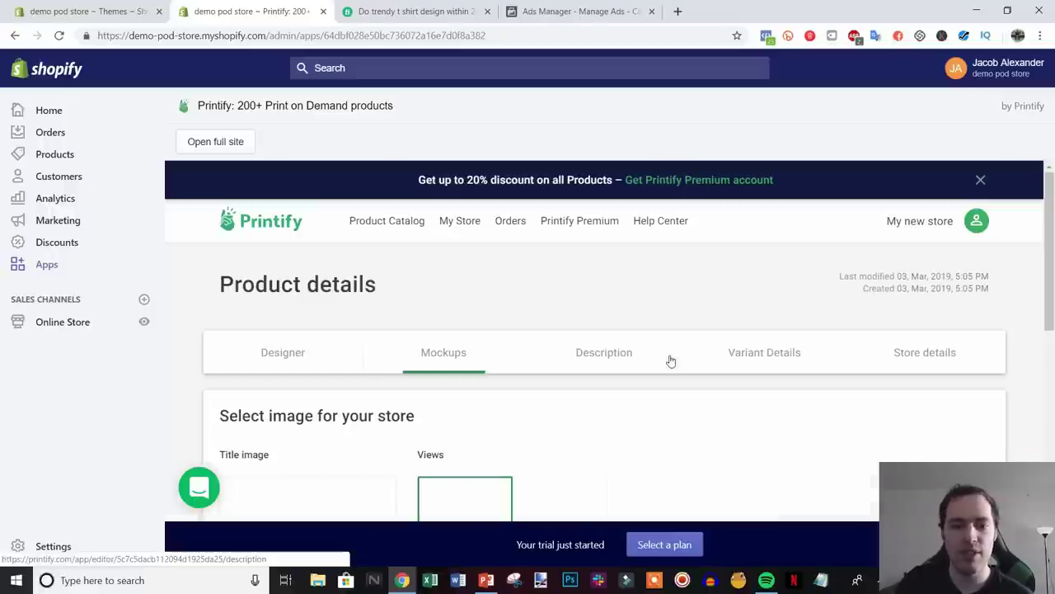
- Look over the white tee mockups with the green logo and continue to the Description step
scroll(773, 434, down, 4)
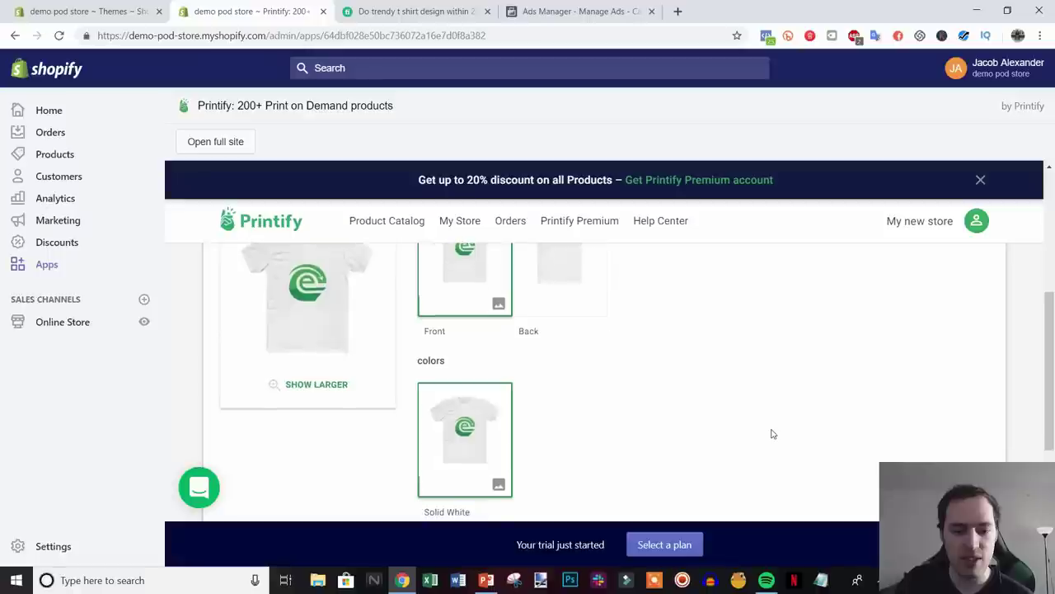
scroll(825, 412, up, 1)
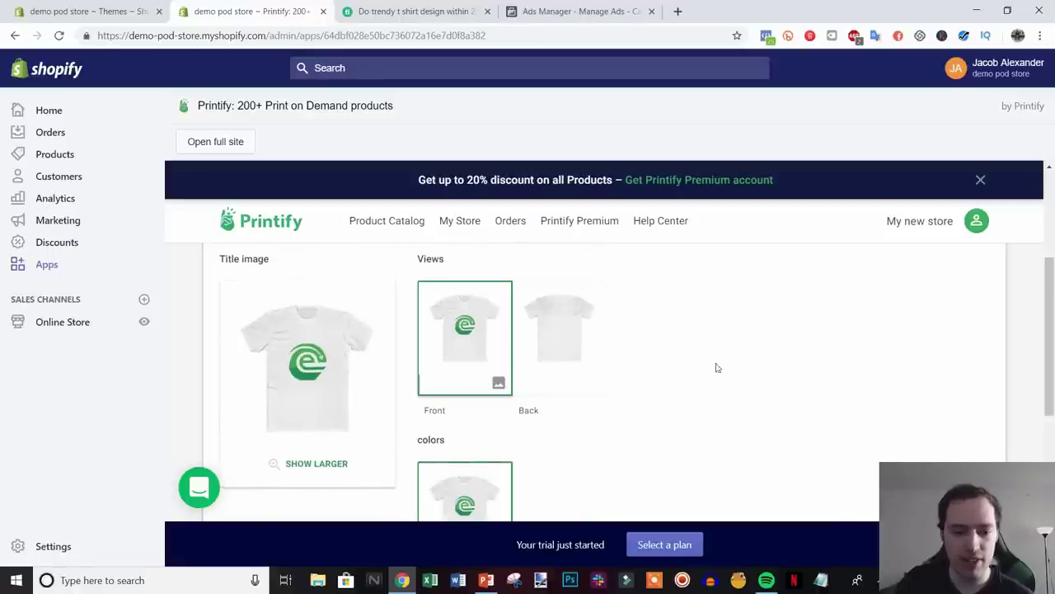
scroll(716, 365, down, 2)
scroll(746, 367, down, 1)
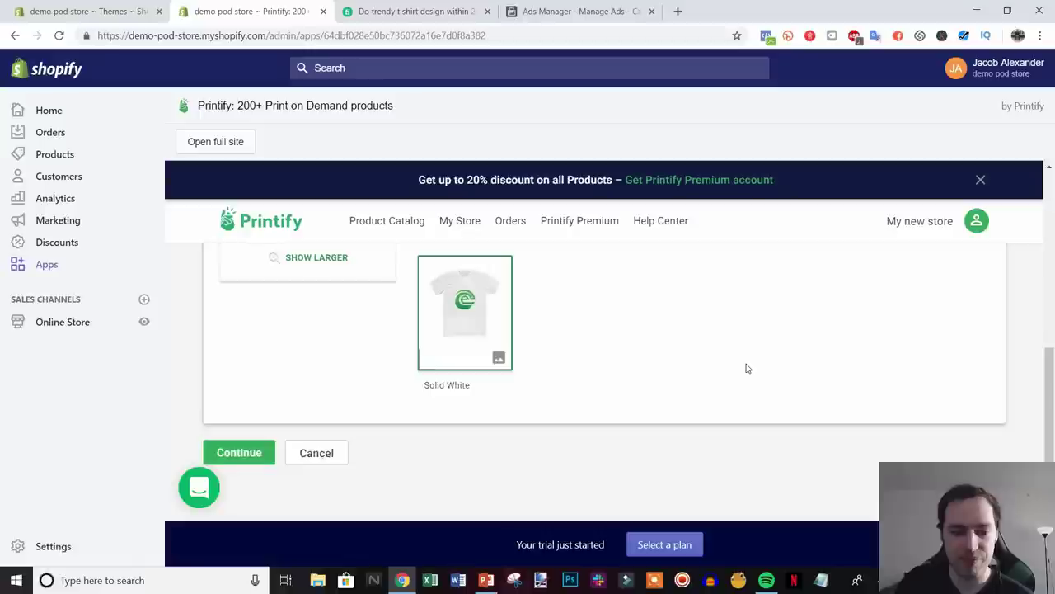
click(236, 444)
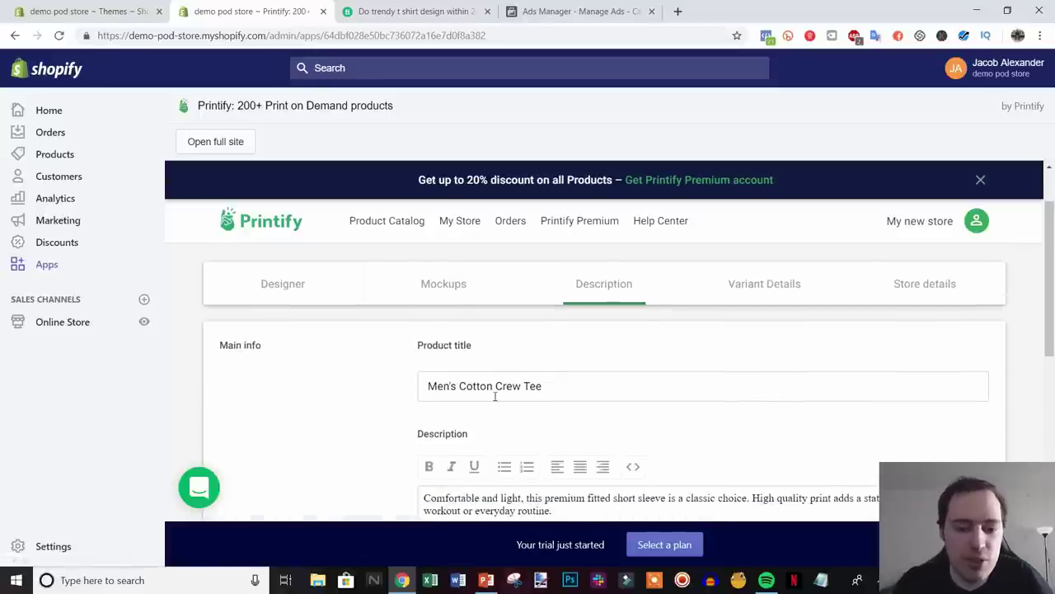
- Replace the product title 'Men's Cotton Crew Tee' with 'Casual Ecommerce Tee'
drag(569, 376, 360, 370)
text(C)
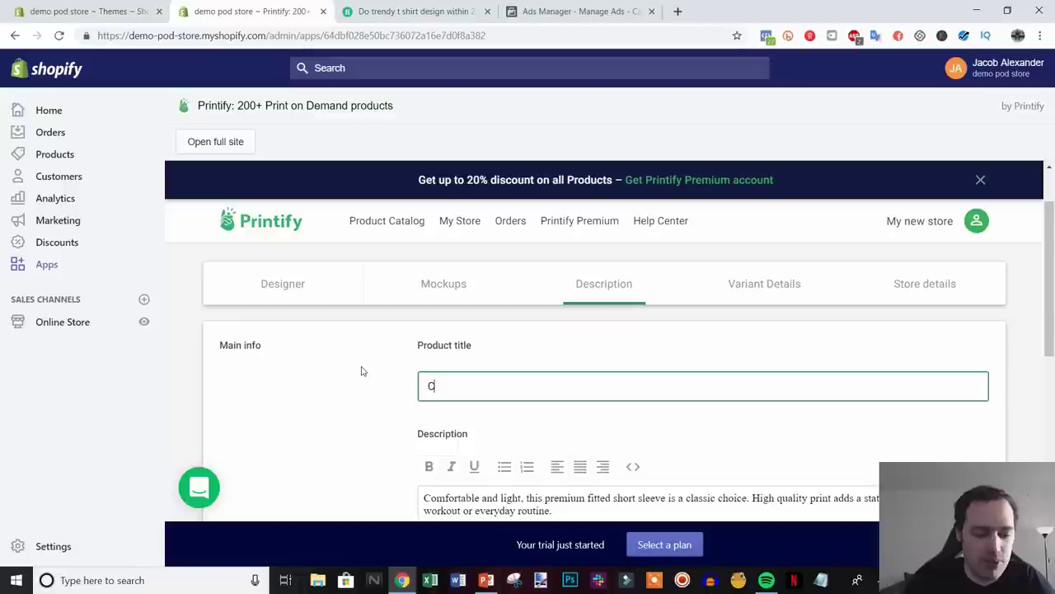
text(asual Ecommerce Tee)
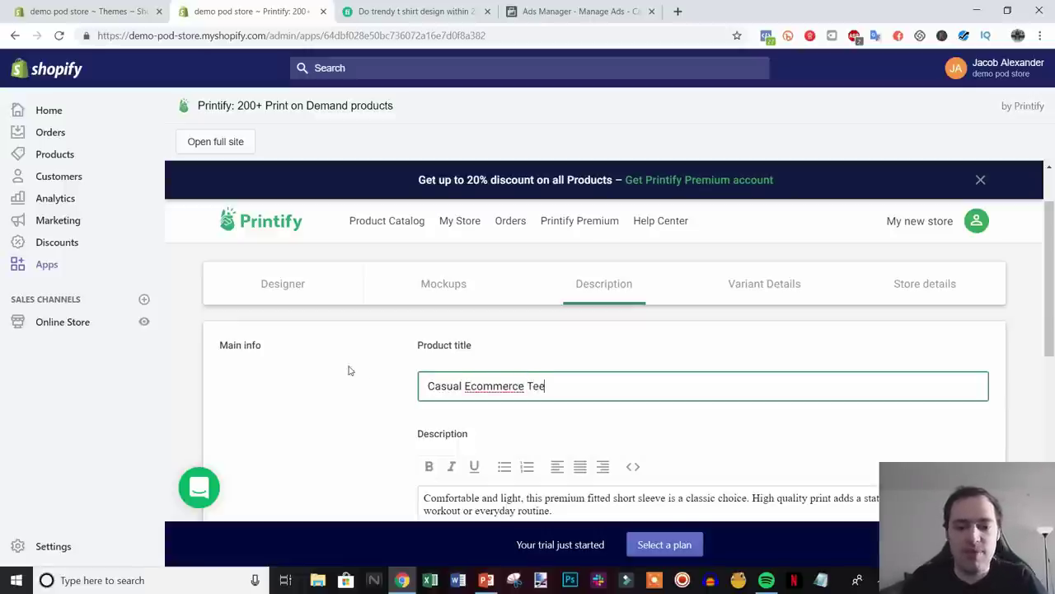
scroll(338, 370, down, 2)
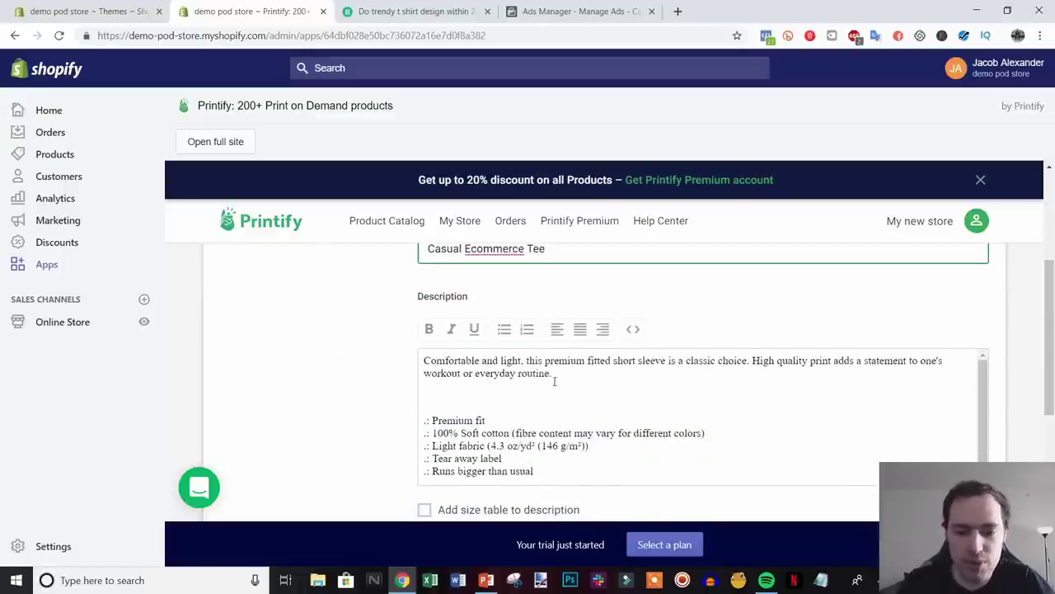
- Add the imperial XS–3XL size table to the product description
click(426, 362)
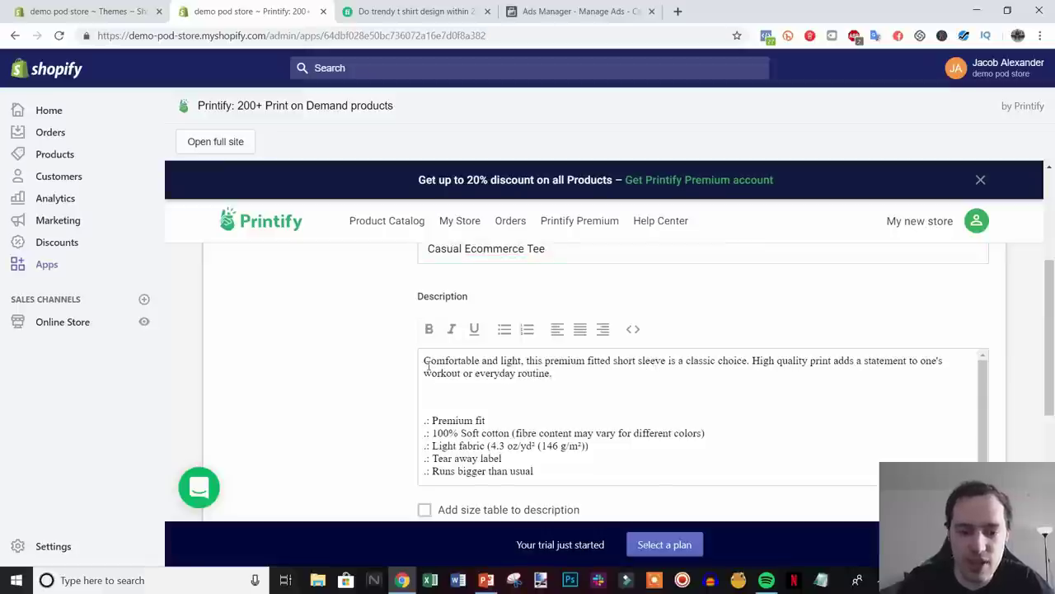
drag(424, 373, 785, 471)
double_click(442, 373)
click(602, 387)
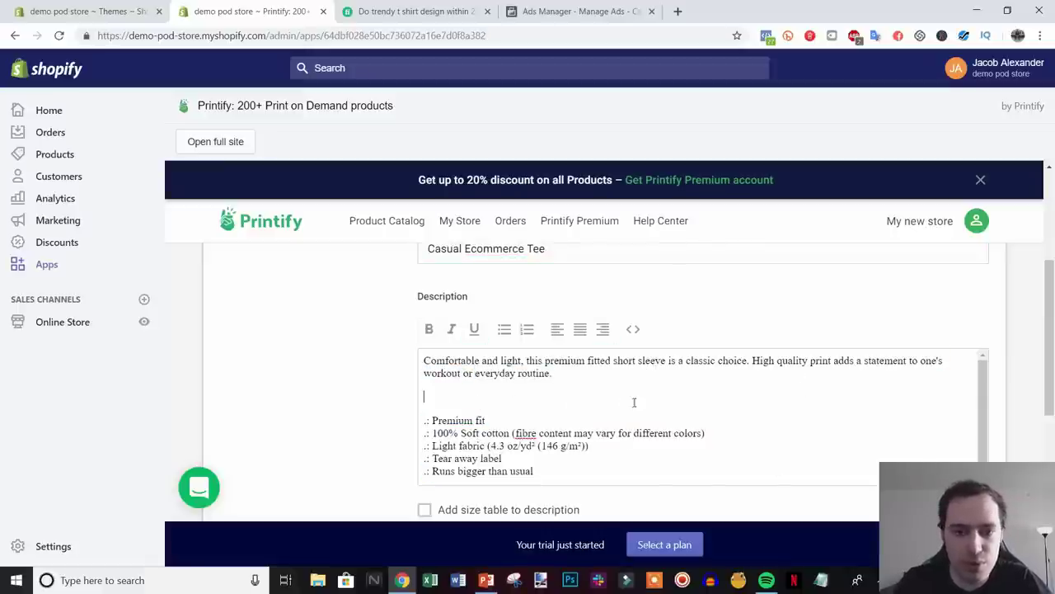
scroll(1006, 382, down, 2)
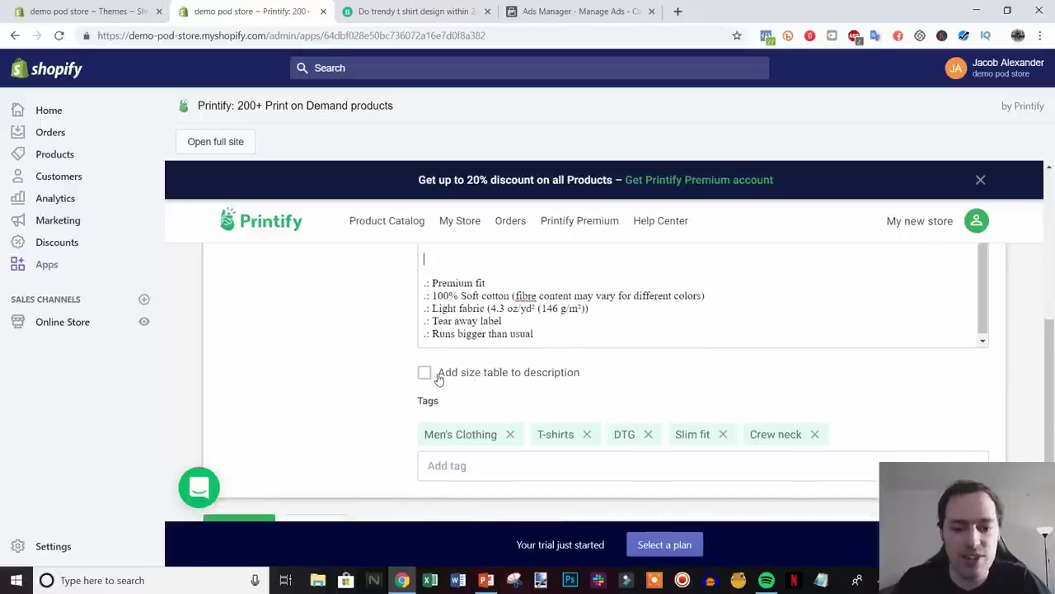
click(464, 374)
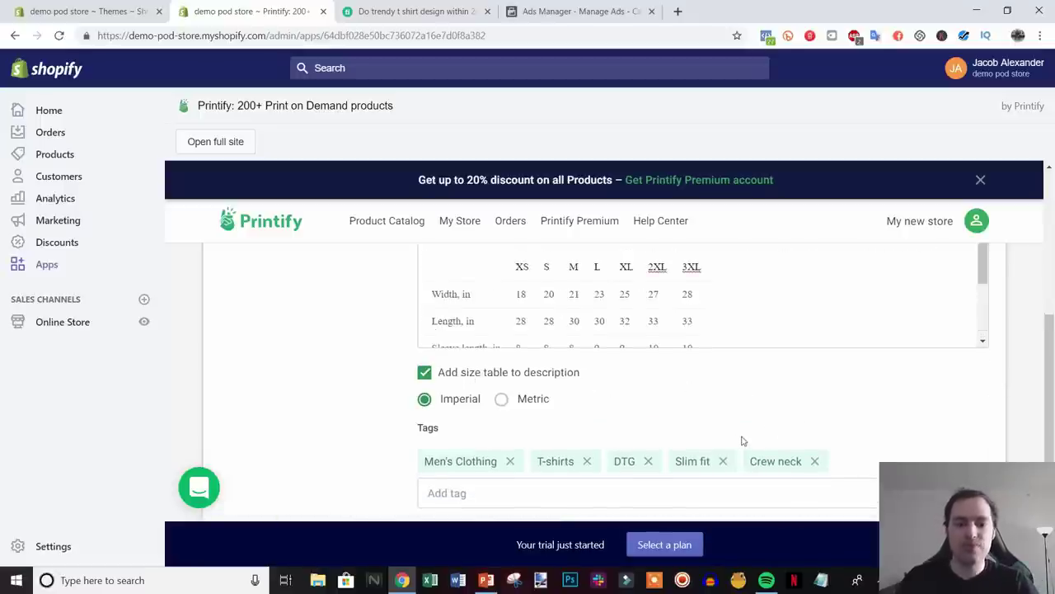
scroll(745, 441, up, 1)
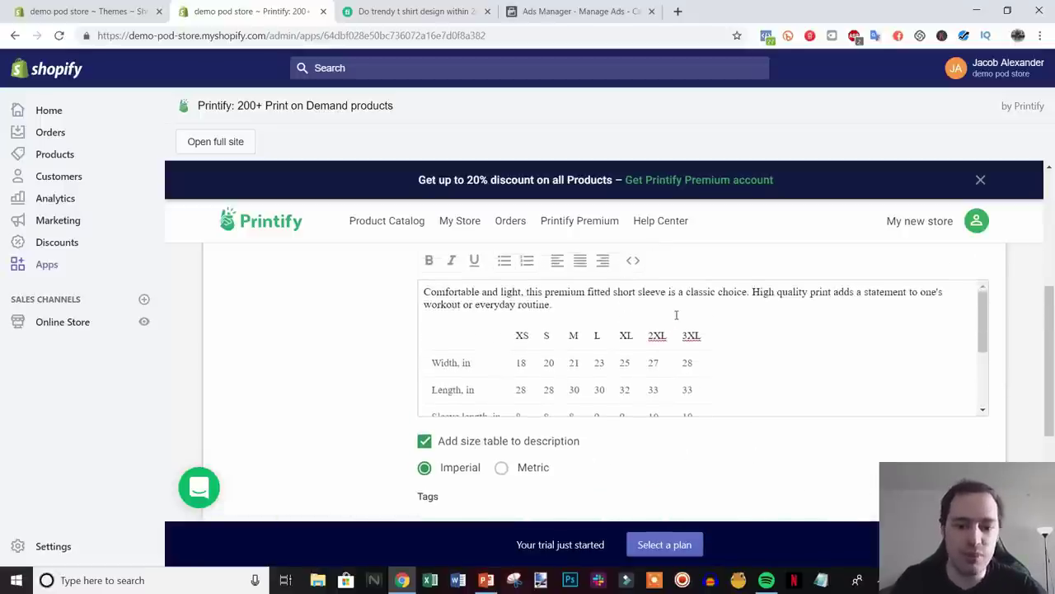
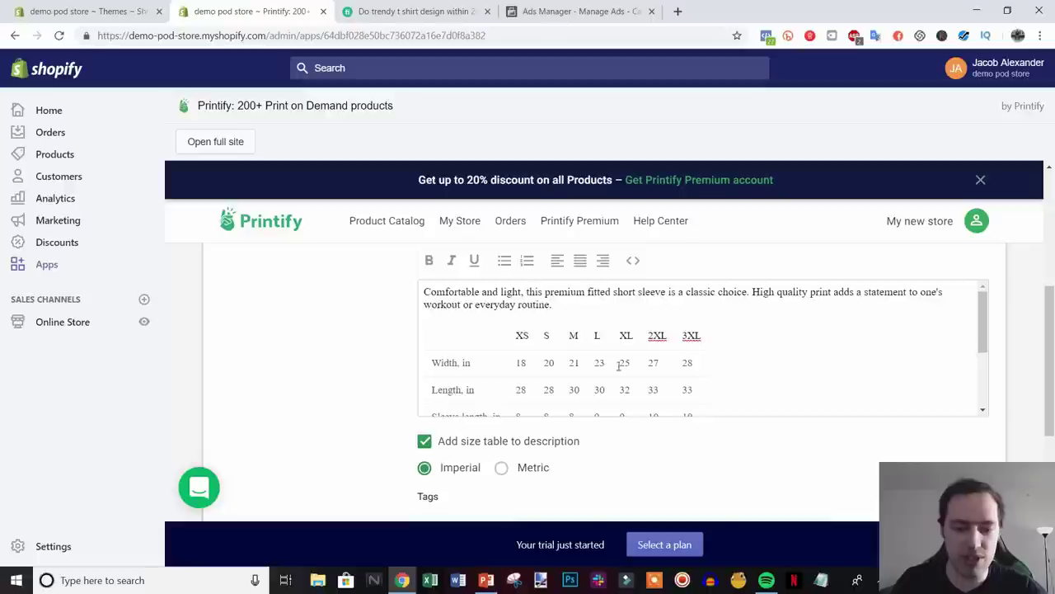
- Switch the T-shirt size table to centimetres and back to inches
scroll(627, 363, down, 2)
scroll(649, 356, up, 3)
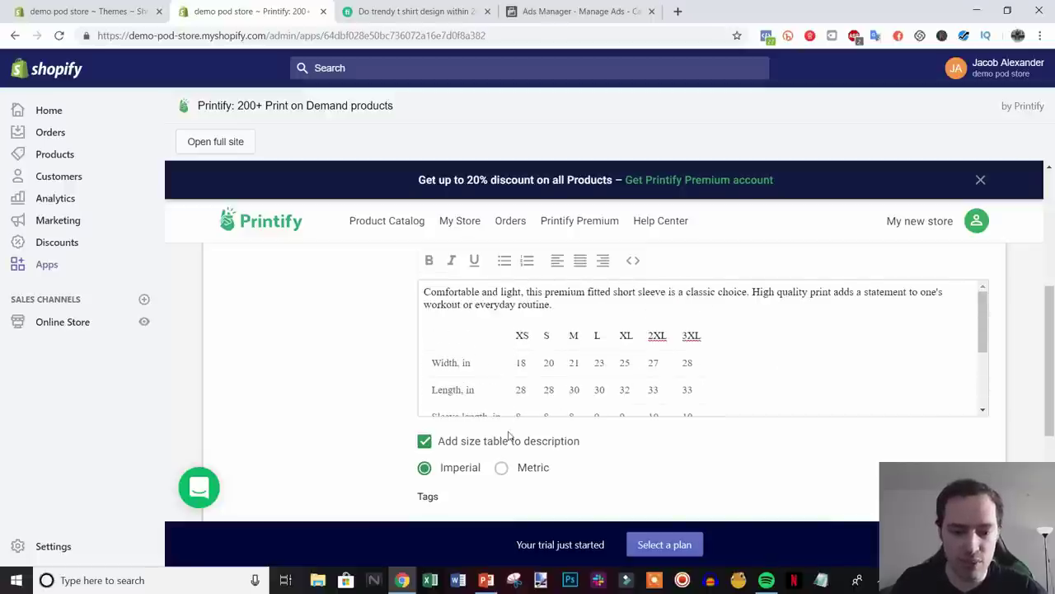
scroll(664, 441, down, 1)
scroll(664, 441, down, 1)
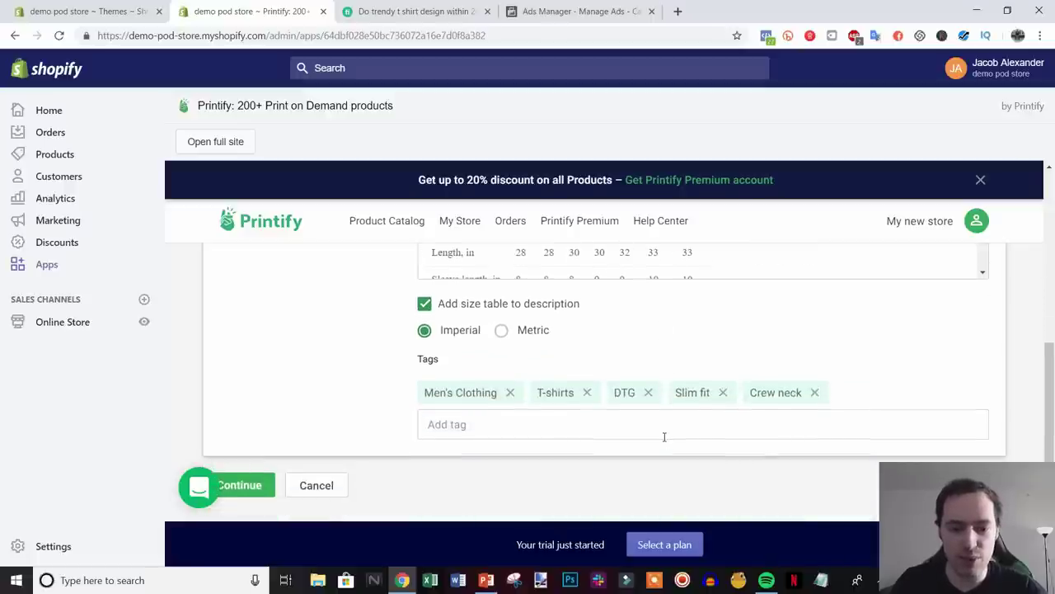
scroll(656, 425, up, 1)
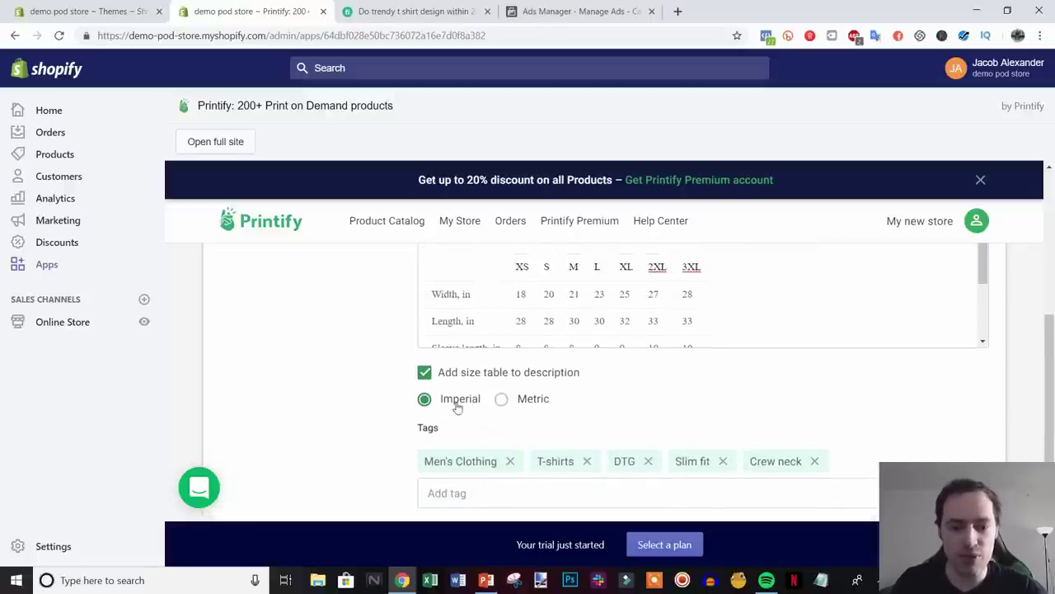
click(519, 406)
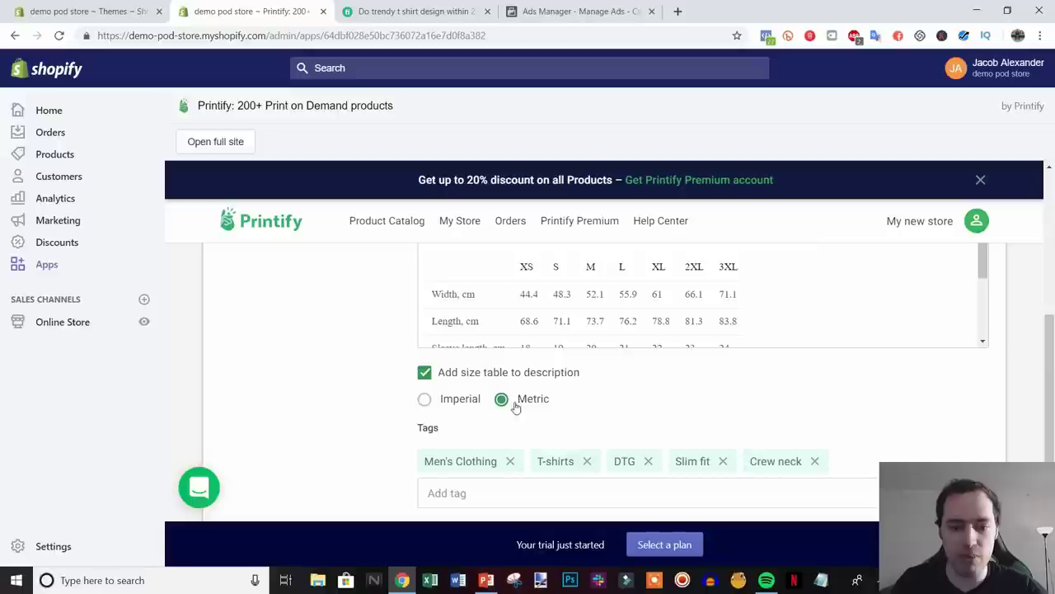
click(456, 402)
- Add the product tag 'tee' and continue to variant pricing
scroll(930, 332, down, 5)
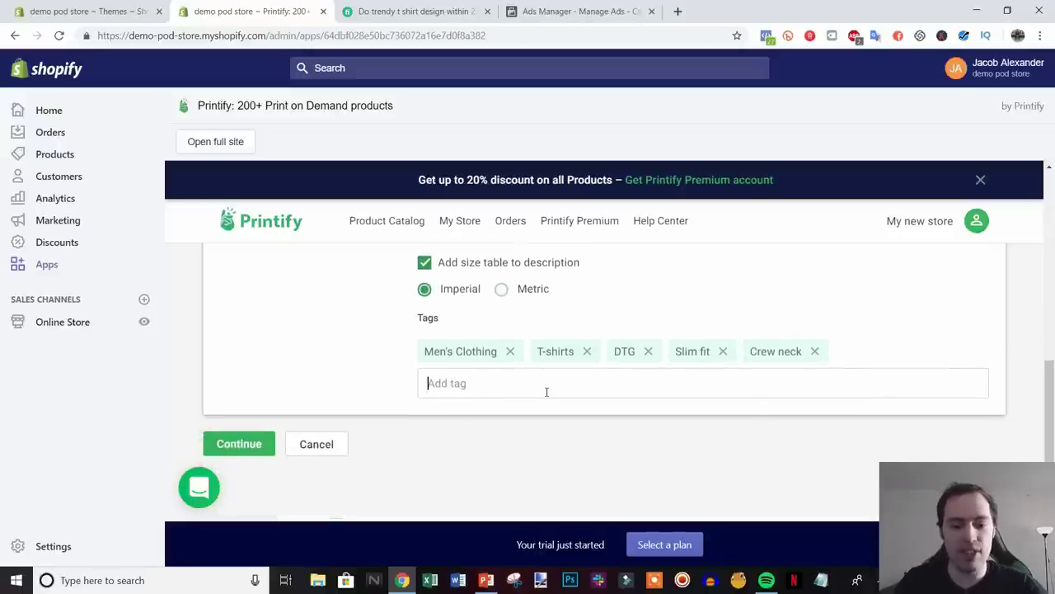
text(tee)
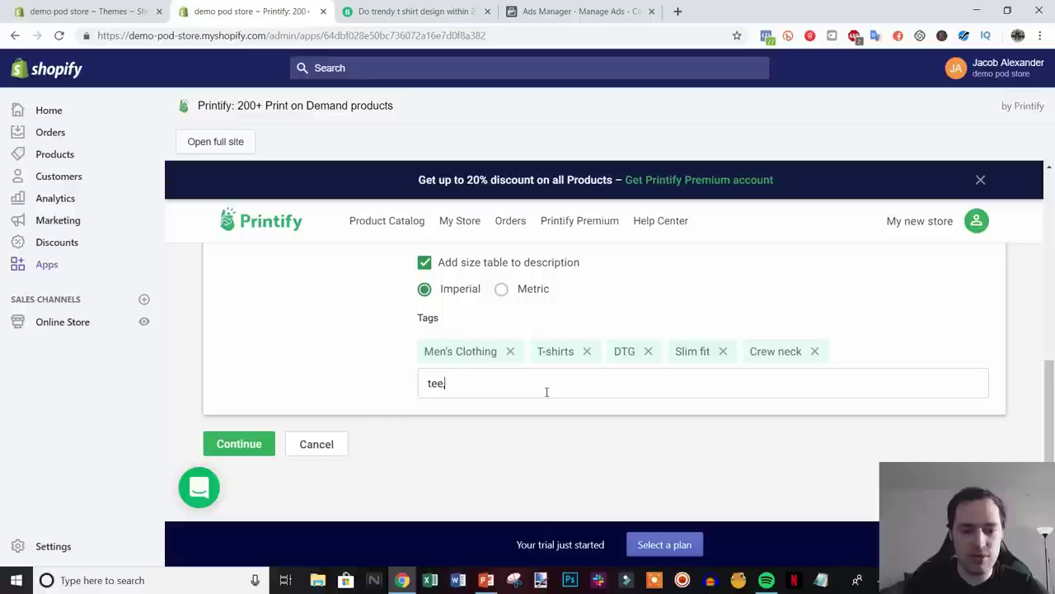
key(Return)
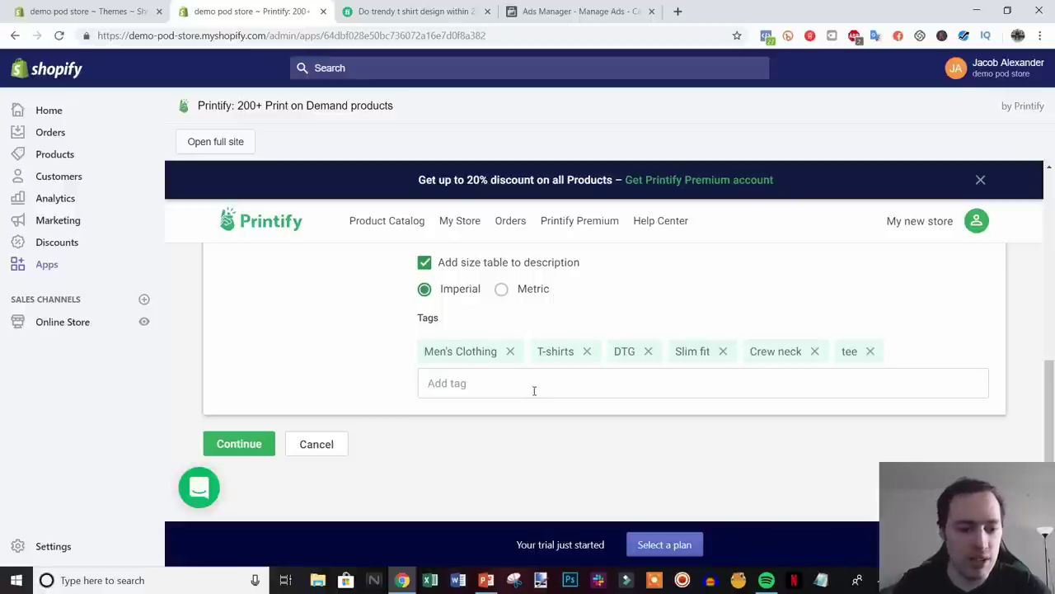
click(234, 446)
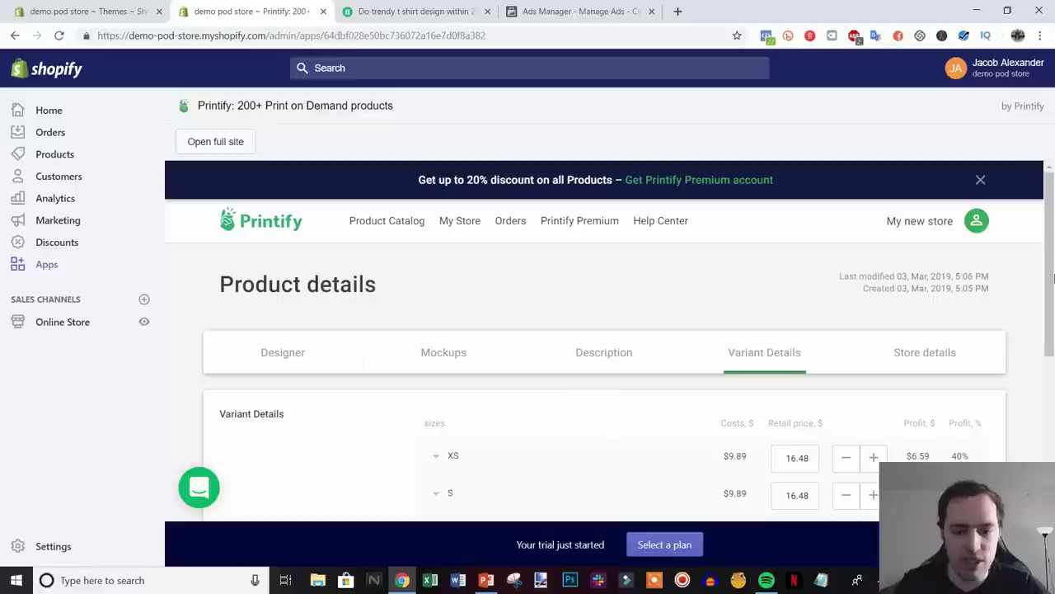
- Set the XS, S, M, L and XL retail prices to 17.99
scroll(977, 338, down, 2)
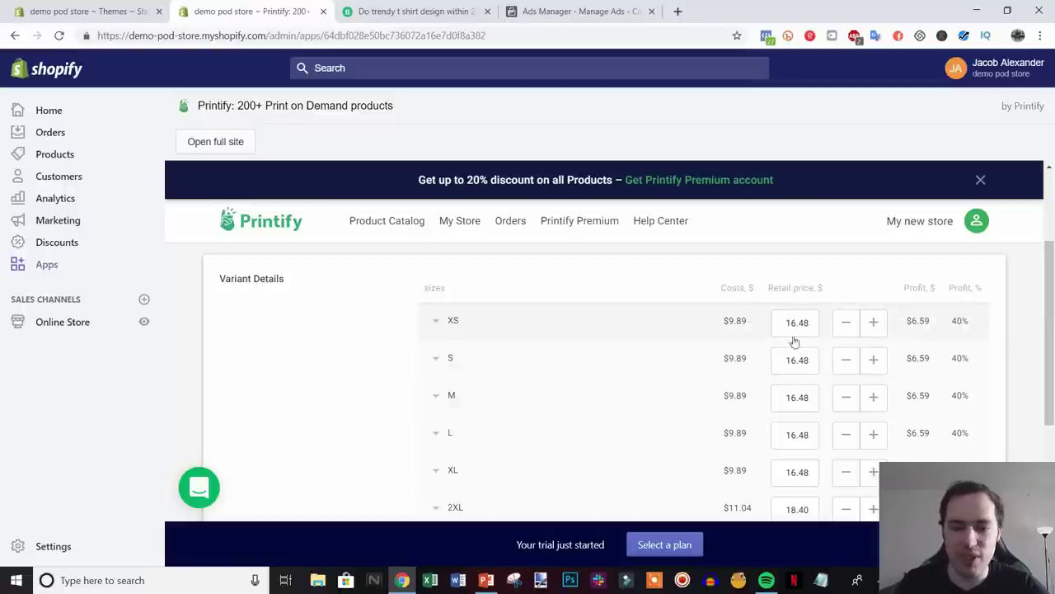
drag(791, 324, 843, 324)
text(7.99)
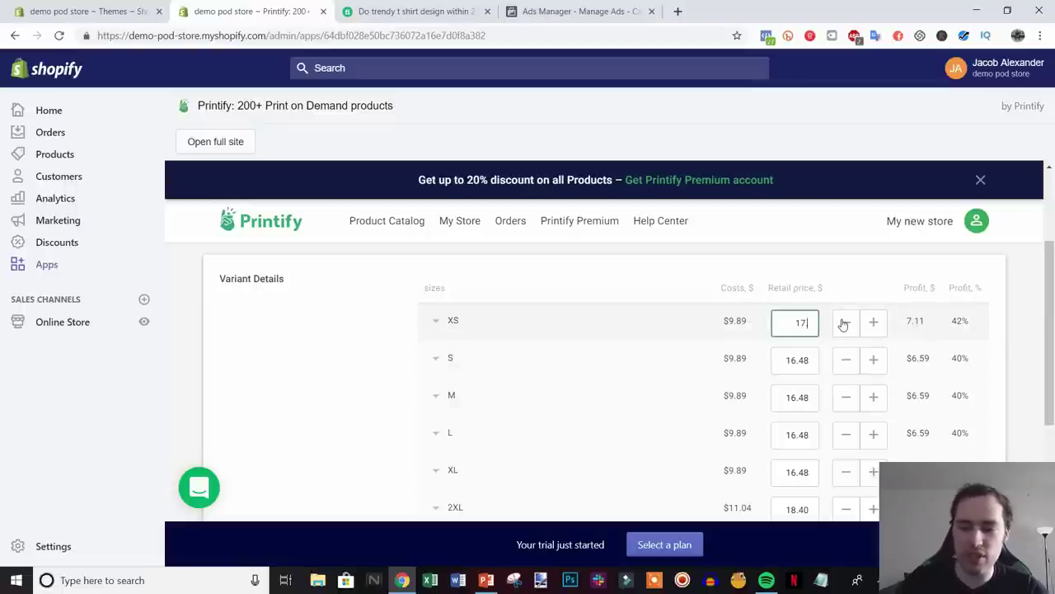
double_click(793, 322)
key(ctrl+c)
double_click(800, 360)
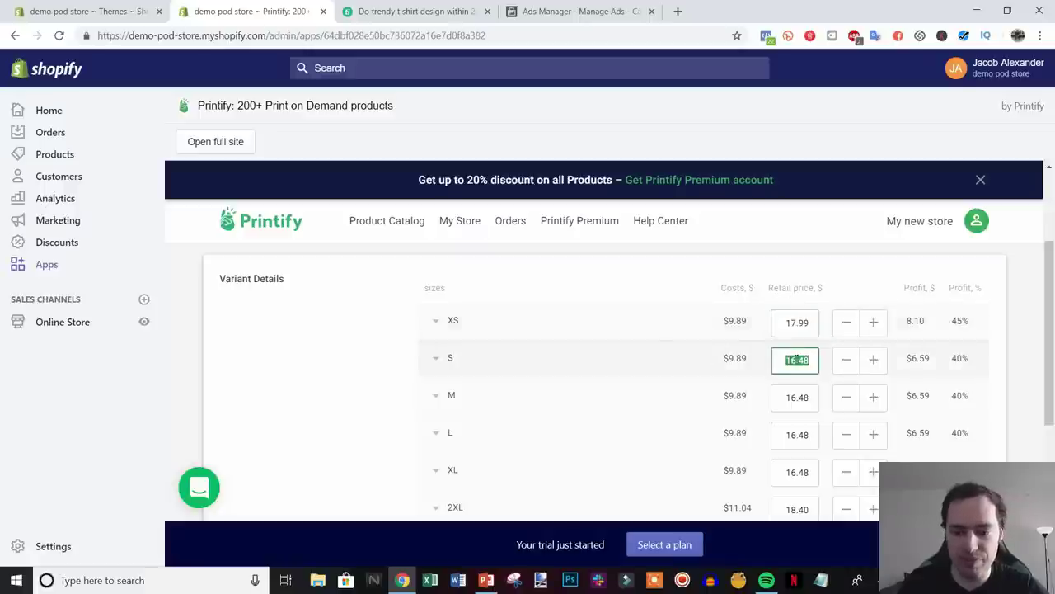
key(ctrl+v)
double_click(803, 397)
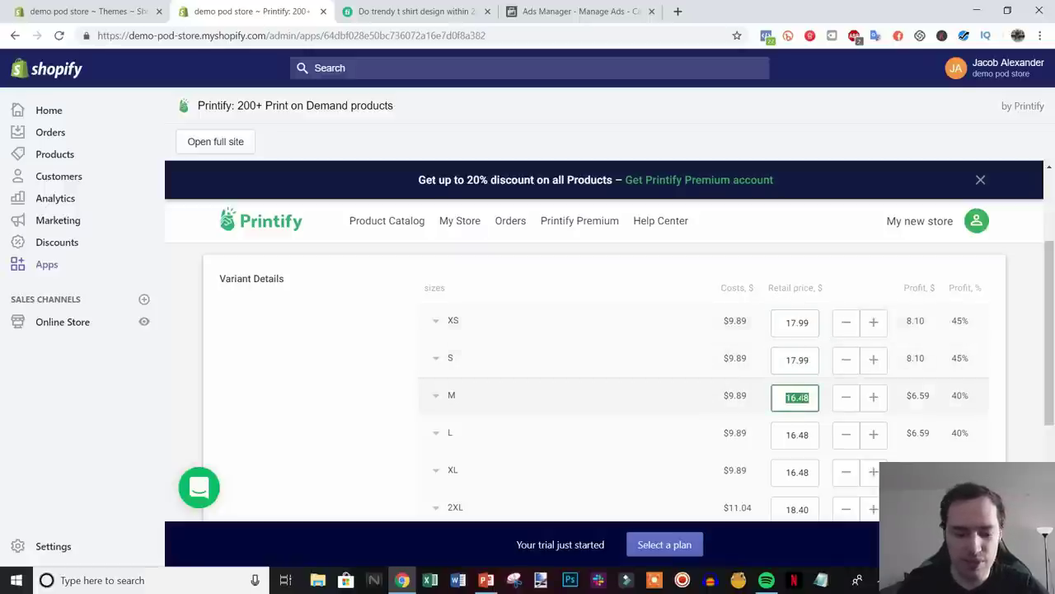
key(ctrl+v)
double_click(798, 435)
key(ctrl+v)
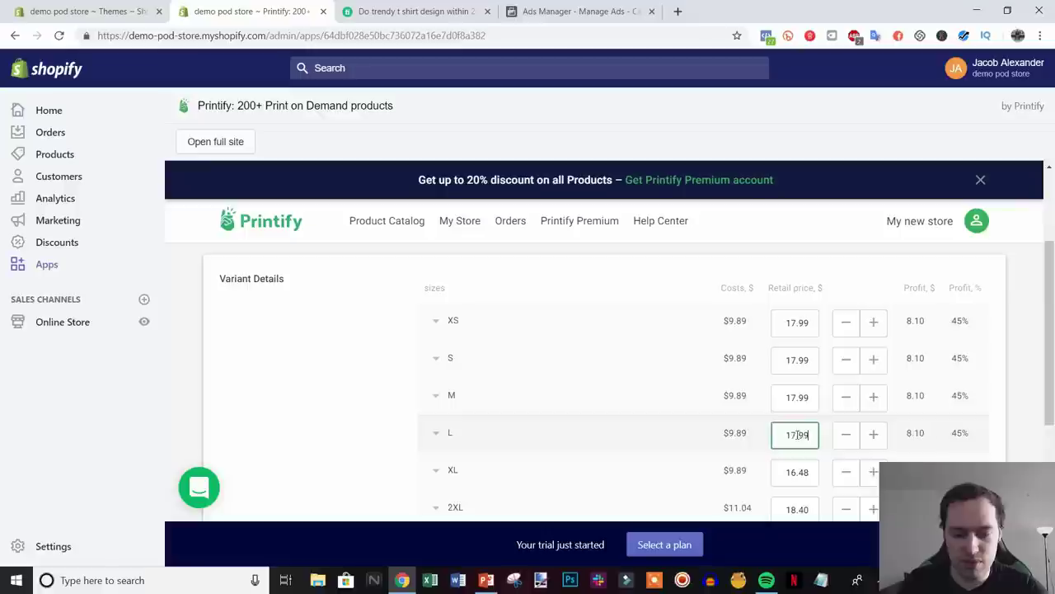
double_click(798, 471)
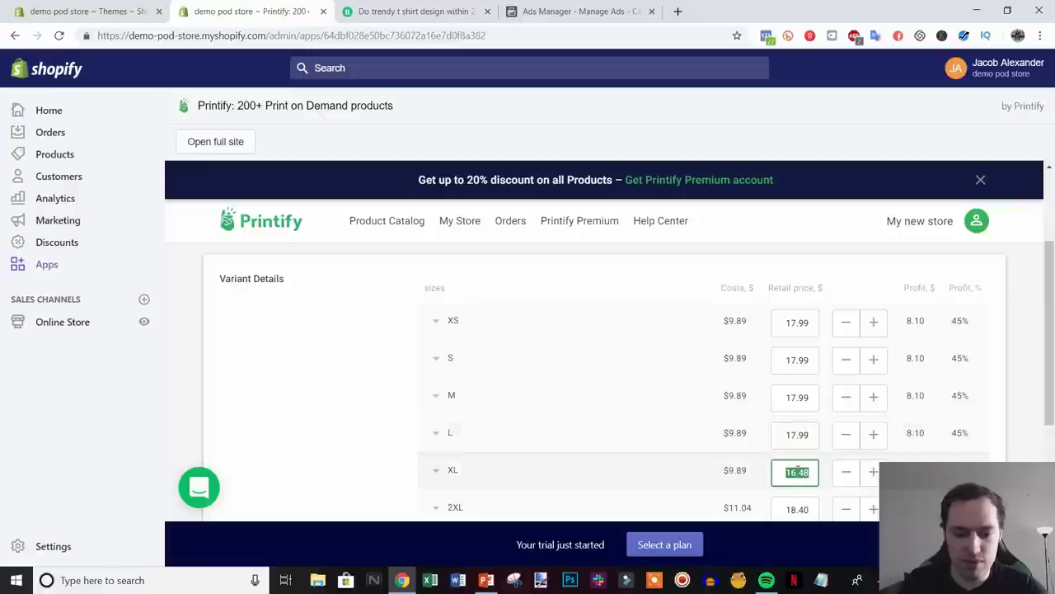
key(ctrl+v)
- Set the 2XL and 3XL retail prices to 18.99 and save the prices
scroll(775, 443, down, 1)
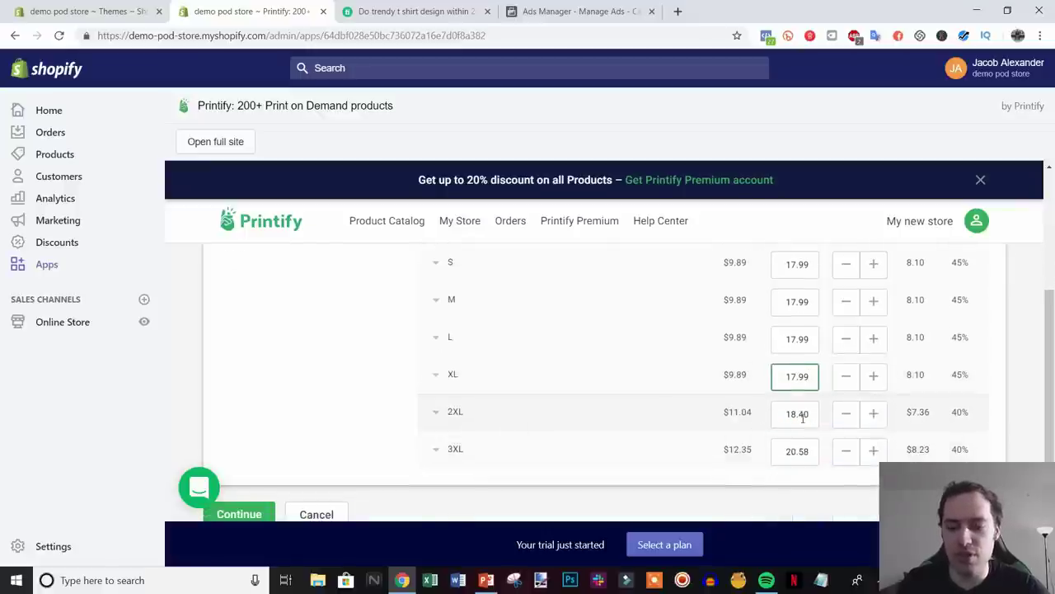
double_click(801, 415)
key(ctrl+v)
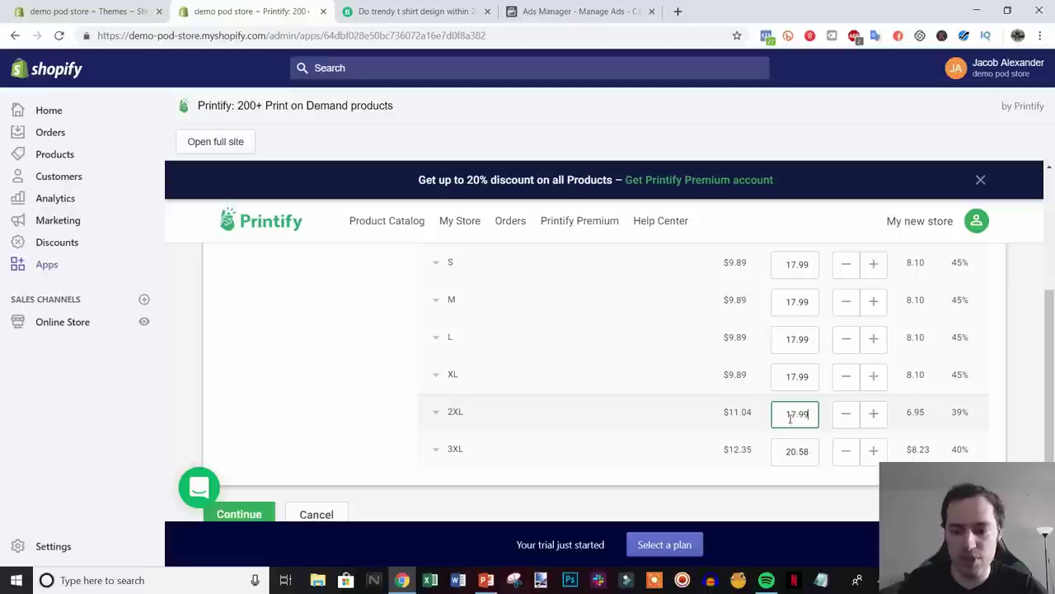
key(BackSpace)
text(8)
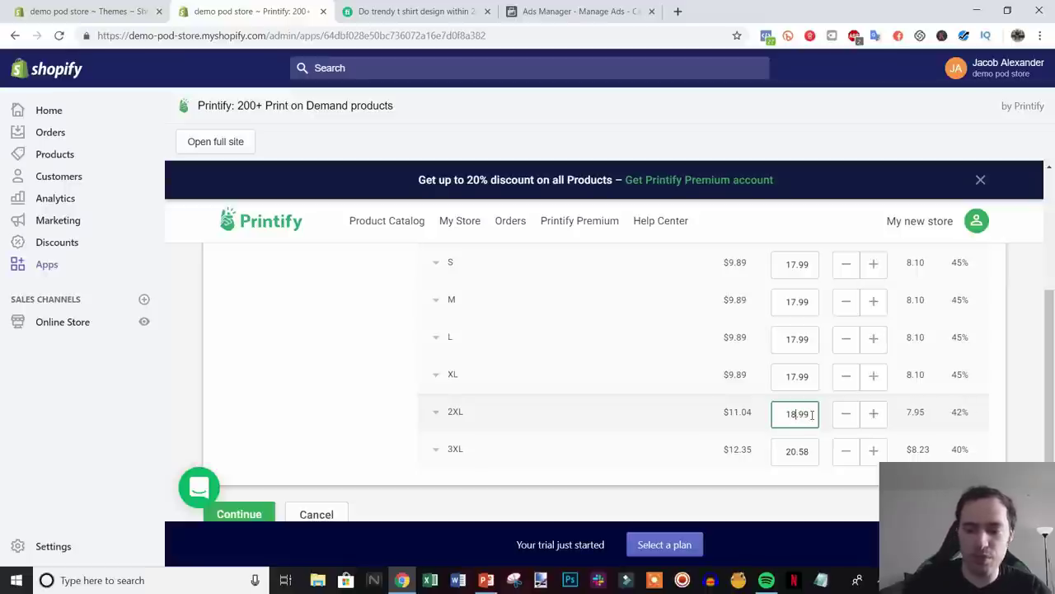
double_click(797, 452)
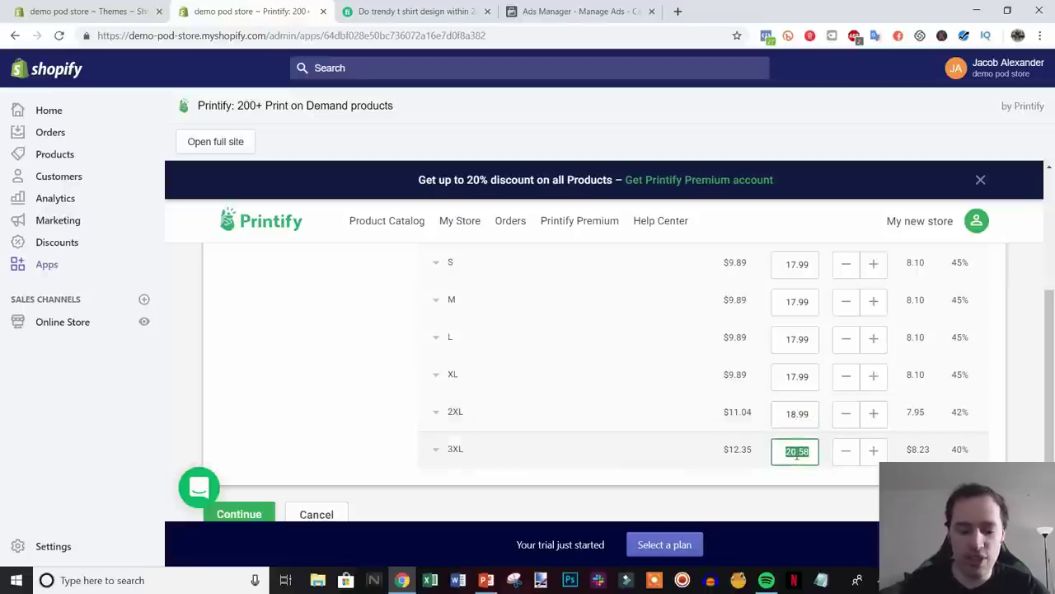
key(ctrl+v)
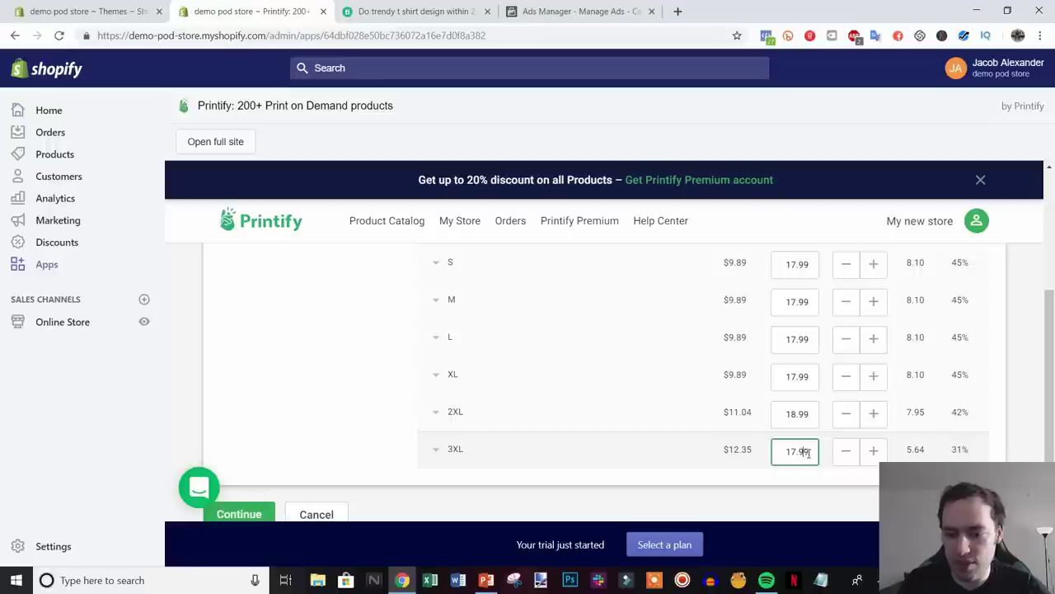
key(BackSpace)
text(8)
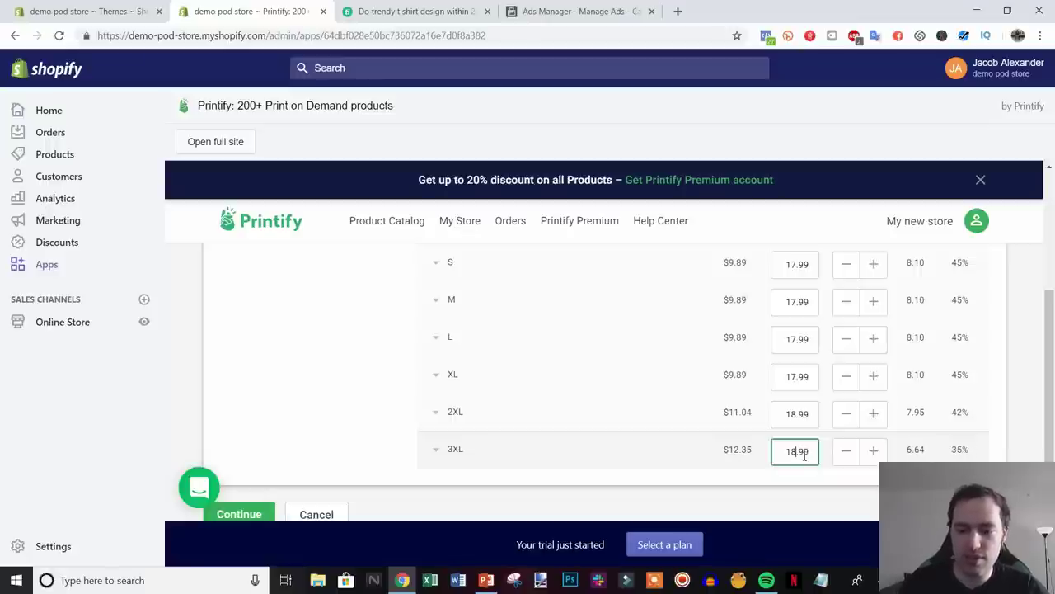
click(765, 465)
scroll(659, 445, down, 1)
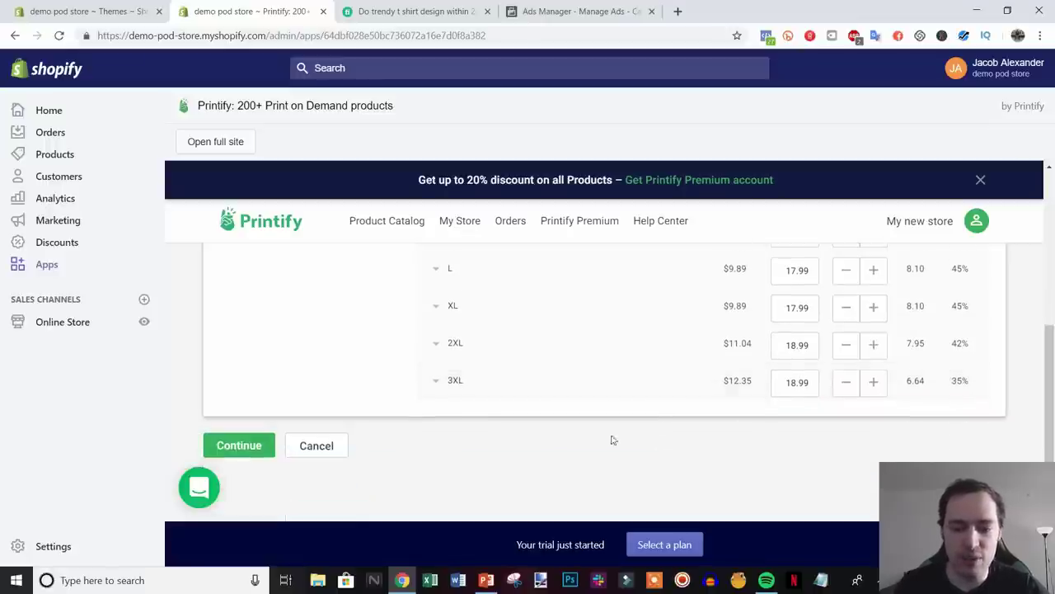
click(268, 445)
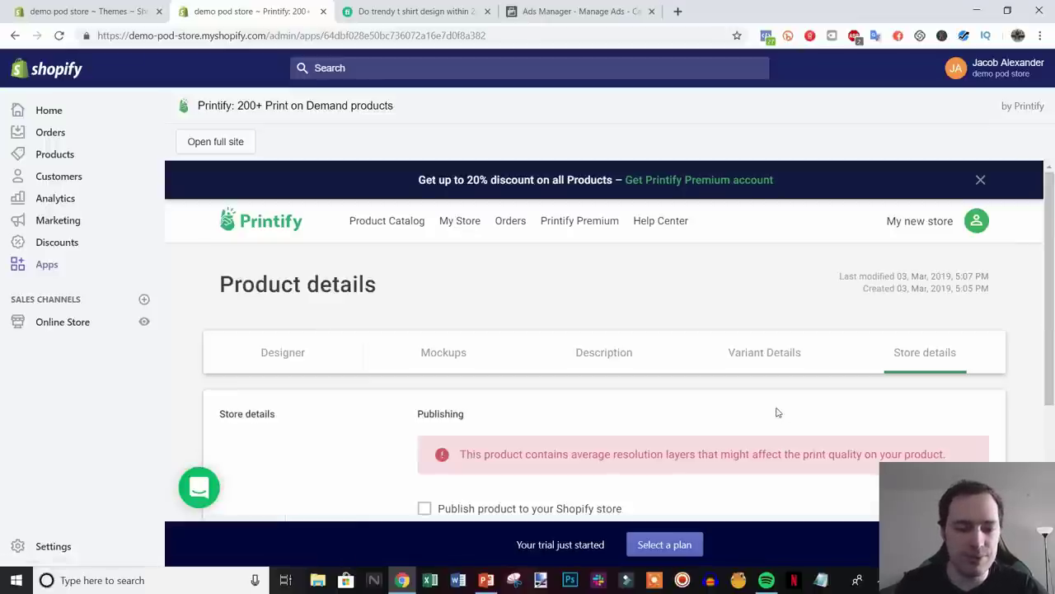
- Review the print quality warning about resolution layers on Store details
scroll(771, 414, down, 2)
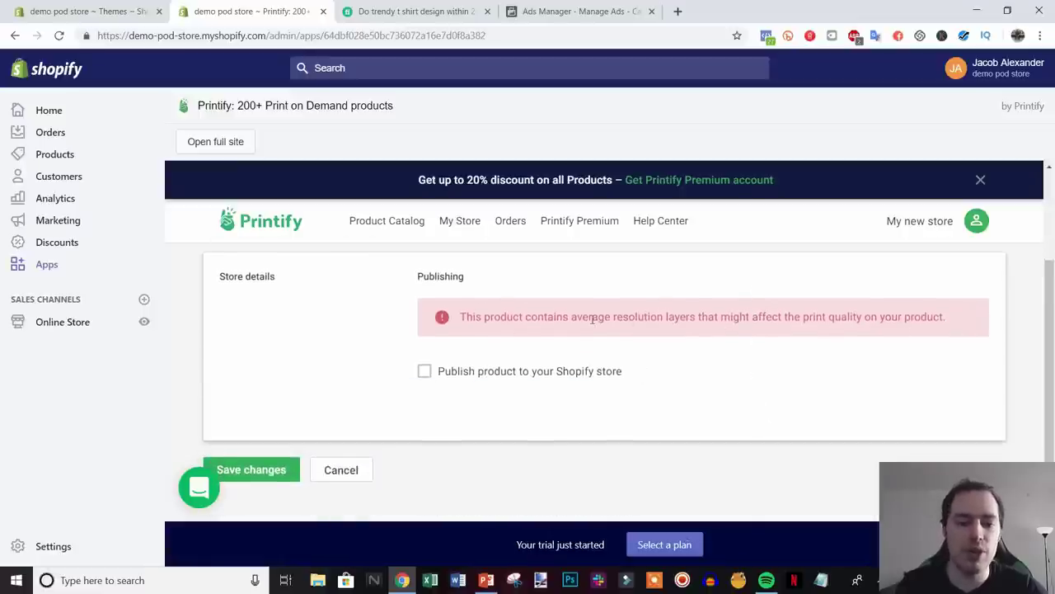
drag(451, 313, 420, 382)
click(959, 305)
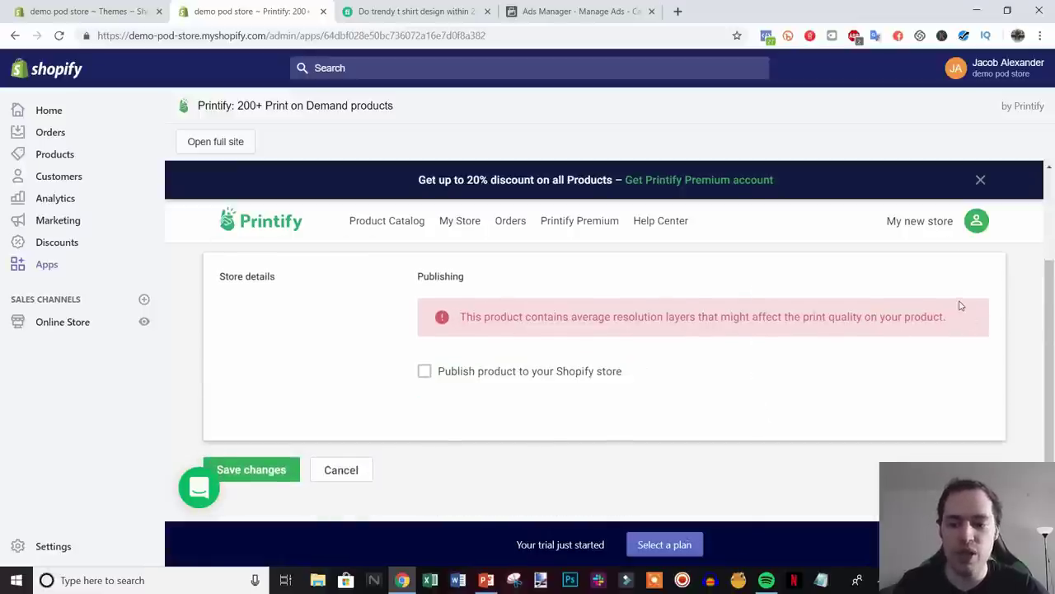
drag(643, 317, 698, 332)
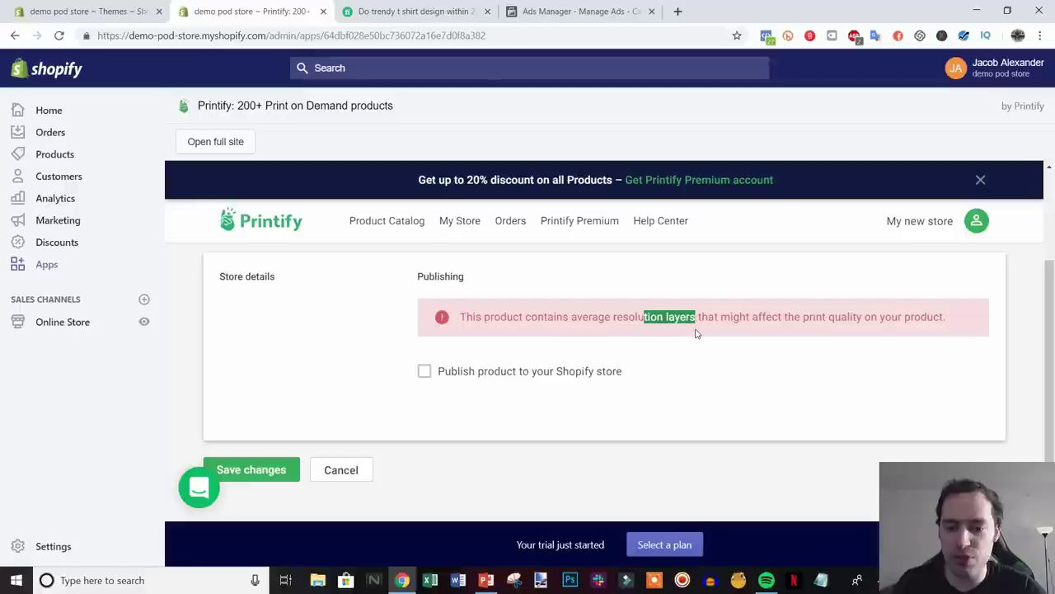
click(736, 344)
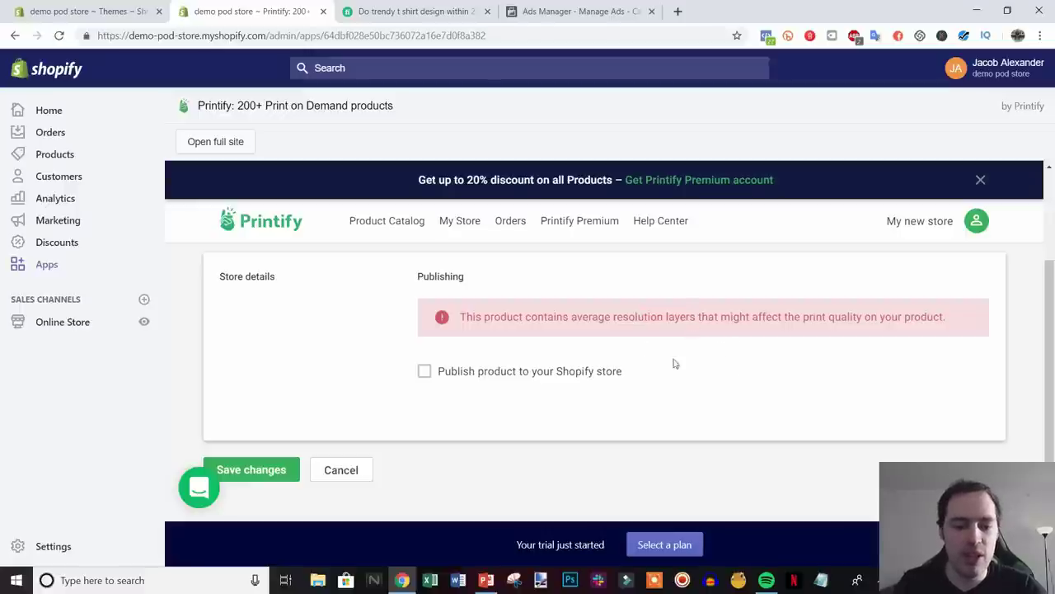
- Publish the tee to the Shopify store and view it in the store
click(423, 372)
scroll(629, 392, down, 2)
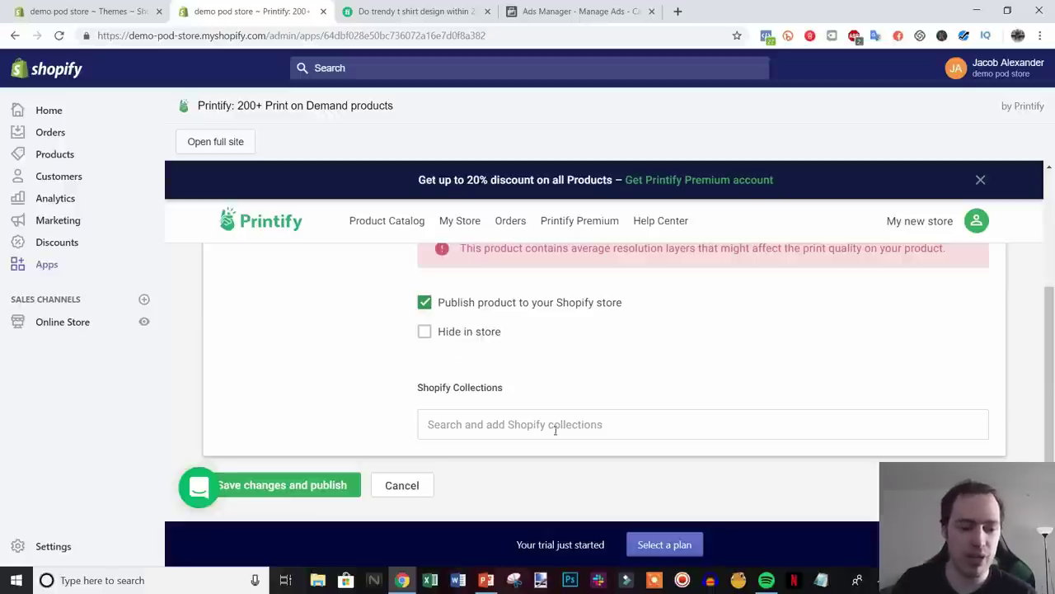
click(314, 486)
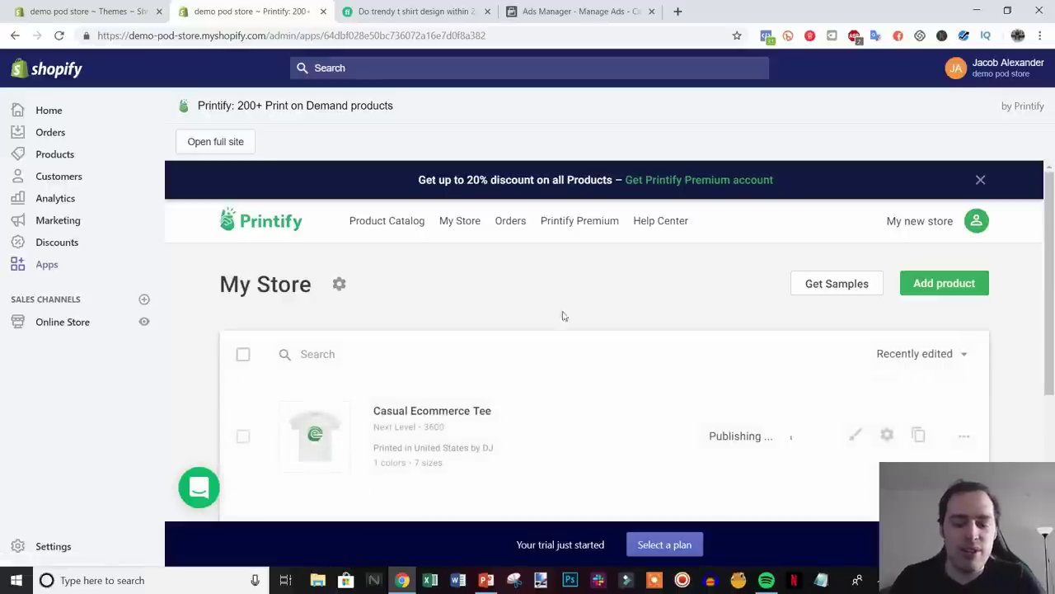
scroll(629, 379, down, 1)
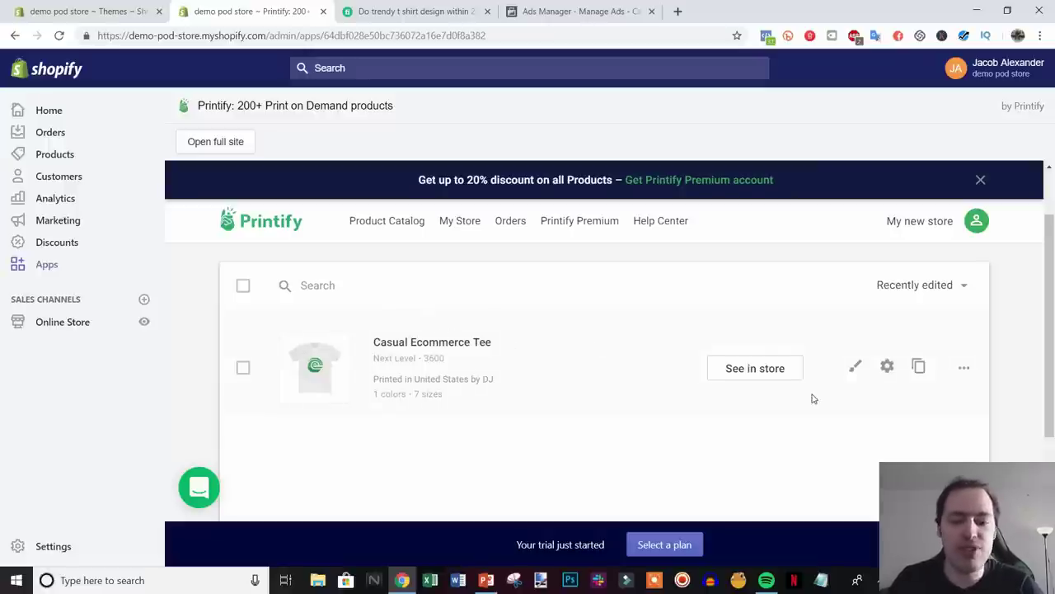
click(745, 371)
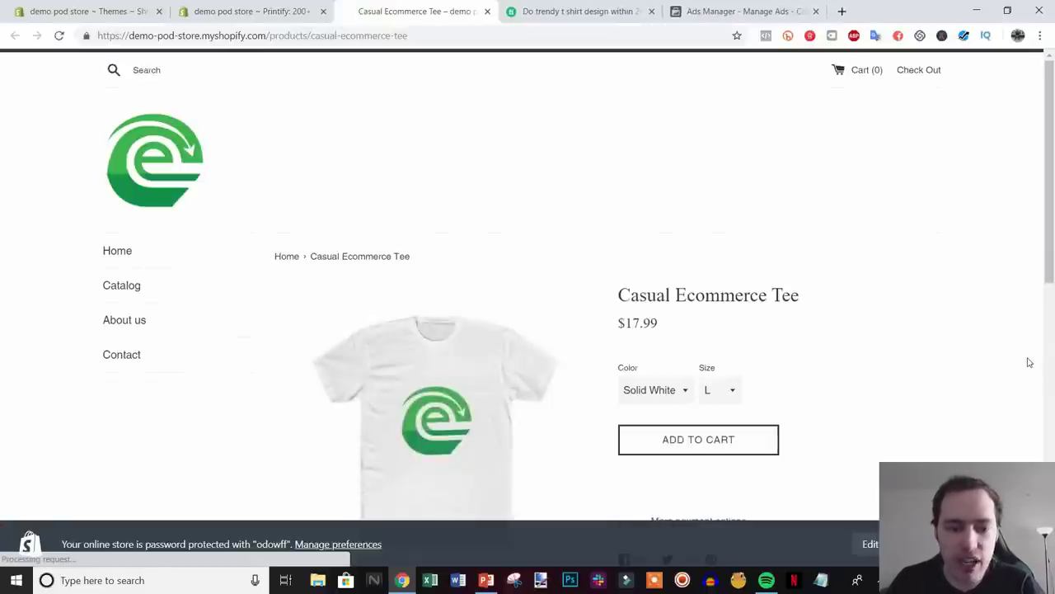
- Close the storefront tab, reopen the tee's live page via See in store, and switch to Ads Manager
scroll(1028, 363, down, 8)
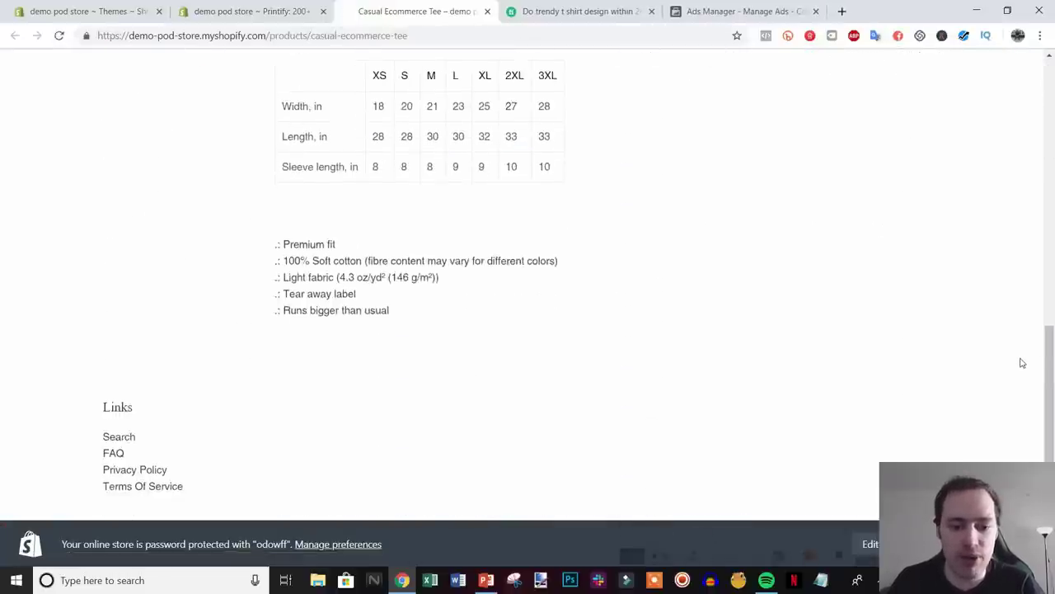
scroll(1022, 363, up, 10)
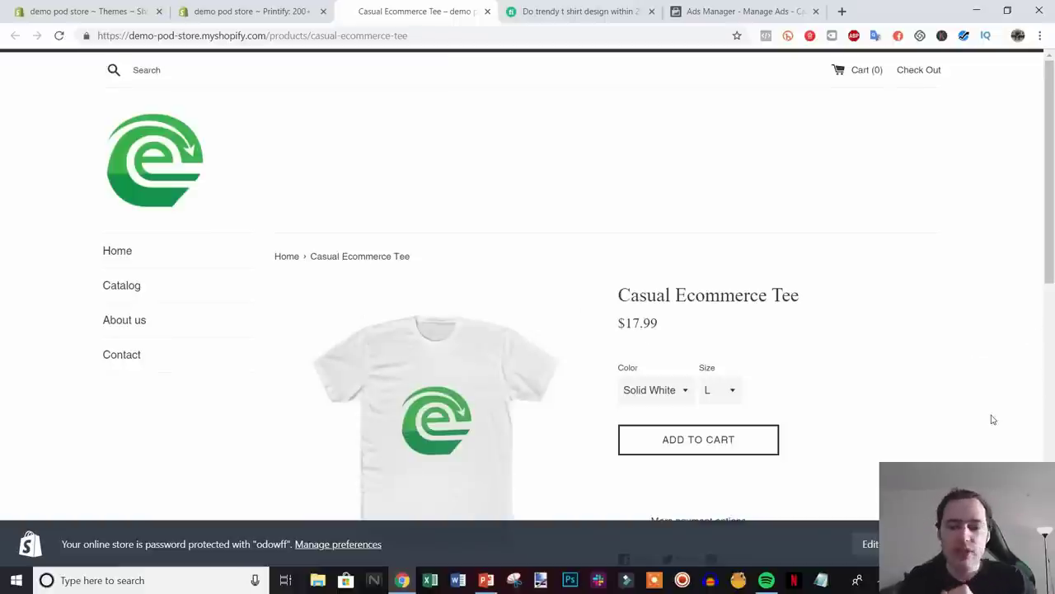
scroll(985, 416, down, 1)
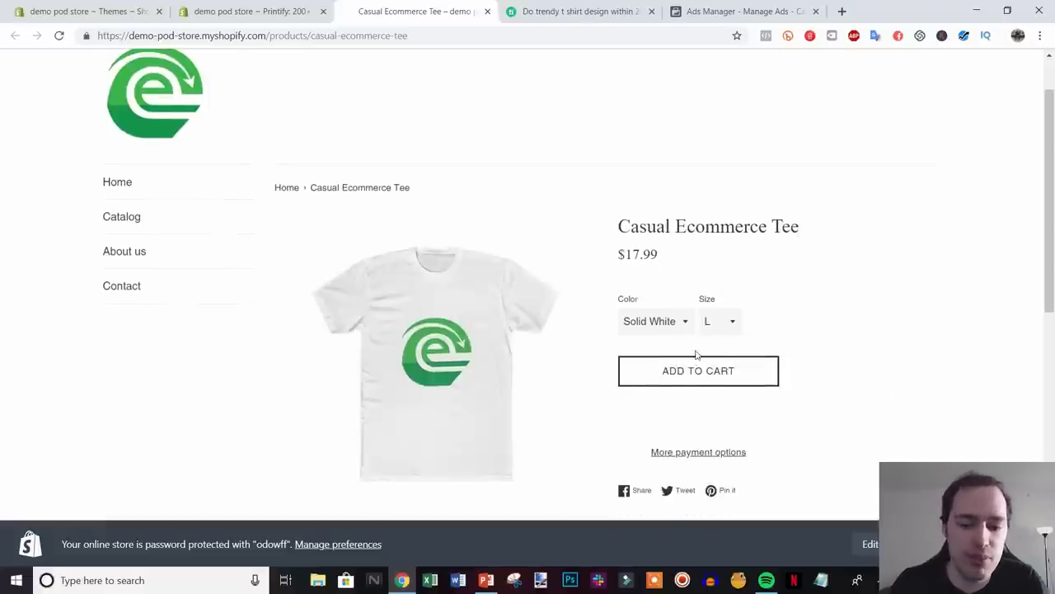
click(487, 11)
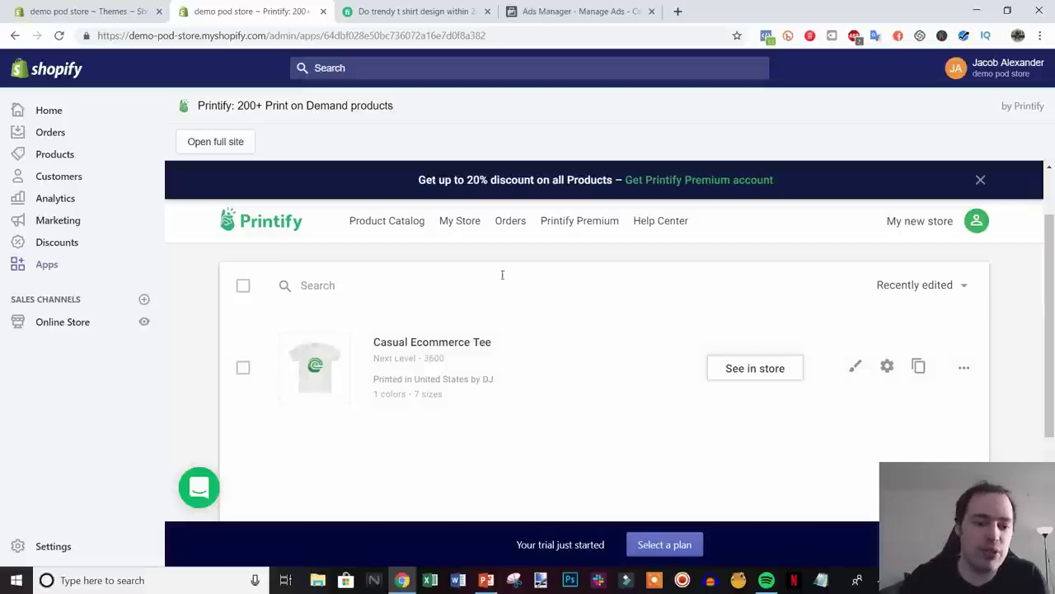
click(721, 367)
click(721, 11)
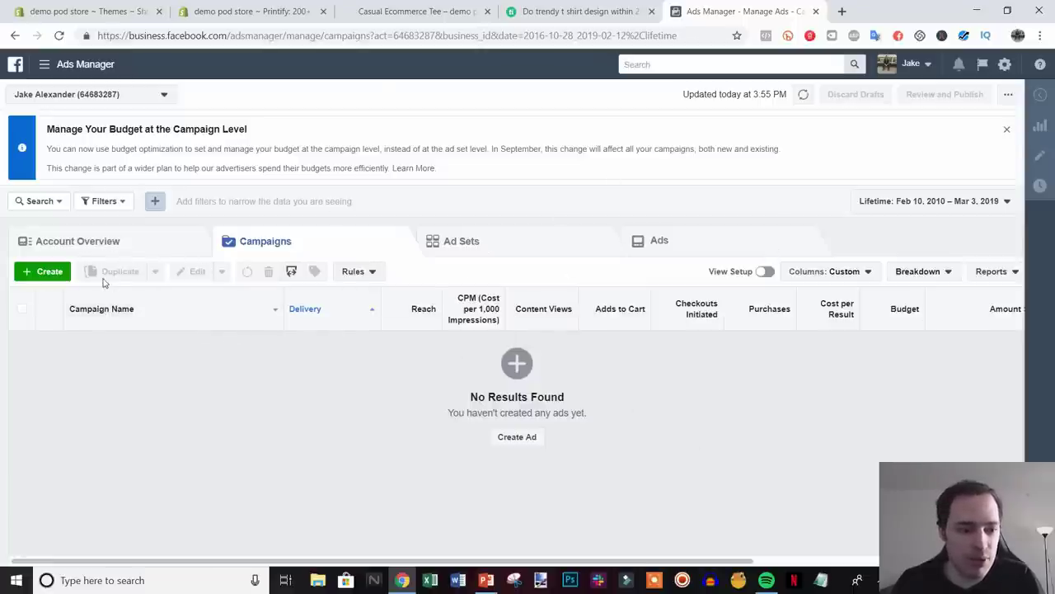
- Create a Conversions campaign named 'casual ecommerce shirt' and continue to the ad set
click(45, 272)
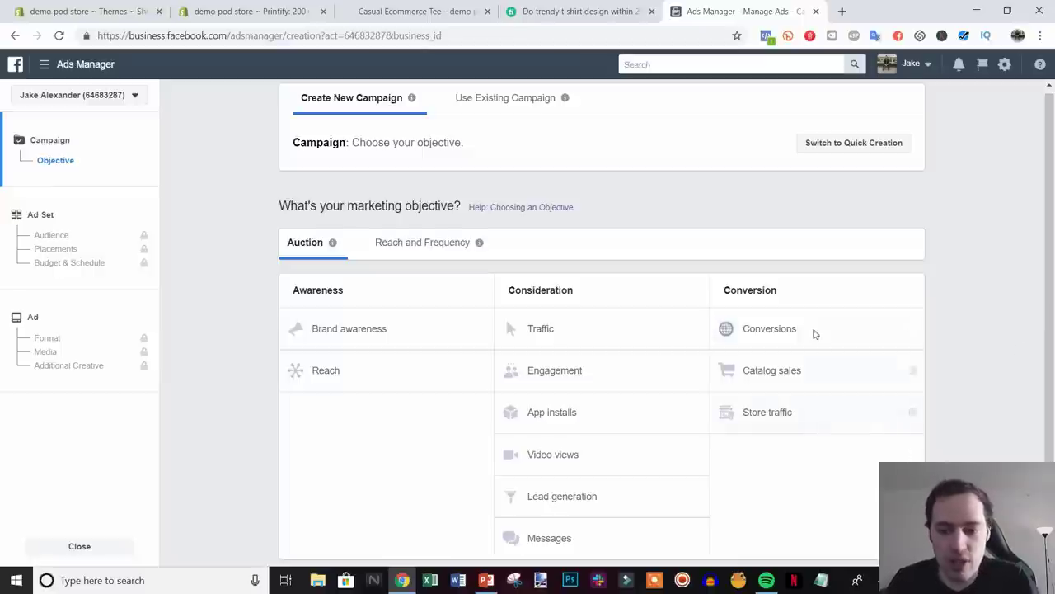
click(773, 332)
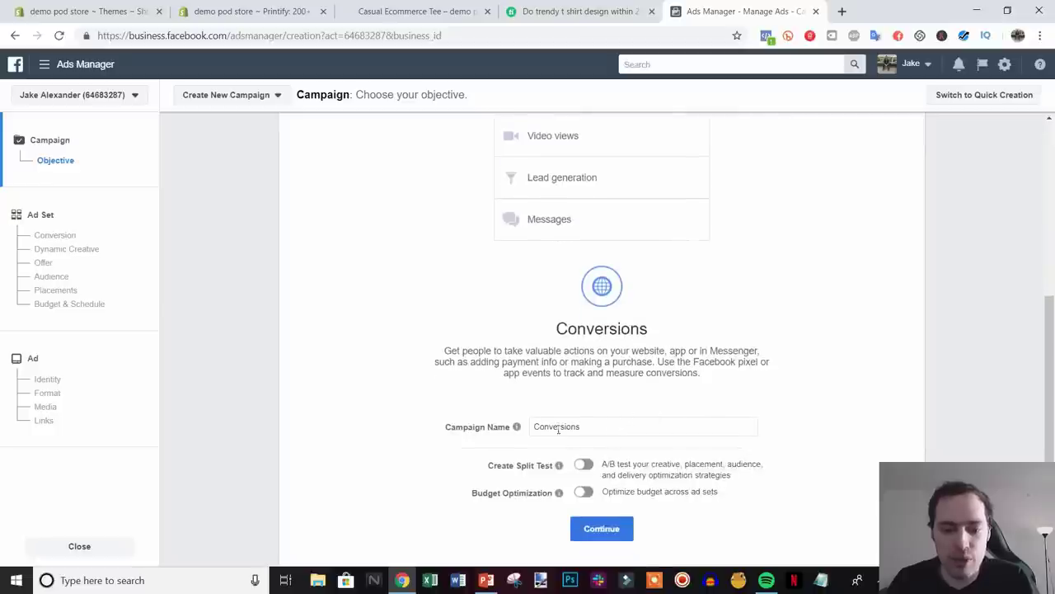
mouse_move(536, 430)
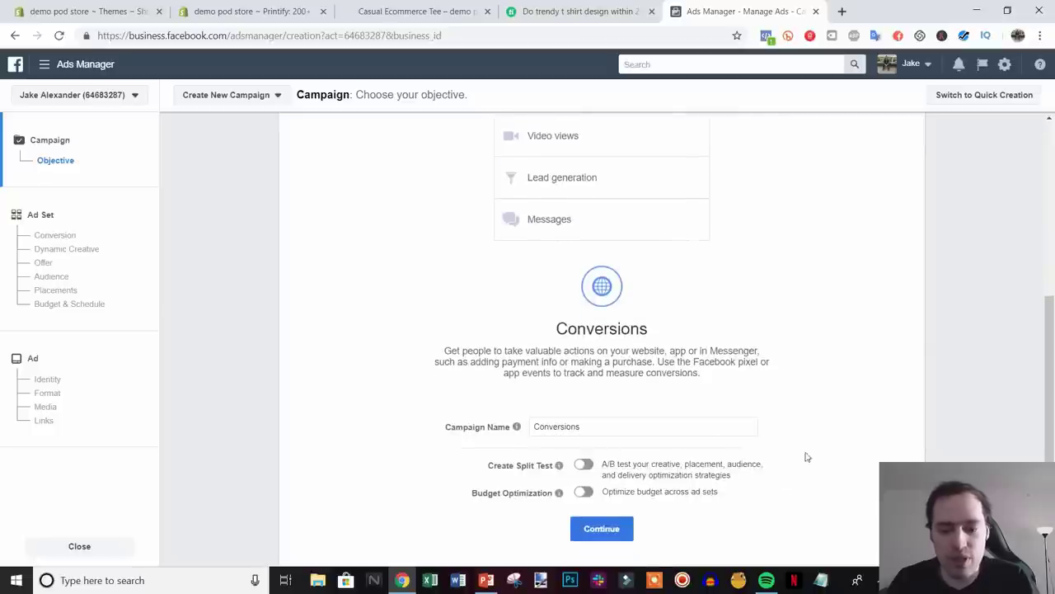
triple_click(596, 421)
text(casual ecomm)
key(BackSpace)
key(BackSpace)
key(BackSpace)
key(BackSpace)
key(BackSpace)
key(BackSpace)
key(BackSpace)
key(BackSpace)
key(BackSpace)
key(BackSpace)
key(BackSpace)
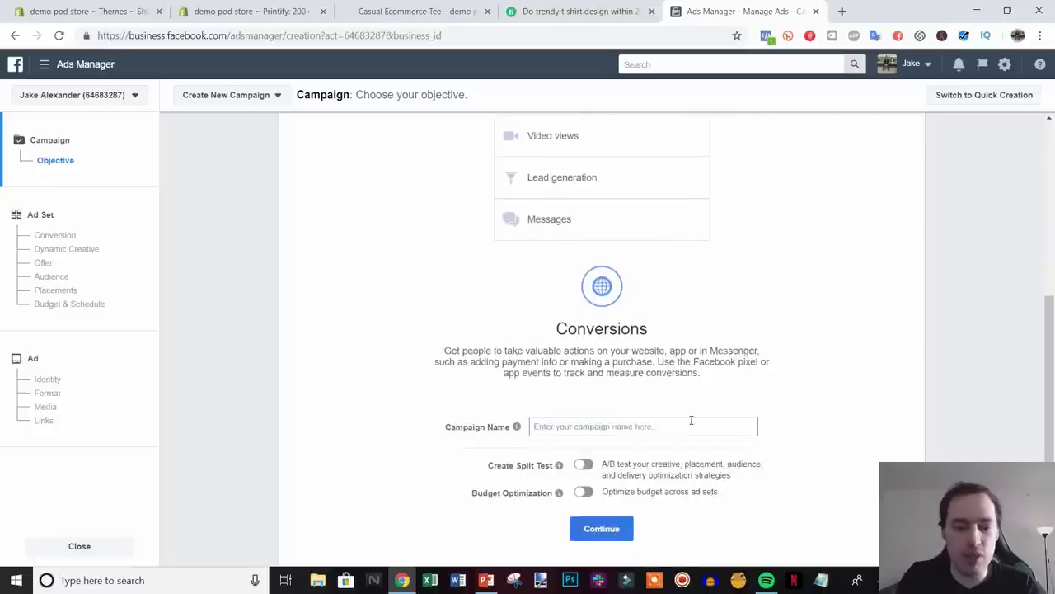
text(casual ecommerce shirt)
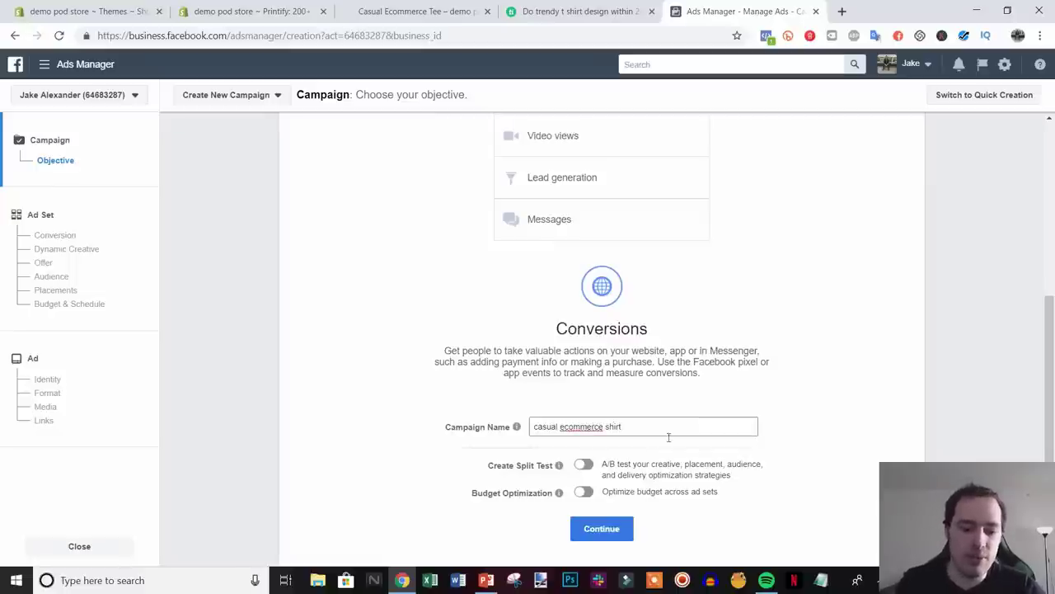
click(622, 526)
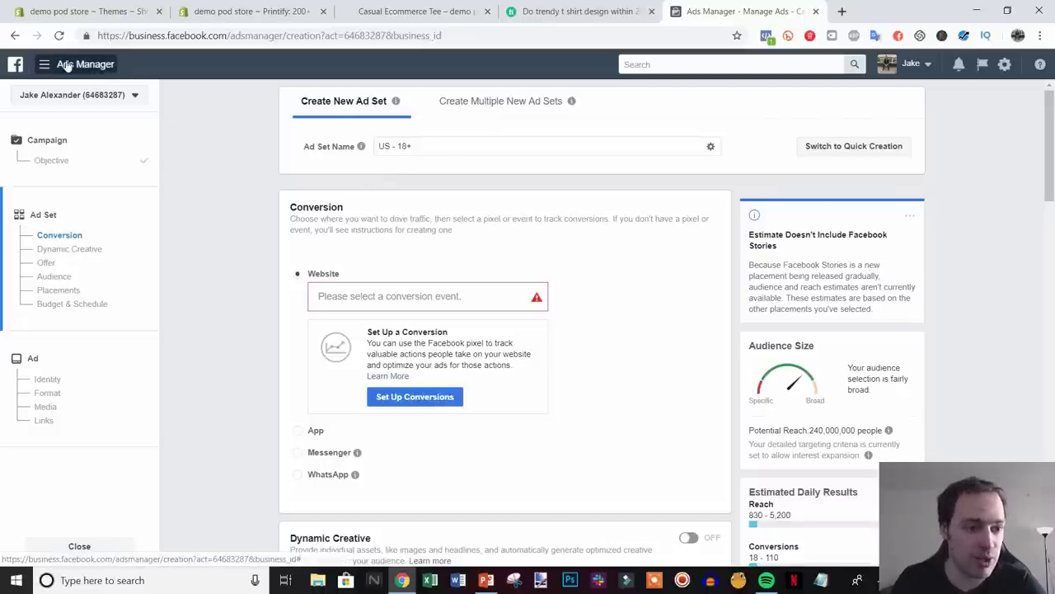
- Open the Pixels page from All Tools in a new tab and select the Pixel ID
click(72, 66)
click(108, 401)
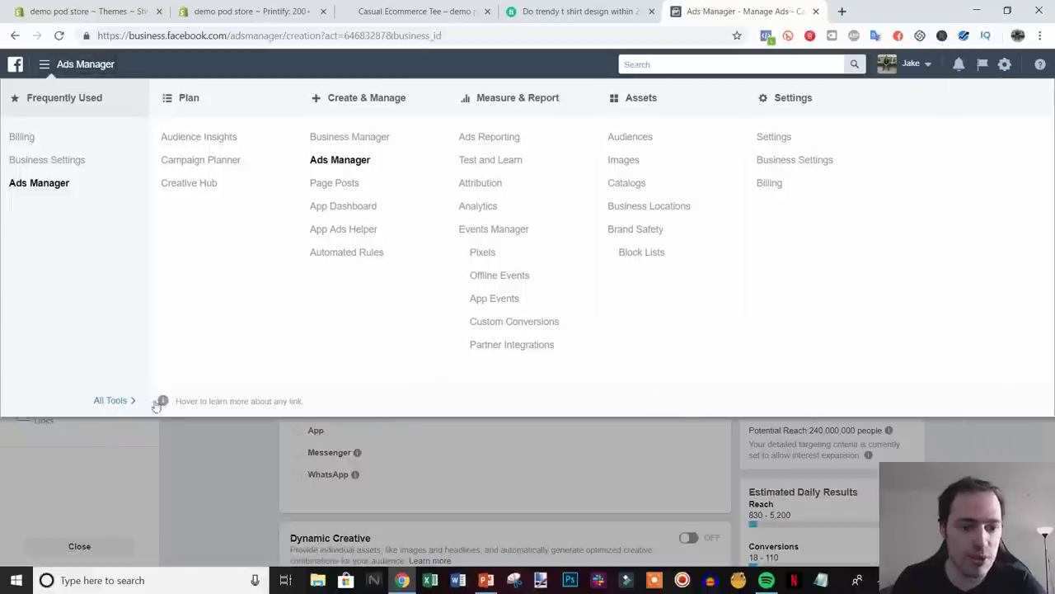
right_click(480, 258)
click(503, 266)
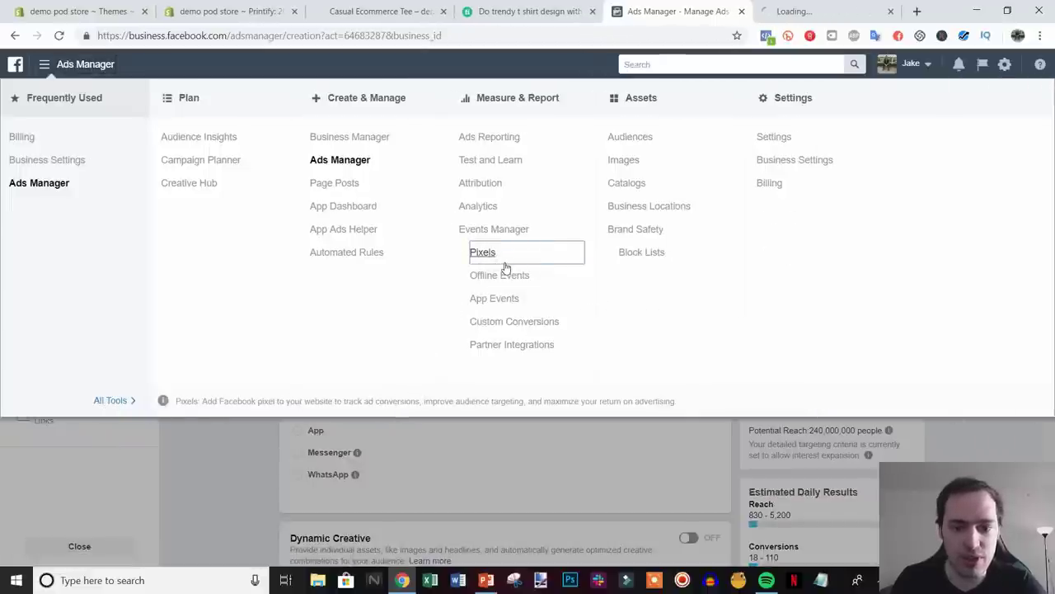
click(818, 8)
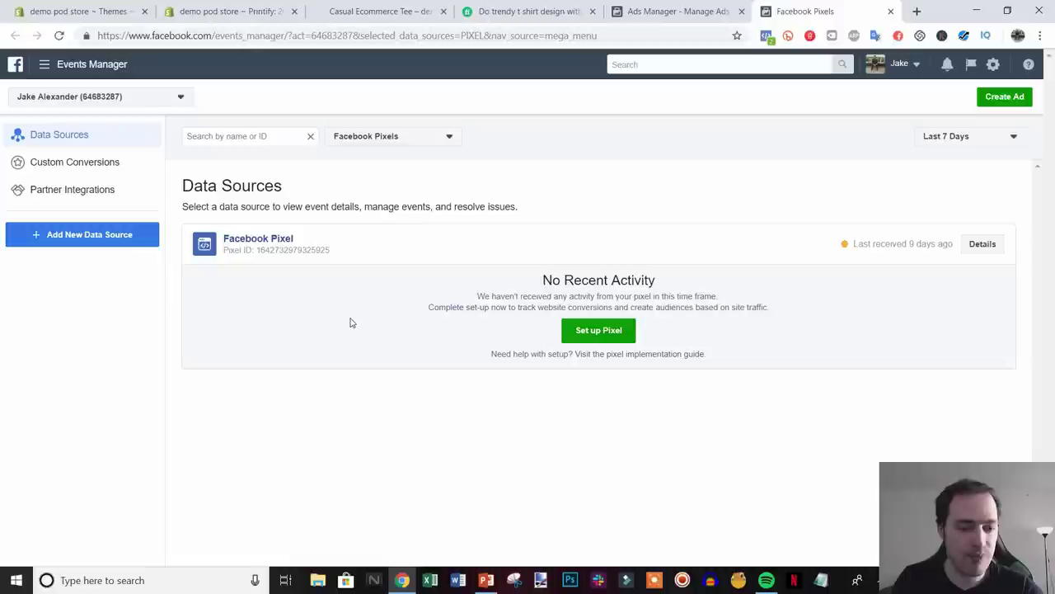
double_click(288, 252)
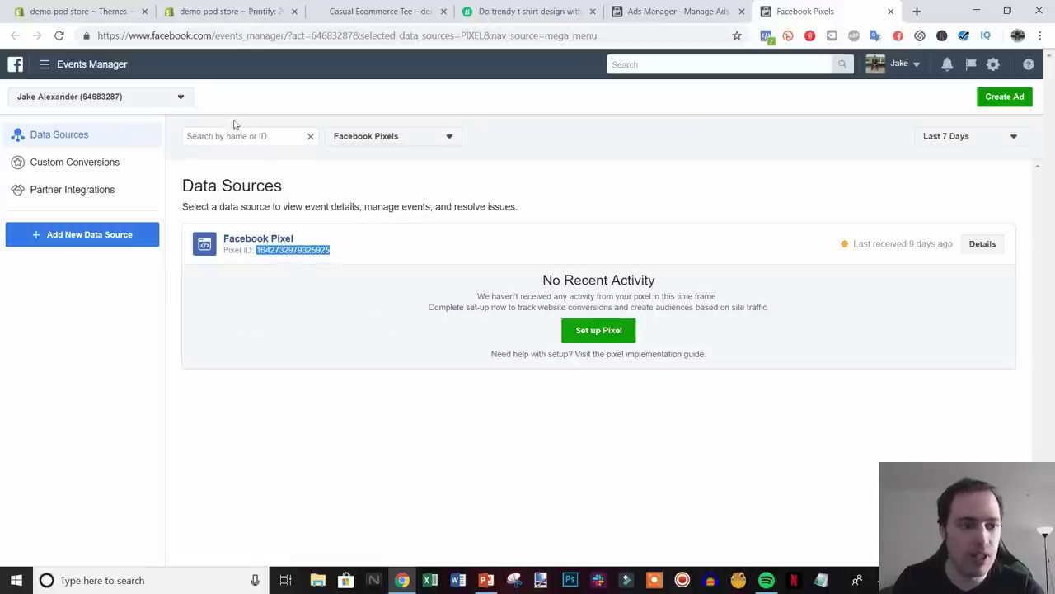
- Paste the Pixel ID into Shopify's Online Store preferences, save, and return to Ads Manager
click(112, 17)
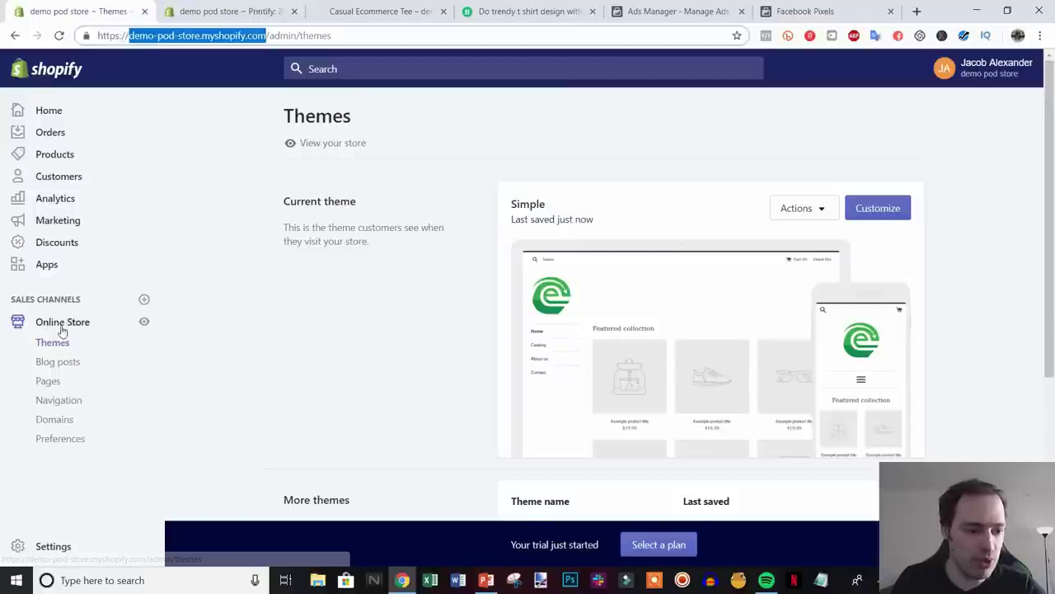
click(67, 443)
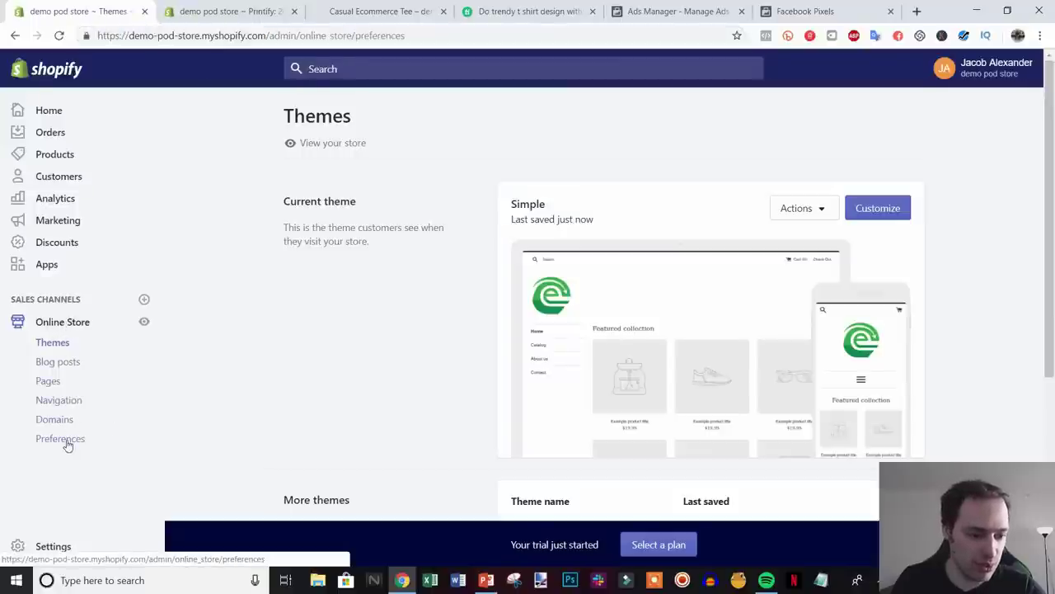
scroll(911, 345, down, 2)
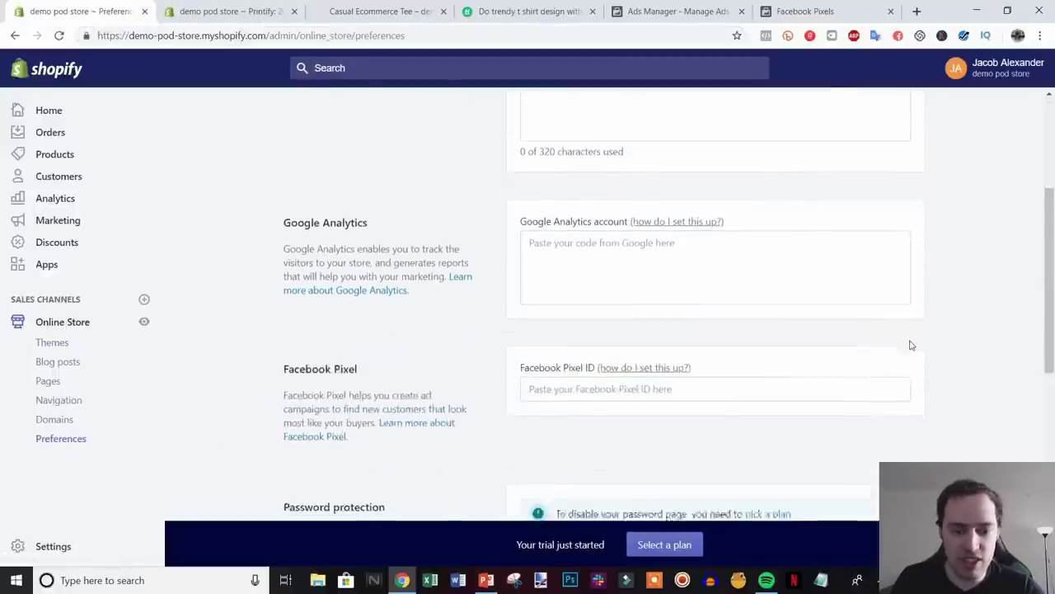
scroll(911, 345, down, 2)
click(593, 256)
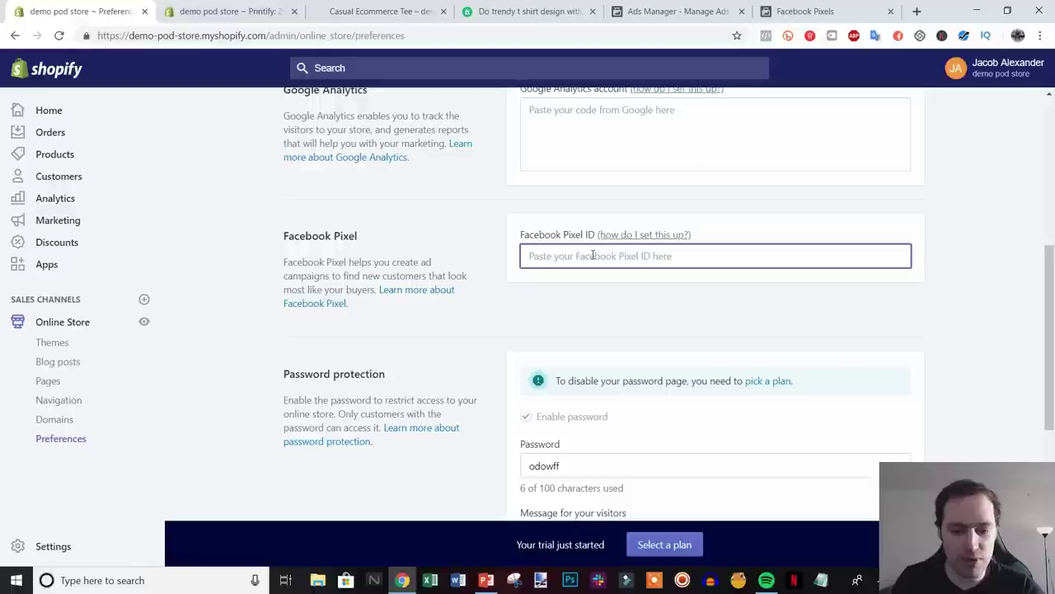
key(ctrl+v)
click(907, 67)
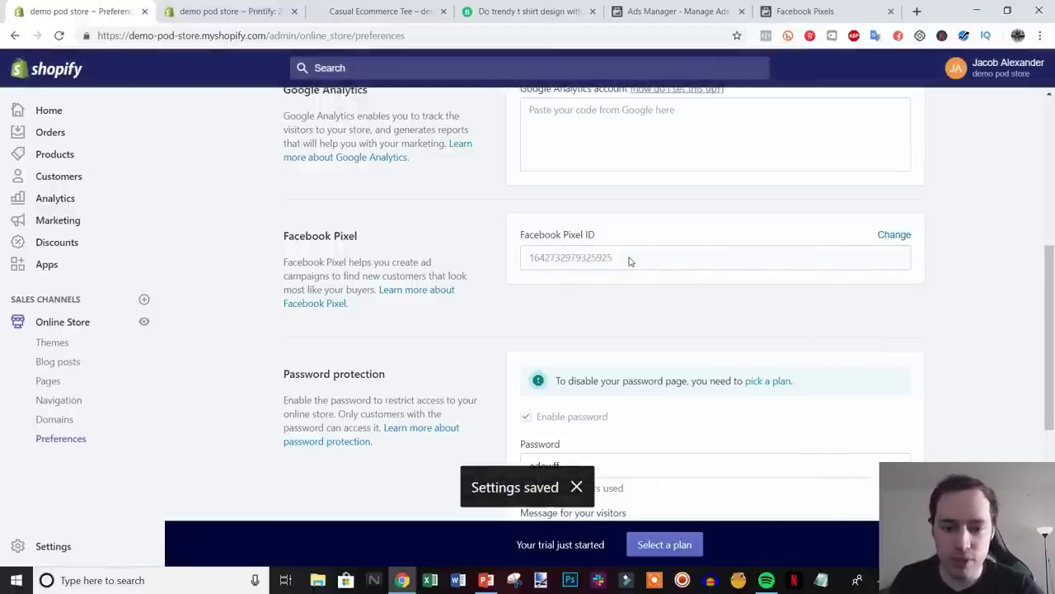
scroll(580, 274, up, 1)
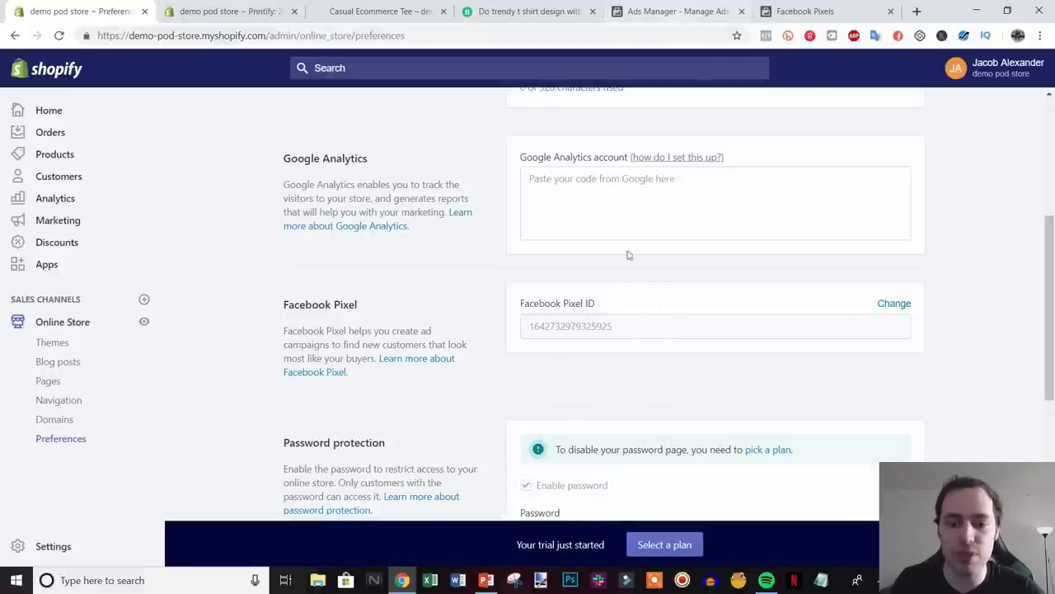
click(697, 10)
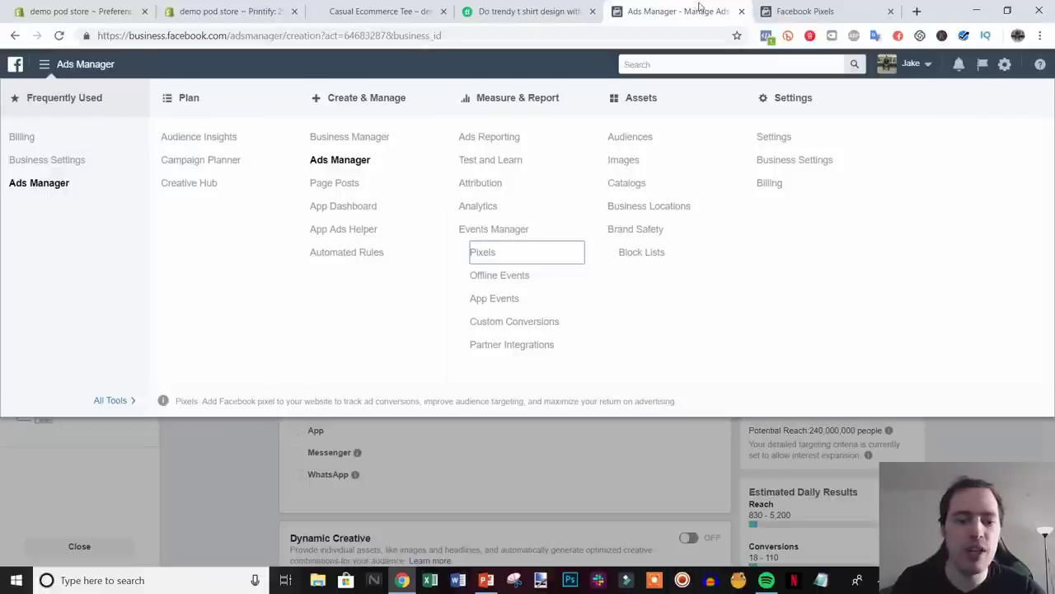
- Close the Ads Manager tools menu and the extra Pixels tab
click(937, 458)
click(890, 11)
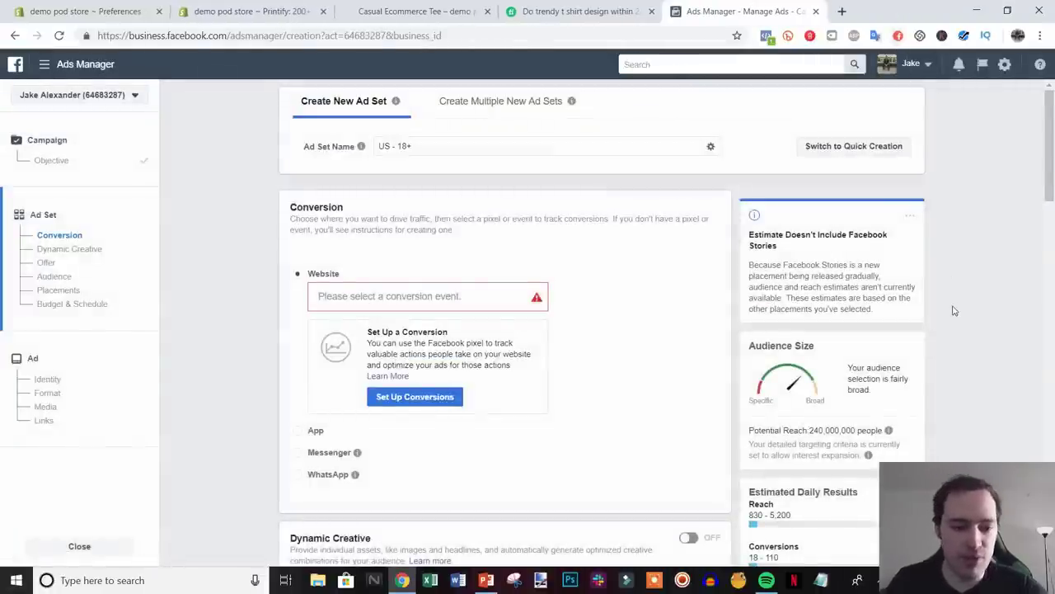
scroll(931, 321, down, 1)
- Choose Purchase from the Facebook Pixel list as the website conversion event
click(381, 229)
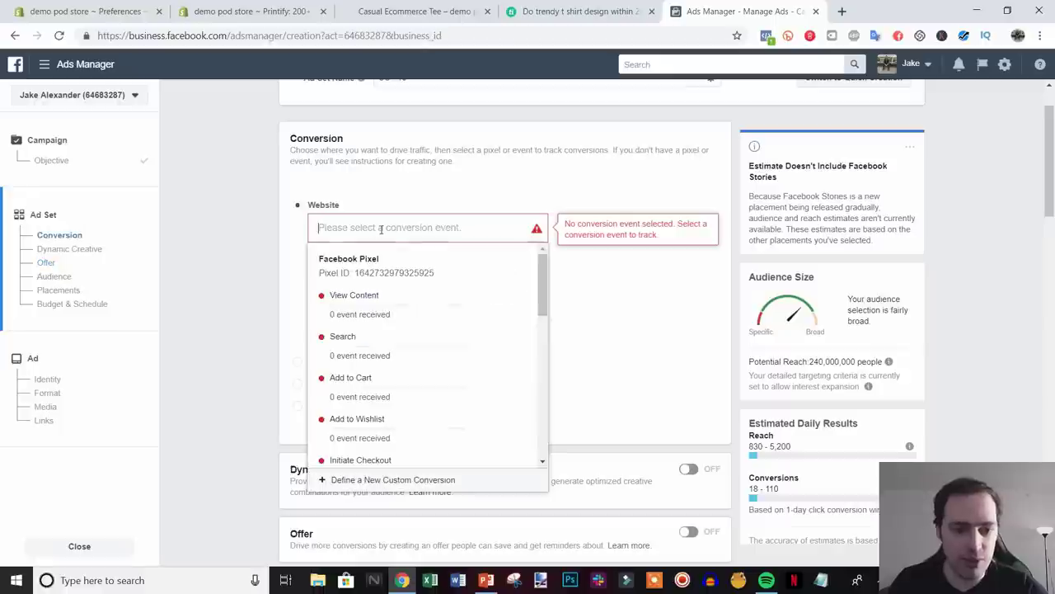
scroll(429, 347, down, 2)
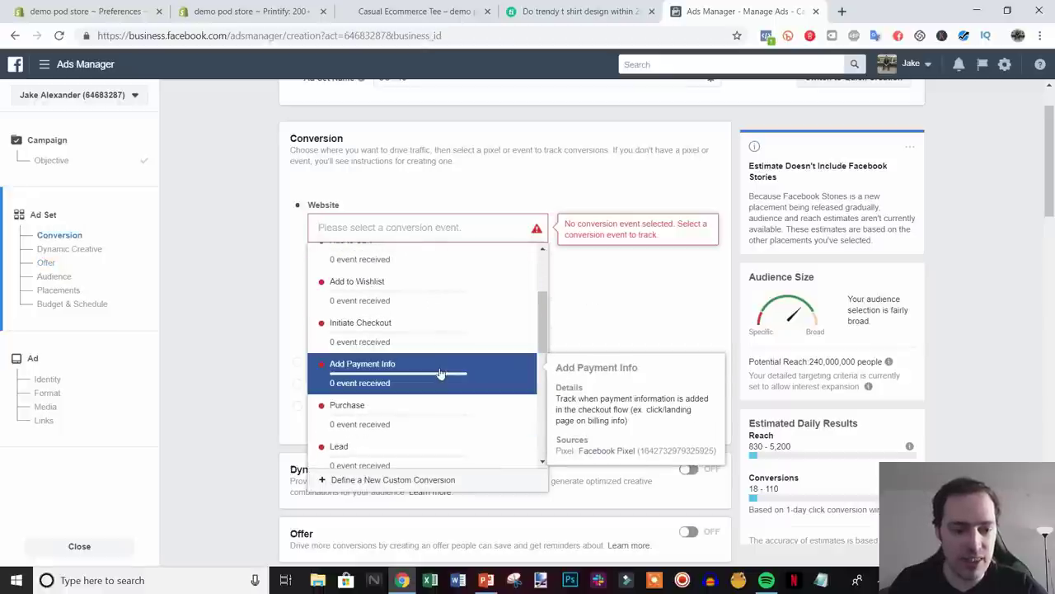
click(379, 417)
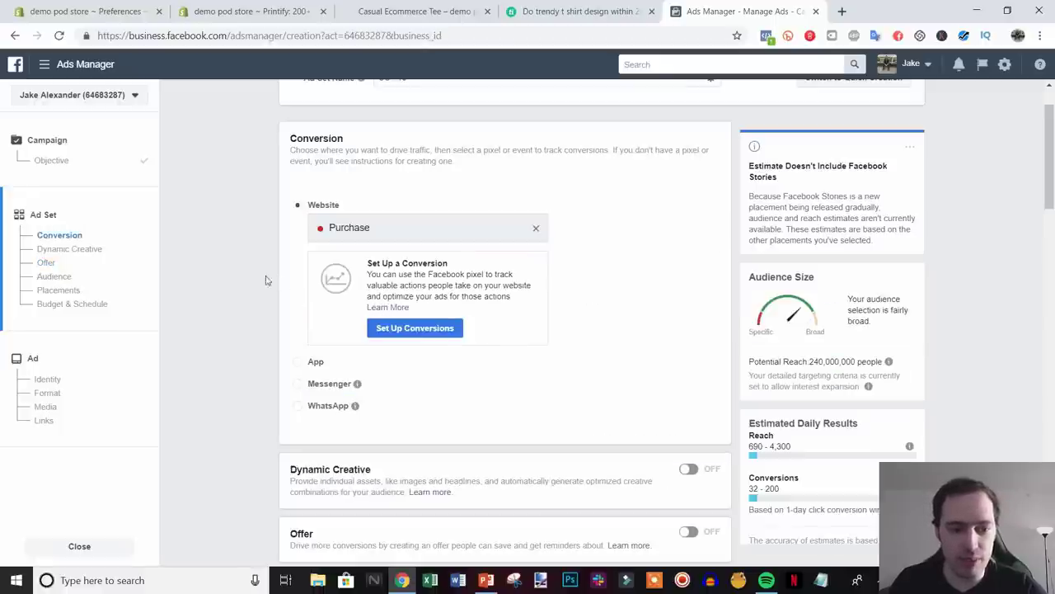
click(538, 231)
scroll(417, 427, down, 1)
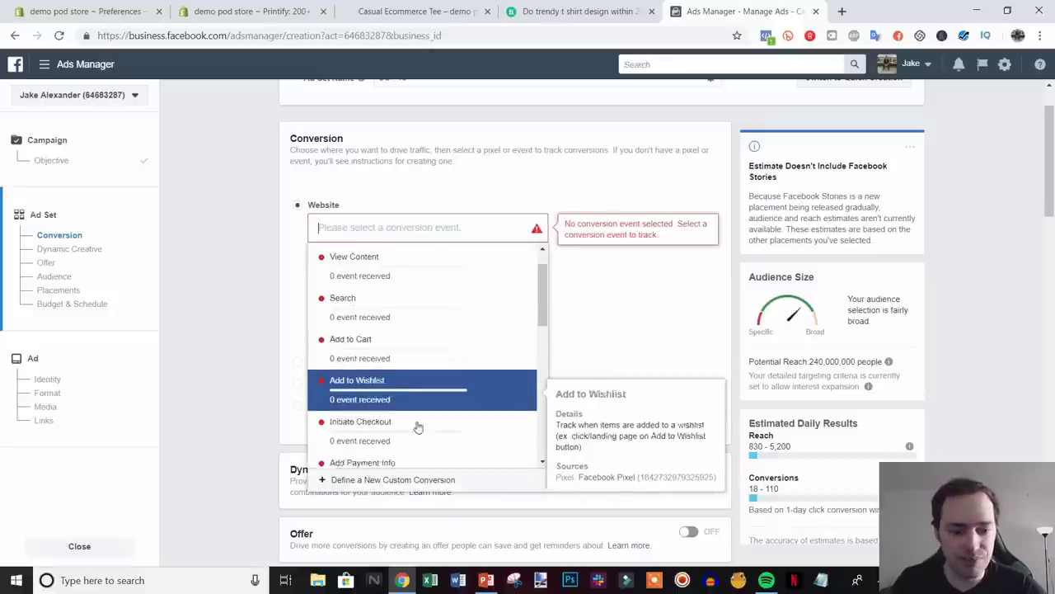
scroll(407, 429, up, 1)
scroll(408, 428, down, 1)
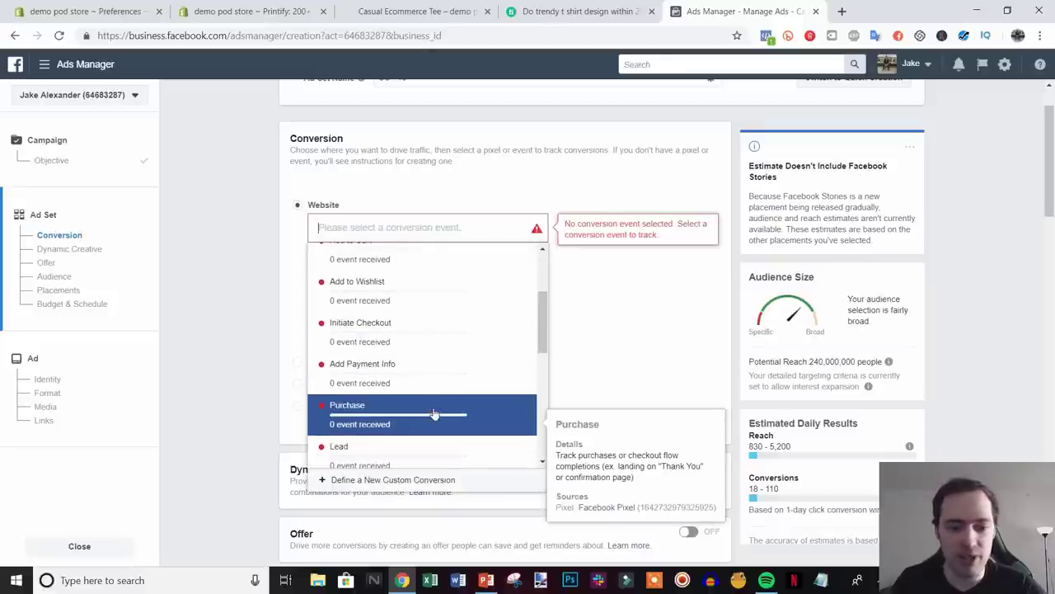
click(408, 412)
scroll(647, 280, down, 3)
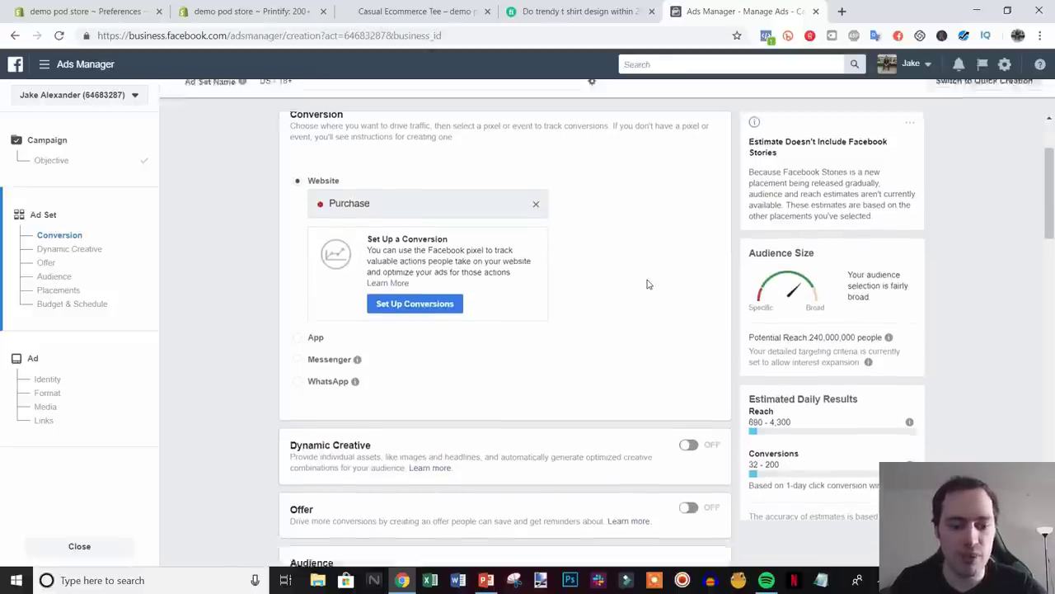
scroll(646, 275, down, 2)
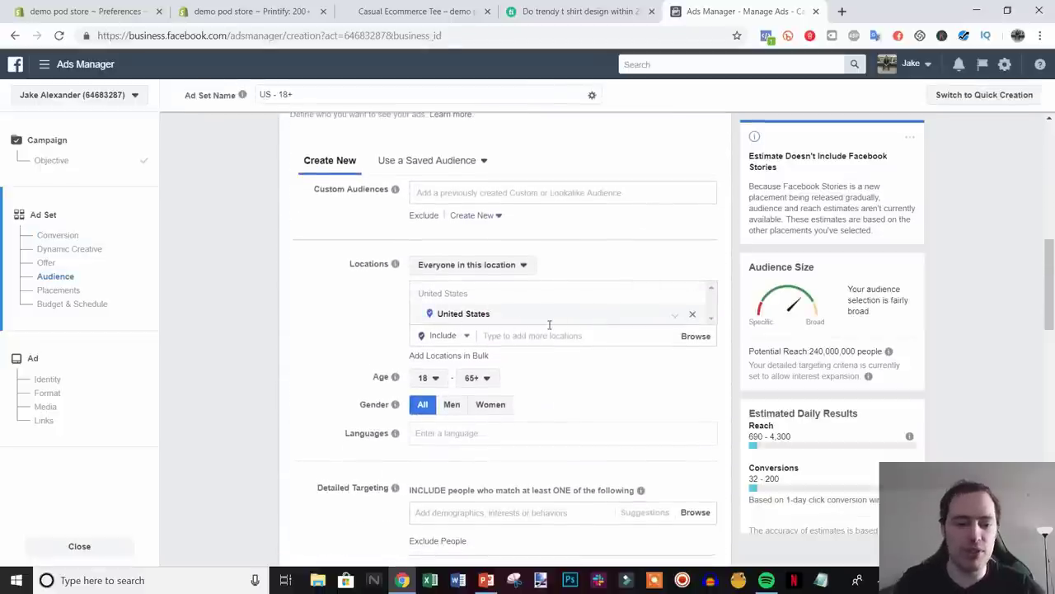
- Keep maximum age at 65+ and uncheck 'Expand interests when it may improve performance'
scroll(620, 412, down, 1)
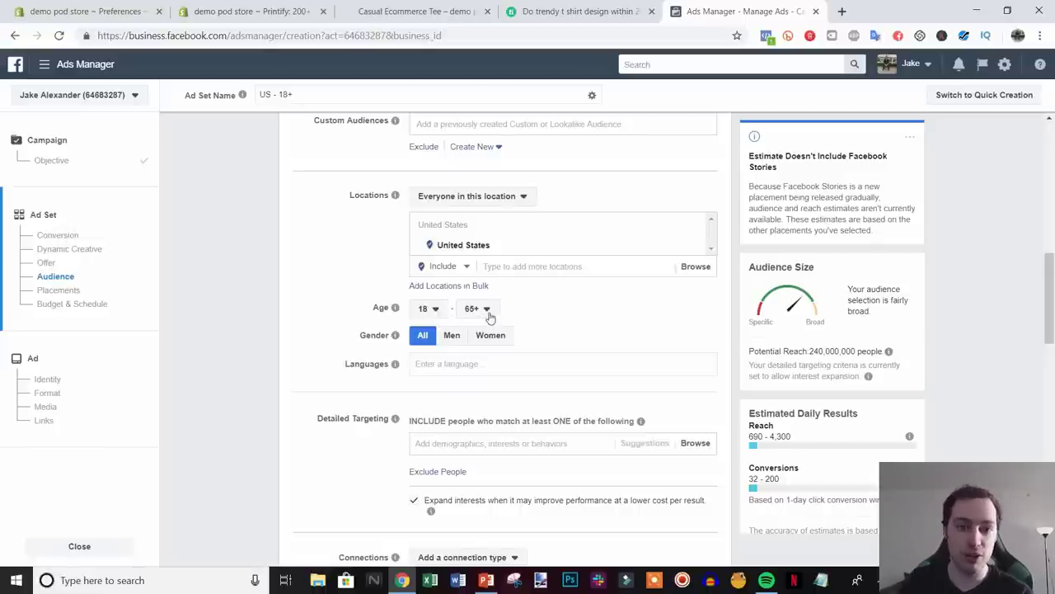
click(477, 308)
scroll(485, 470, up, 5)
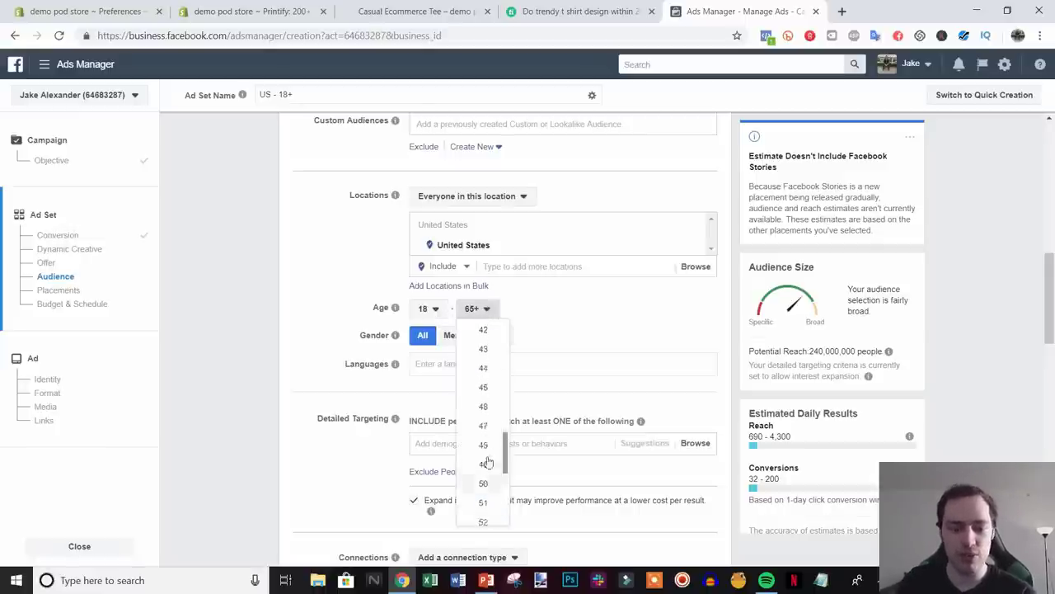
click(538, 303)
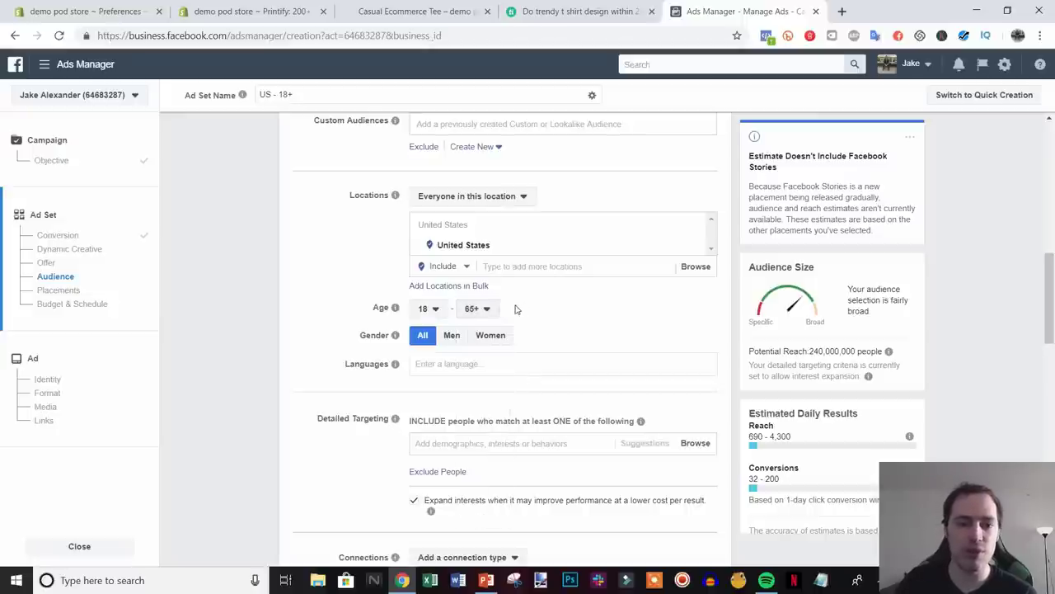
mouse_move(395, 335)
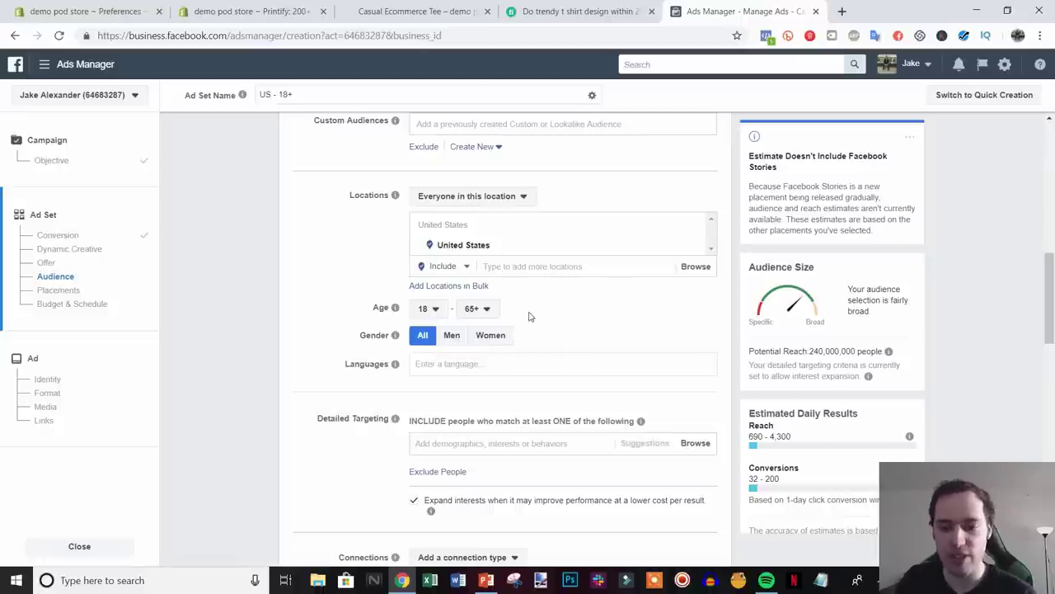
scroll(565, 323, down, 1)
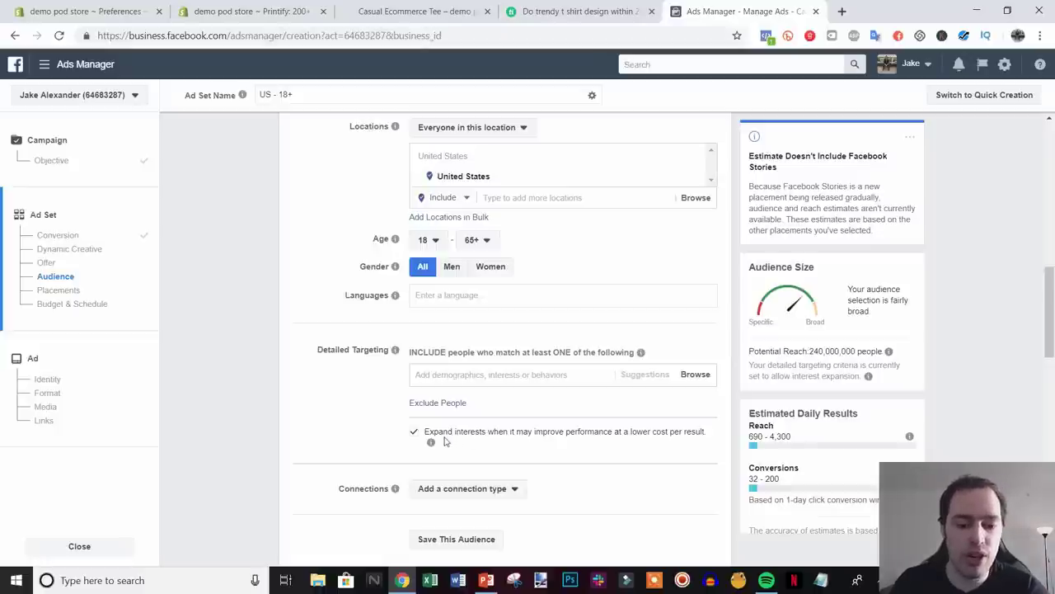
click(414, 433)
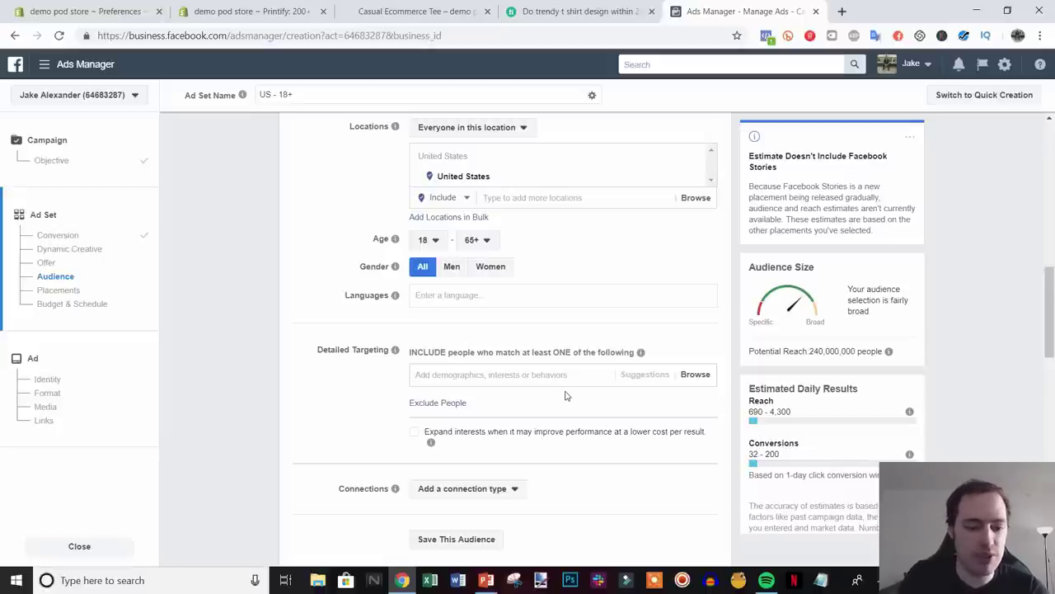
- Add the Cats interest to detailed targeting and open a blank Notepad beside the ad set
text(cat)
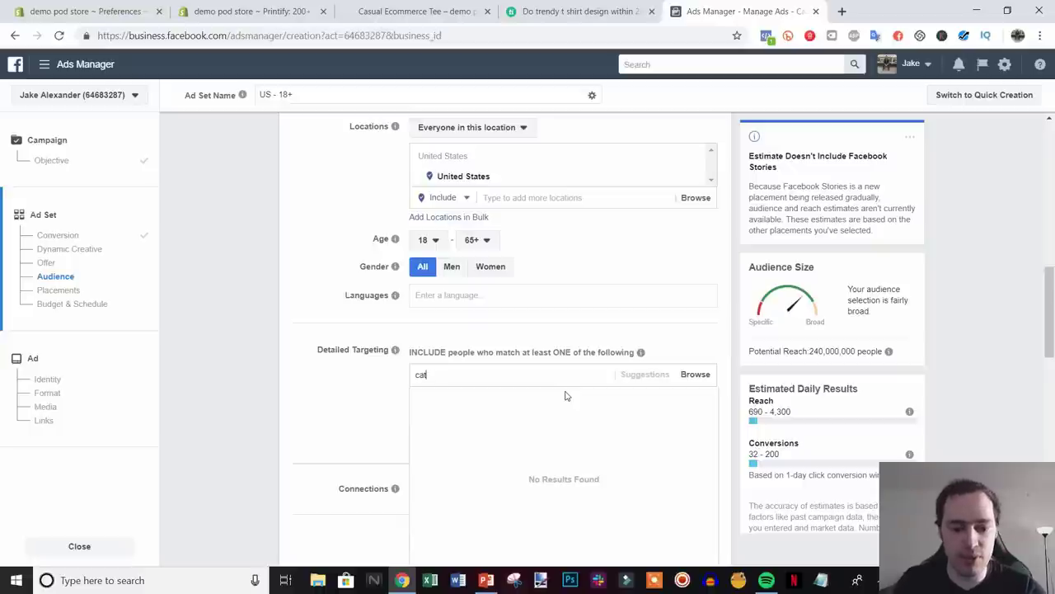
text(s)
scroll(361, 419, down, 1)
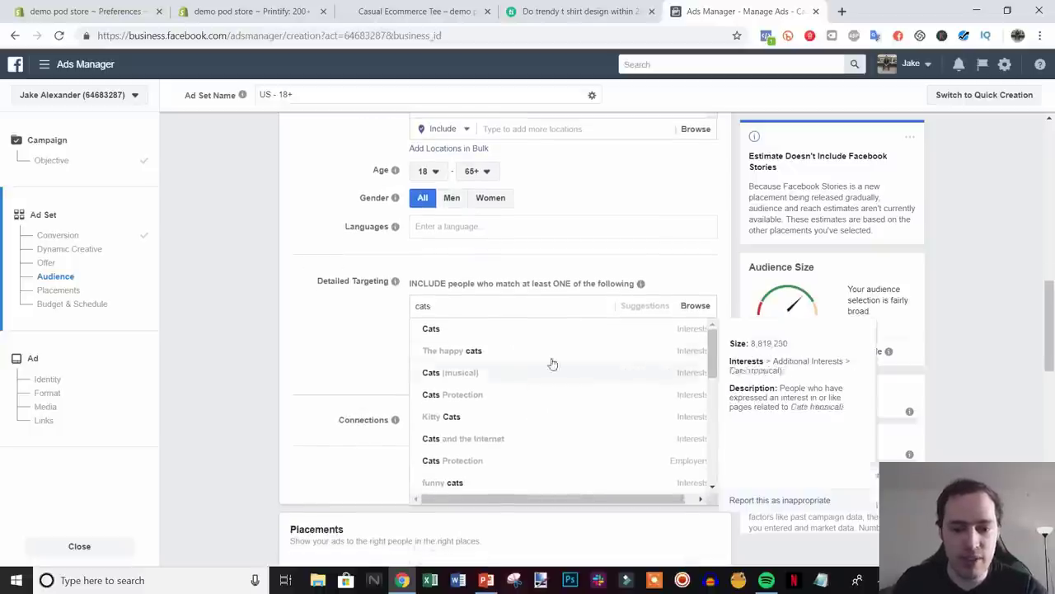
click(613, 329)
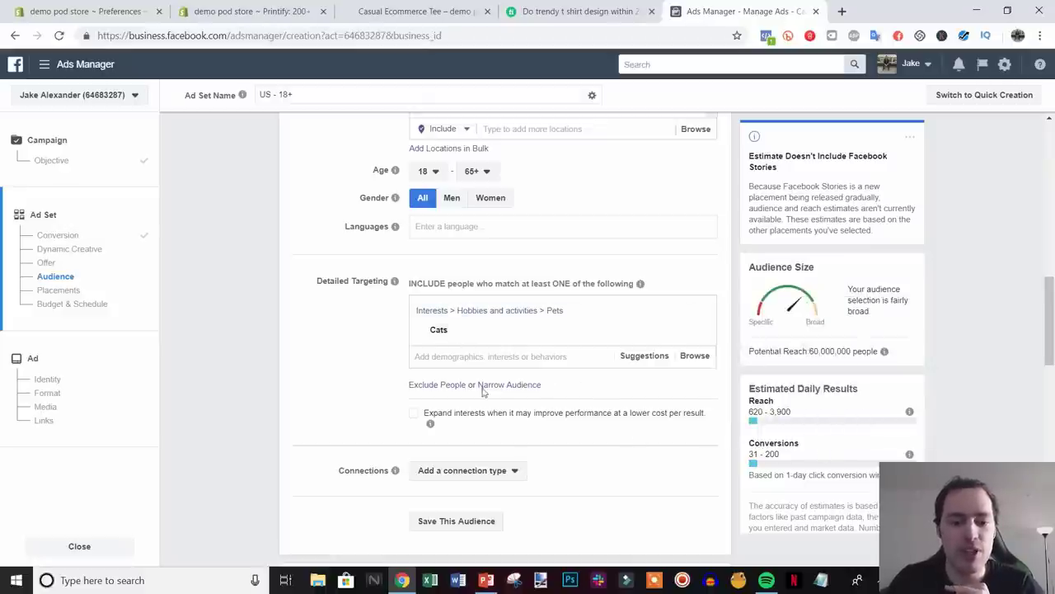
click(821, 580)
drag(709, 197, 773, 203)
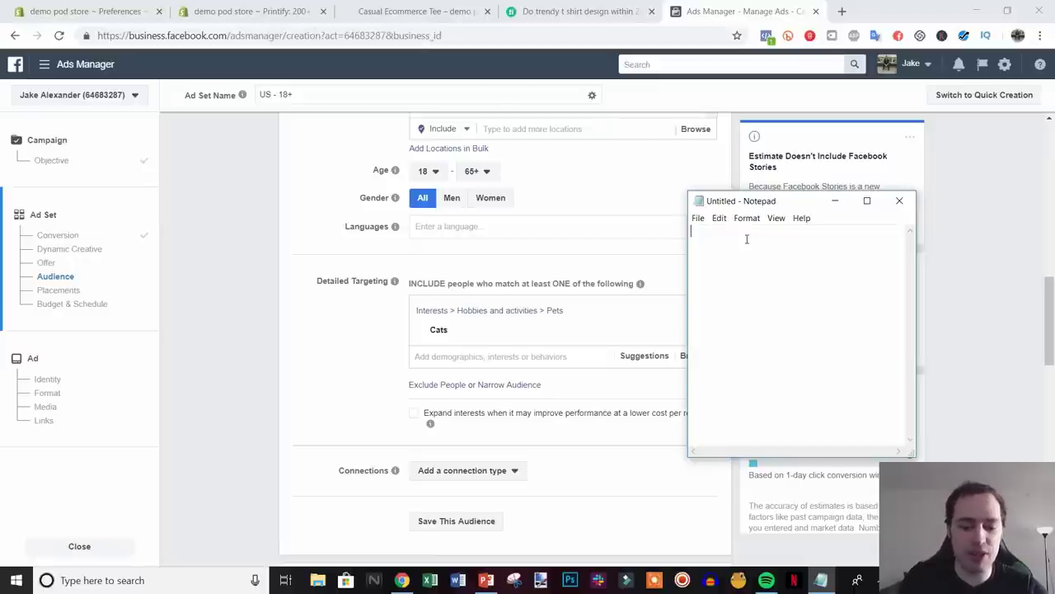
- Type the ideas 'types of cats', 'cat organizations', 'cat food brands', 'cat magazine' and 'celebrities' on separate lines
text(types of cats)
key(Return)
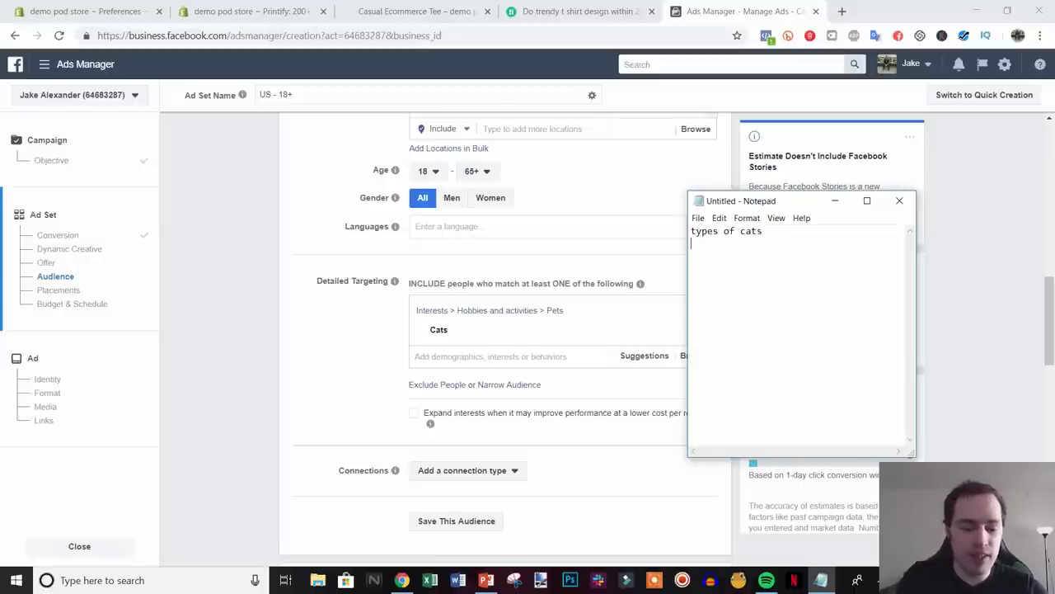
text(cat organiza)
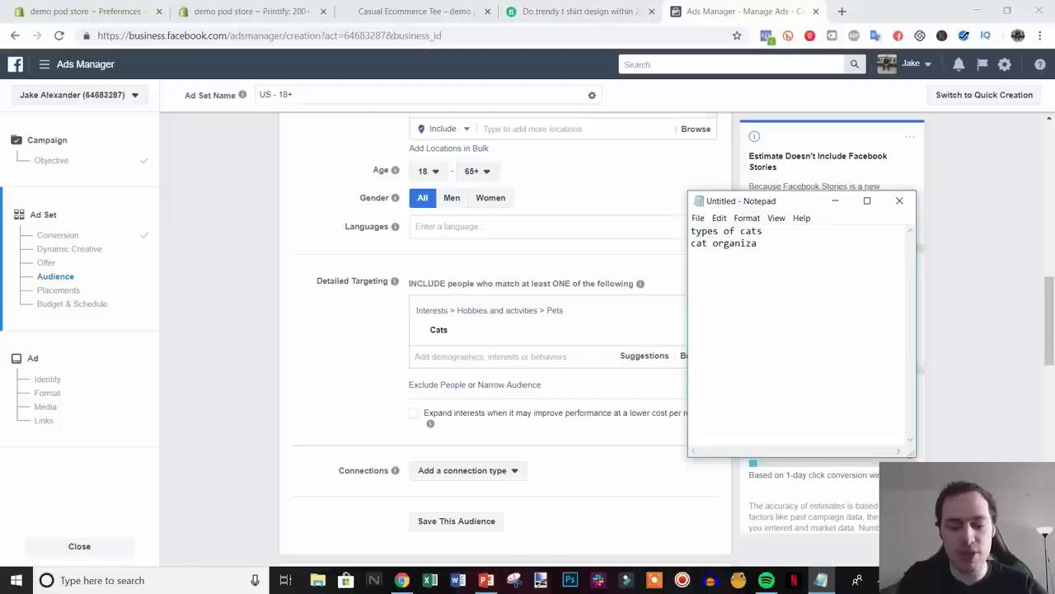
text(tions)
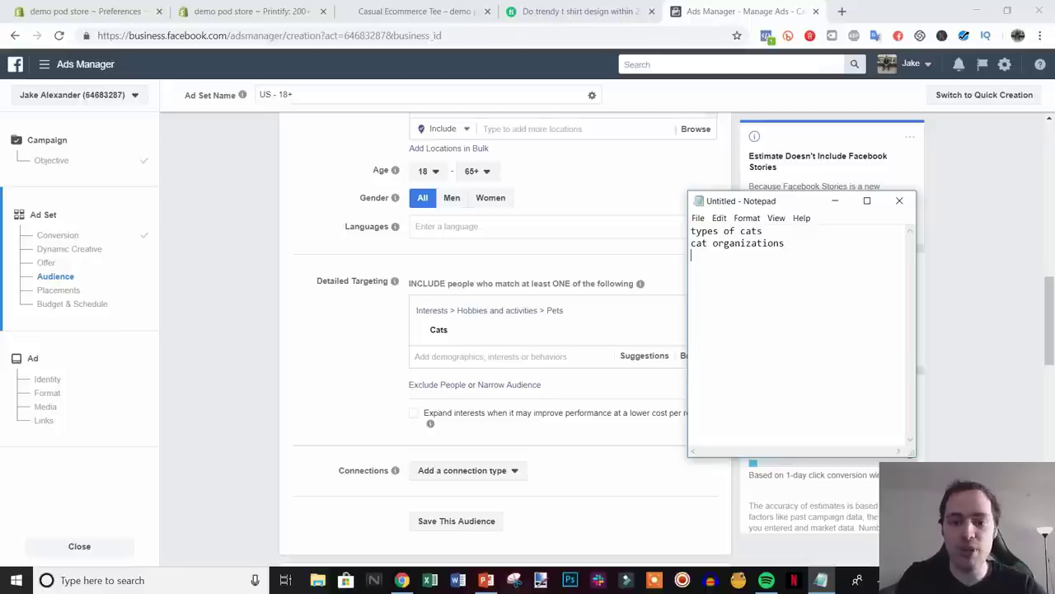
key(Return)
text(cat food brands)
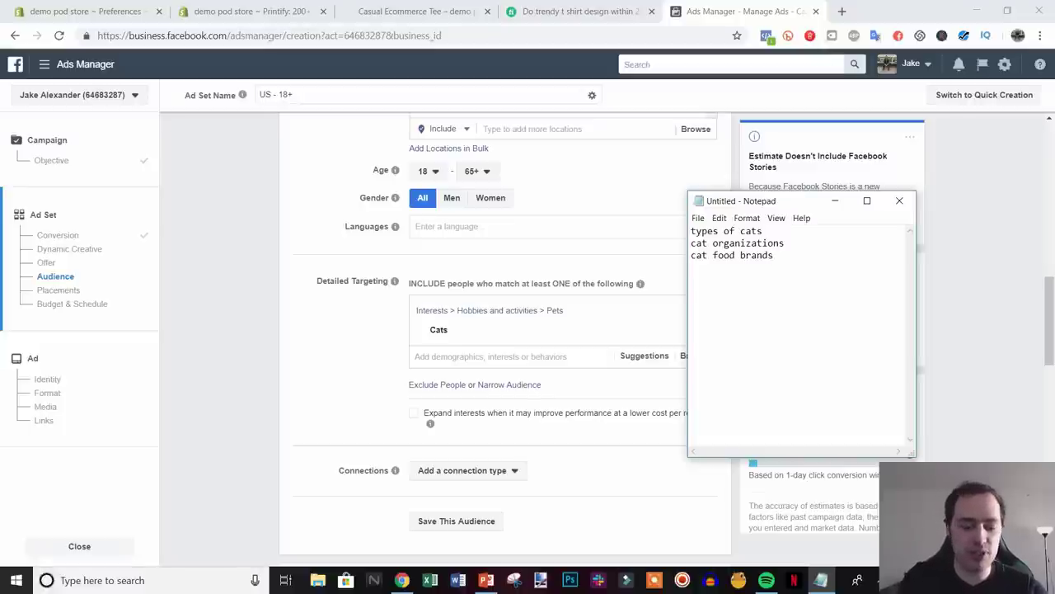
text(cat magazines)
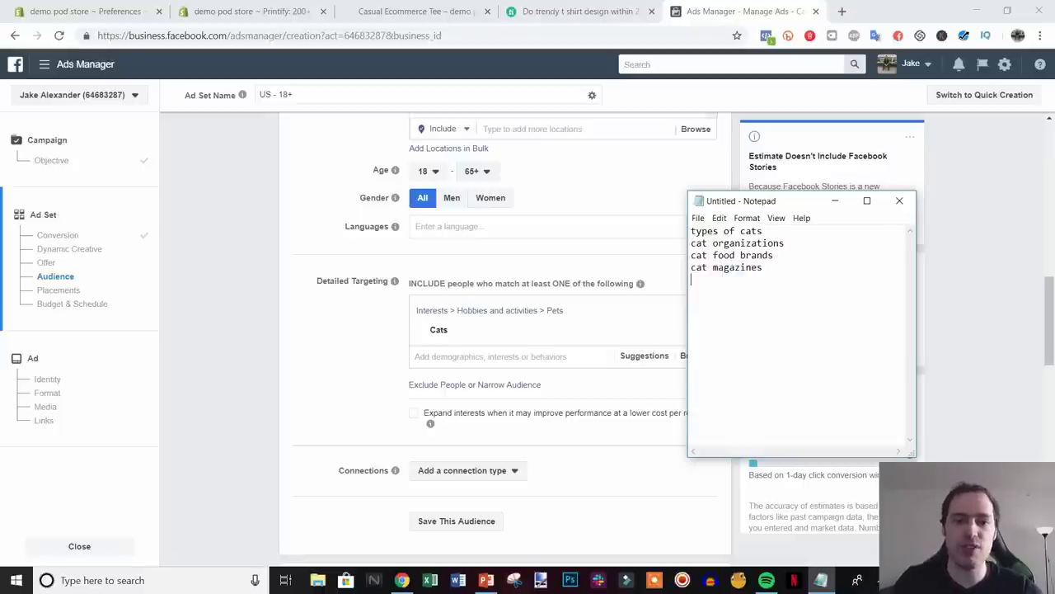
text(cel)
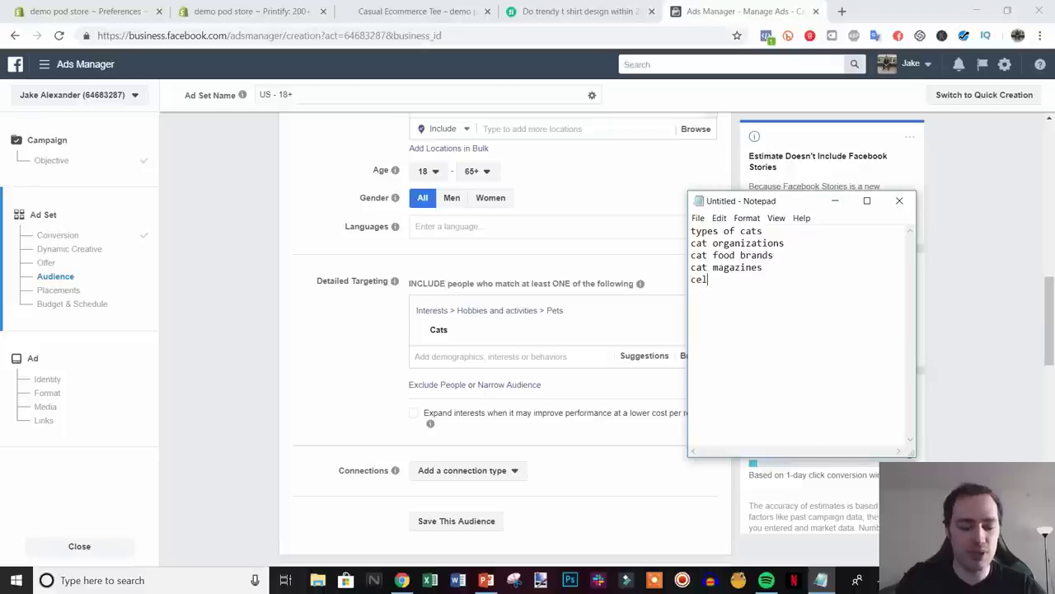
text(ebrities)
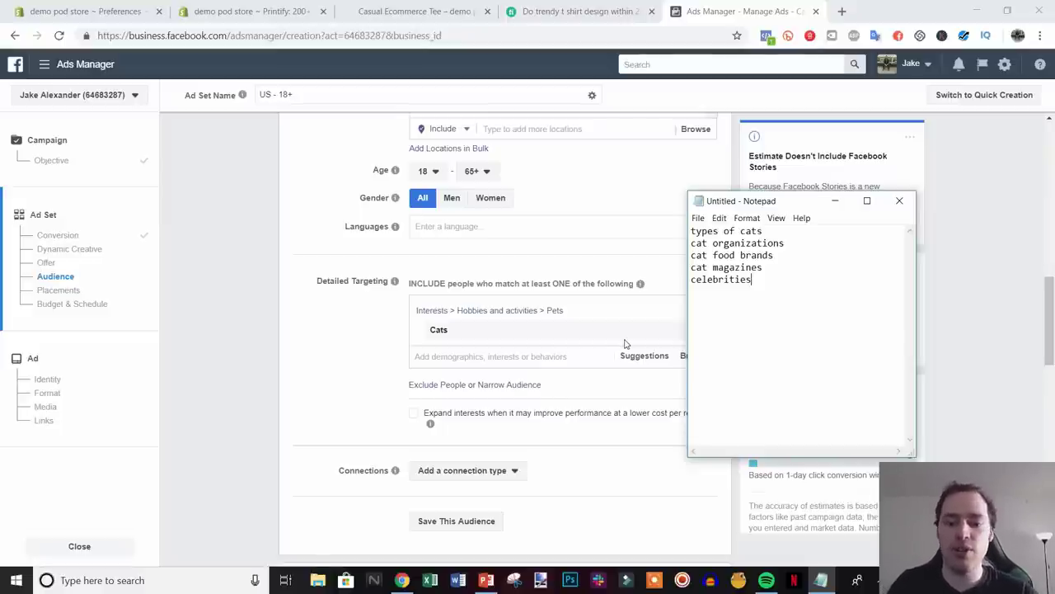
- Highlight and deselect lines of the Notepad idea list while reviewing it
drag(696, 232, 836, 266)
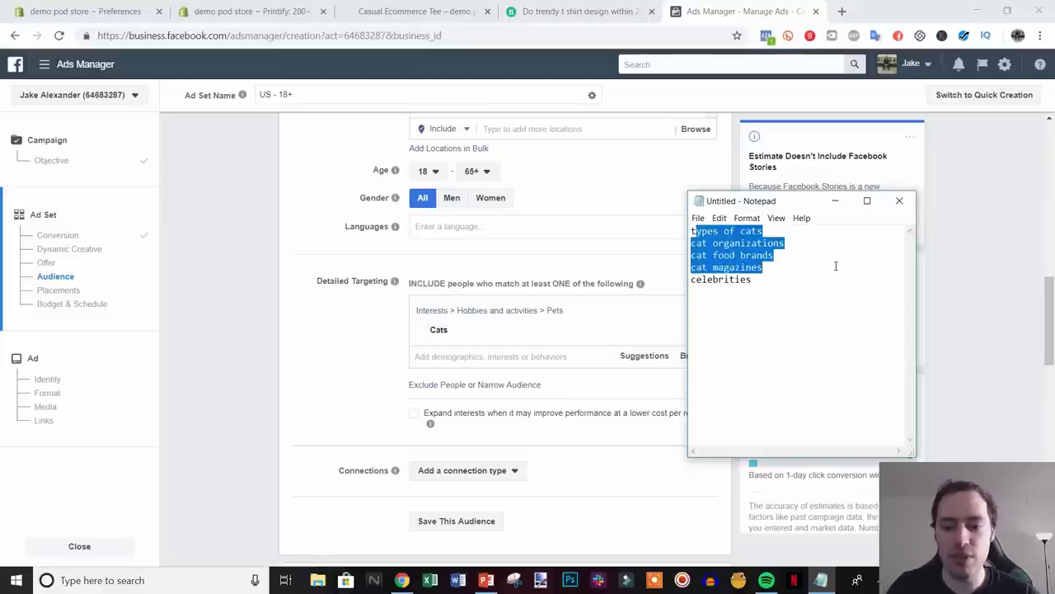
click(783, 285)
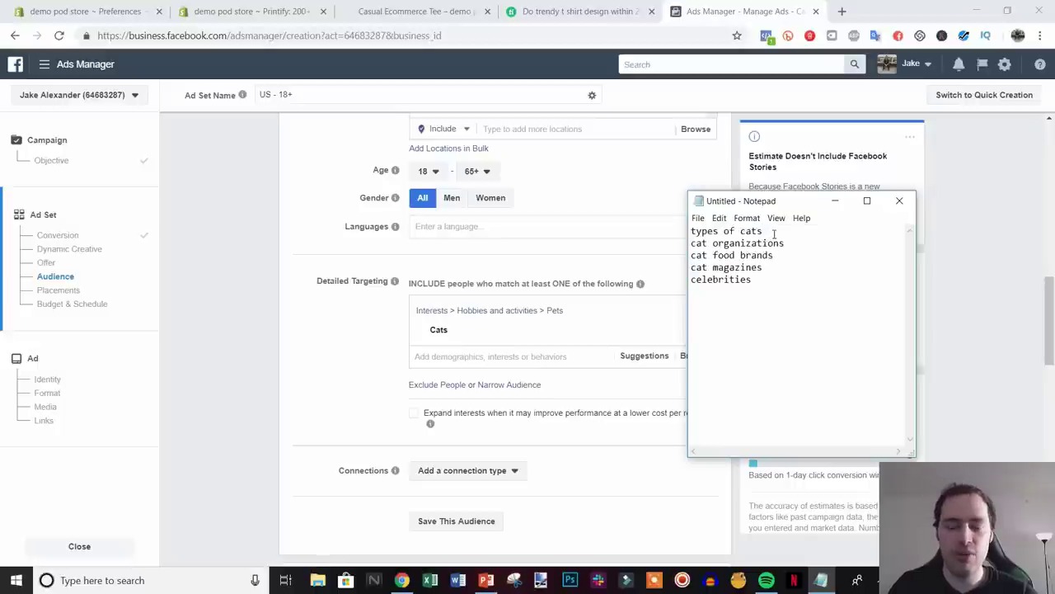
drag(766, 233, 701, 231)
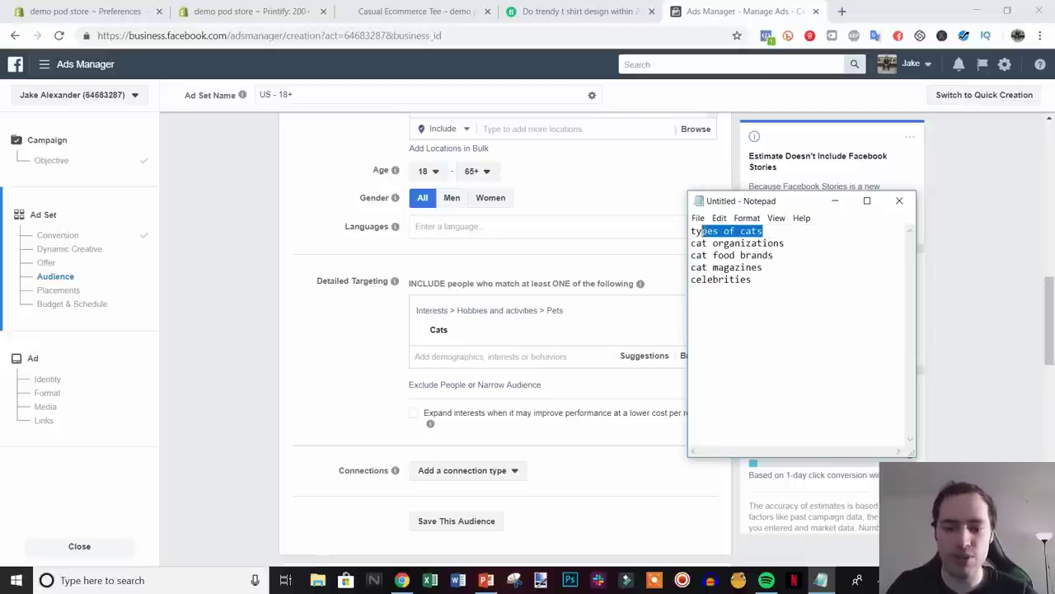
click(766, 231)
key(shift+Home)
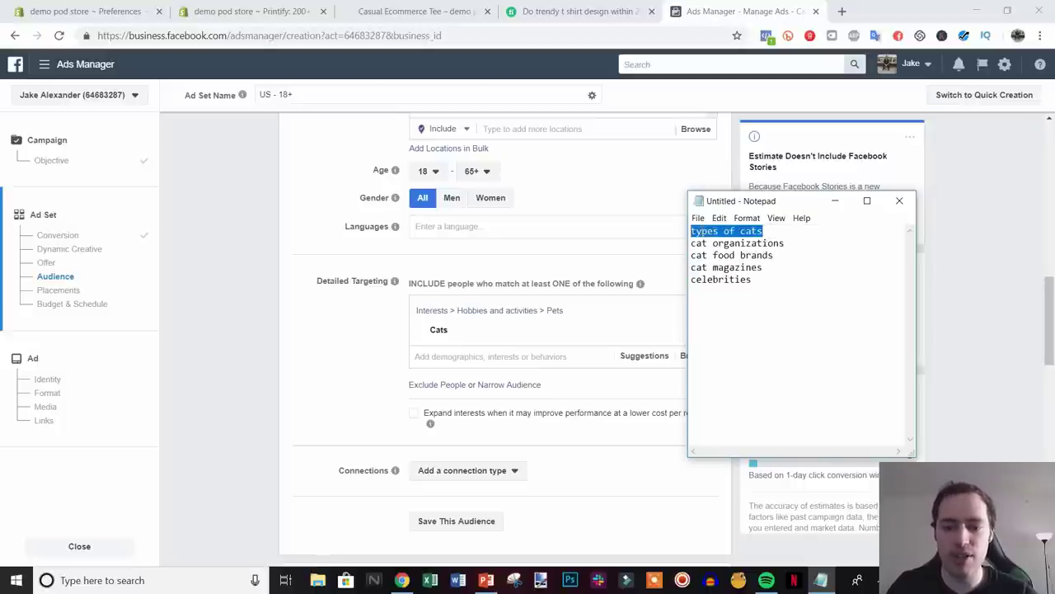
click(766, 233)
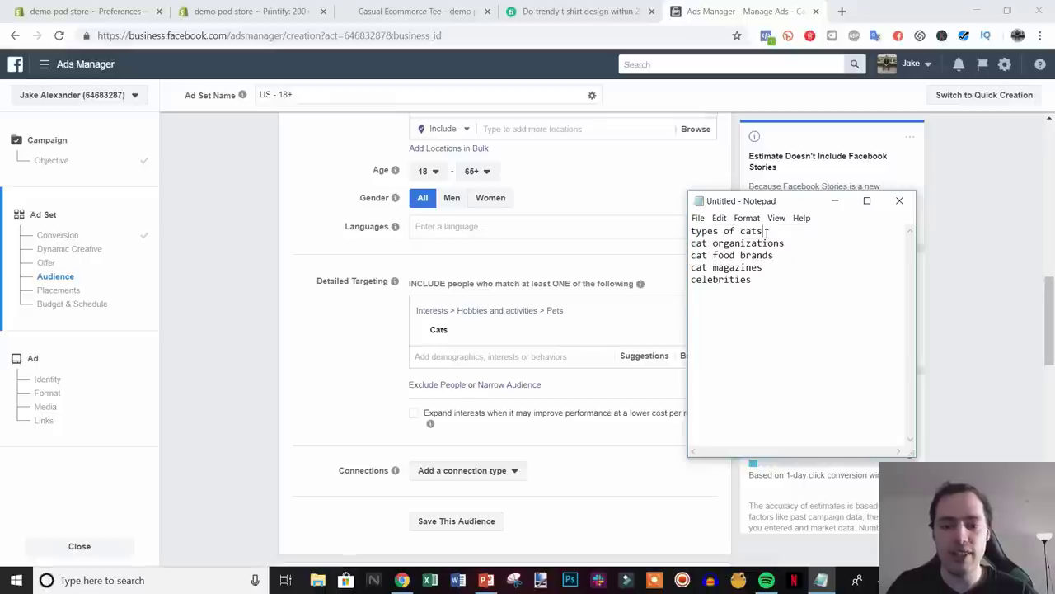
drag(784, 243, 808, 273)
click(724, 270)
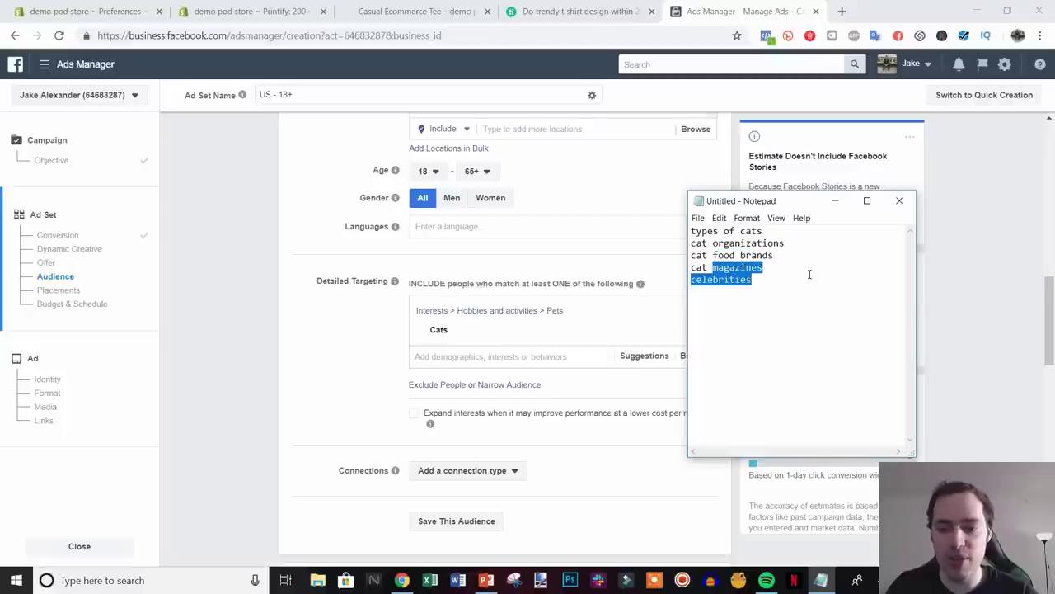
click(766, 274)
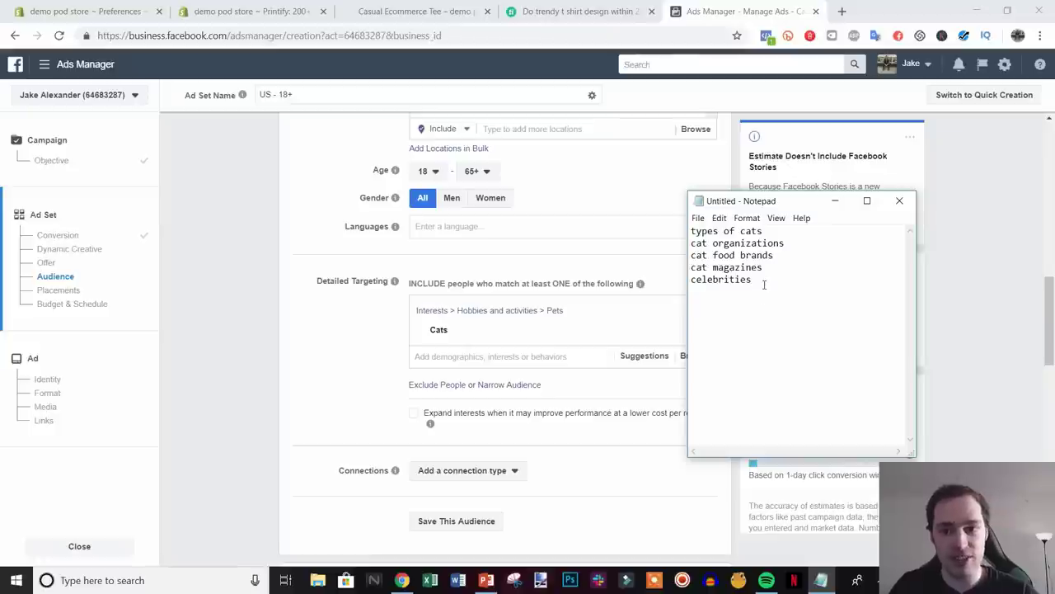
- Search Google for 'cat food brands' in a new tab, then add an empty narrowing group in Ads Manager
click(834, 202)
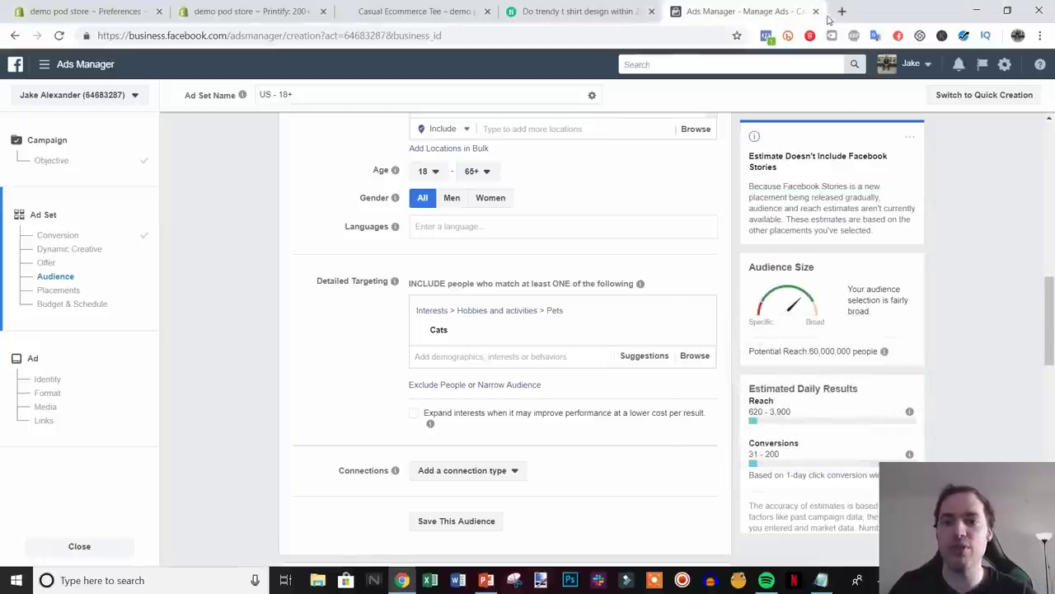
click(841, 12)
text(g)
key(Return)
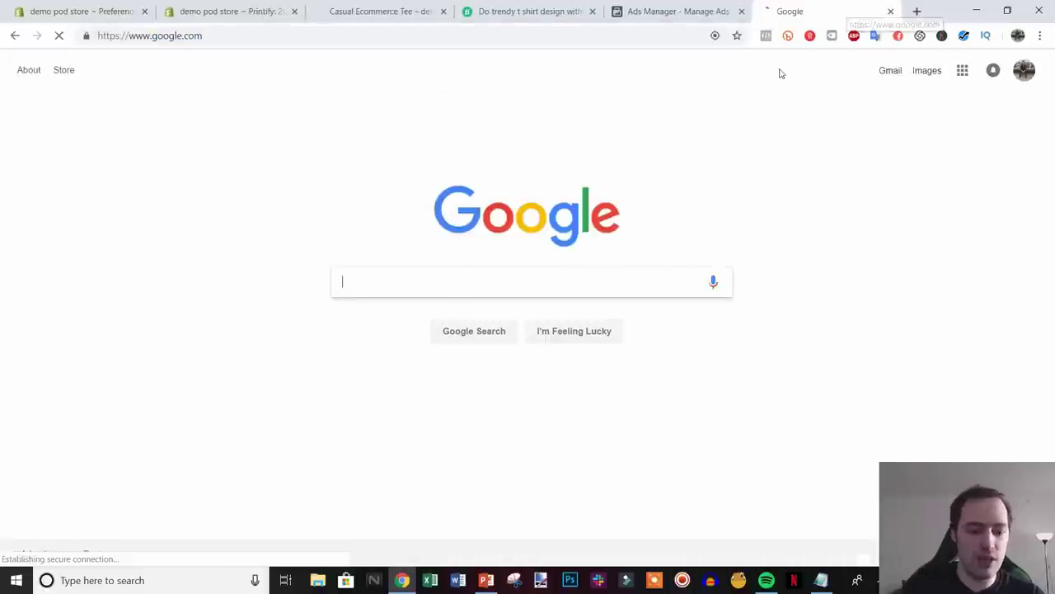
text(cat food )
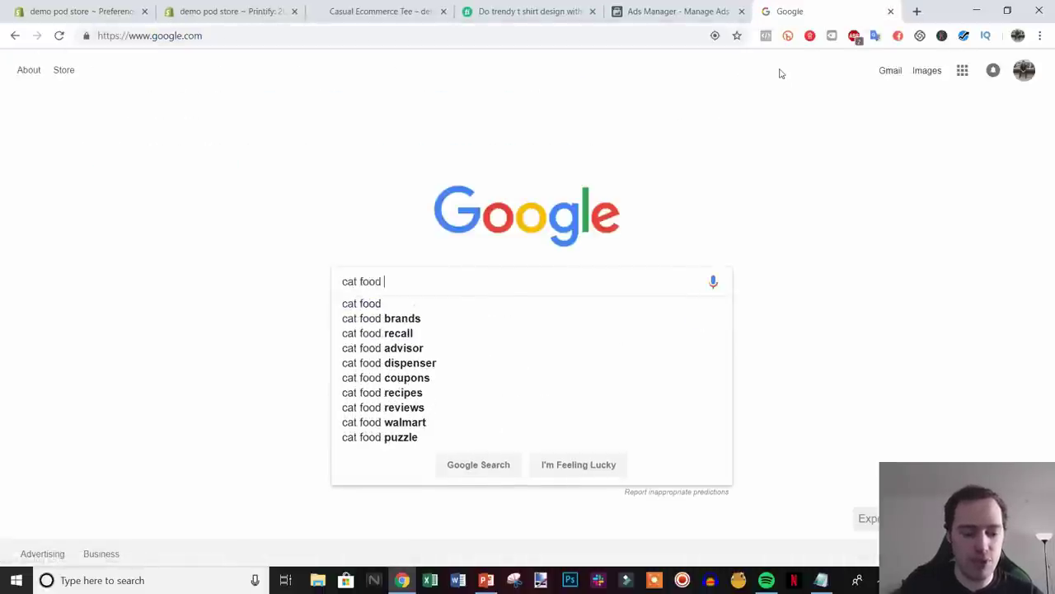
text(brands)
key(Return)
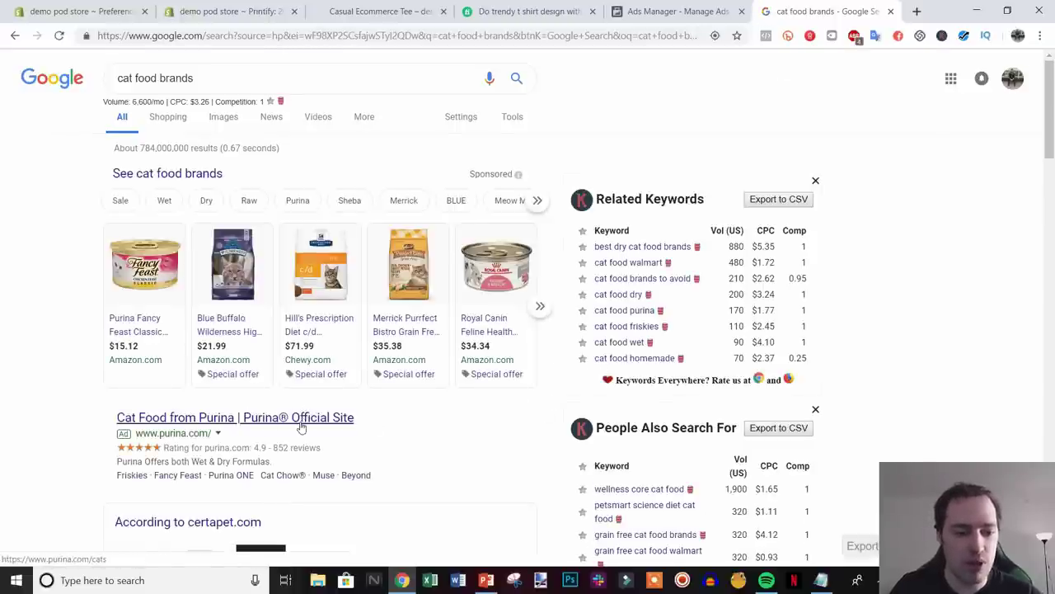
click(676, 12)
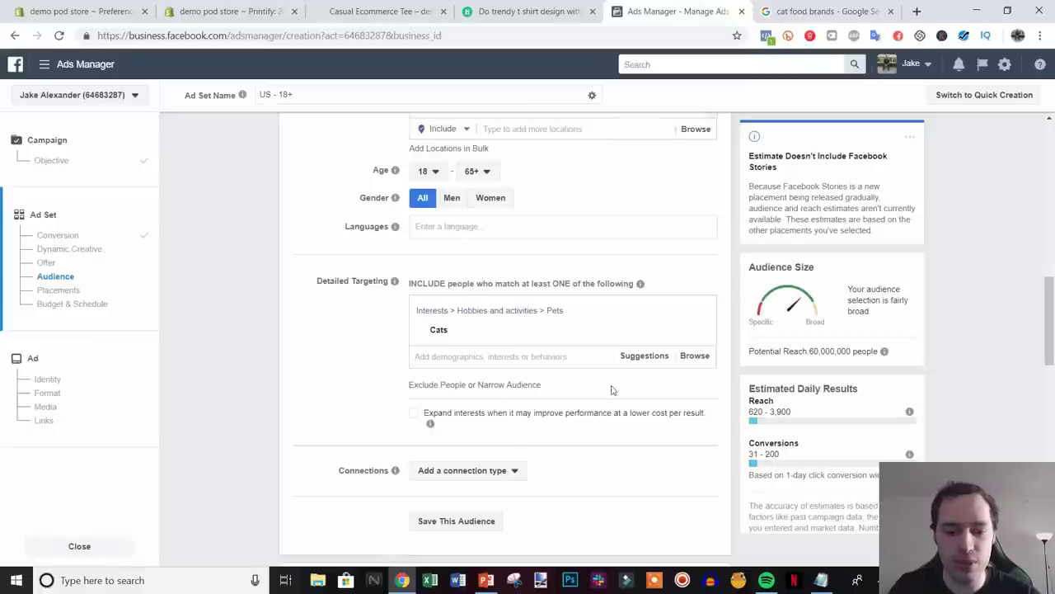
click(505, 385)
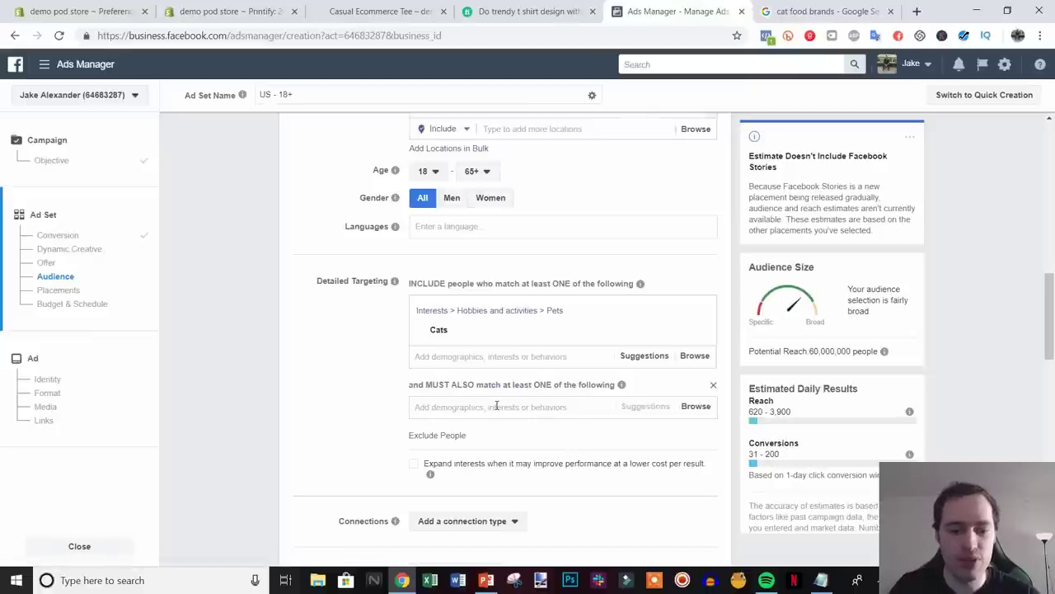
- Require Nestlé Purina PetCare (searched 'purina') in the narrowing group, giving a potential reach of 1,000,000
click(496, 405)
text(pur)
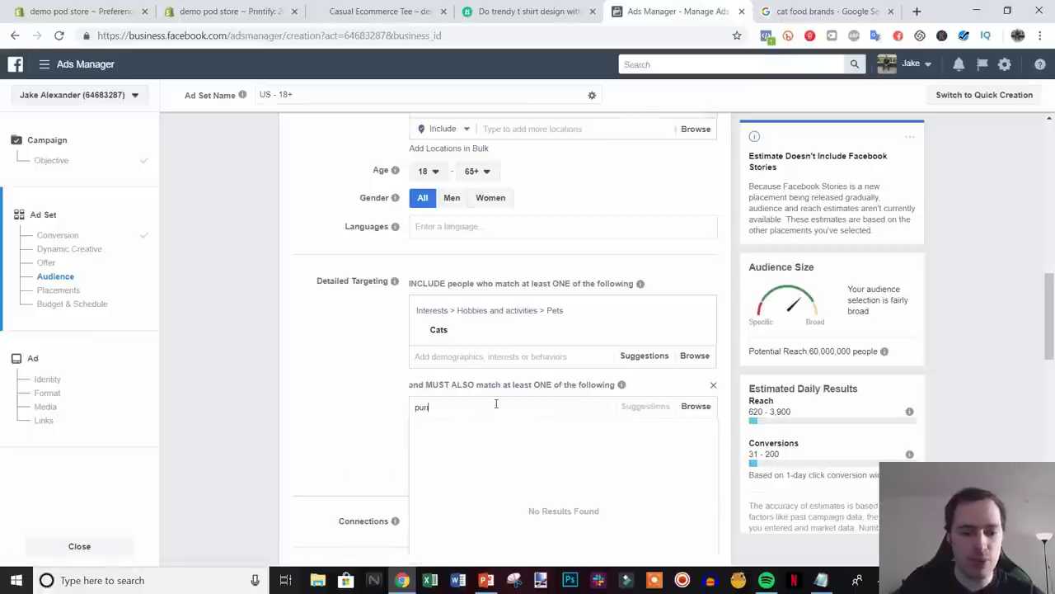
text(ina)
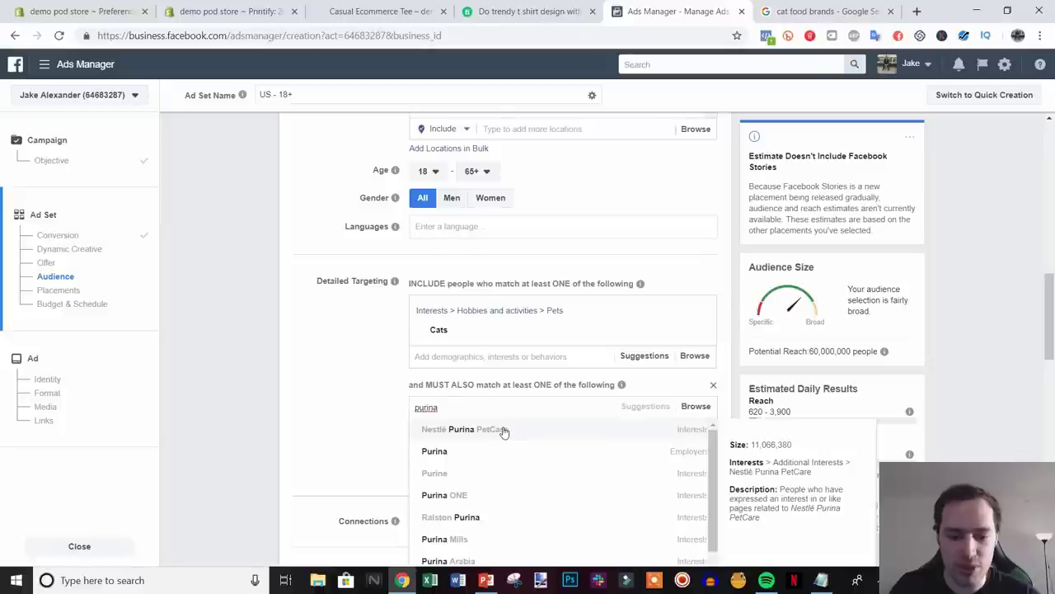
click(504, 431)
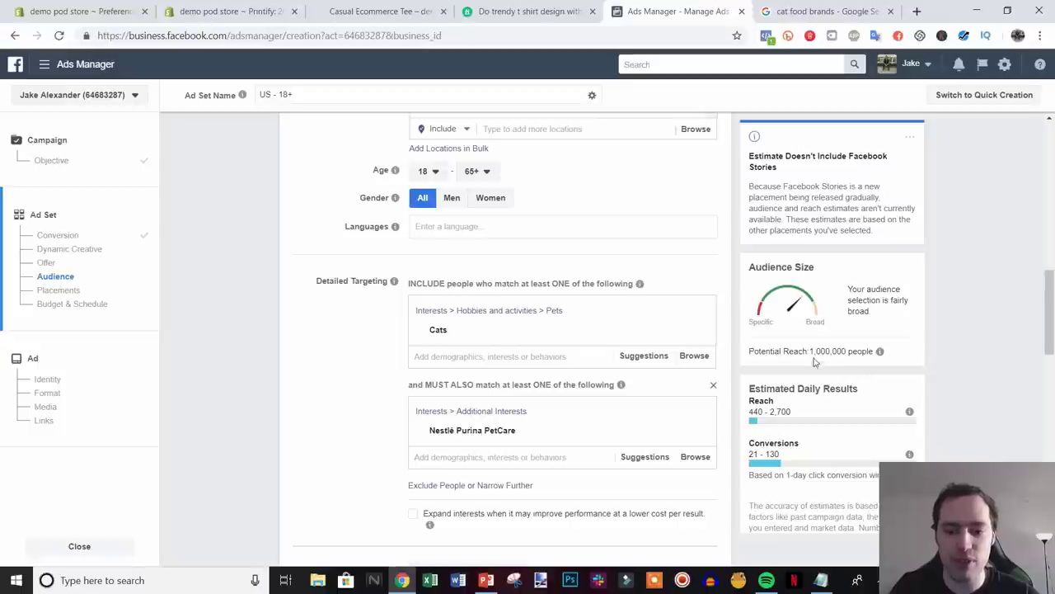
drag(813, 351, 876, 353)
click(858, 363)
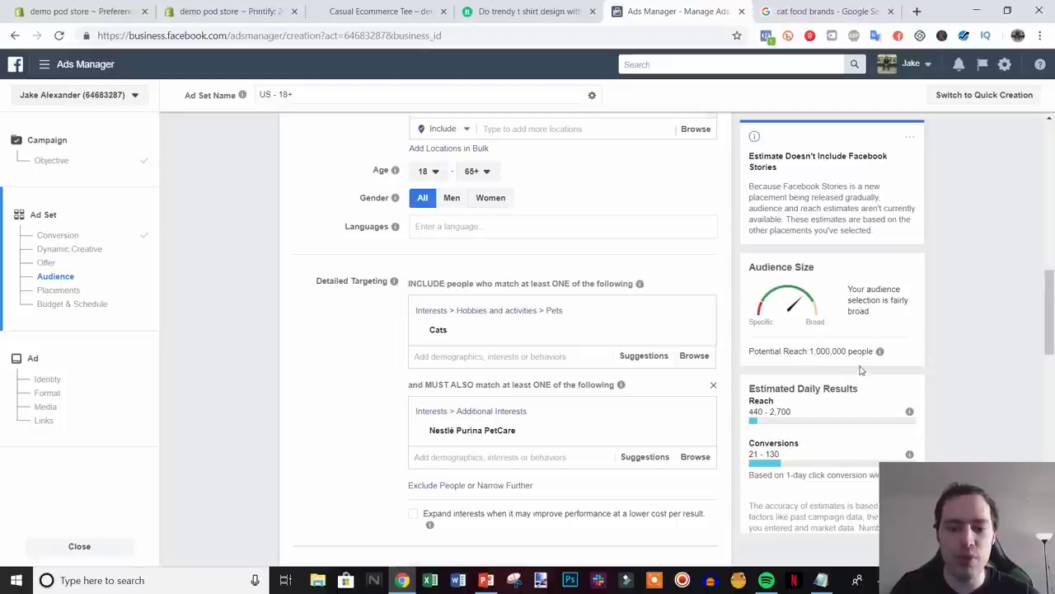
mouse_move(554, 429)
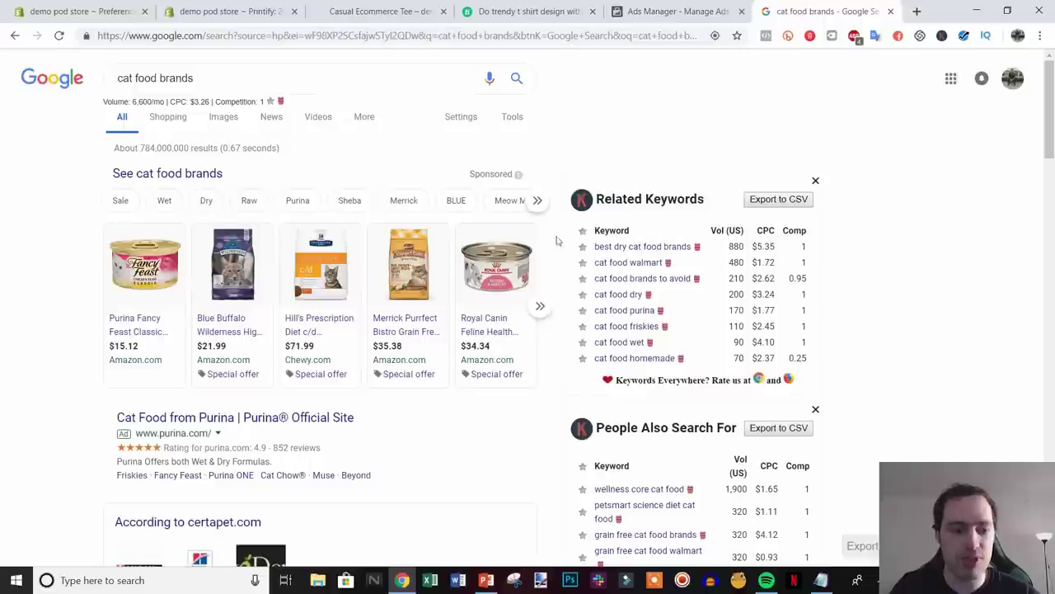
click(816, 11)
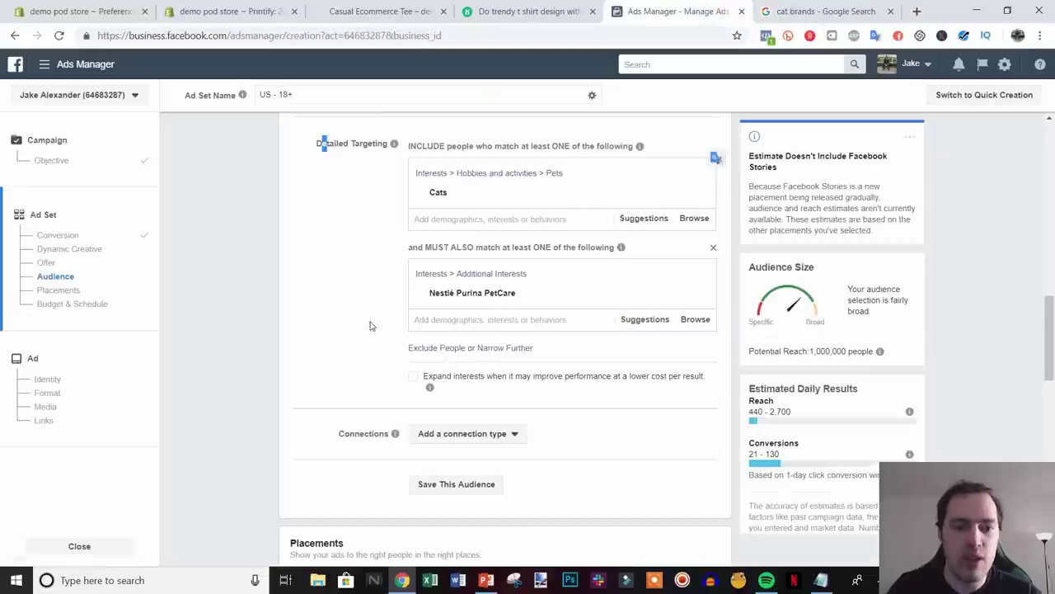
scroll(382, 314, up, 1)
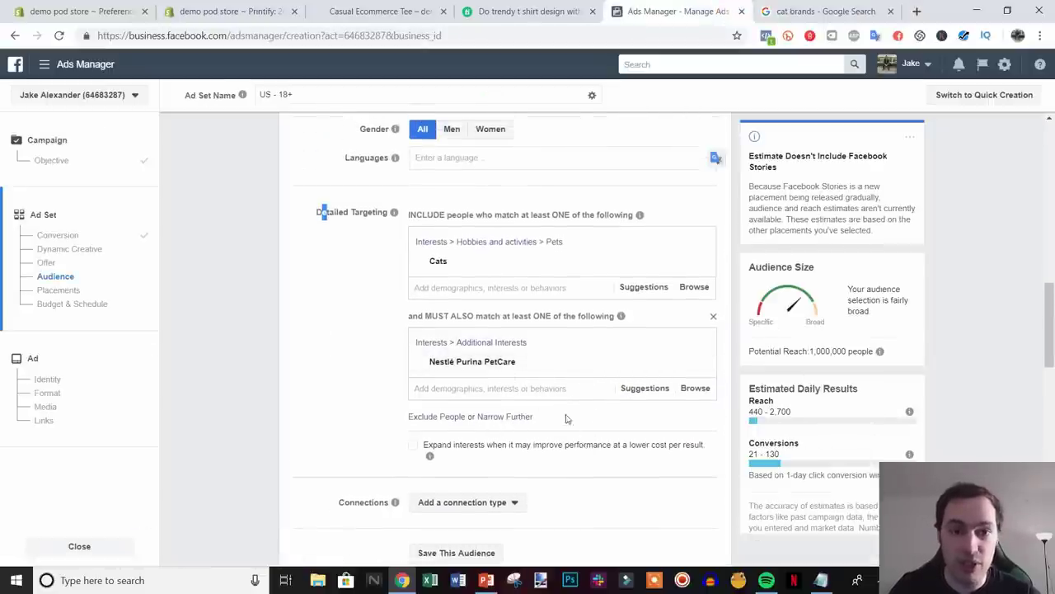
- Add Engaged Shoppers ('engaged shop') as another required behavior group
click(507, 422)
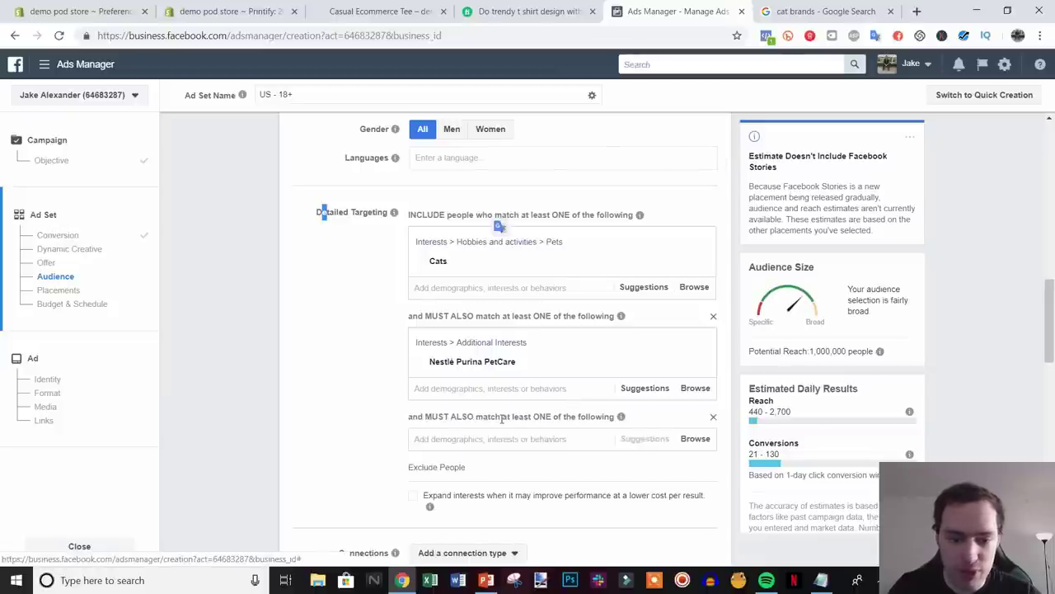
text(eng)
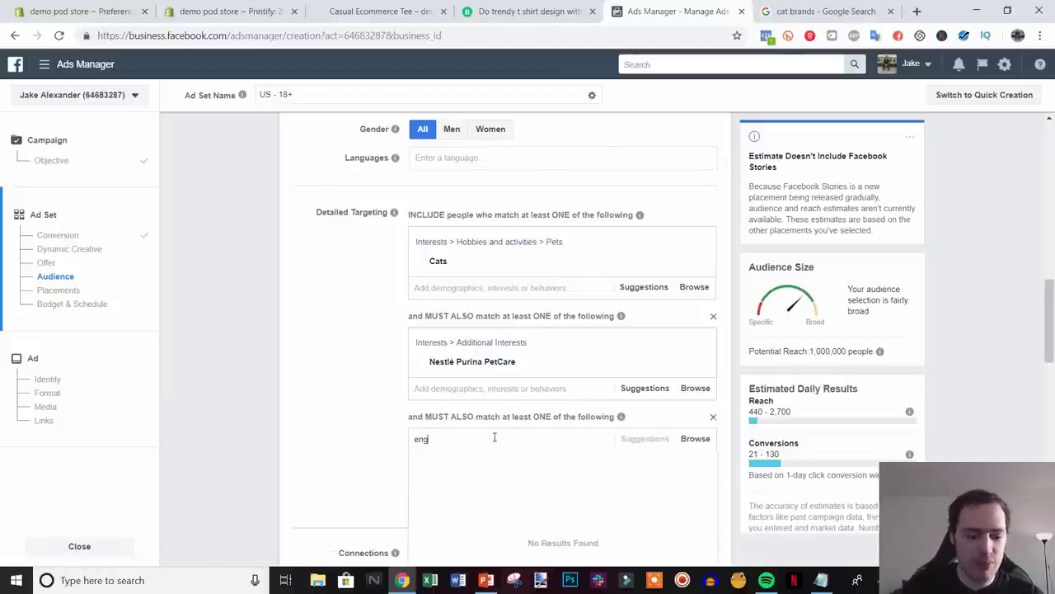
text(aged shop)
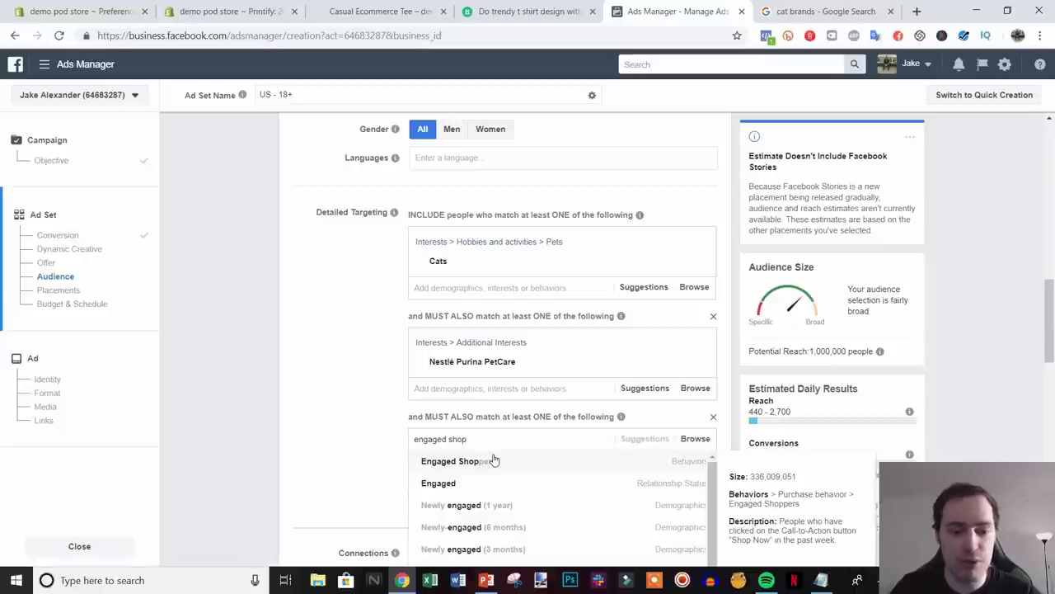
click(493, 460)
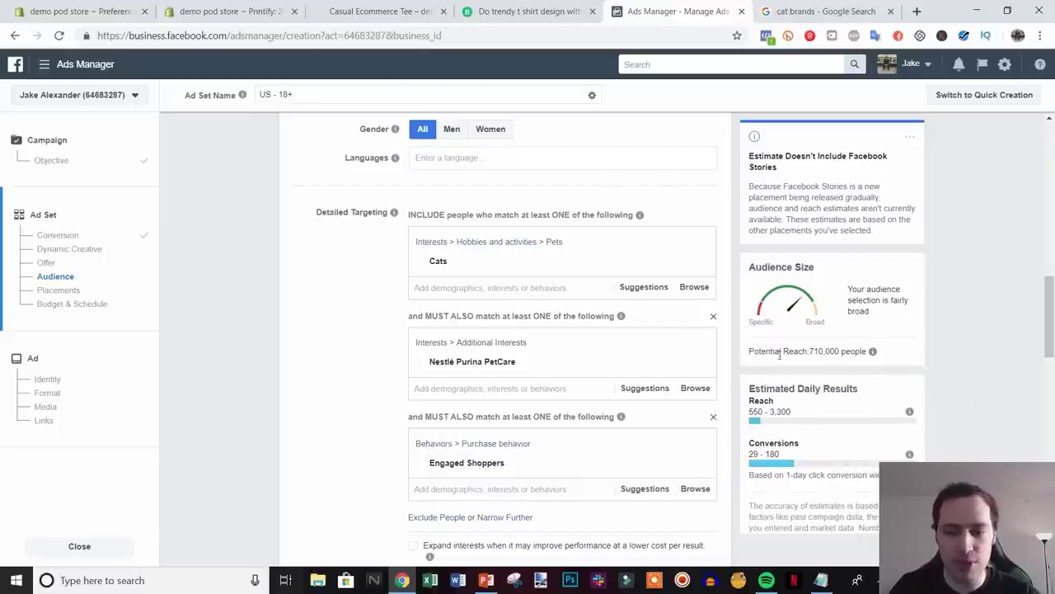
- Remove Engaged Shoppers and Nestlé Purina PetCare, leaving Cats as the only interest
scroll(997, 393, down, 1)
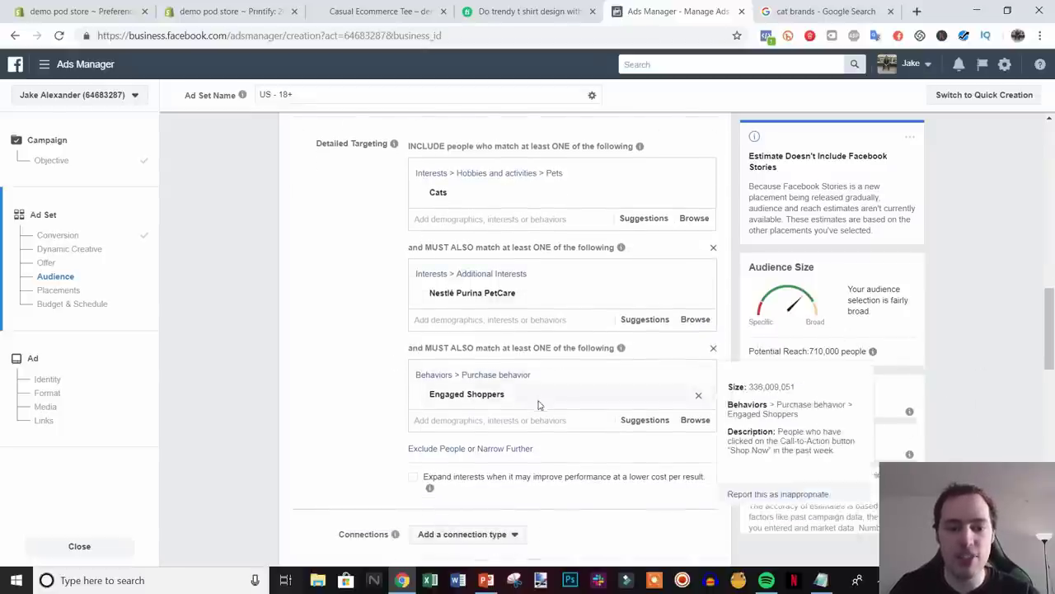
scroll(537, 405, up, 1)
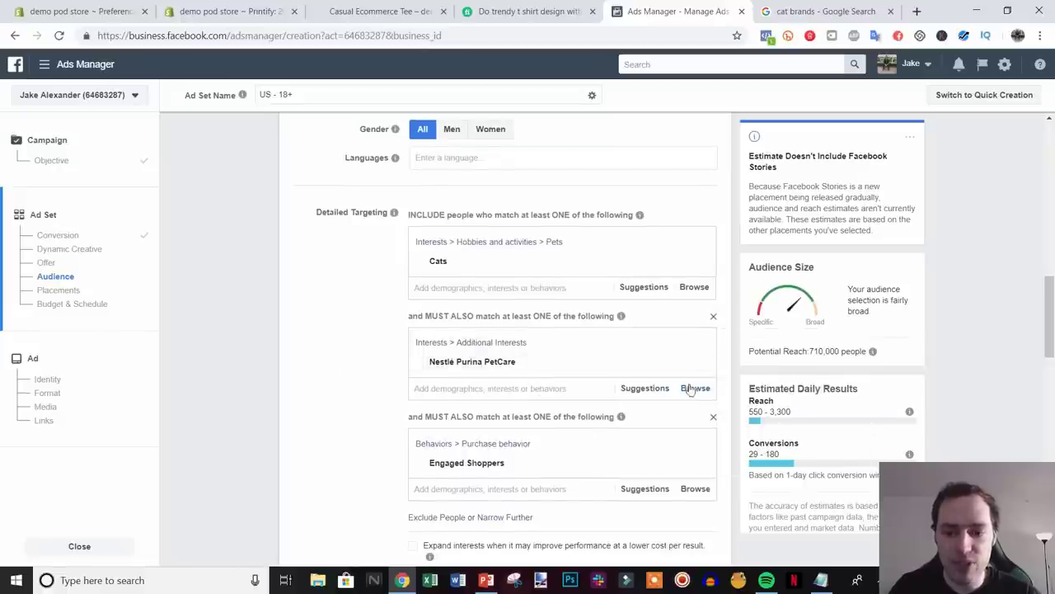
mouse_move(720, 466)
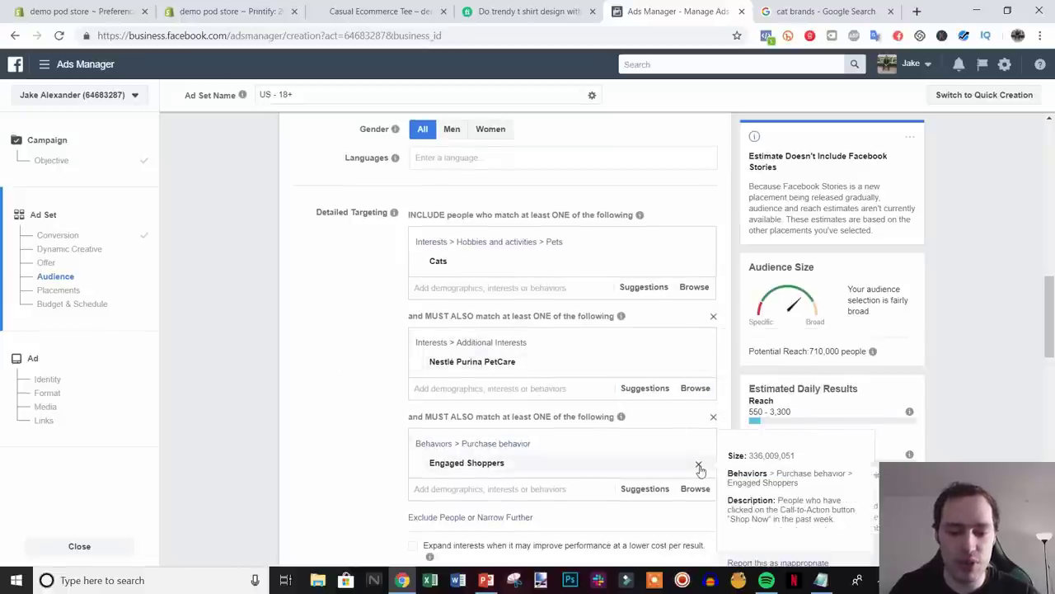
click(699, 468)
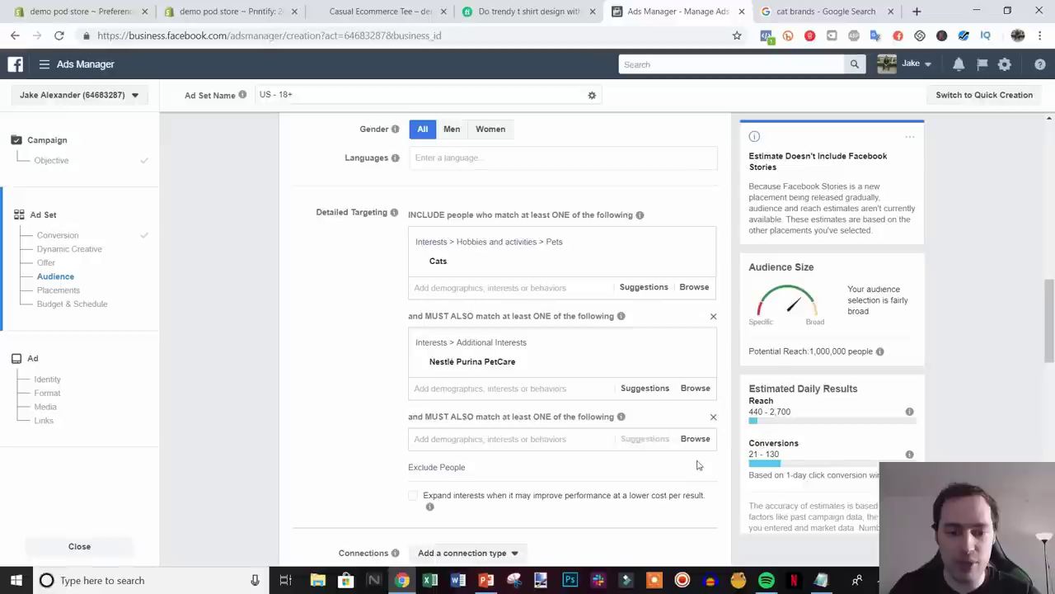
click(698, 364)
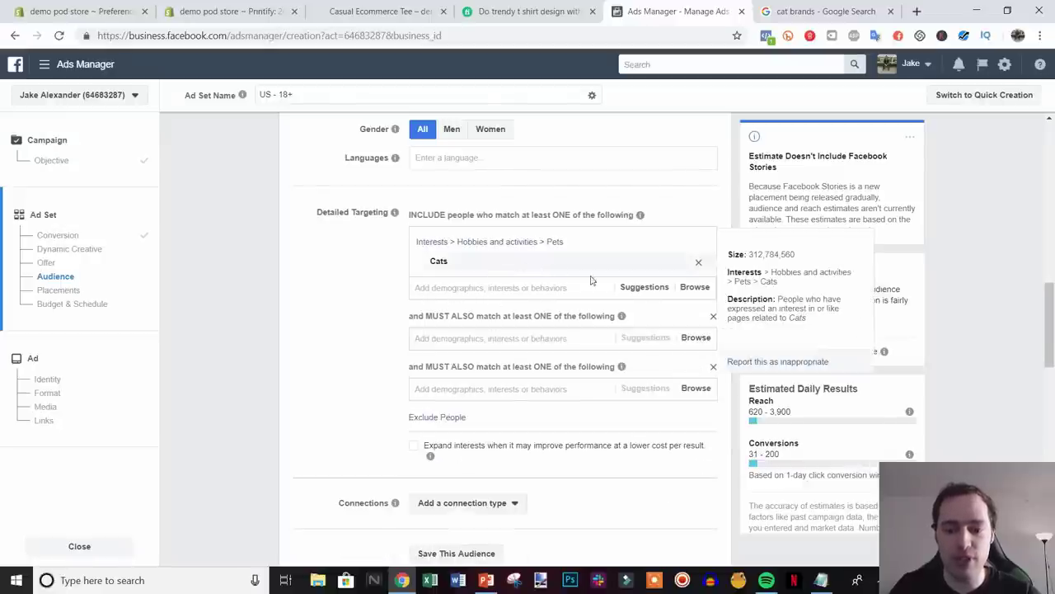
- Check the Notepad ideas, then replace the Google query with 'types of cats'
click(822, 581)
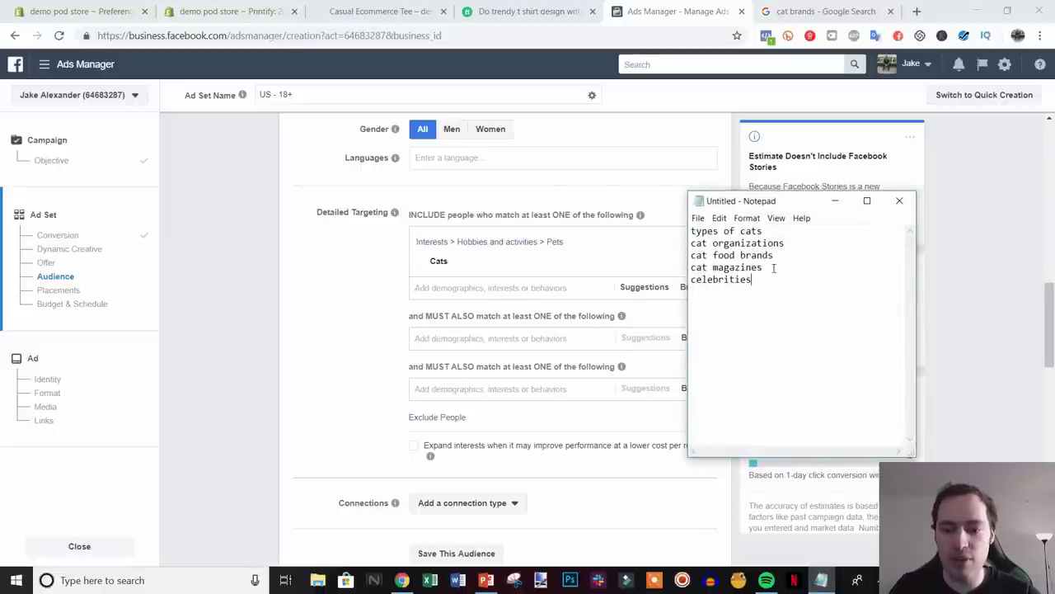
click(818, 578)
click(824, 12)
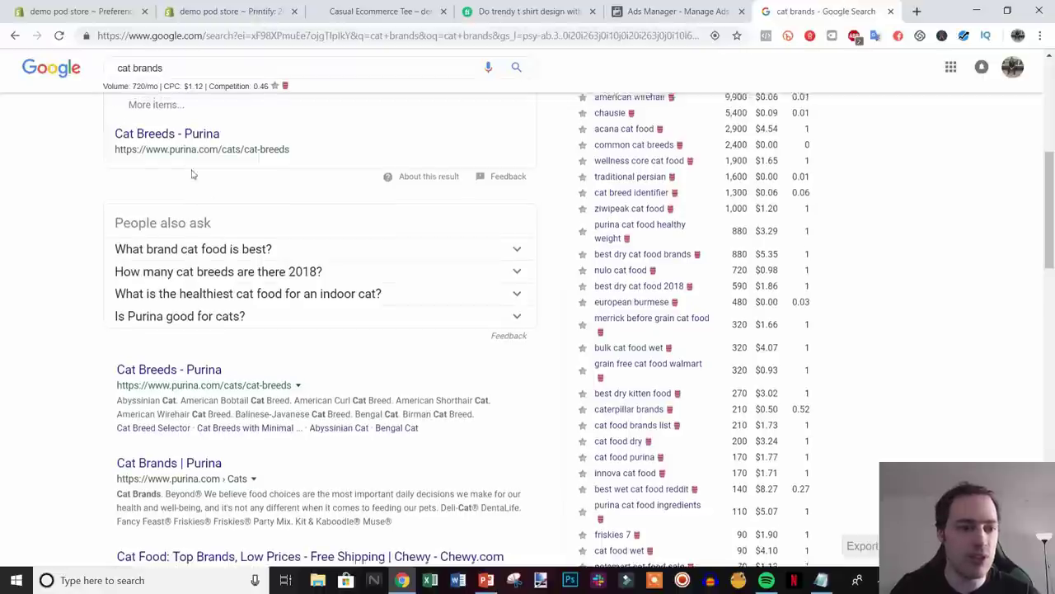
scroll(171, 78, up, 2)
triple_click(171, 77)
text(ty)
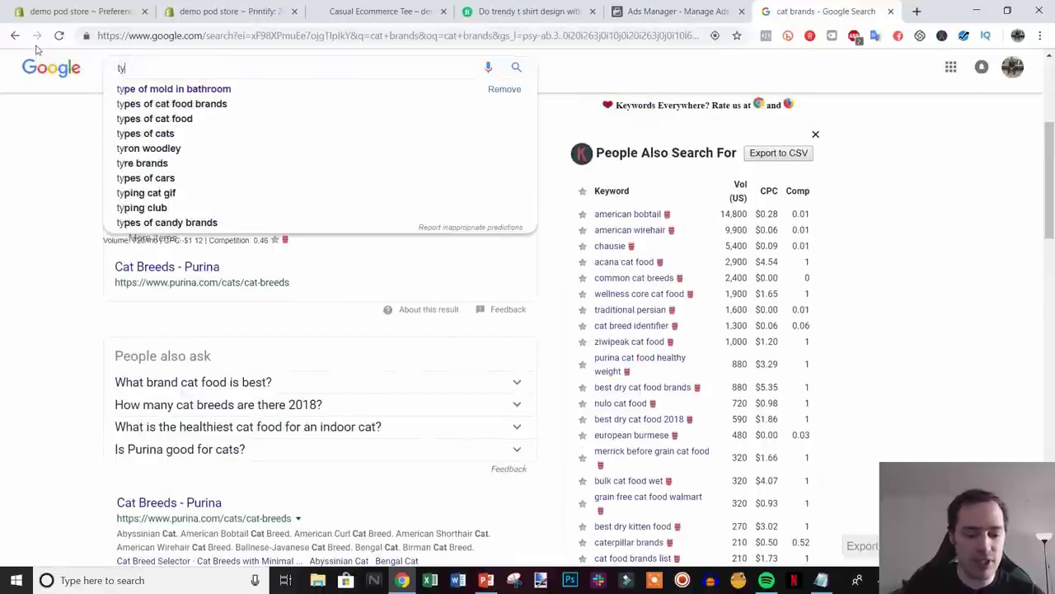
text(pes of cats)
key(Return)
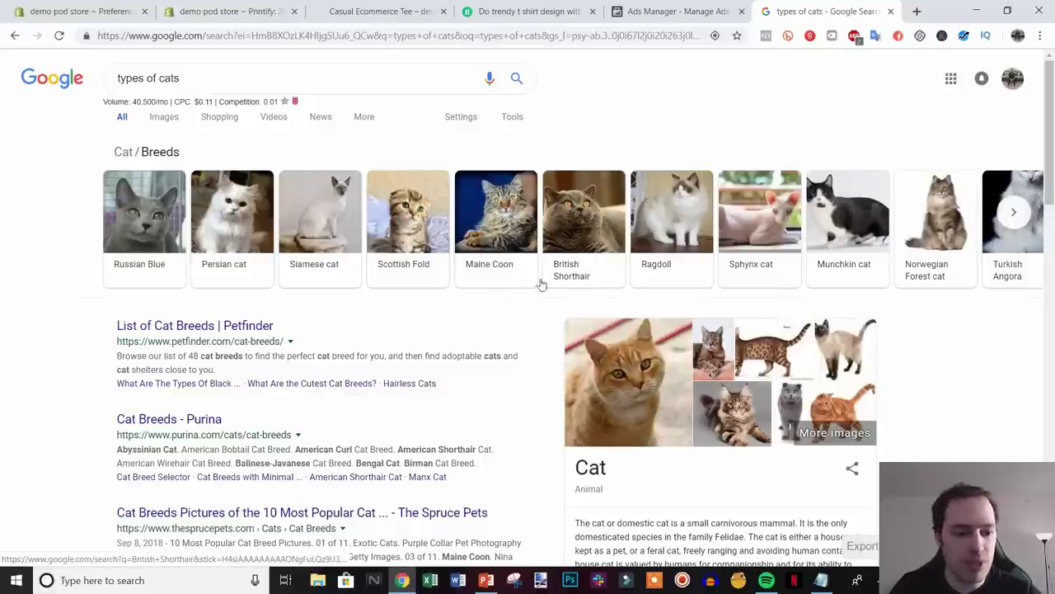
- Open Petfinder's cat breed list and scroll through the breeds to Abyssinian, American Bobtail and American Curl
click(208, 334)
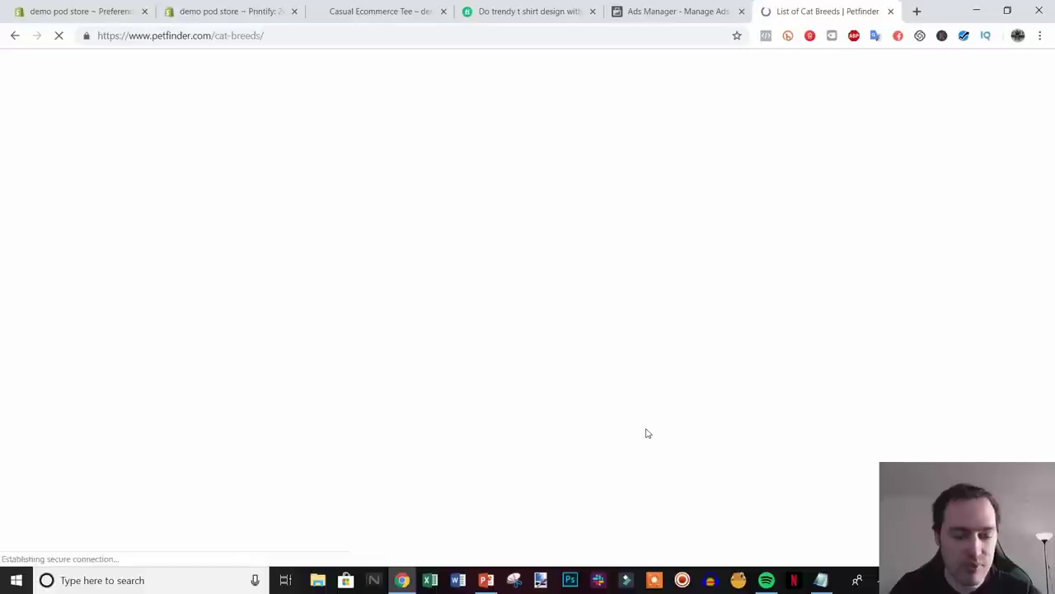
scroll(647, 430, down, 3)
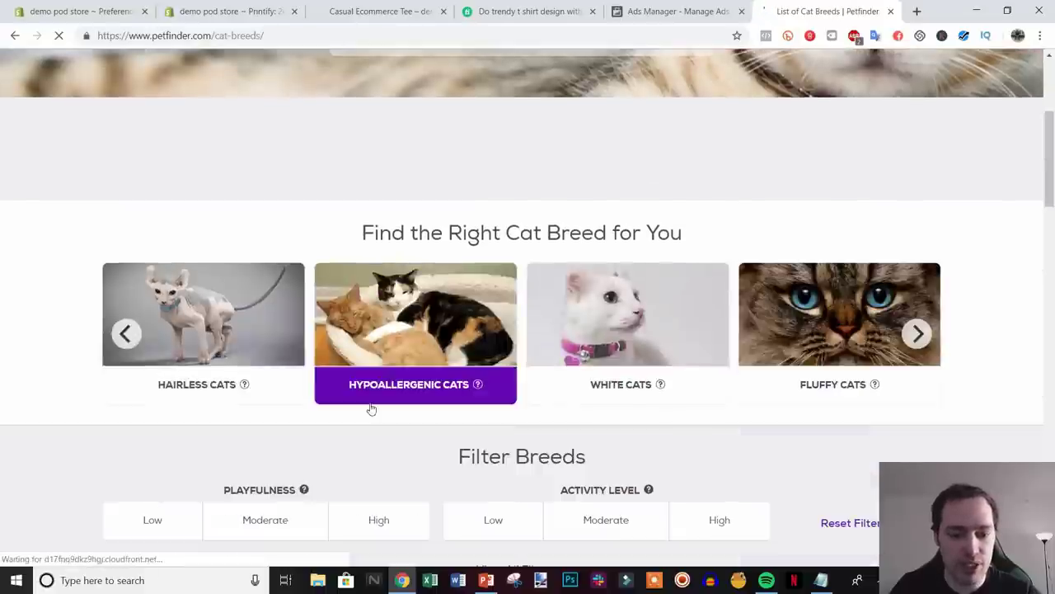
scroll(377, 403, down, 1)
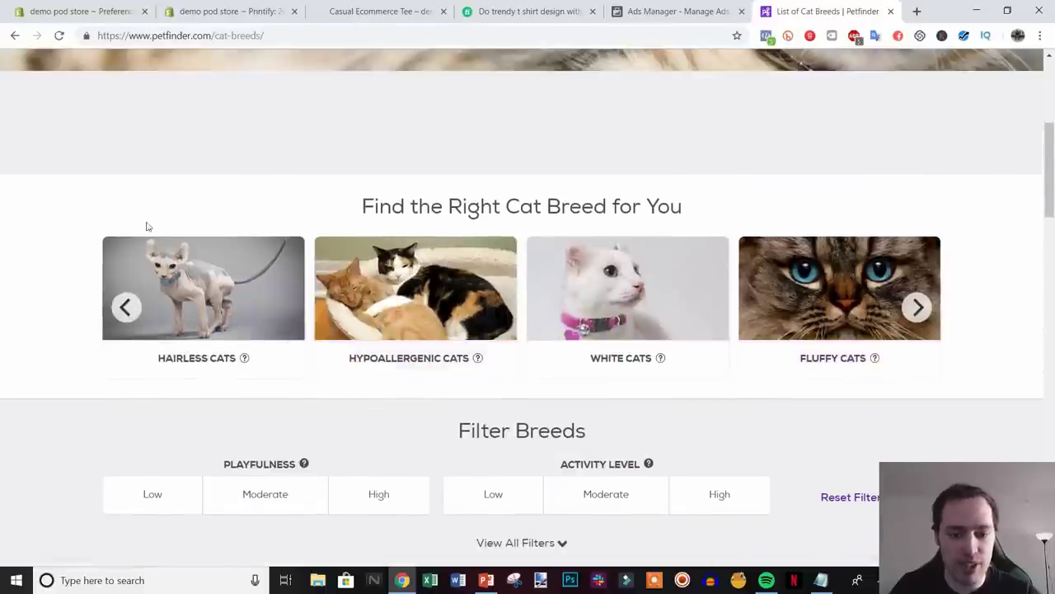
scroll(448, 430, down, 6)
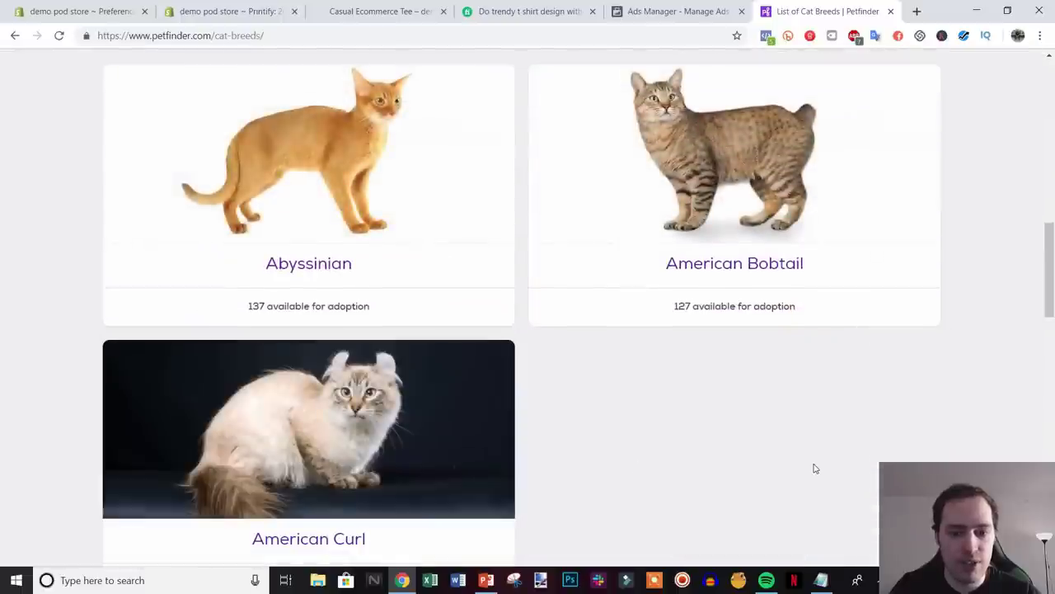
scroll(810, 471, down, 1)
scroll(815, 467, up, 1)
scroll(791, 469, down, 1)
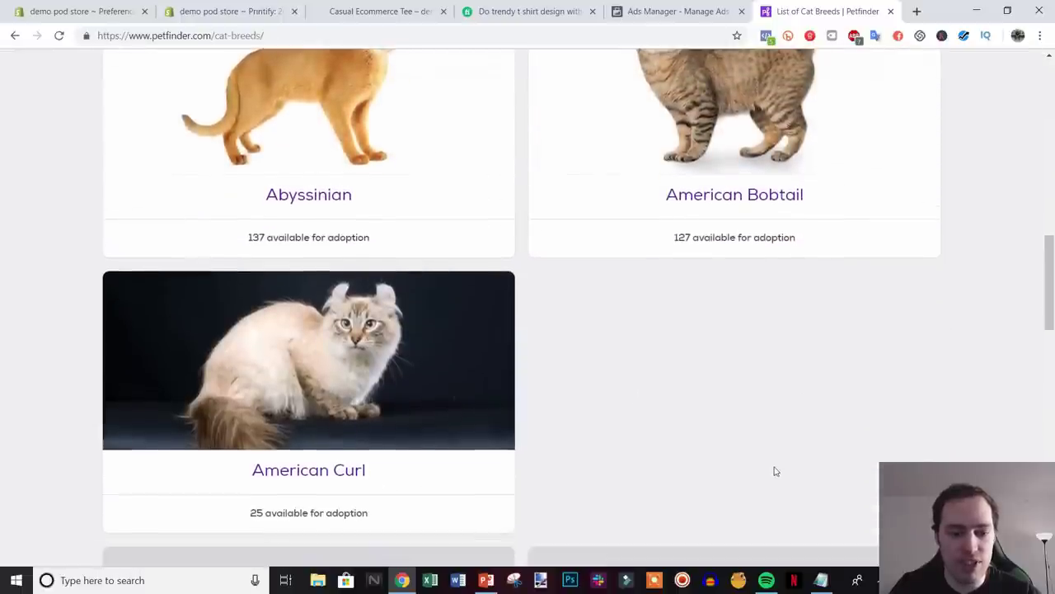
- Add Abyssinian cat (searched 'abys') as a required interest, narrowing potential reach to 28,000
click(690, 7)
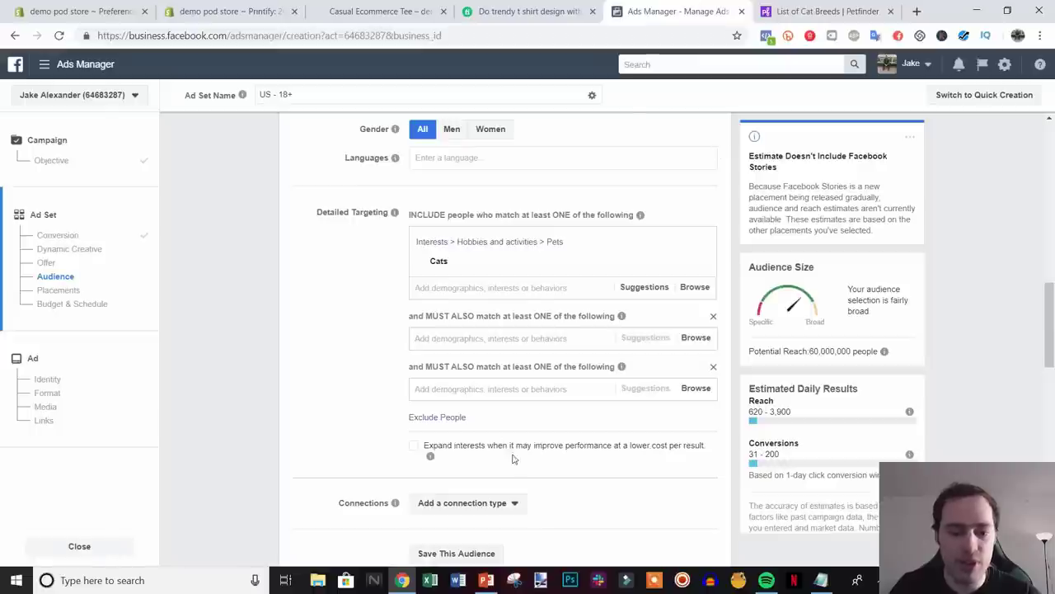
click(480, 341)
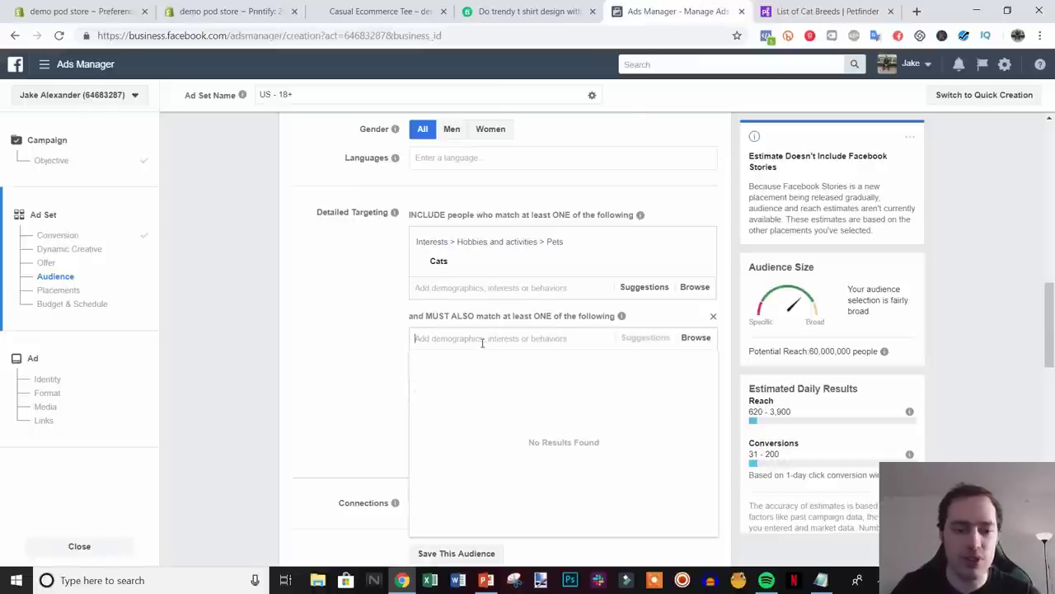
click(812, 12)
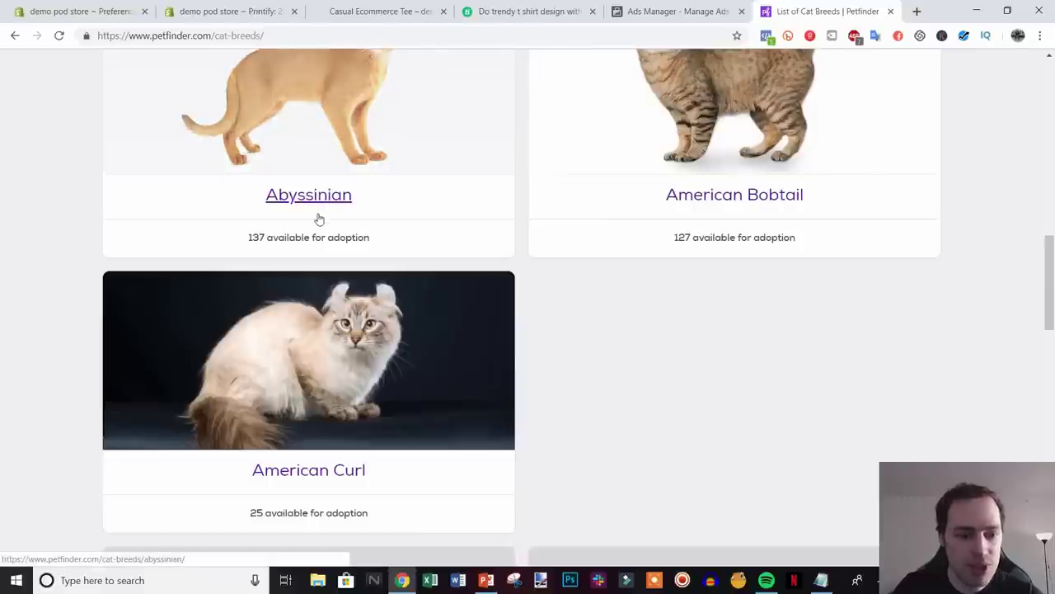
click(705, 9)
text(abyssin)
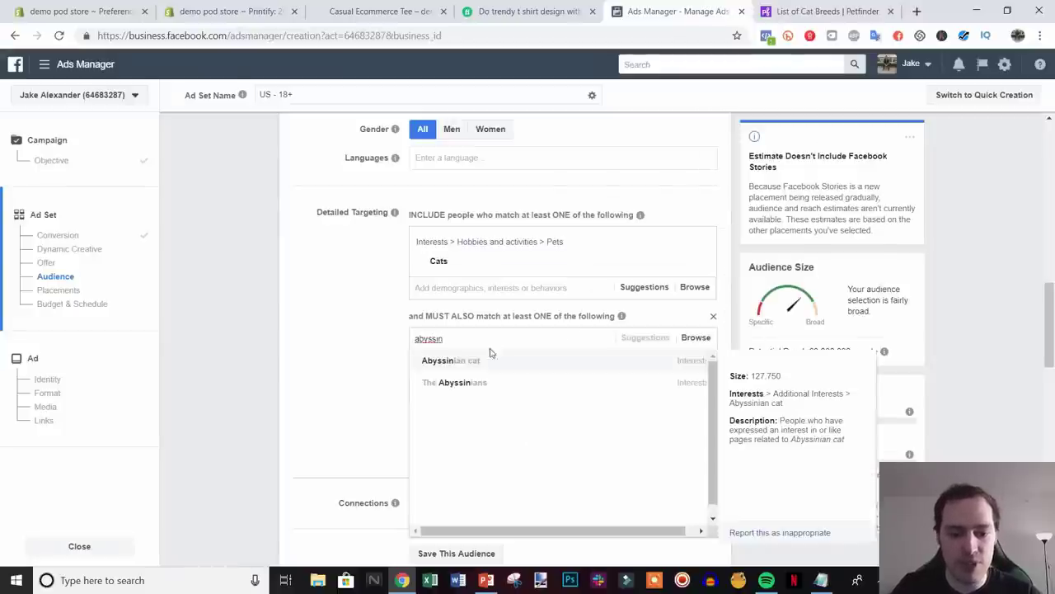
click(472, 365)
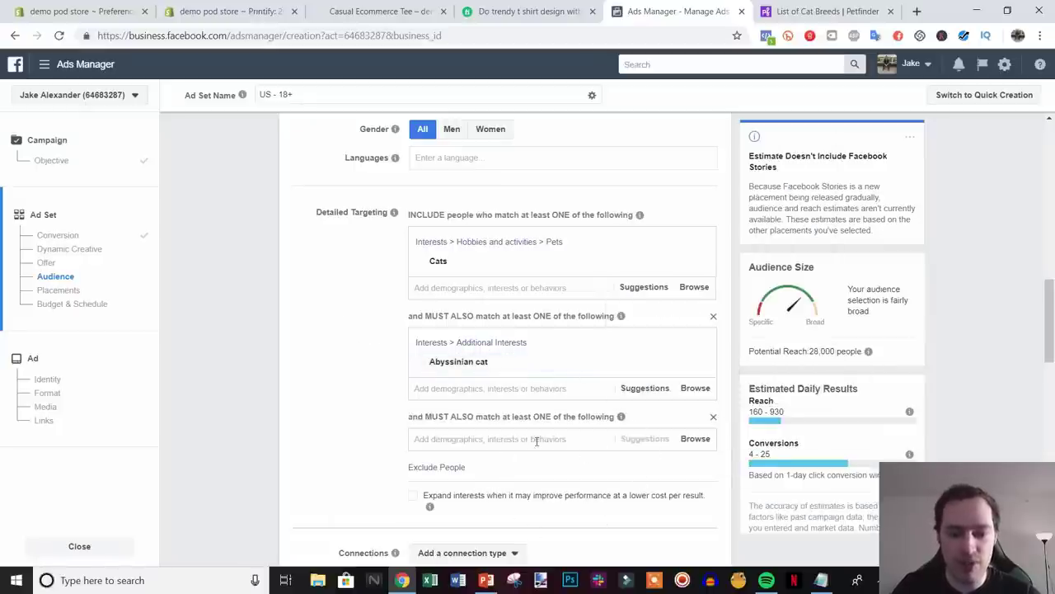
mouse_move(480, 369)
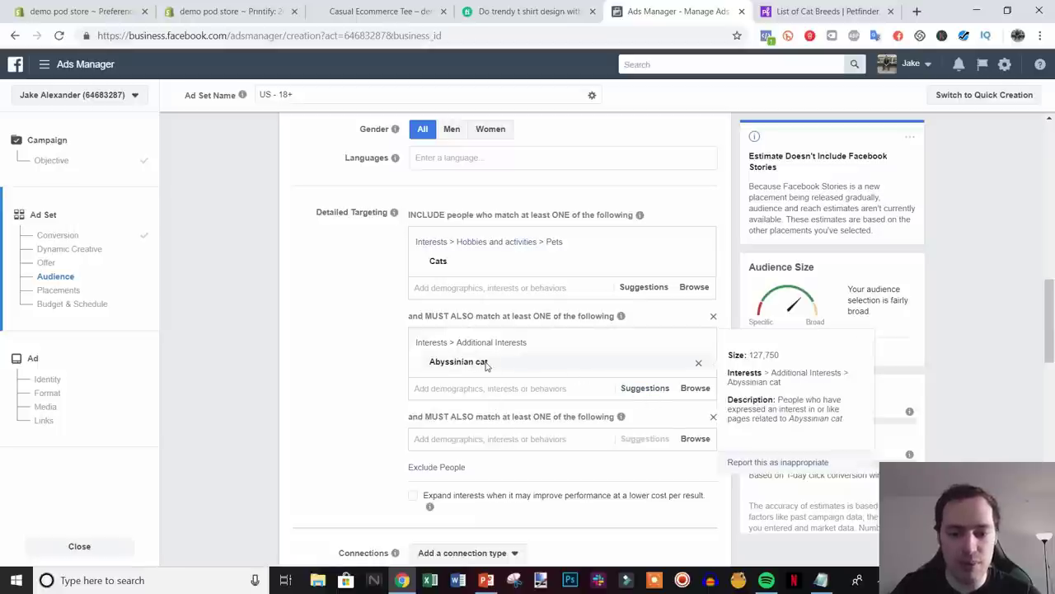
- Add Siamese cat from the suggested cat interests to the required group
click(644, 394)
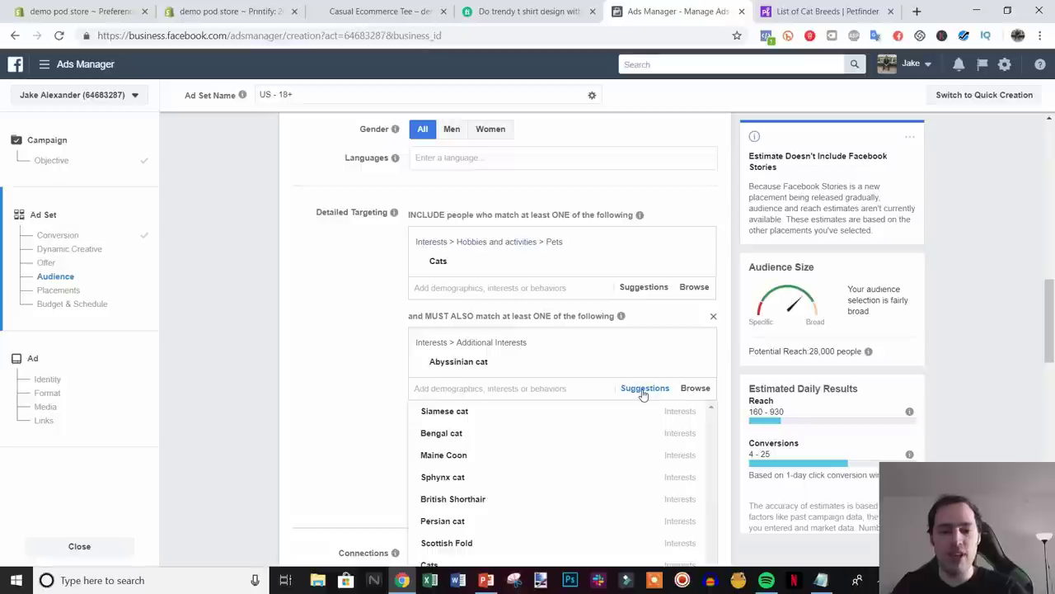
mouse_move(615, 408)
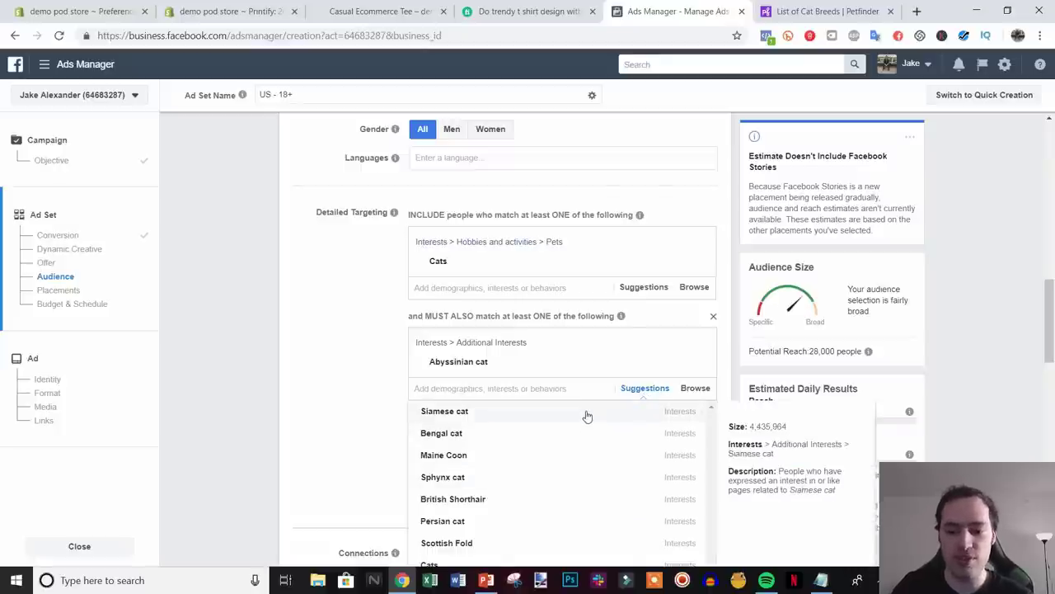
mouse_move(496, 366)
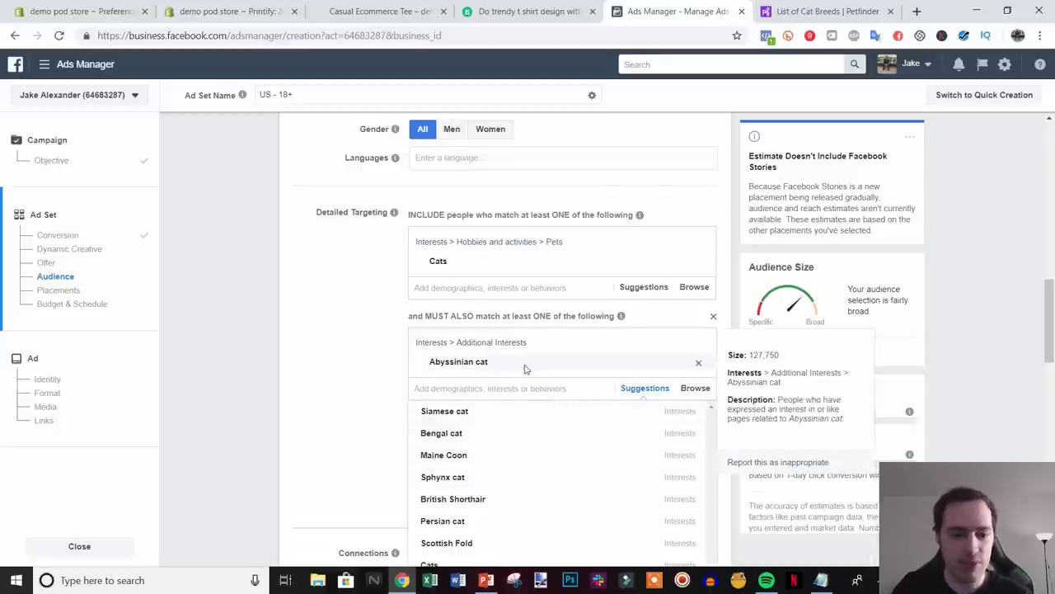
click(501, 413)
click(337, 381)
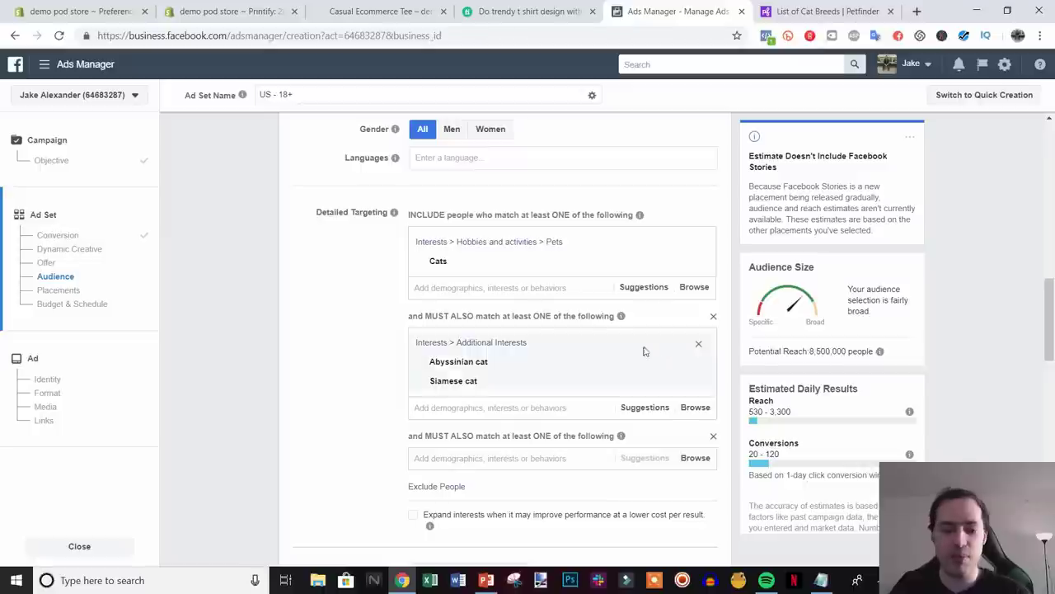
- Remove Abyssinian cat, leaving Siamese cat as the only required interest
mouse_move(605, 370)
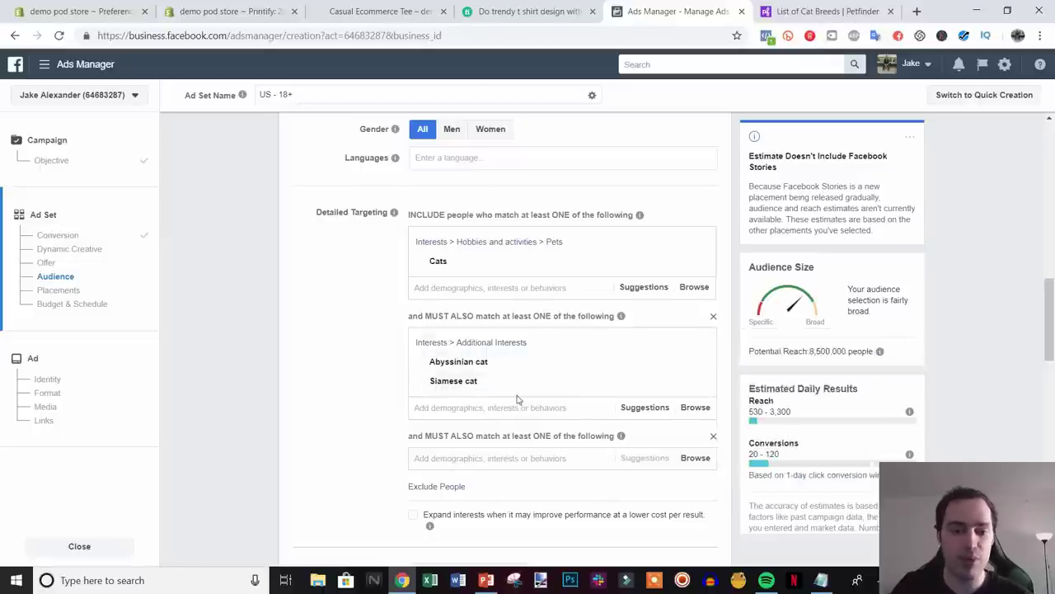
mouse_move(544, 382)
mouse_move(566, 364)
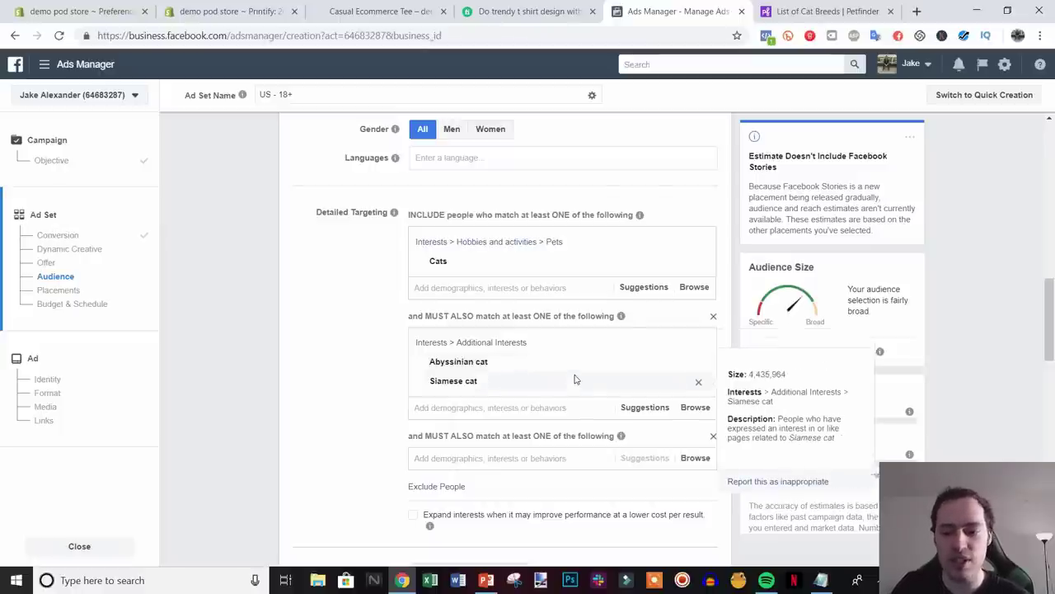
mouse_move(508, 381)
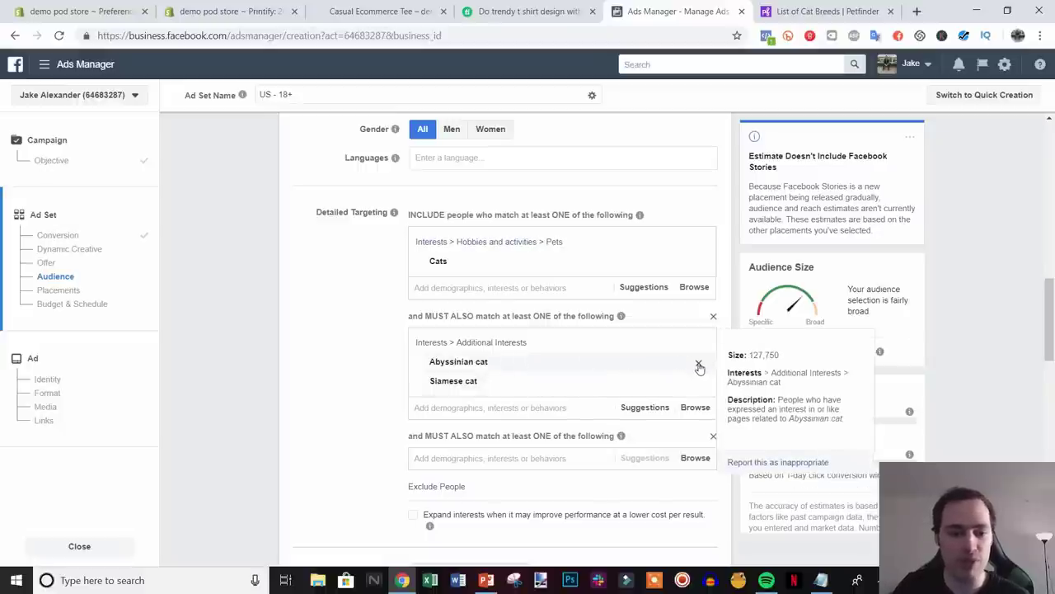
click(699, 364)
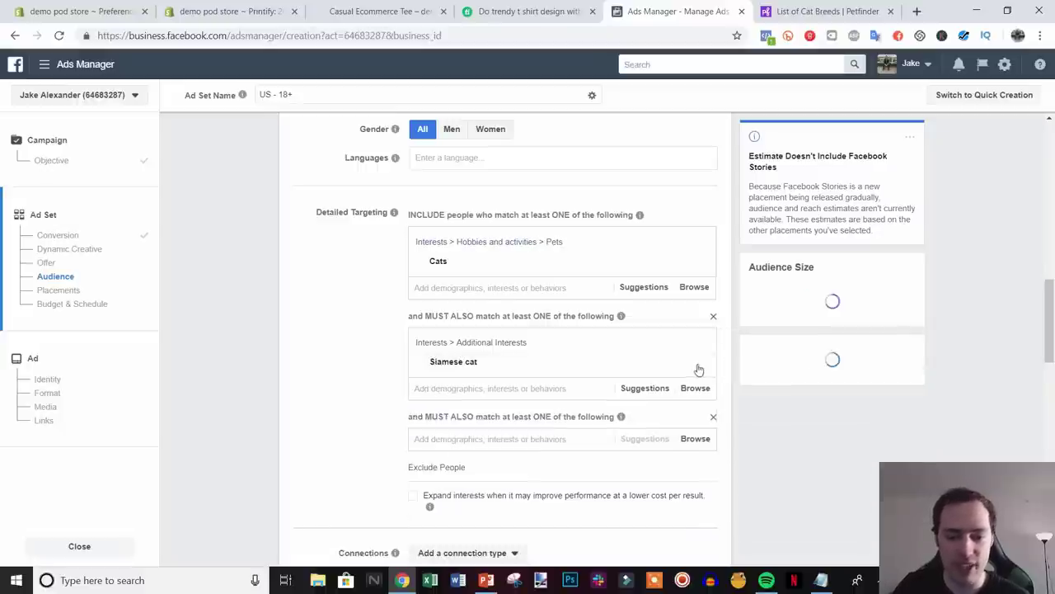
- Browse suggested cat interests, including those alongside Siamese cat, without adding any
click(651, 392)
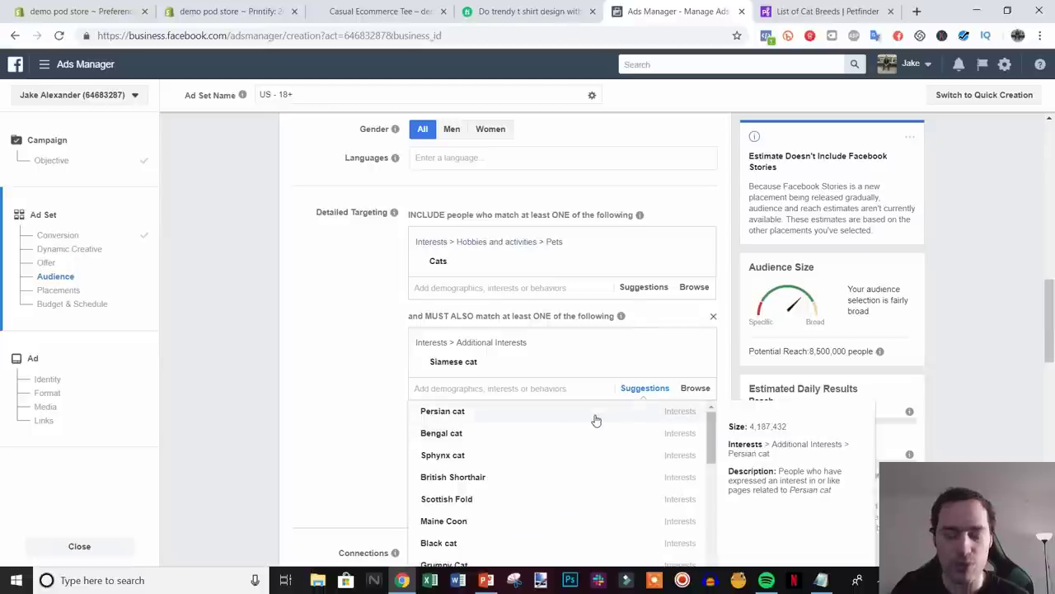
click(360, 395)
scroll(540, 384, down, 1)
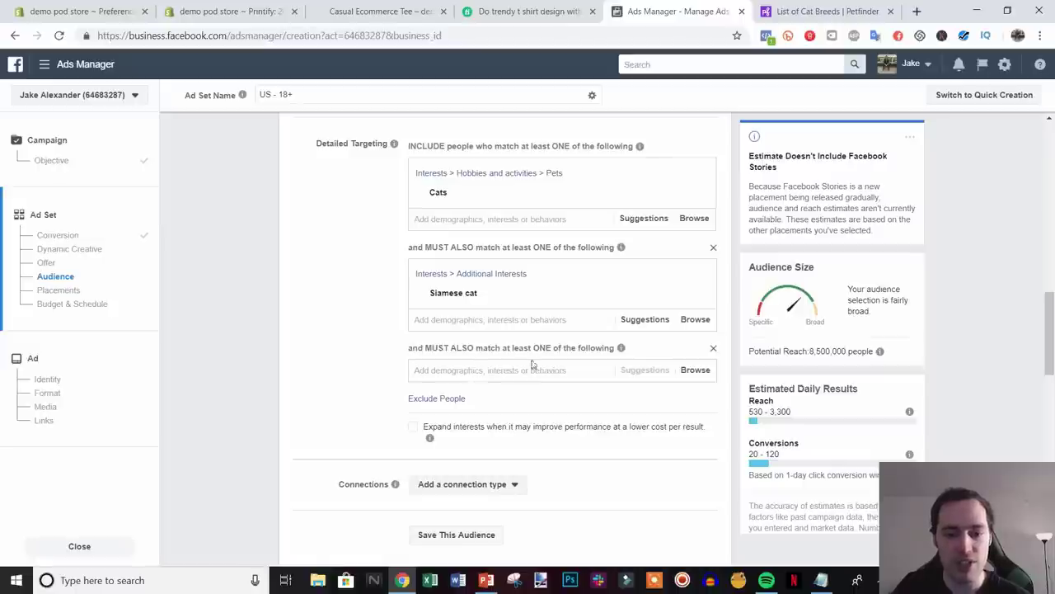
click(637, 323)
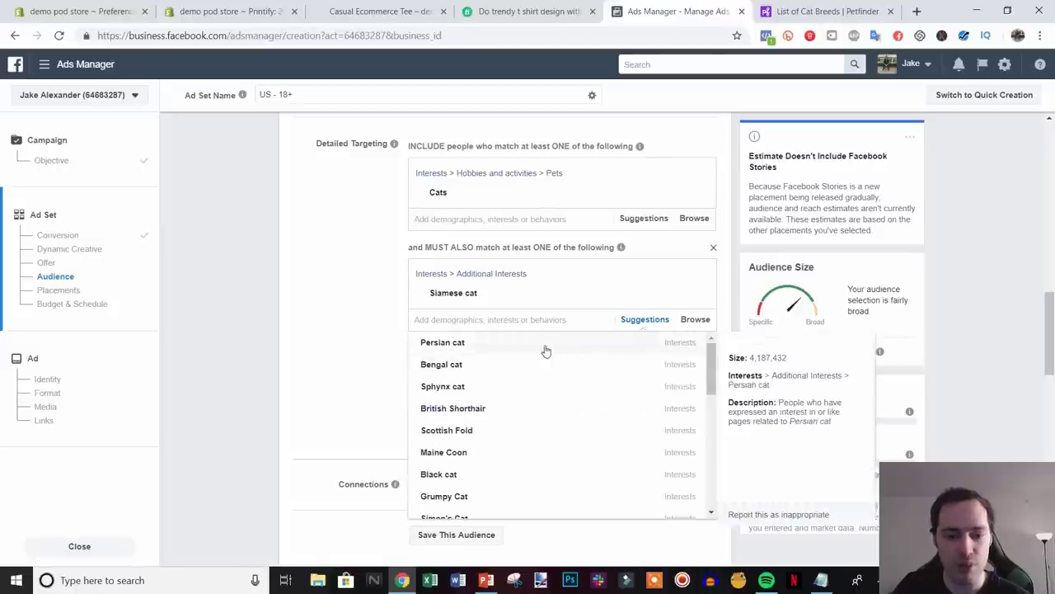
- Add Persian cat (typed 'peersian c') in the third group, giving a potential reach of 5,300,000
click(319, 354)
text(p)
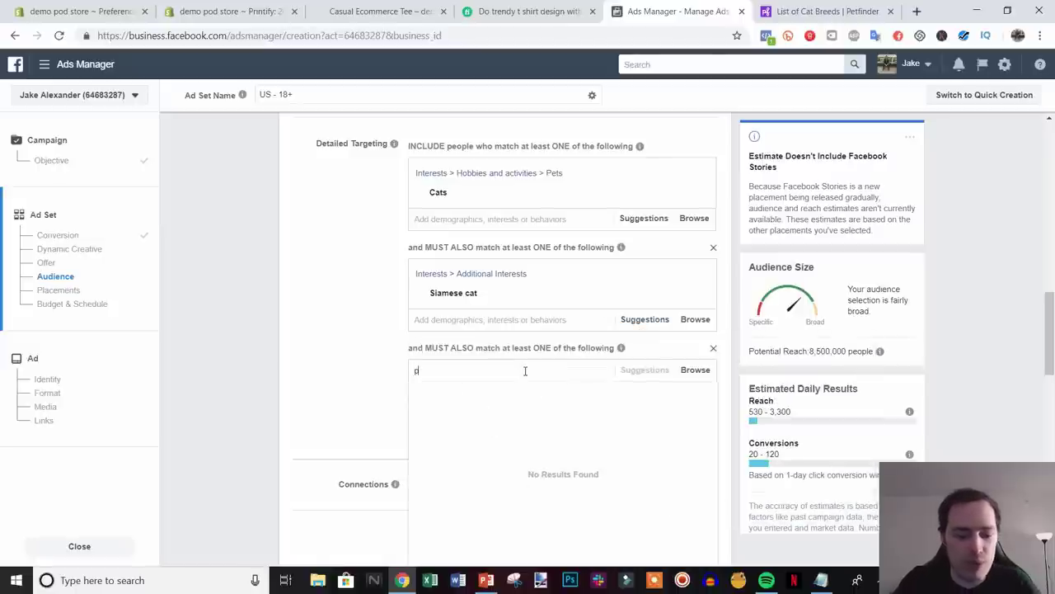
text(eersi)
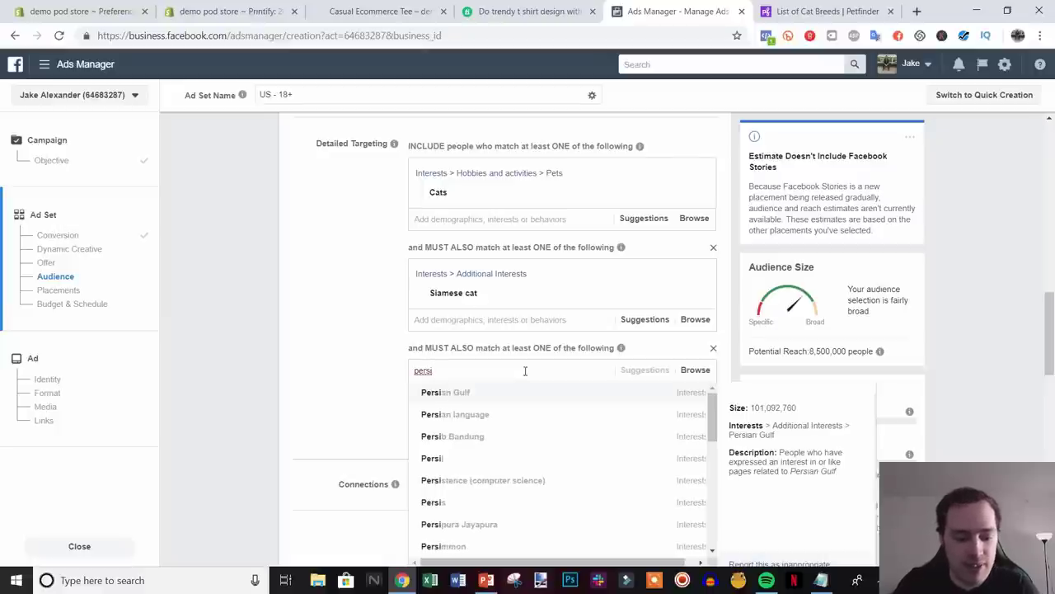
text(an c)
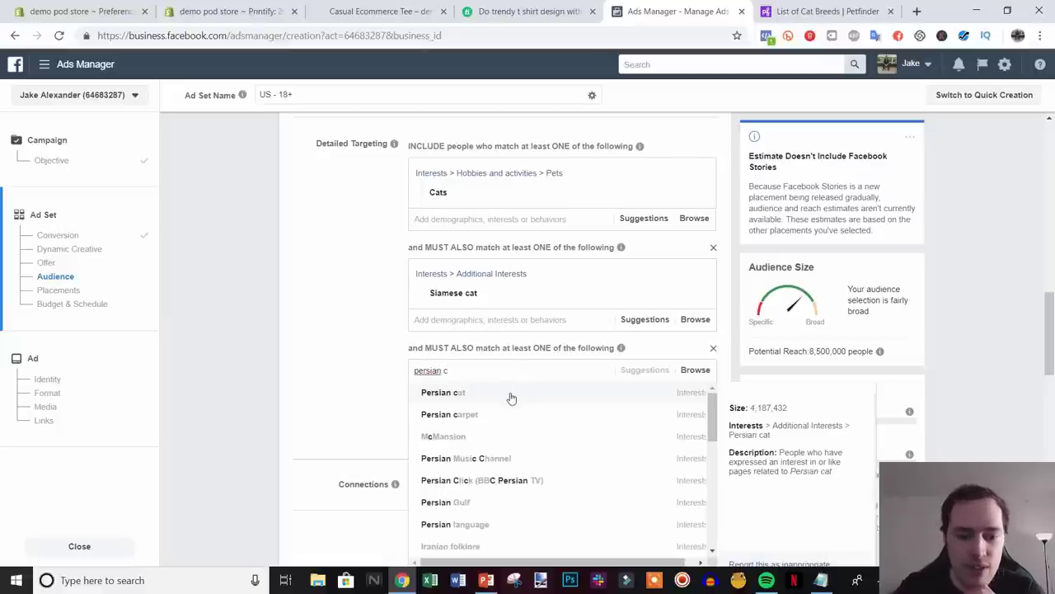
click(512, 395)
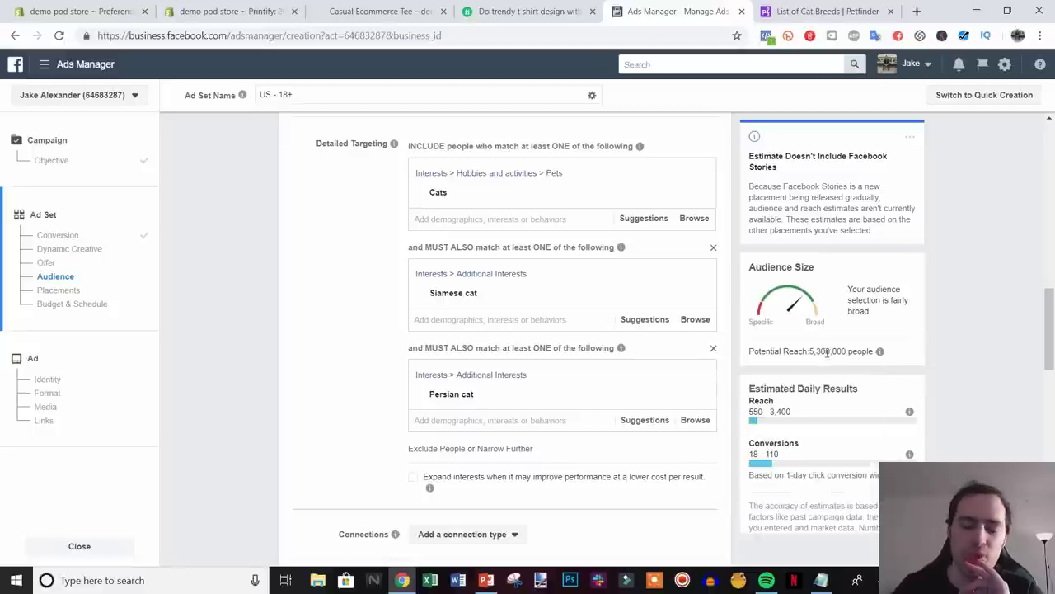
mouse_move(633, 389)
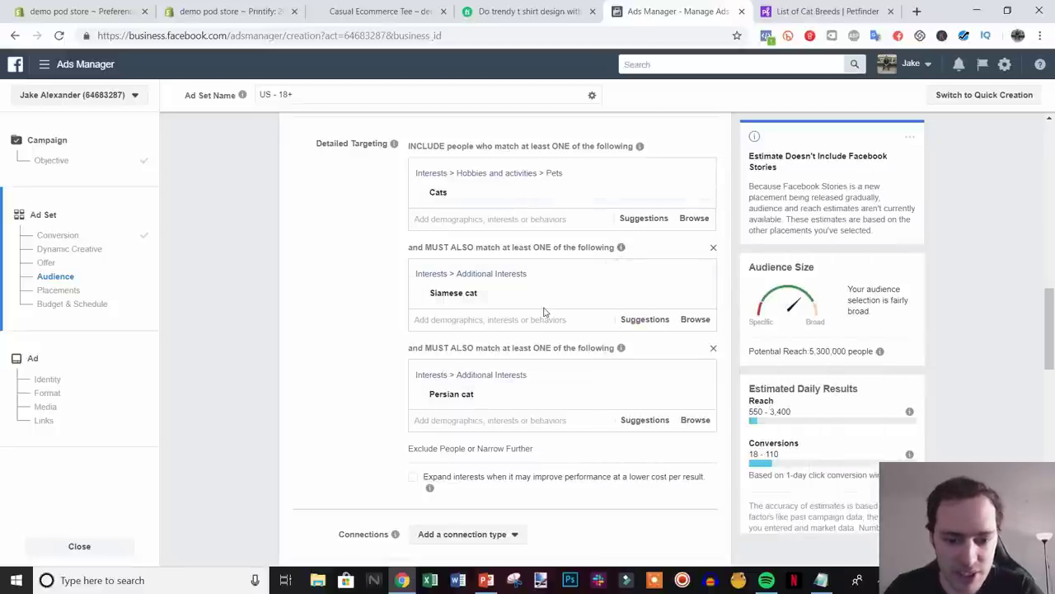
scroll(547, 392, up, 1)
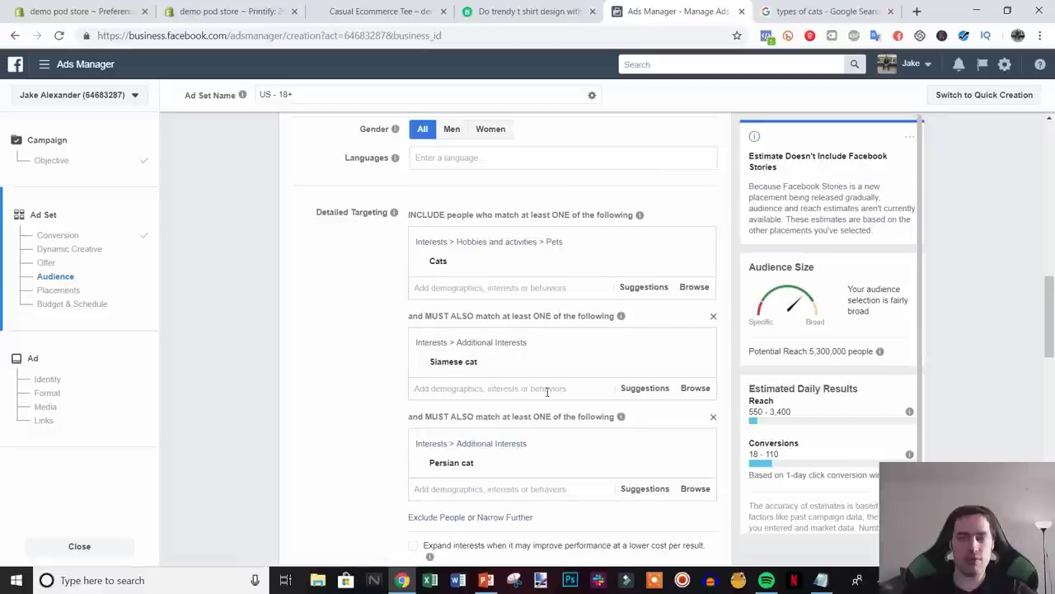
scroll(351, 405, down, 1)
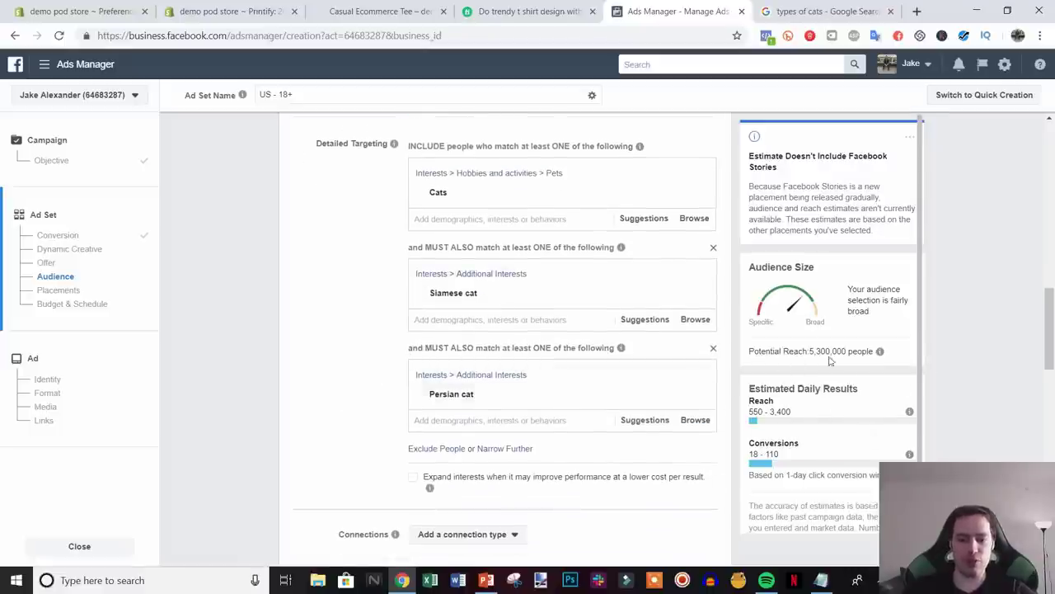
- Require Engaged Shoppers (typed 'enaged sho') in a third group, cutting reach to 2,800,000, and bring up Notepad
click(511, 448)
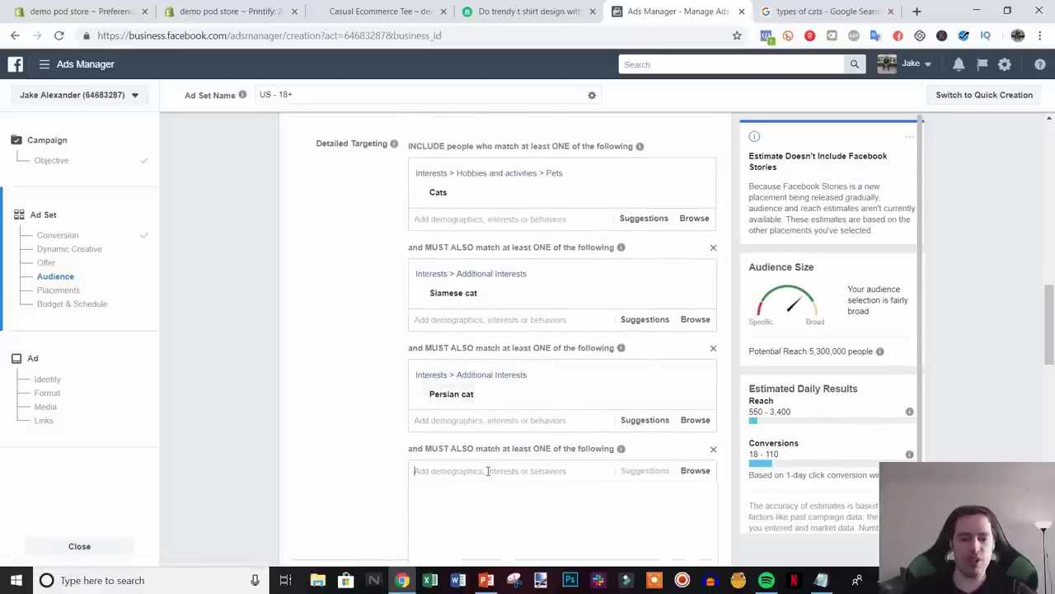
text(enaged sh)
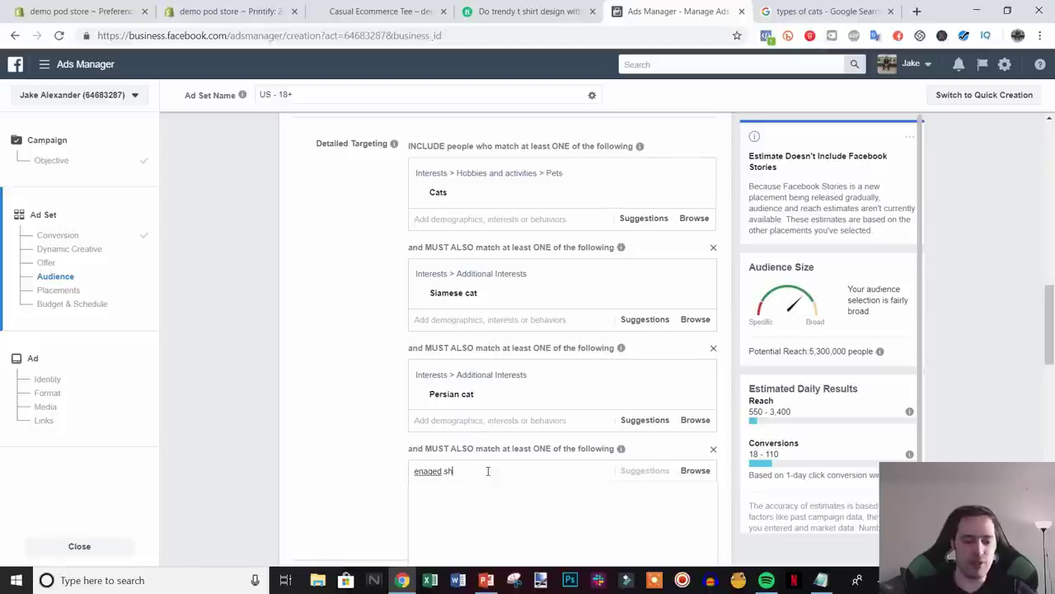
text(o)
click(483, 495)
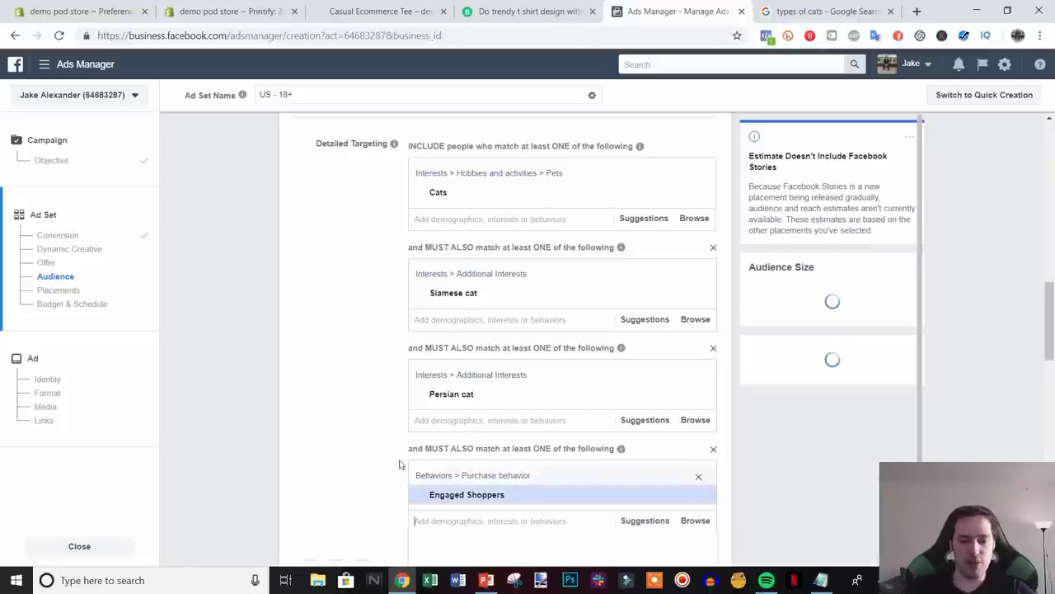
scroll(723, 366, down, 3)
scroll(723, 355, up, 2)
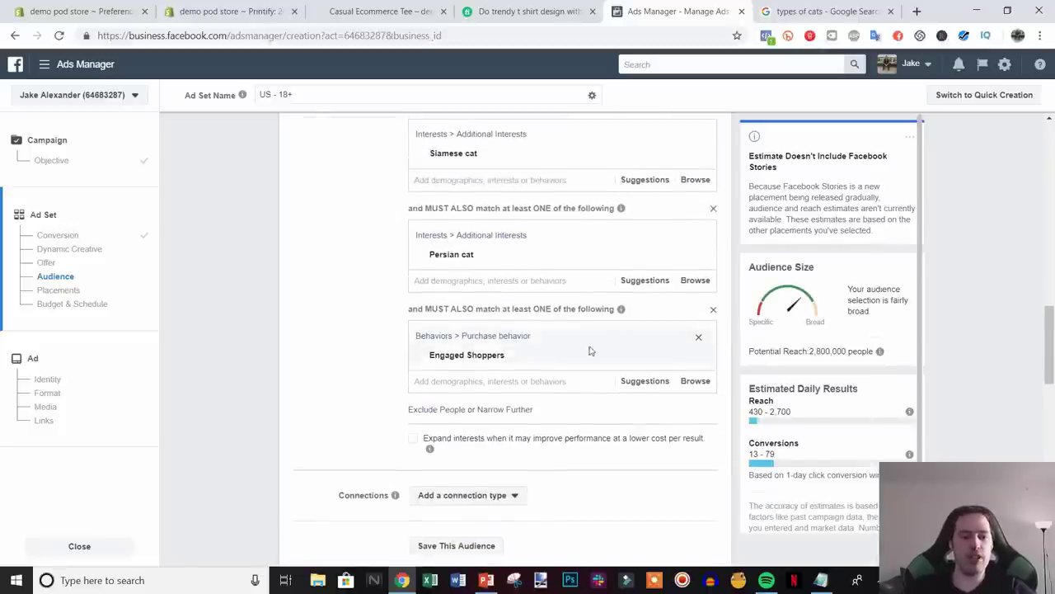
scroll(992, 367, down, 3)
scroll(991, 346, up, 1)
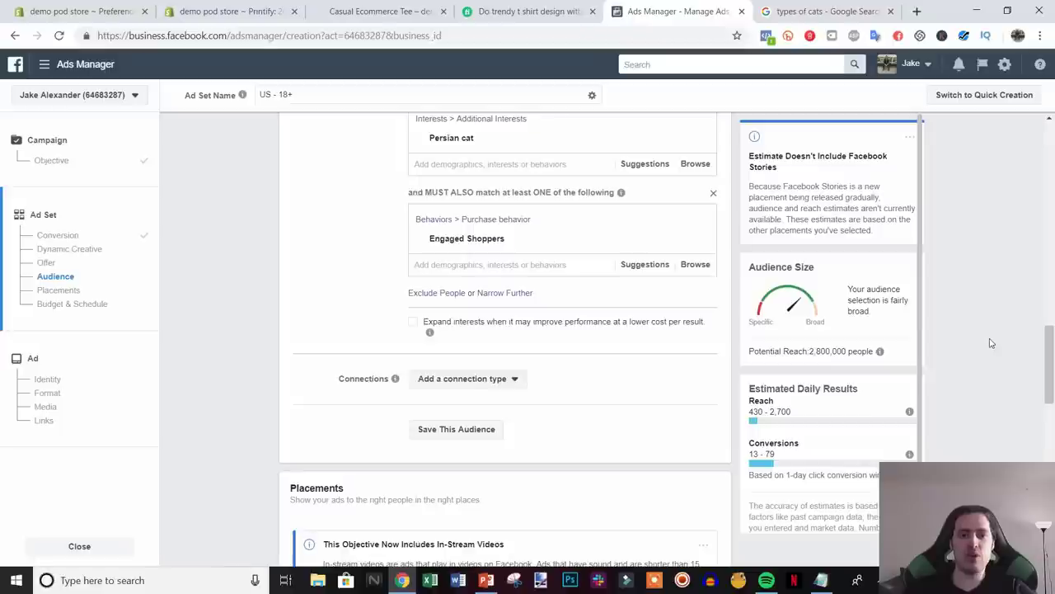
scroll(990, 344, up, 2)
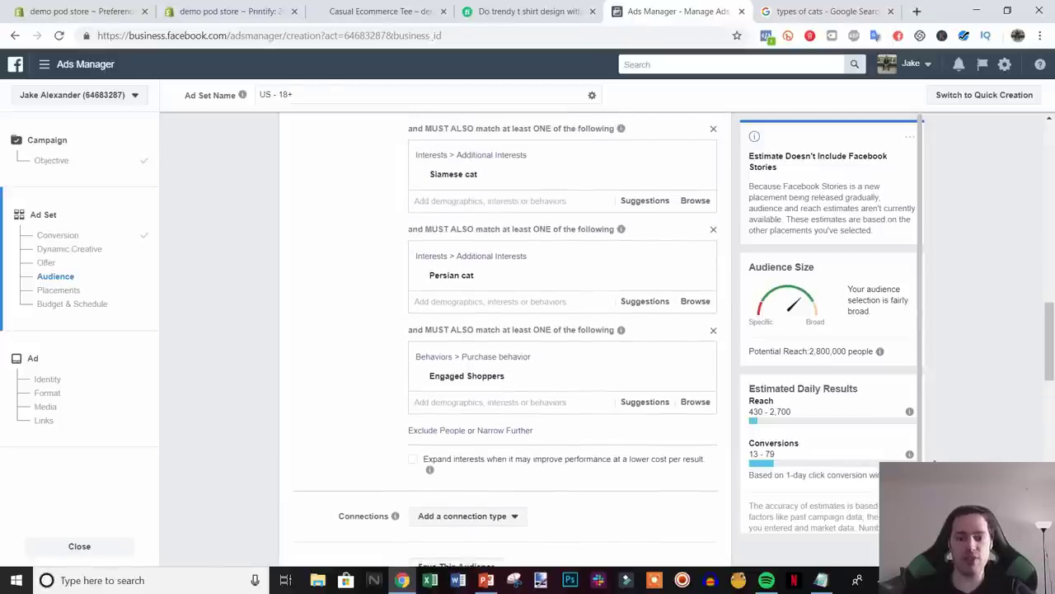
click(821, 580)
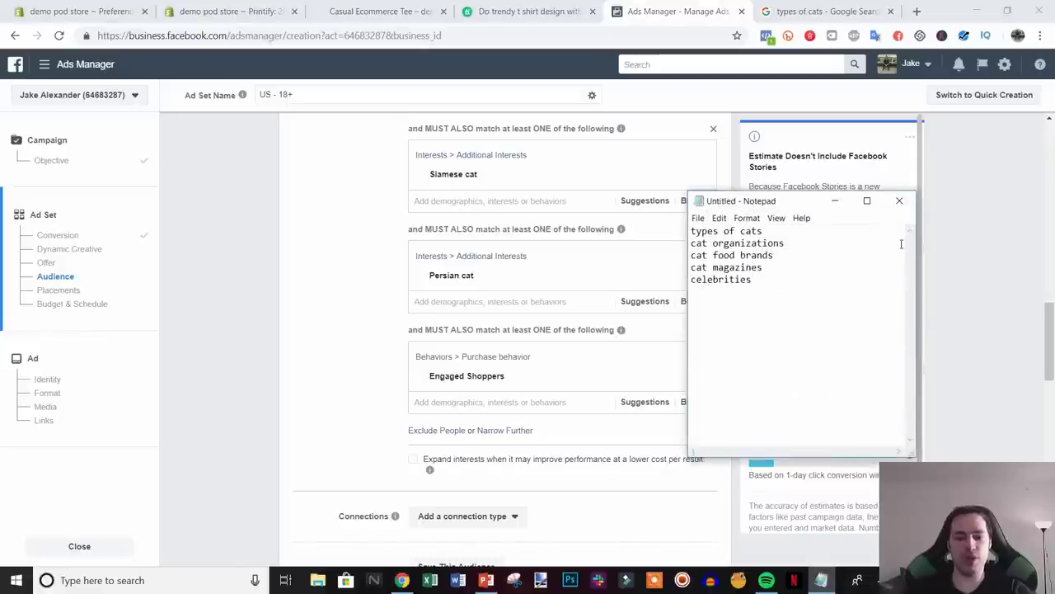
- Remove the Engaged Shoppers, Persian cat and Siamese cat requirements
click(968, 355)
scroll(968, 355, up, 2)
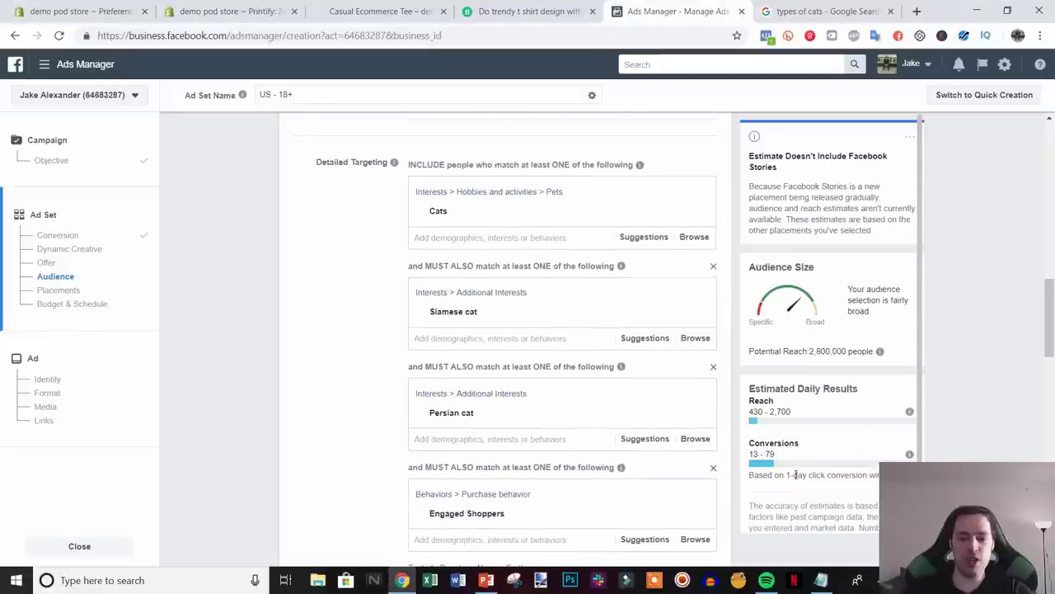
click(713, 468)
click(714, 366)
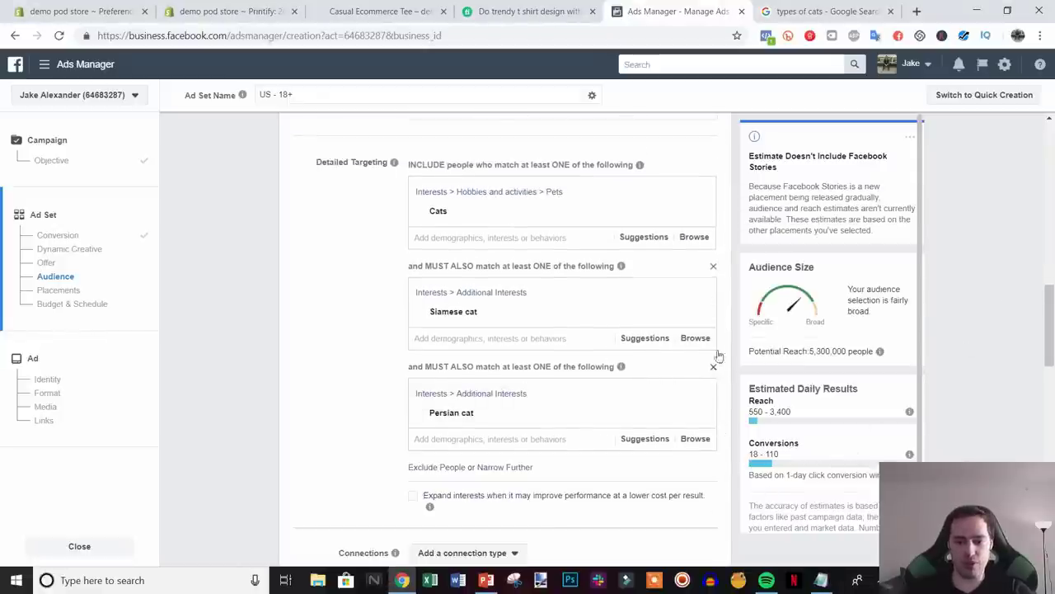
click(713, 266)
mouse_move(561, 219)
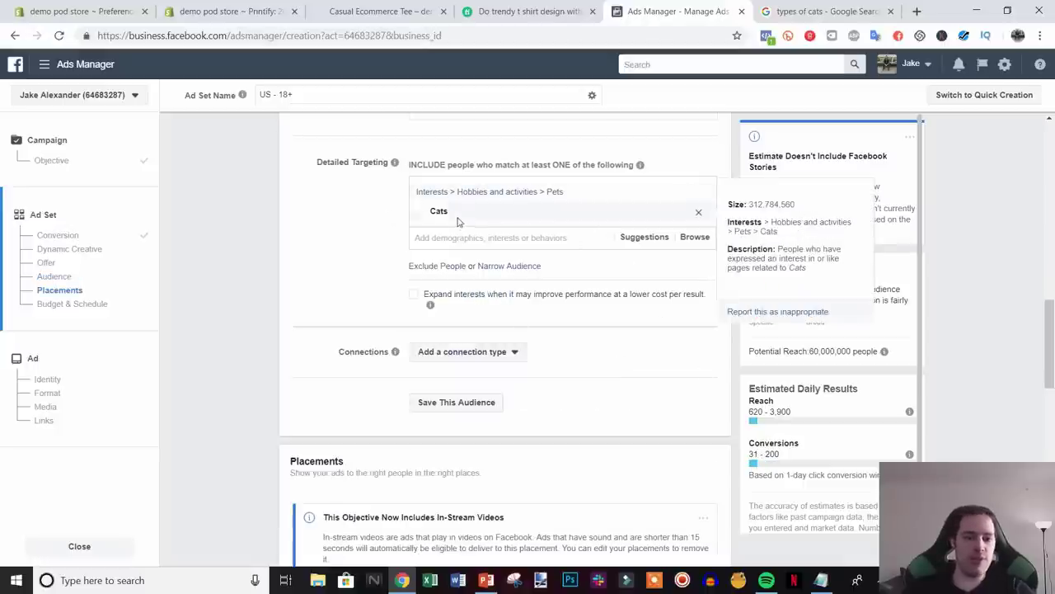
- Require the Coffee interest in a new narrowing group, bringing potential reach to 34,000,000
click(516, 265)
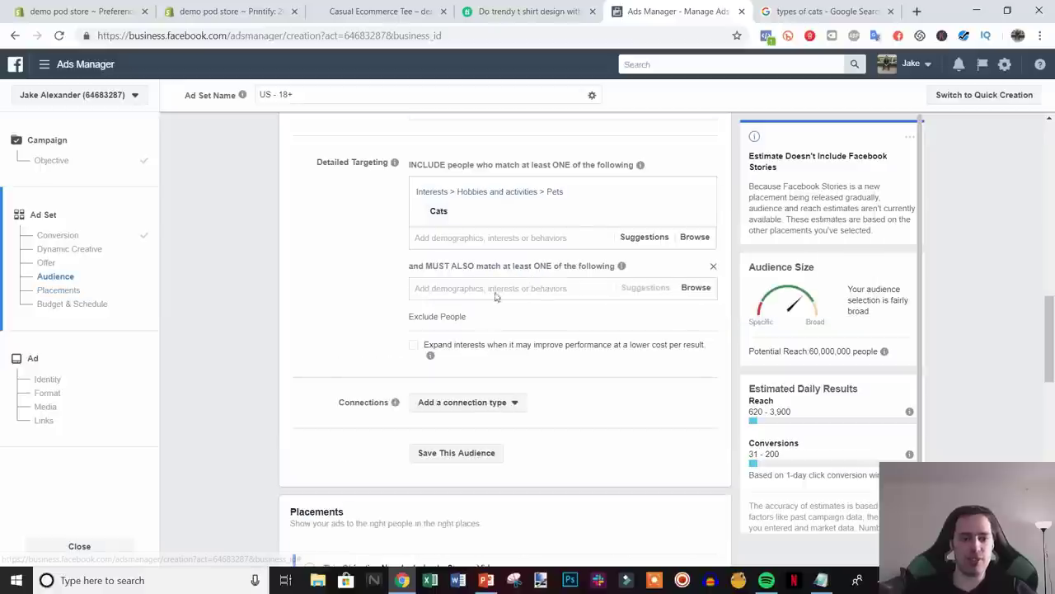
text(c)
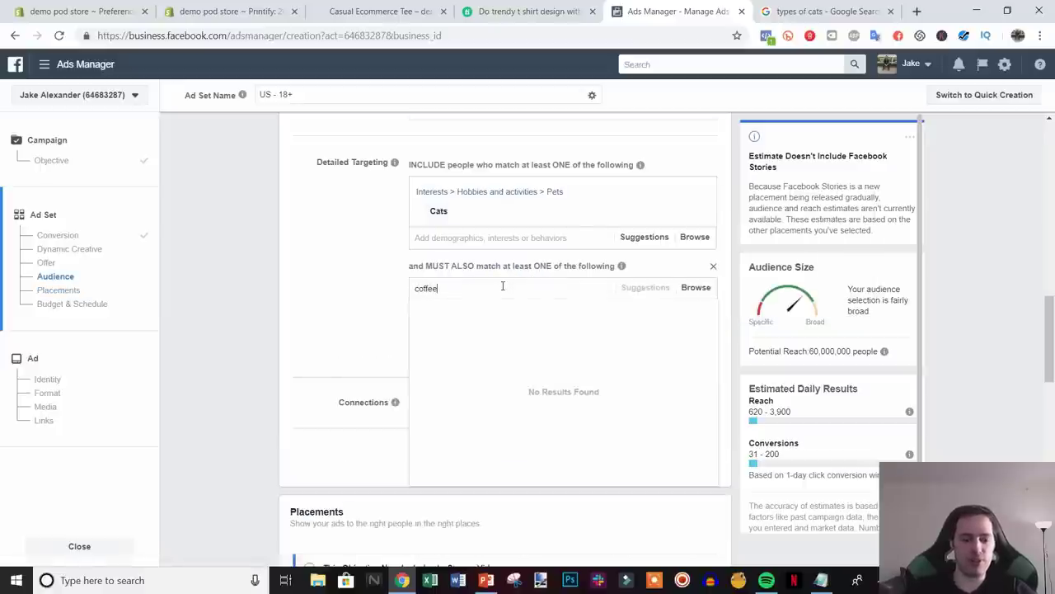
text(offee)
click(484, 316)
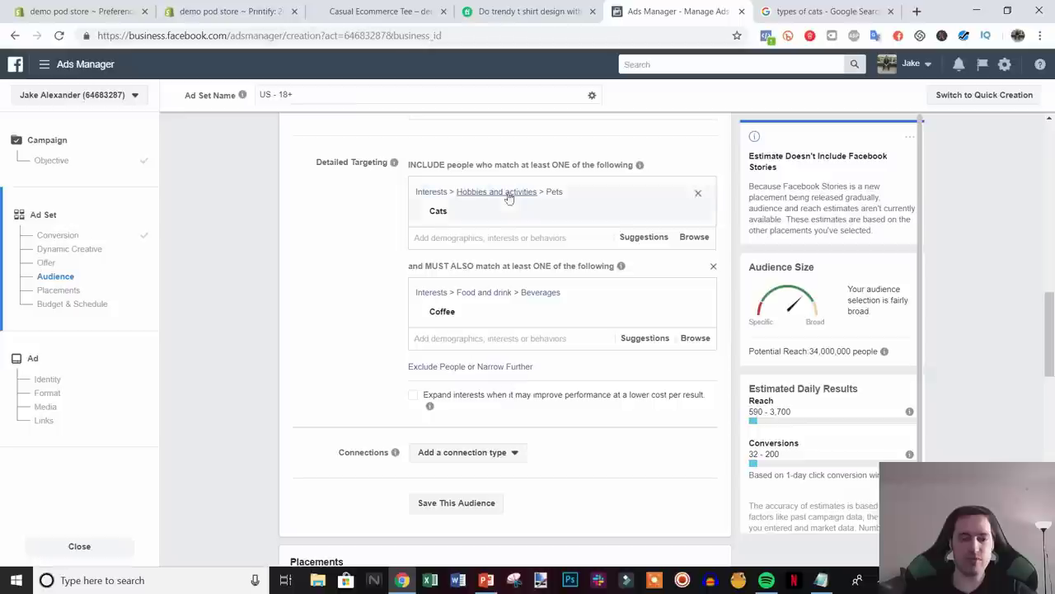
mouse_move(512, 313)
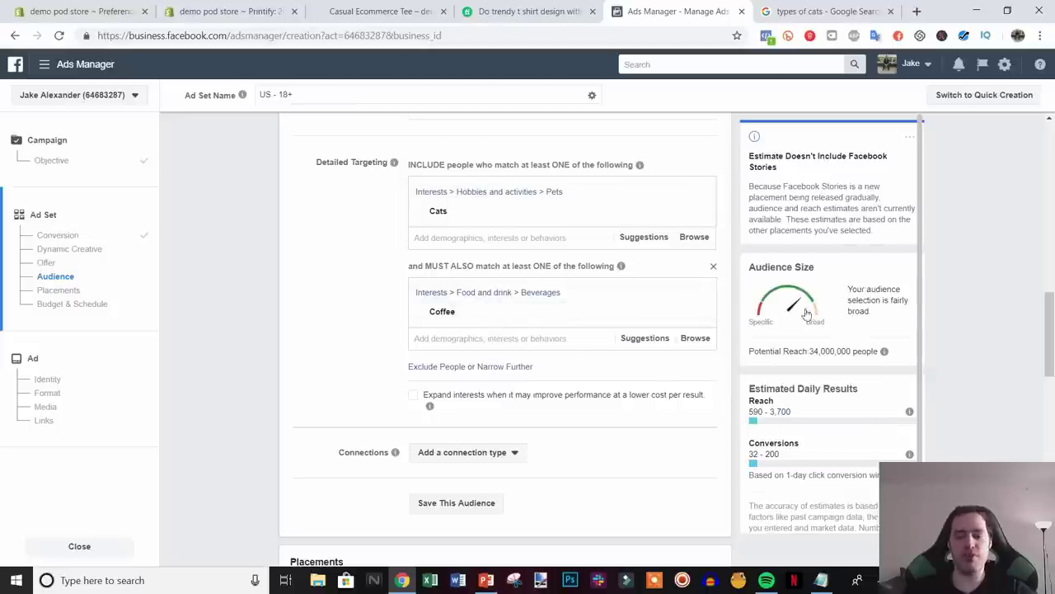
click(510, 367)
click(496, 388)
text(siam)
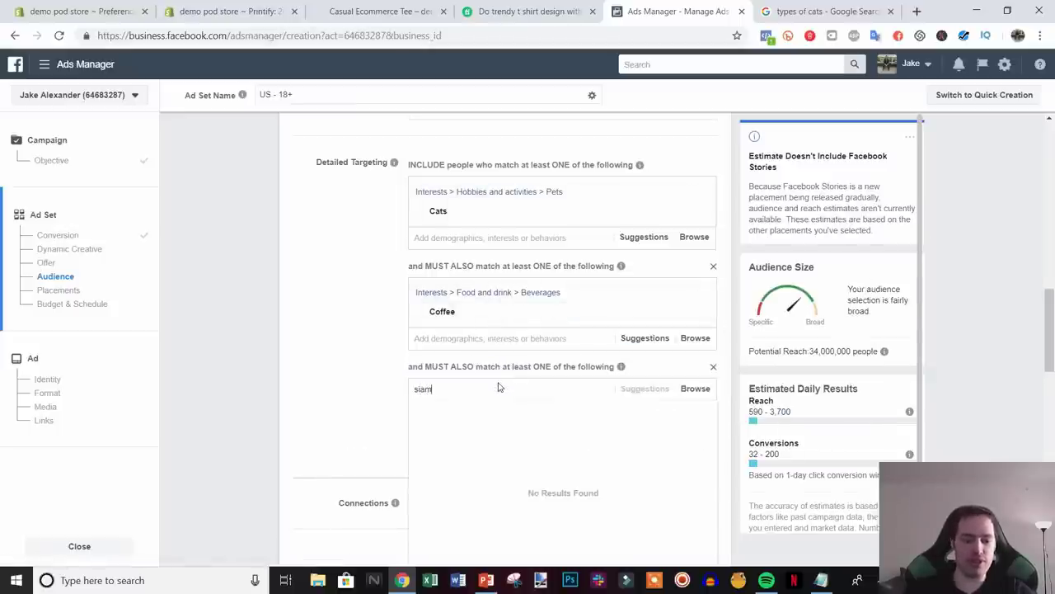
text(es)
click(483, 413)
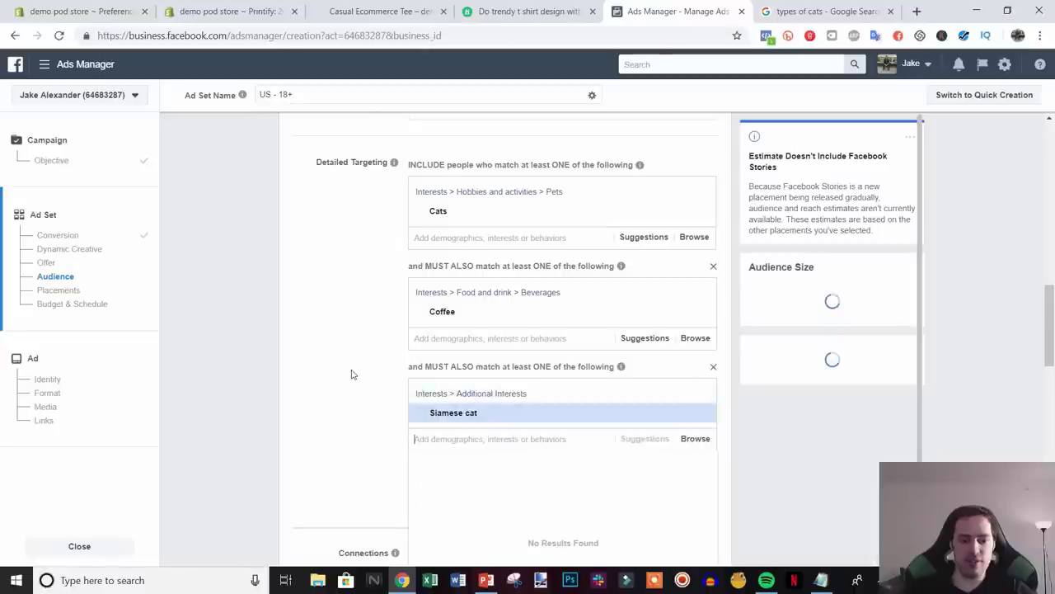
scroll(353, 370, down, 1)
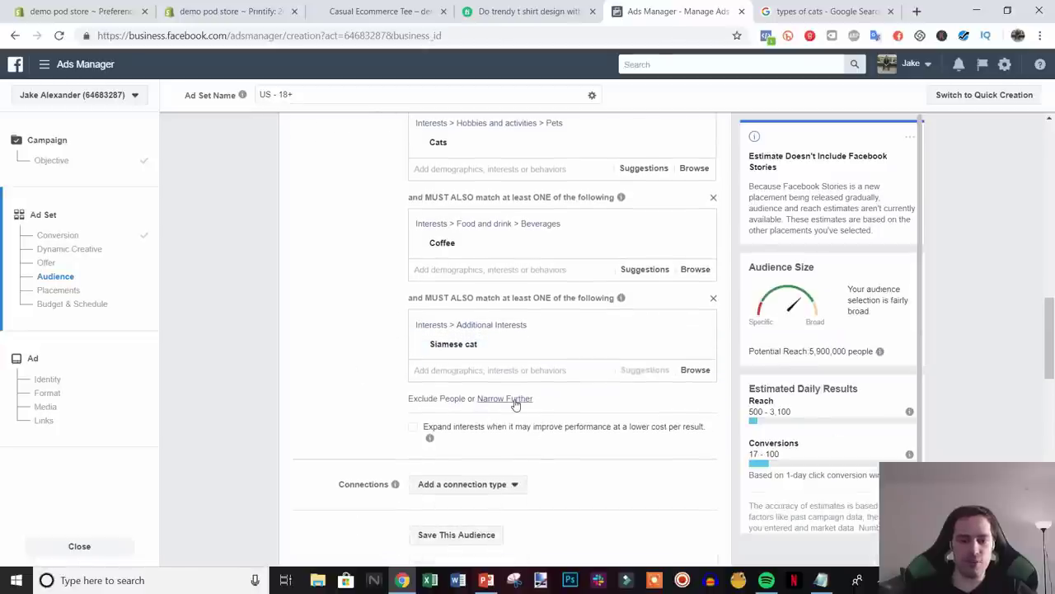
click(513, 401)
click(486, 419)
text(s)
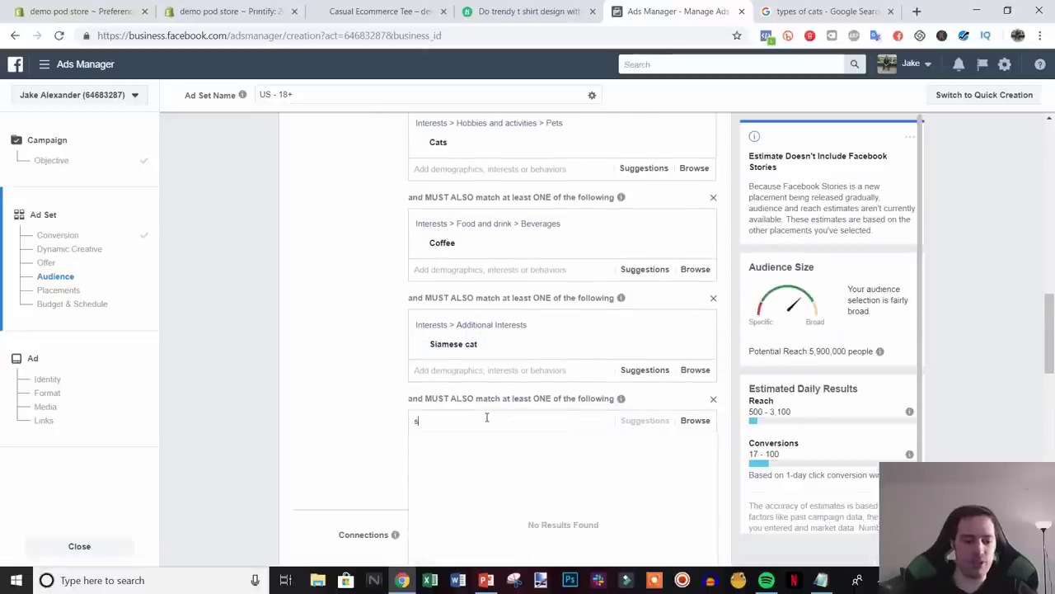
text(tarbucks)
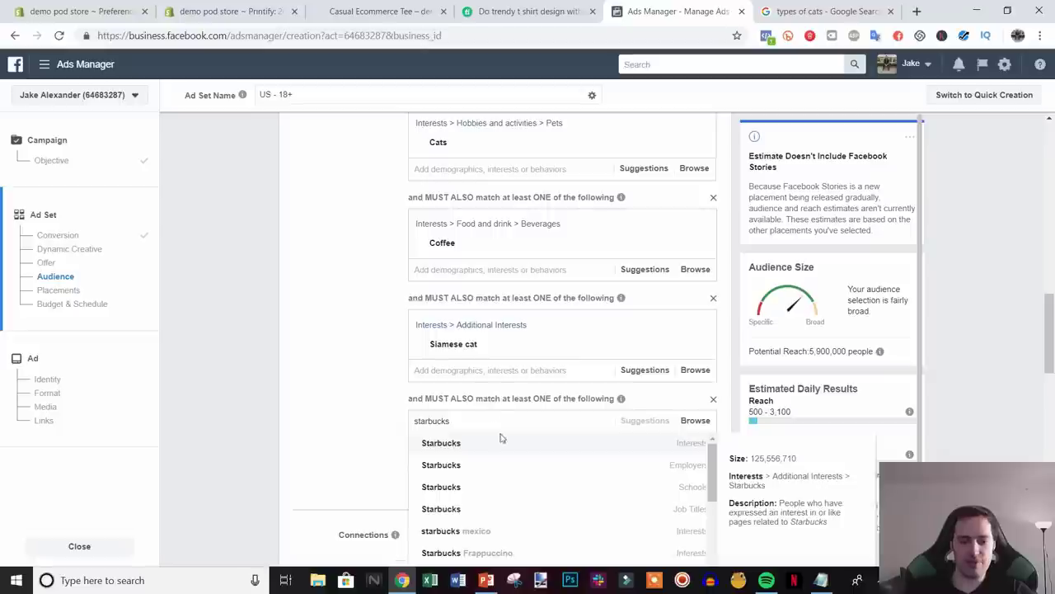
click(496, 442)
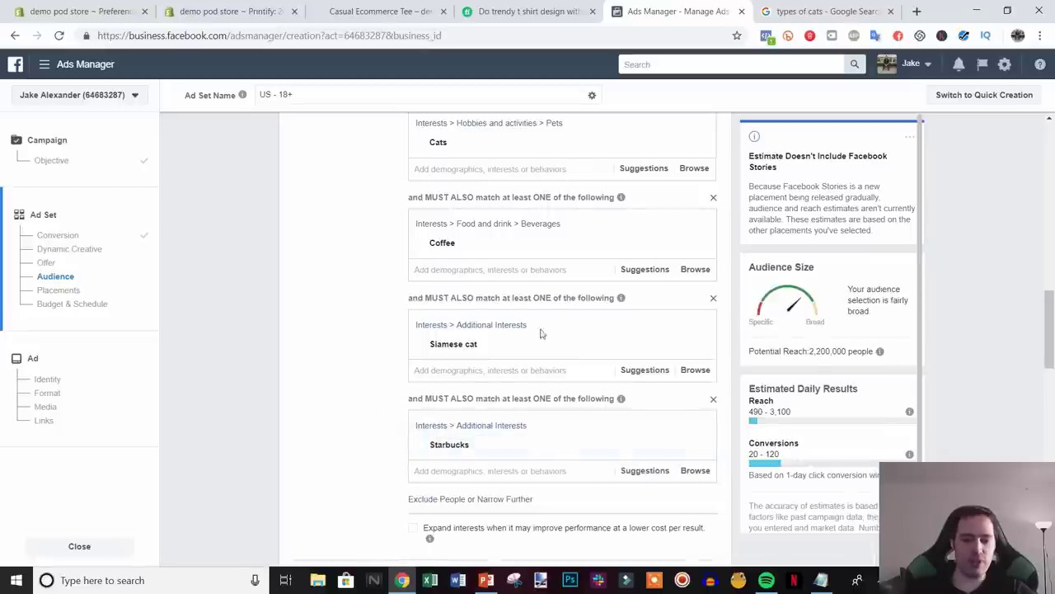
scroll(520, 289, up, 2)
scroll(527, 330, down, 1)
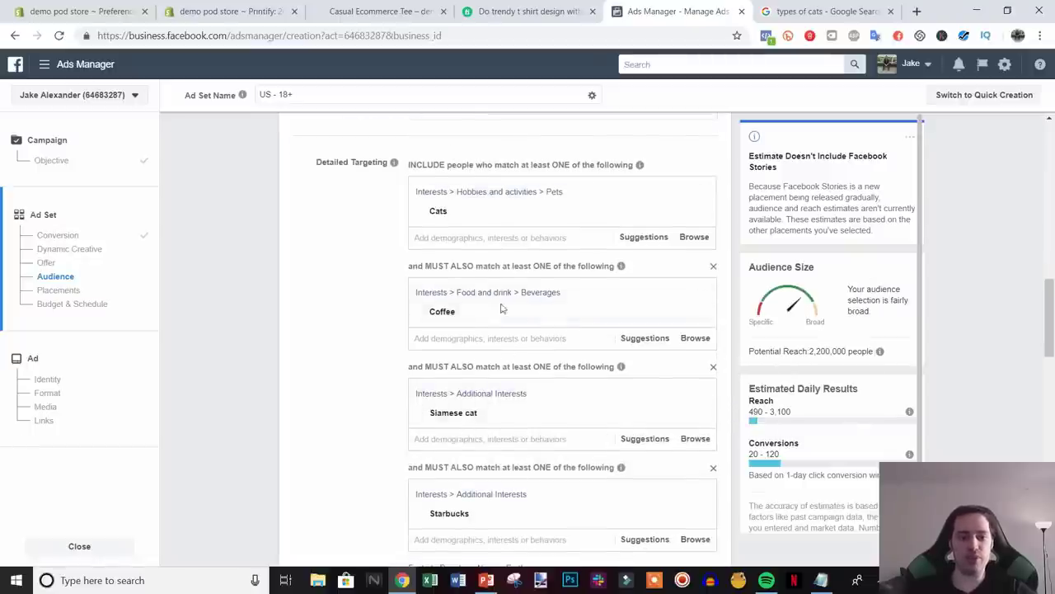
scroll(336, 356, down, 4)
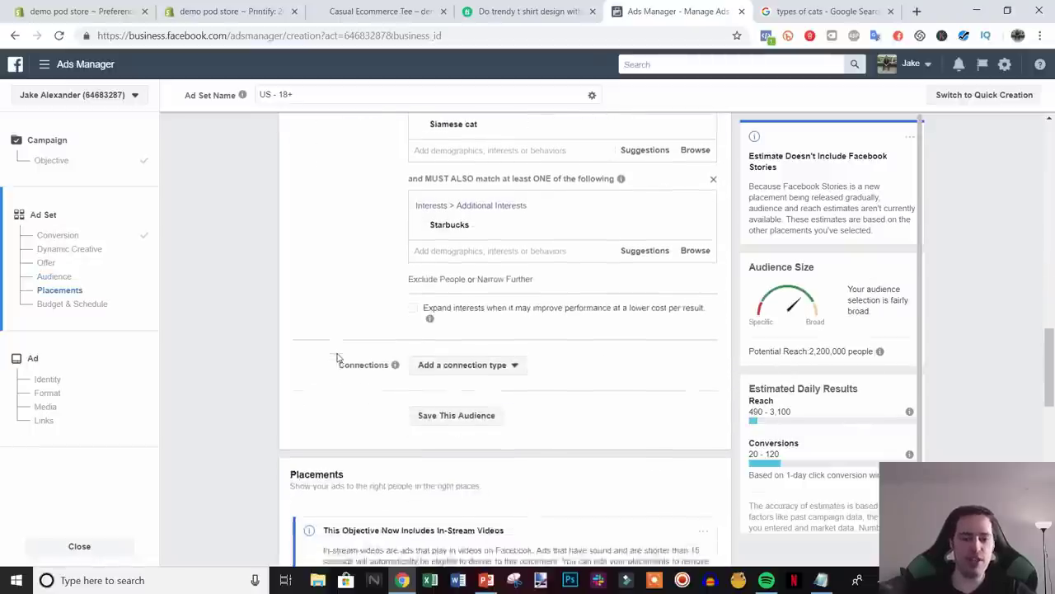
scroll(338, 354, up, 2)
scroll(346, 347, up, 2)
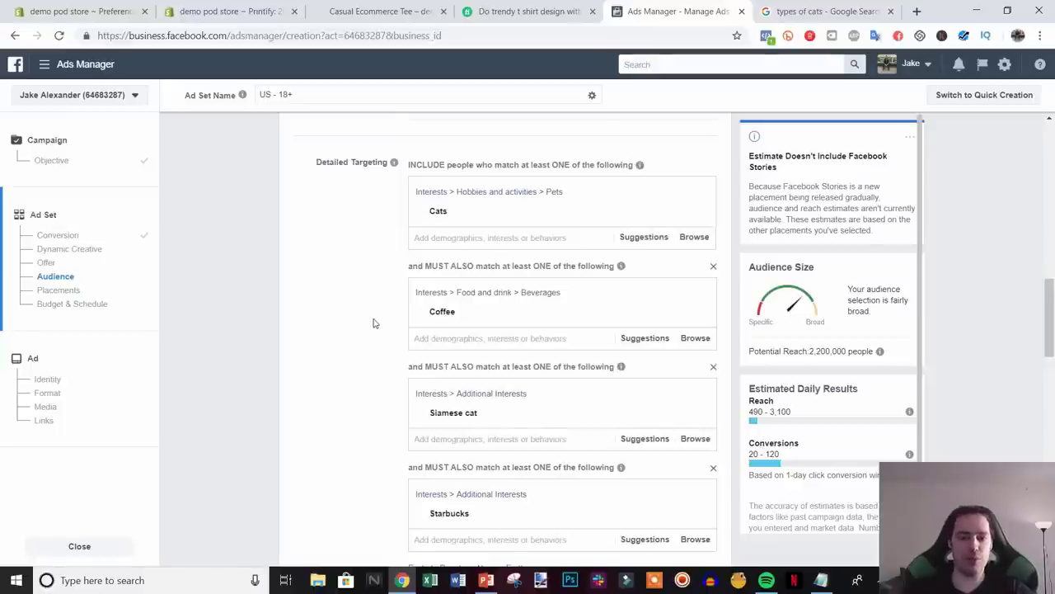
scroll(404, 353, down, 12)
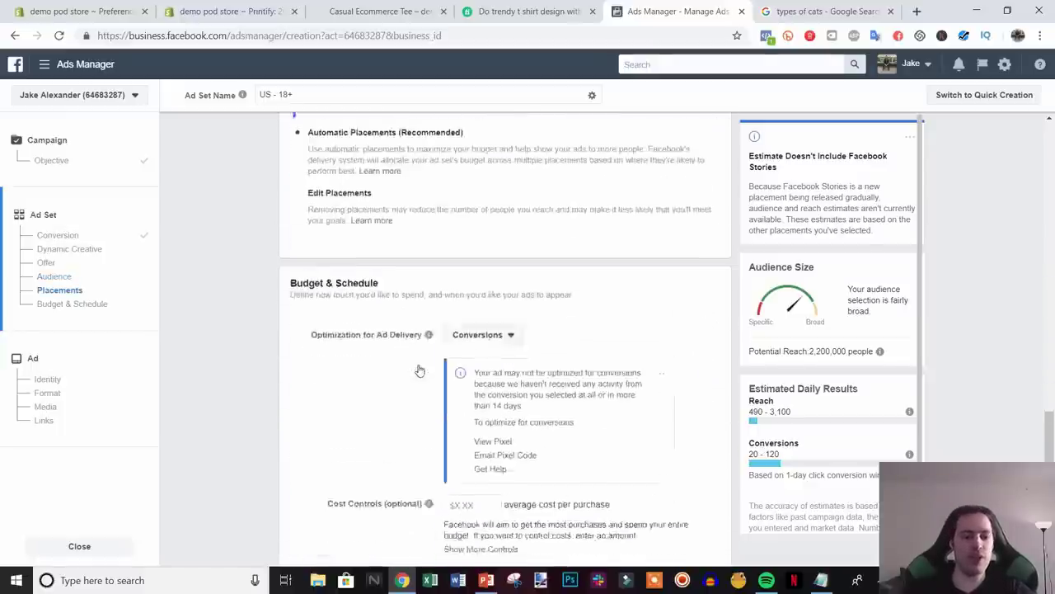
scroll(419, 369, up, 2)
scroll(425, 363, down, 2)
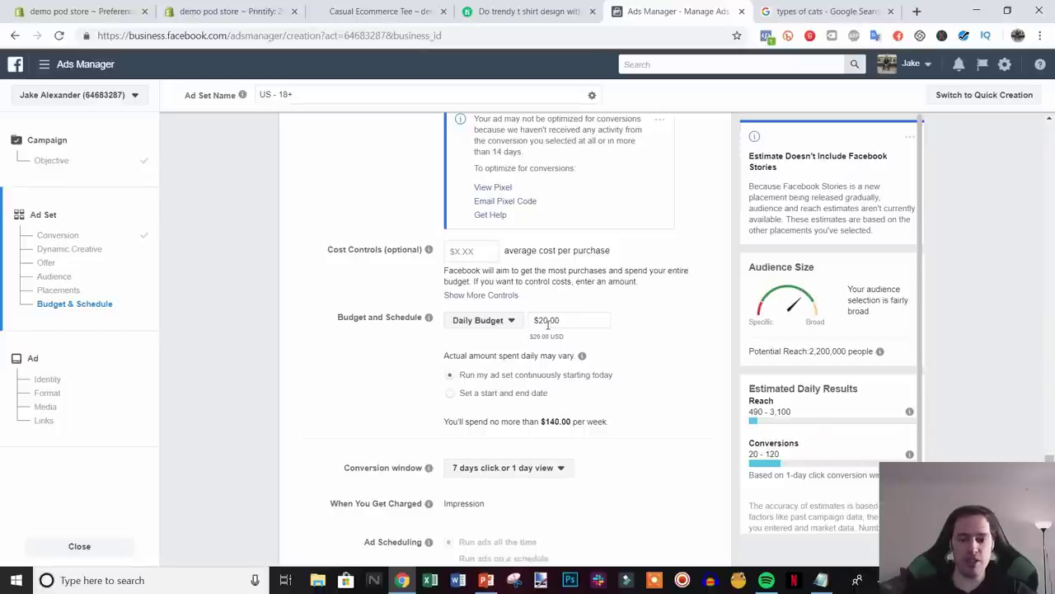
double_click(541, 319)
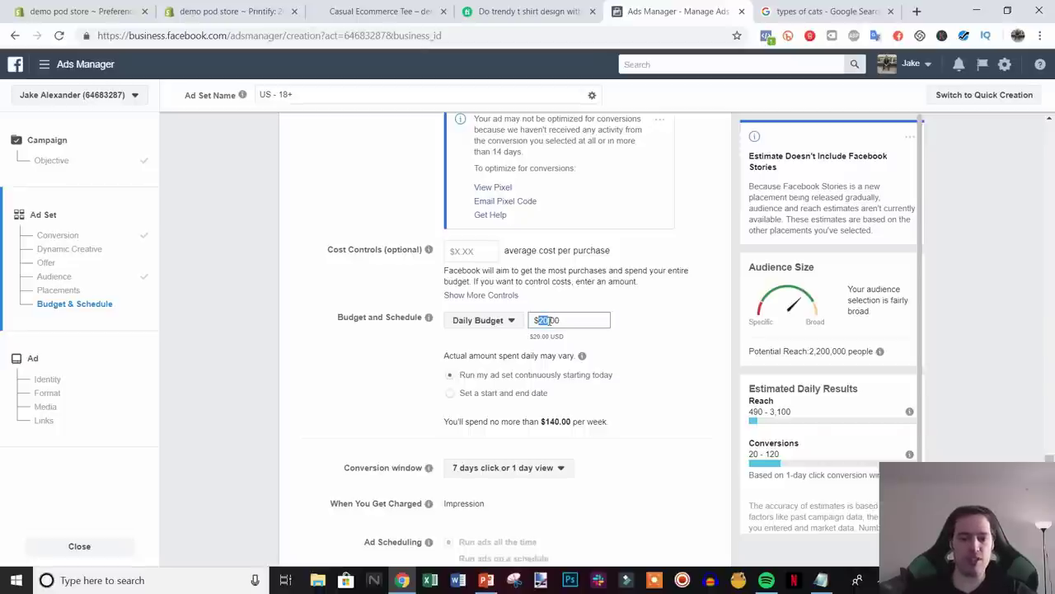
click(648, 333)
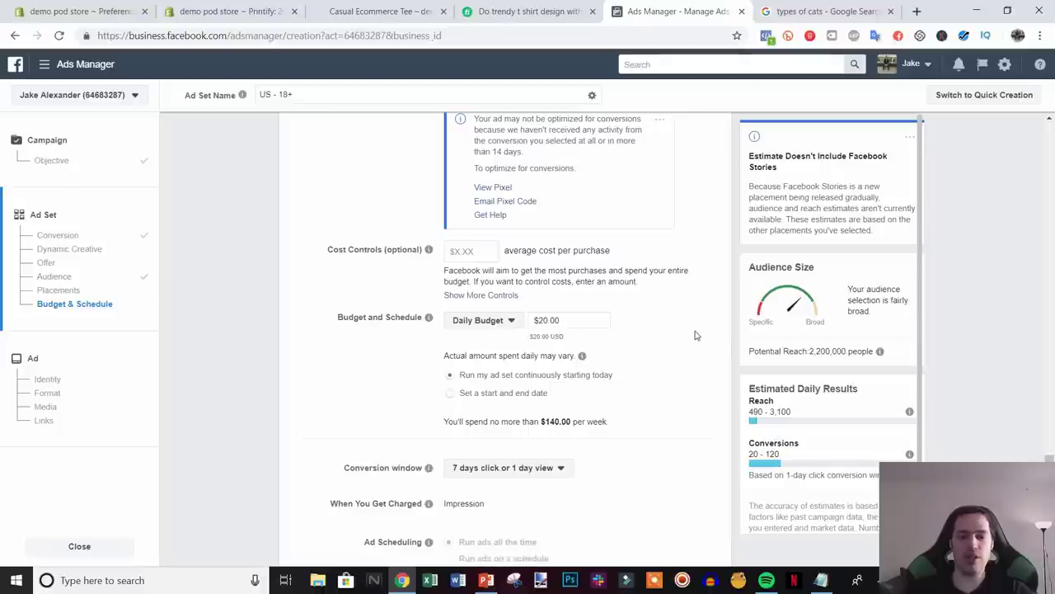
scroll(692, 335, down, 1)
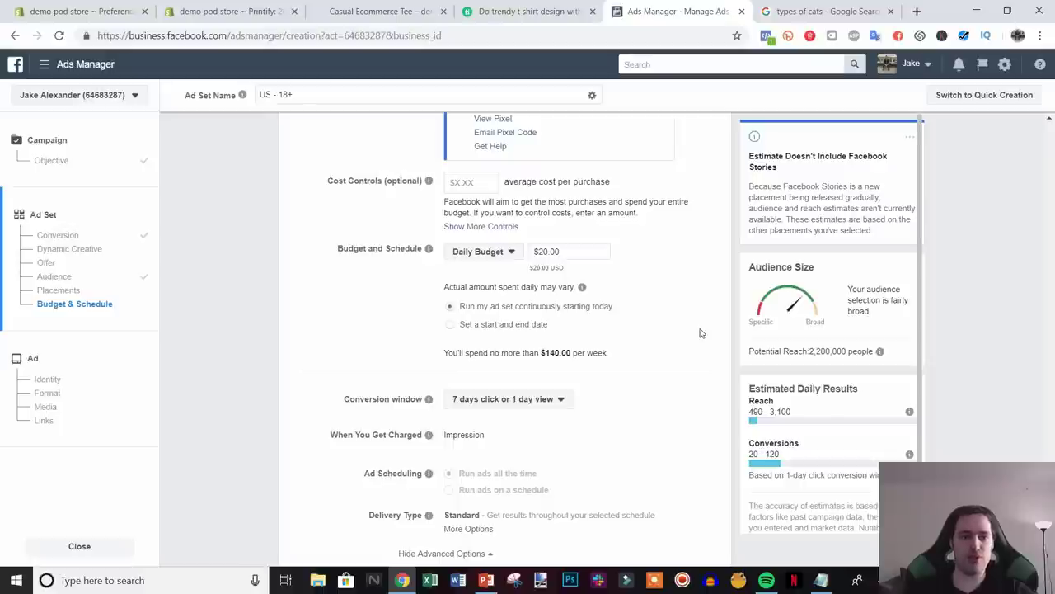
scroll(737, 333, down, 1)
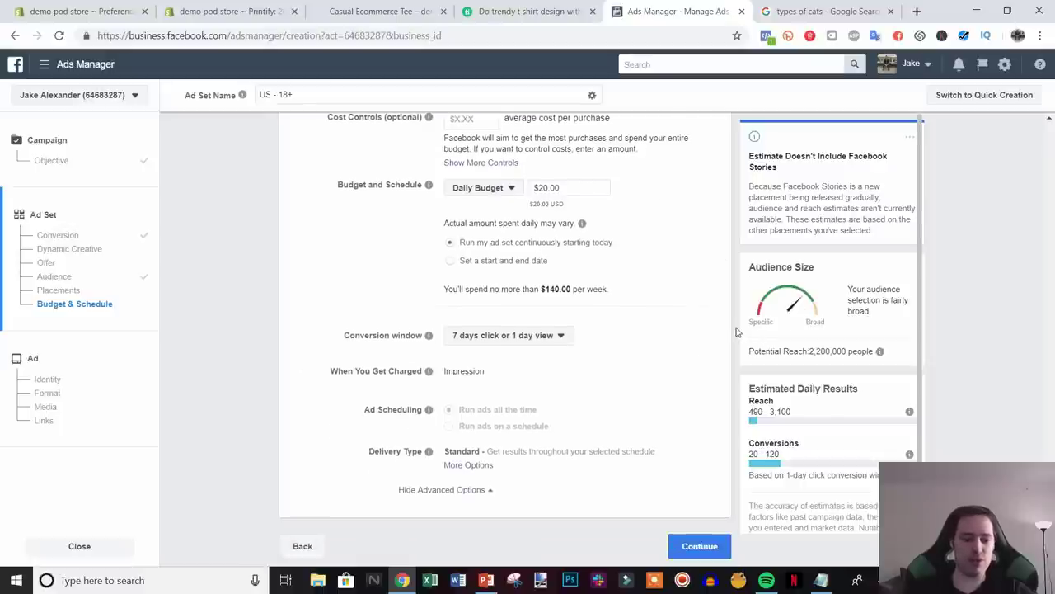
- Confirm the ad set and review the ad's Format and Media sections, glancing at the store page
click(709, 546)
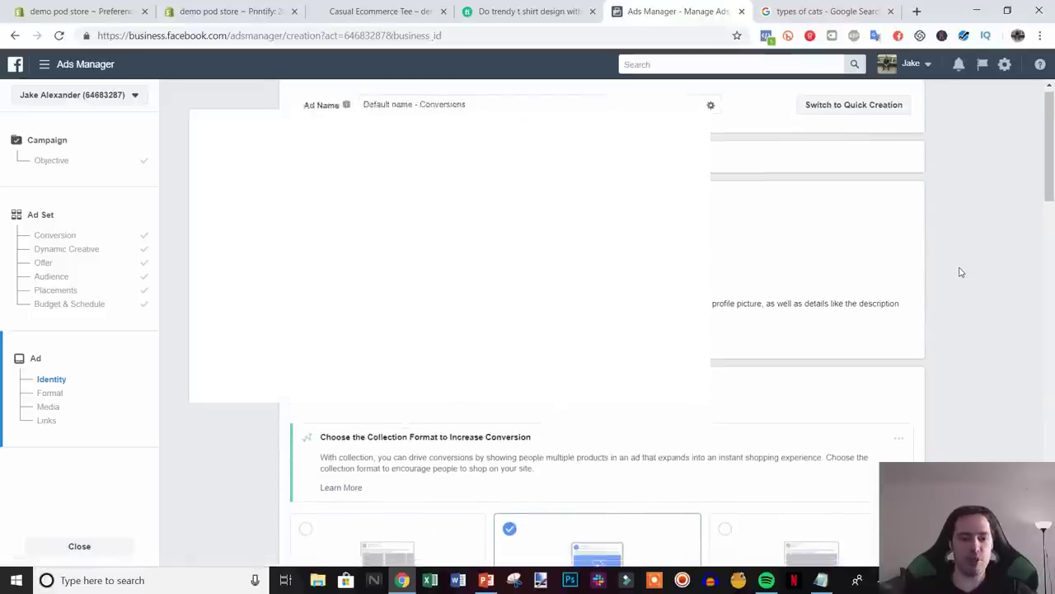
scroll(960, 274, down, 2)
scroll(971, 264, down, 5)
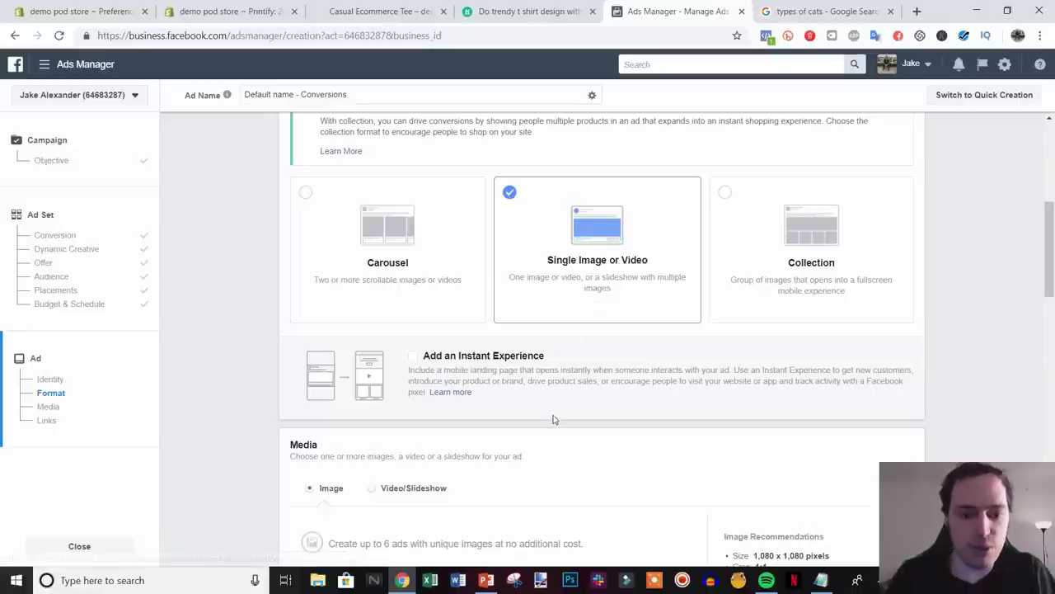
scroll(569, 396, down, 1)
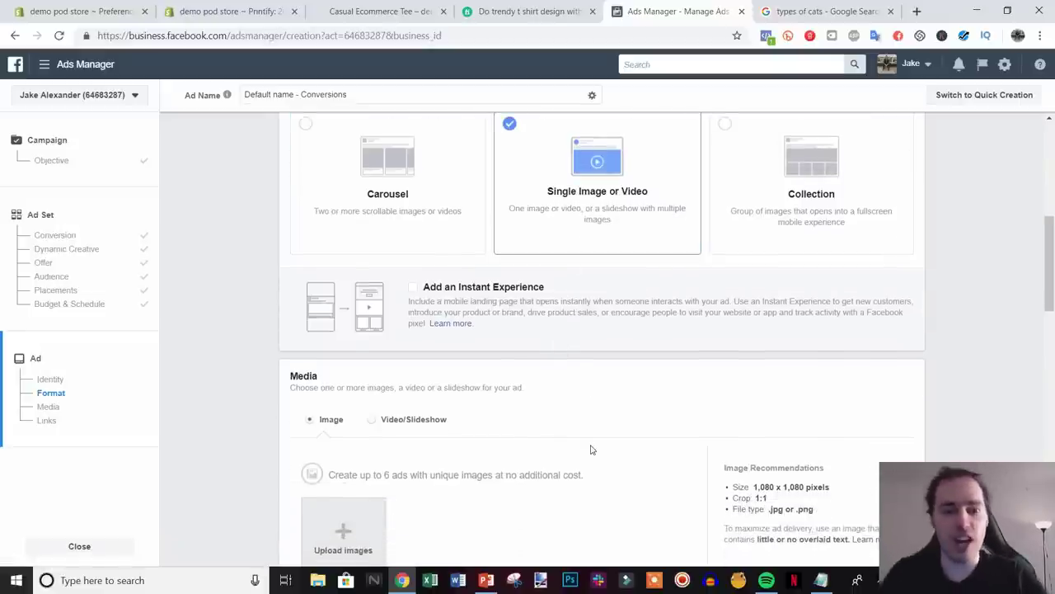
click(376, 10)
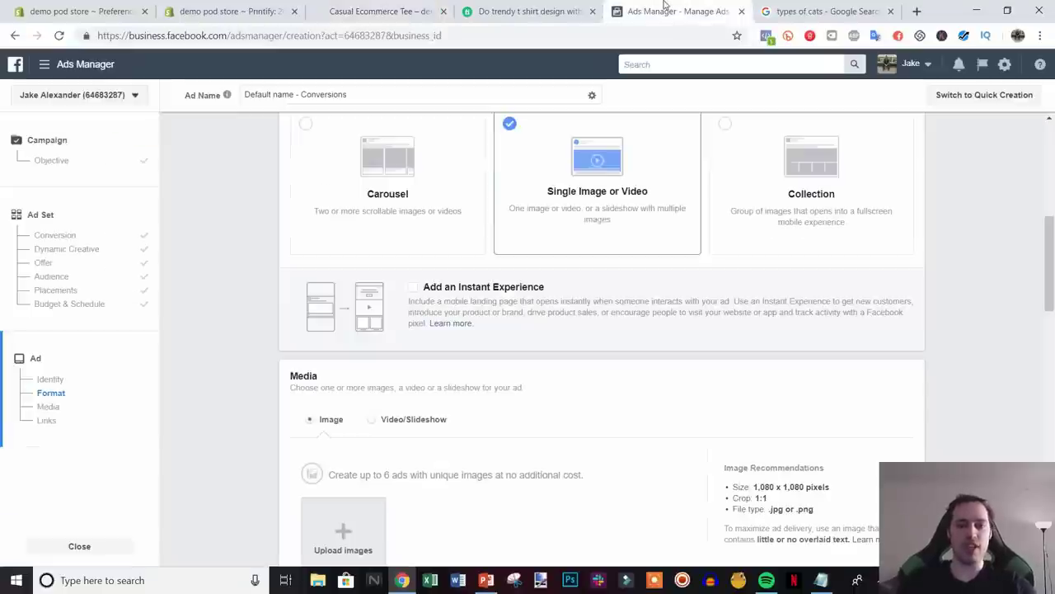
click(672, 10)
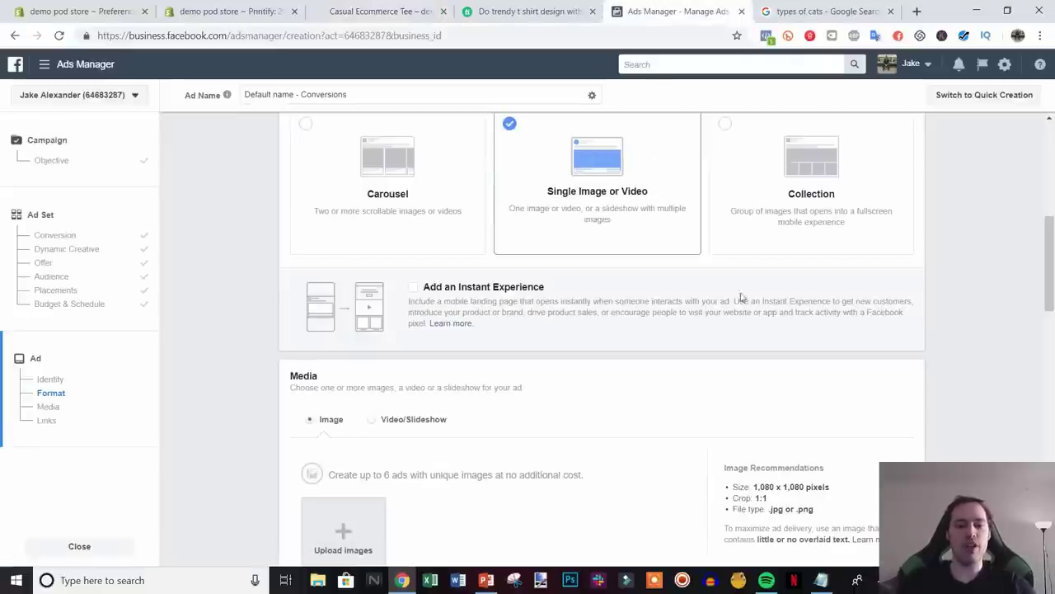
- Search Fiverr for 't shirt model' and browse the results
click(545, 8)
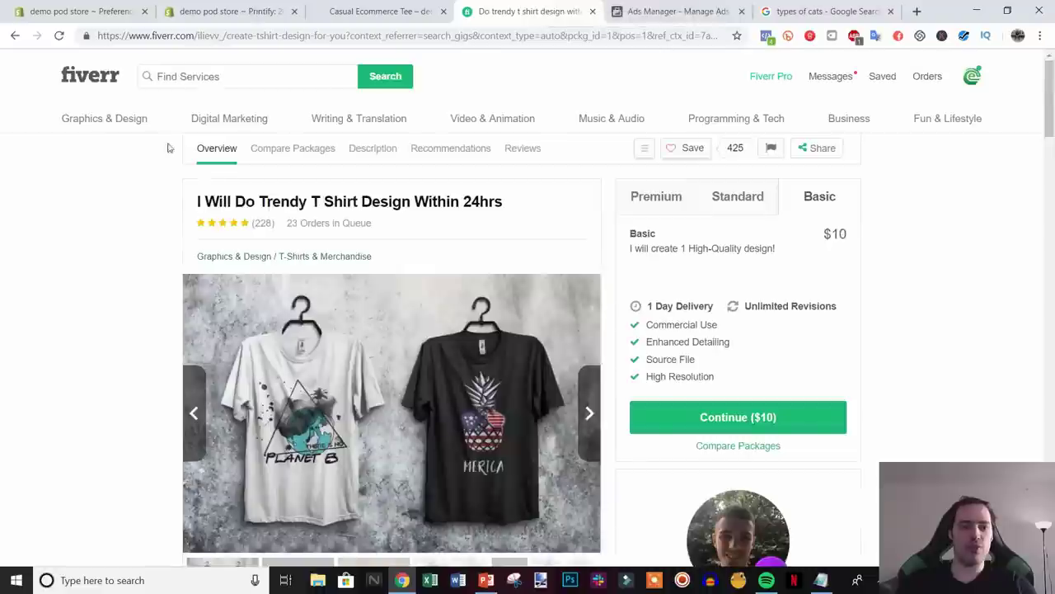
click(224, 78)
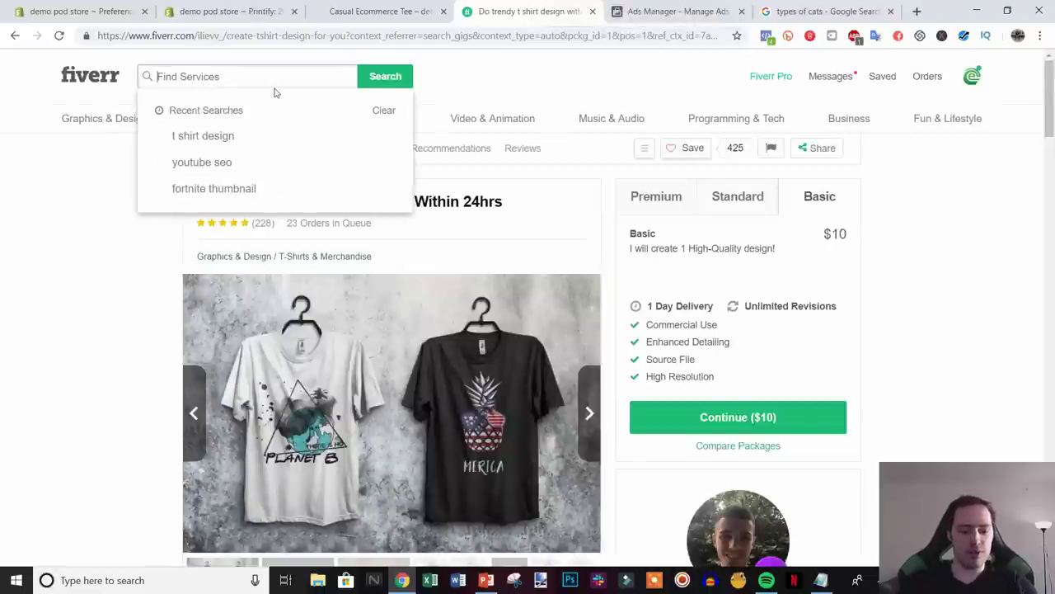
text(t shirt model)
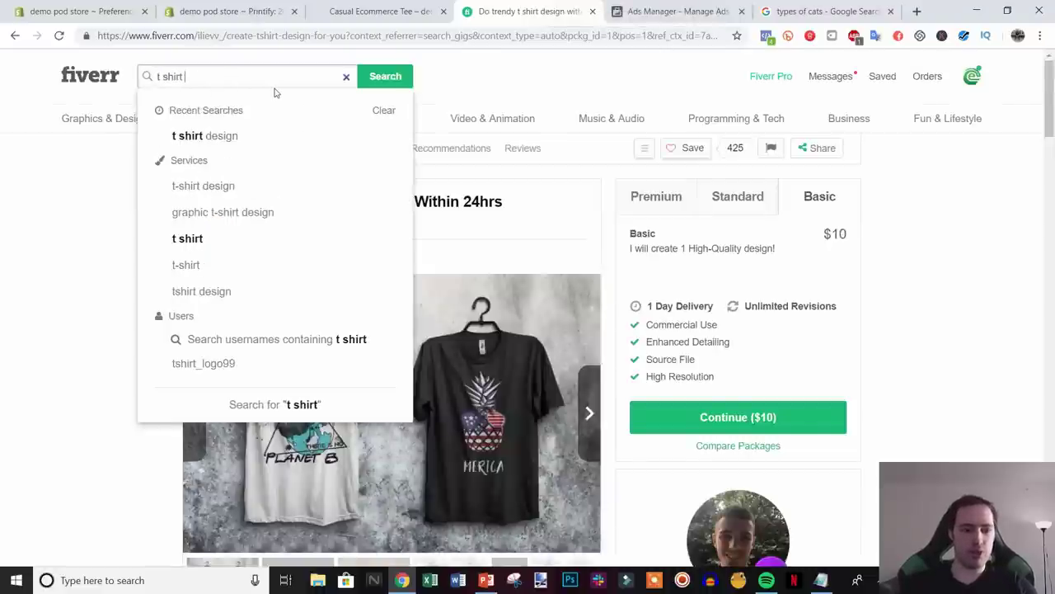
key(Return)
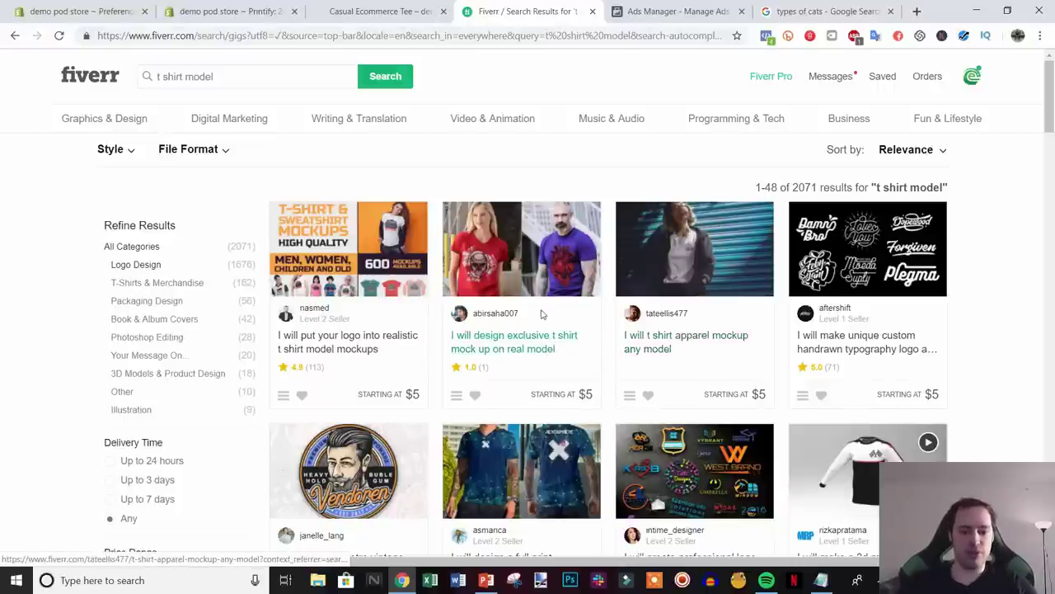
scroll(1054, 426, down, 3)
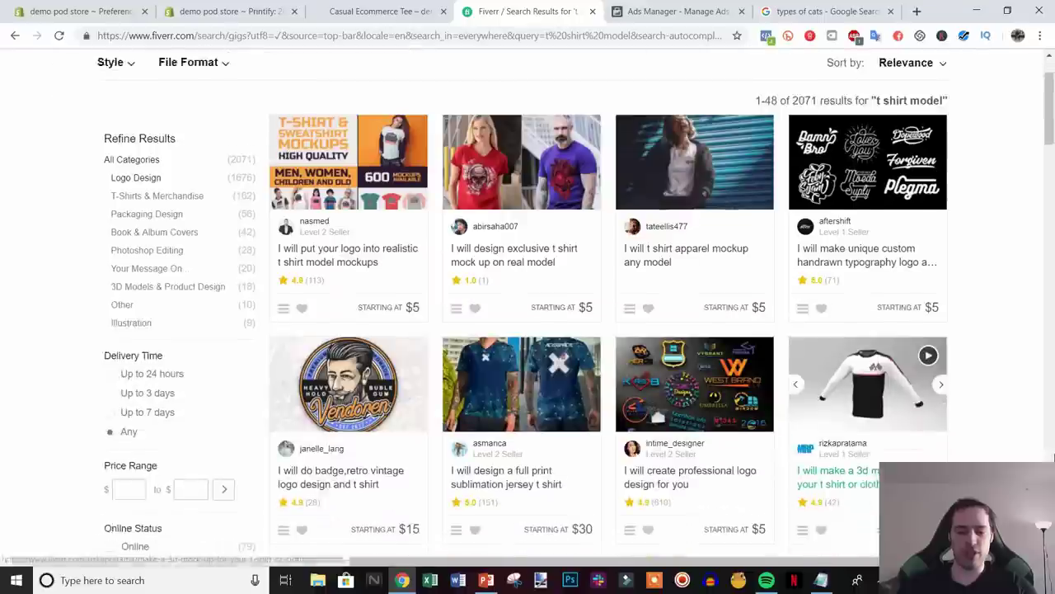
scroll(1054, 425, up, 3)
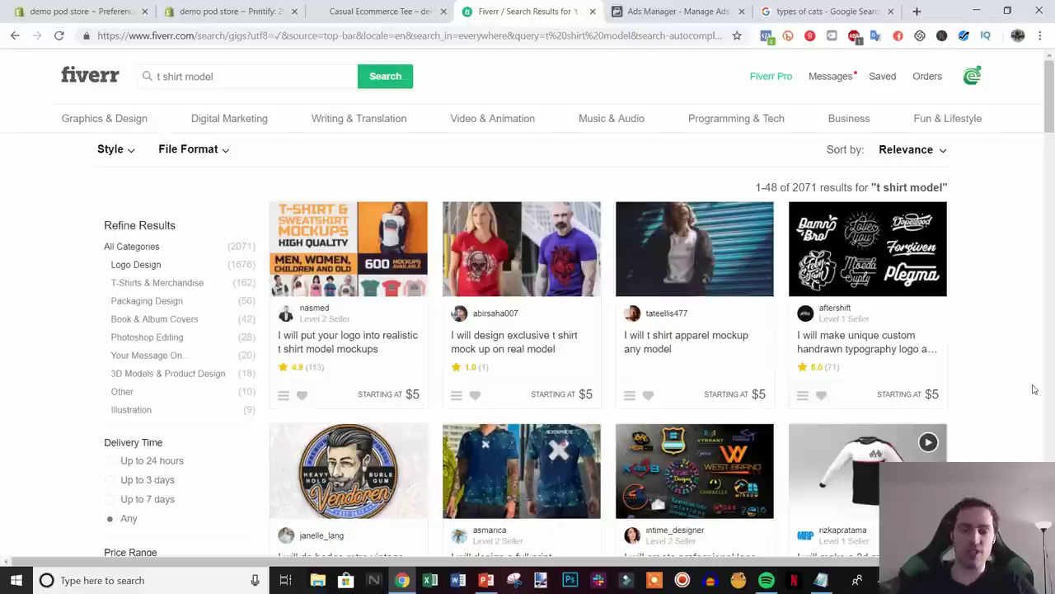
- Search Fiverr for 'product demo' instead, then view the Casual Ecommerce Tee store page
drag(213, 76, 148, 76)
text(product )
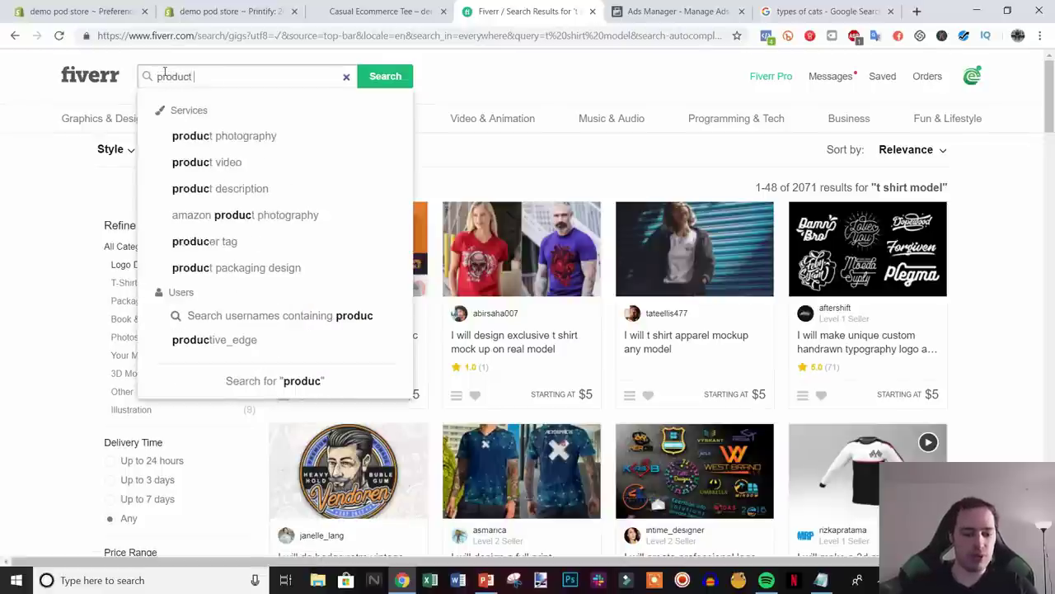
text(demo)
key(Return)
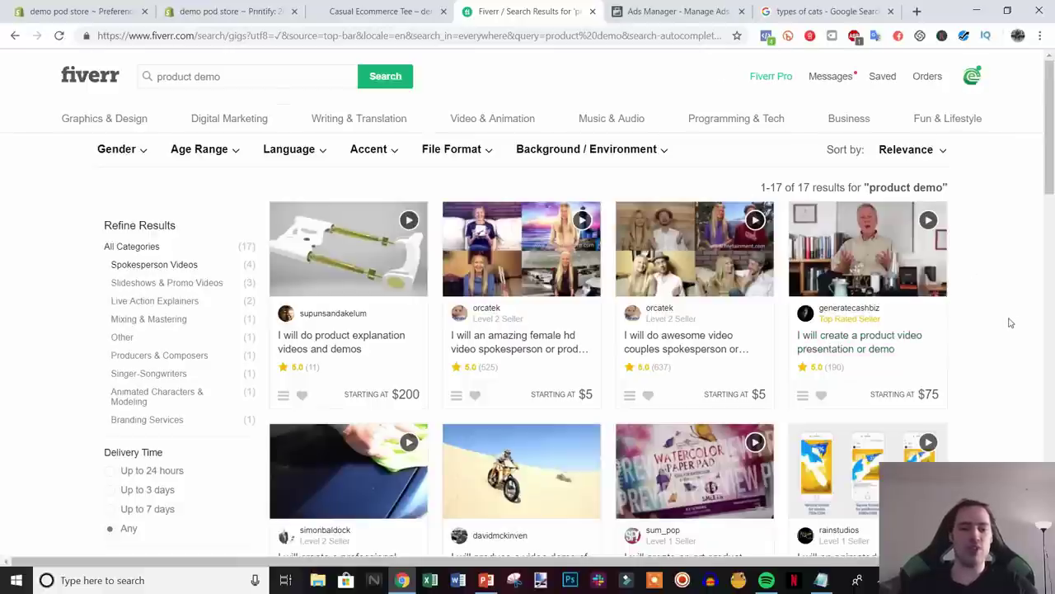
click(427, 8)
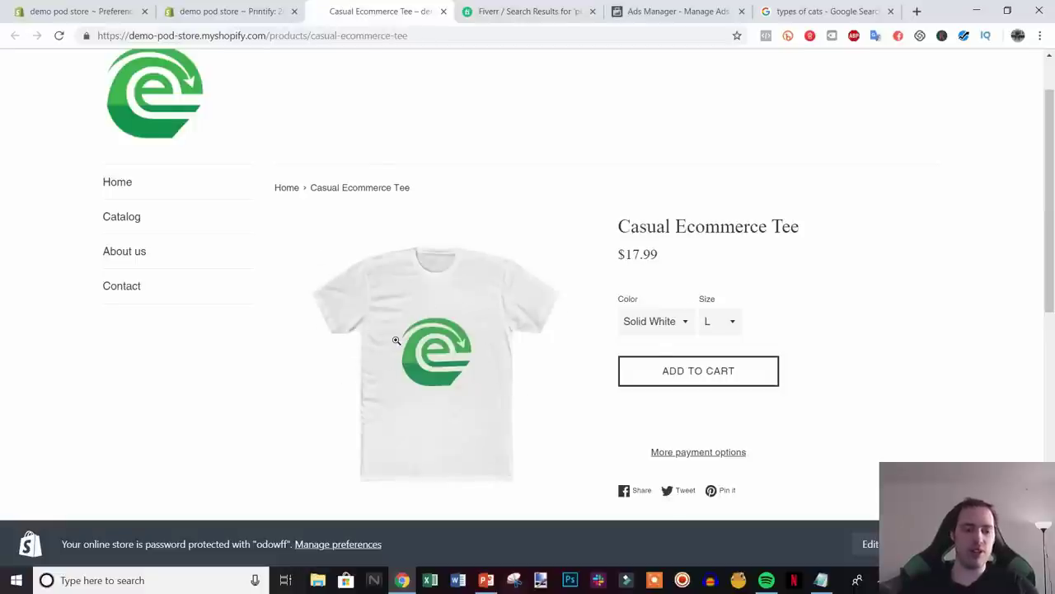
- Recheck the Fiverr product demo results, then return to the ad's Media section in Ads Manager
click(542, 10)
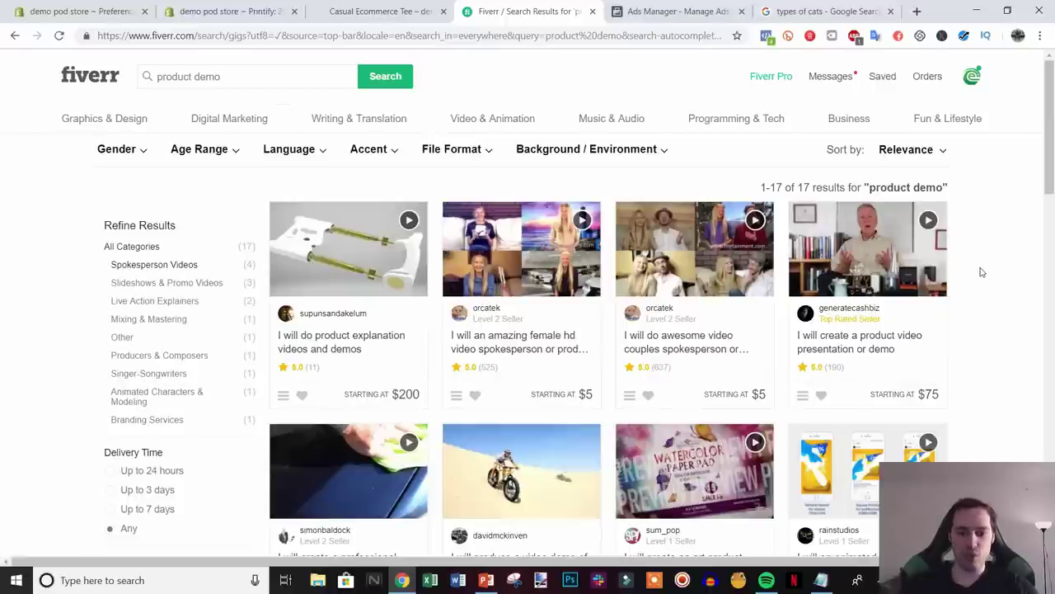
click(330, 10)
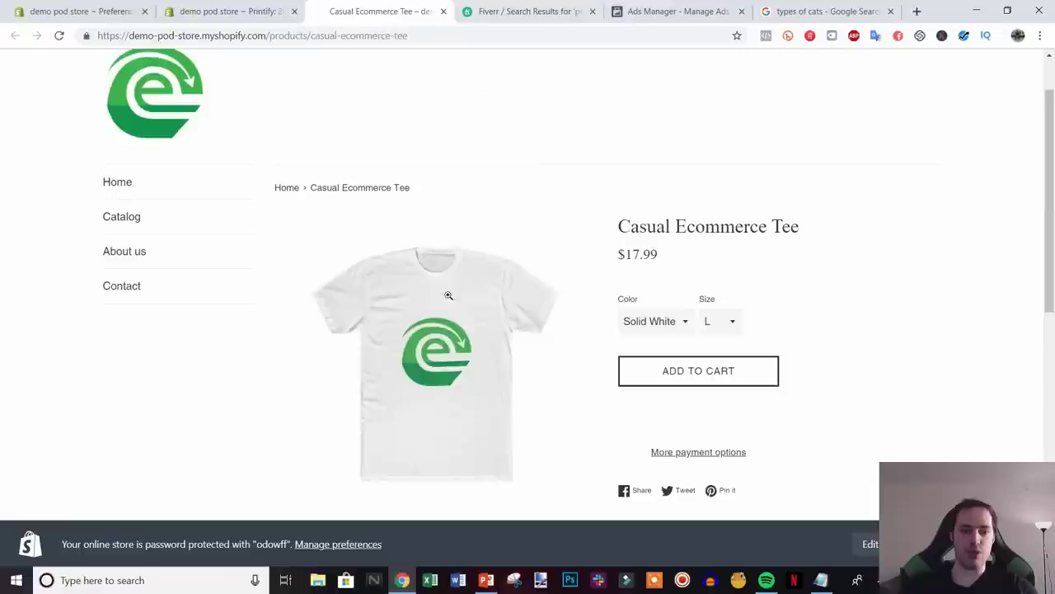
click(482, 10)
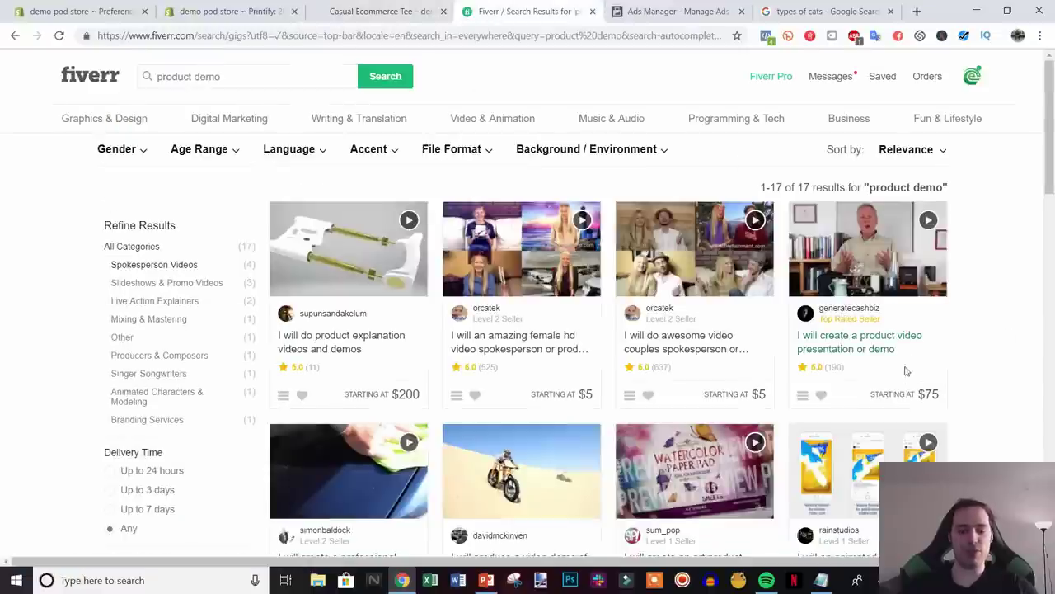
click(677, 11)
scroll(842, 331, down, 1)
scroll(842, 332, down, 1)
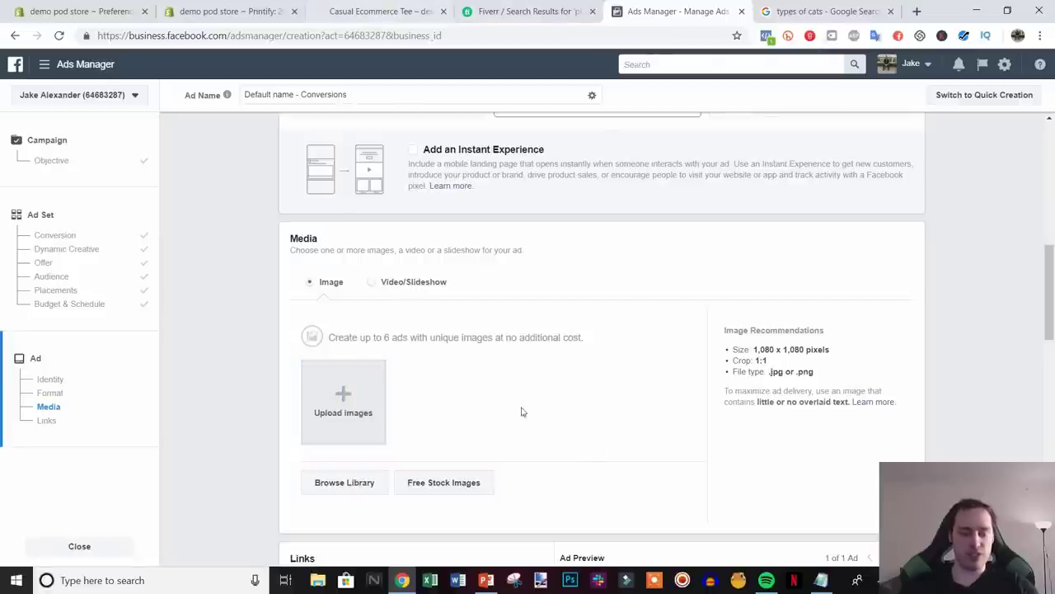
- Upload the white T-shirt image with the green e logo as the ad's 600 × 600 image
click(368, 10)
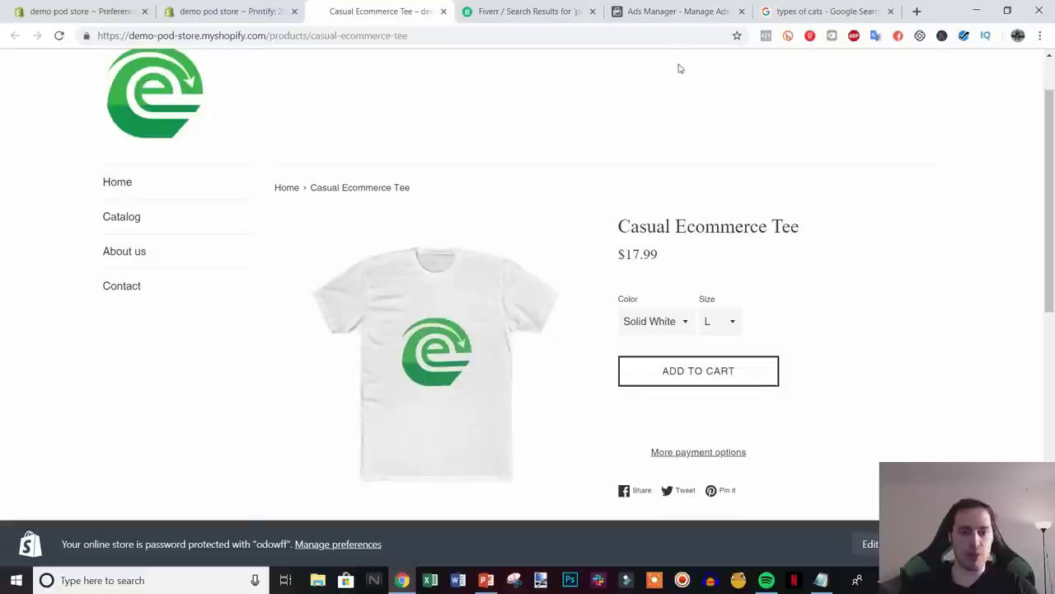
click(680, 10)
click(342, 399)
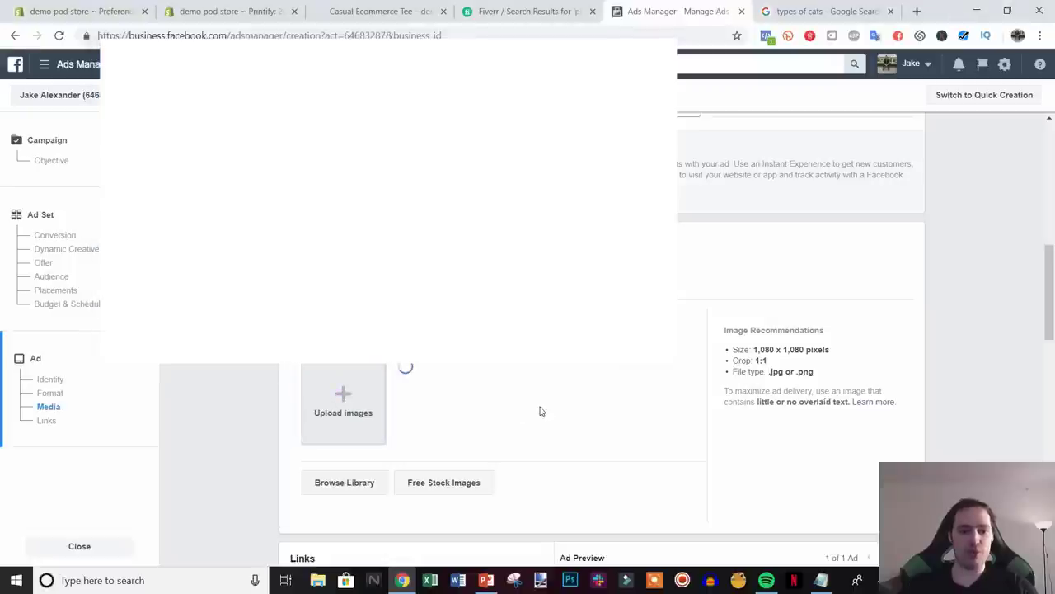
click(528, 10)
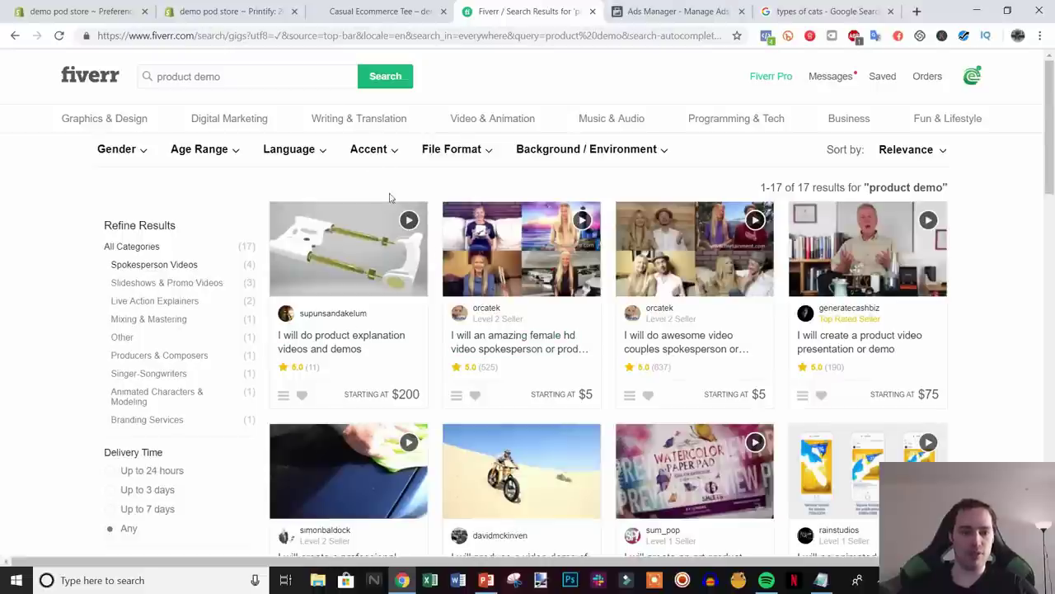
click(672, 13)
scroll(488, 412, down, 5)
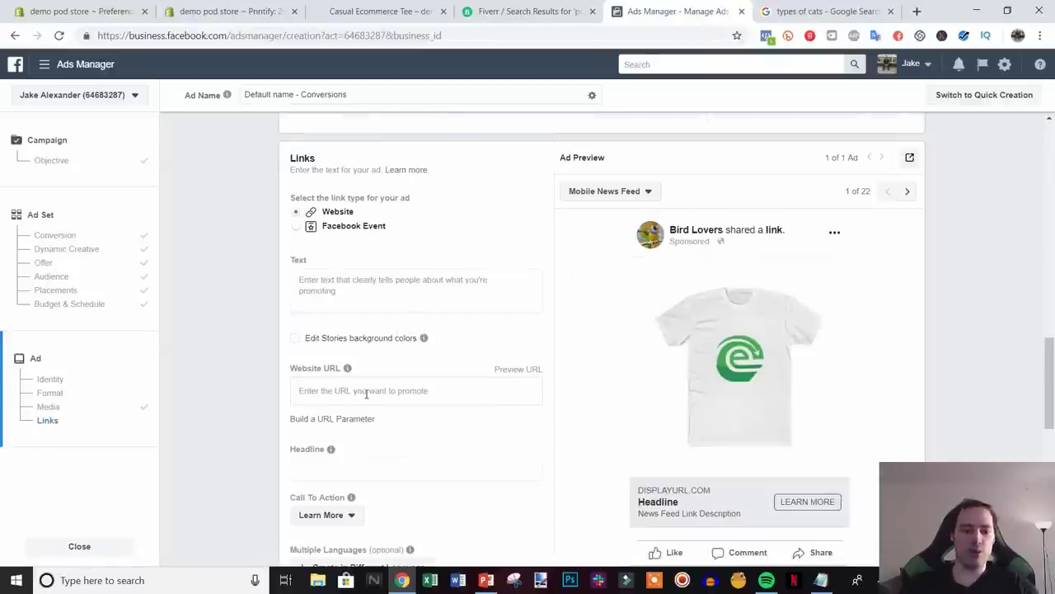
- Copy the Casual Ecommerce Tee product URL and paste it into the ad's Website URL
click(376, 11)
click(290, 37)
key(ctrl+c)
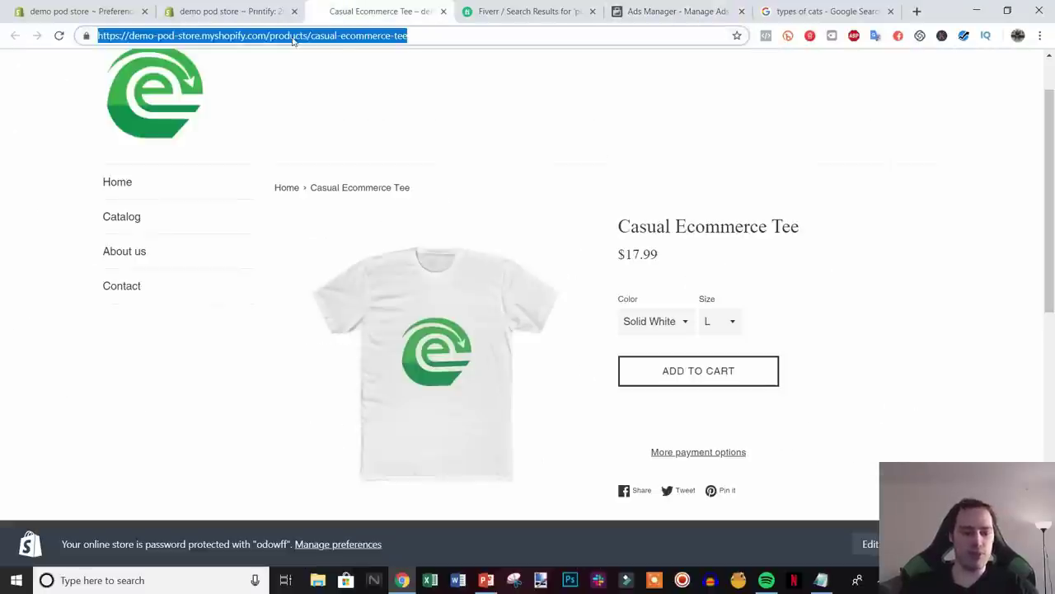
click(672, 12)
click(329, 393)
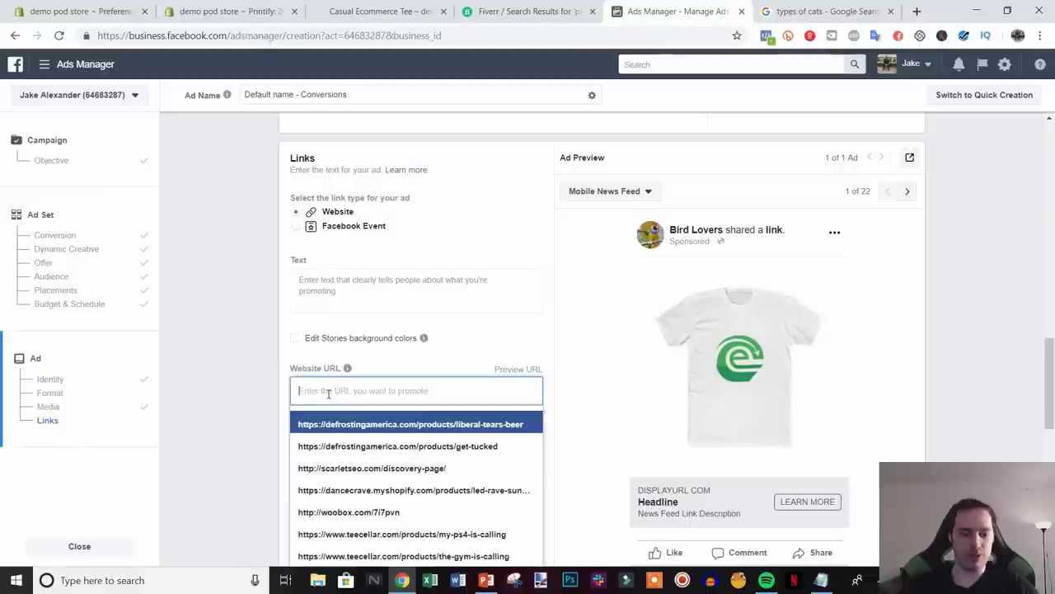
key(ctrl+v)
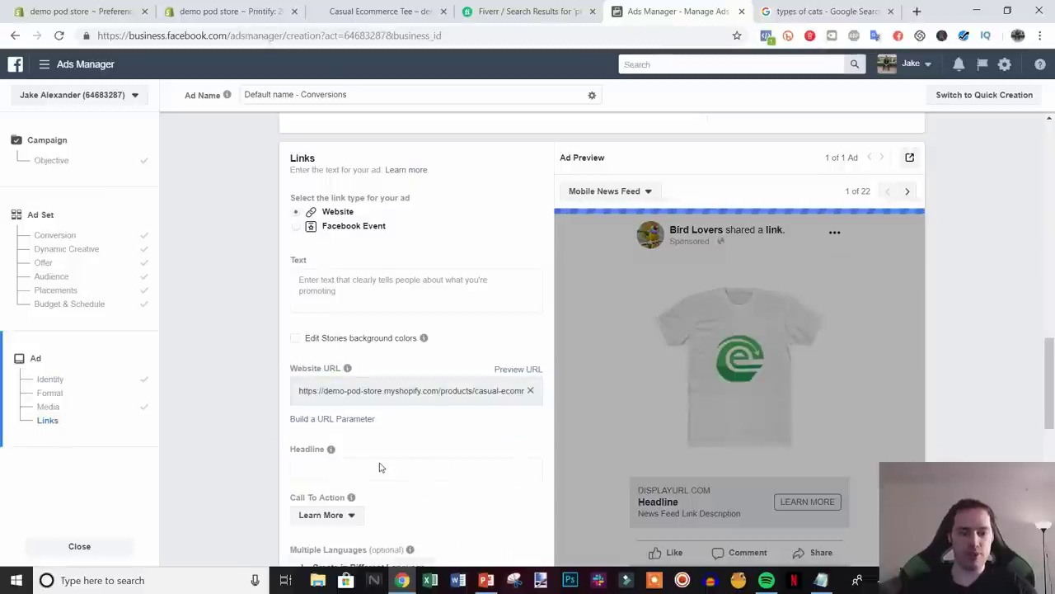
- Enter the headline 'Casual Ecommerce T-Shirt' and primary text 'Ecommerce entreprenuers are loving this!'
click(391, 468)
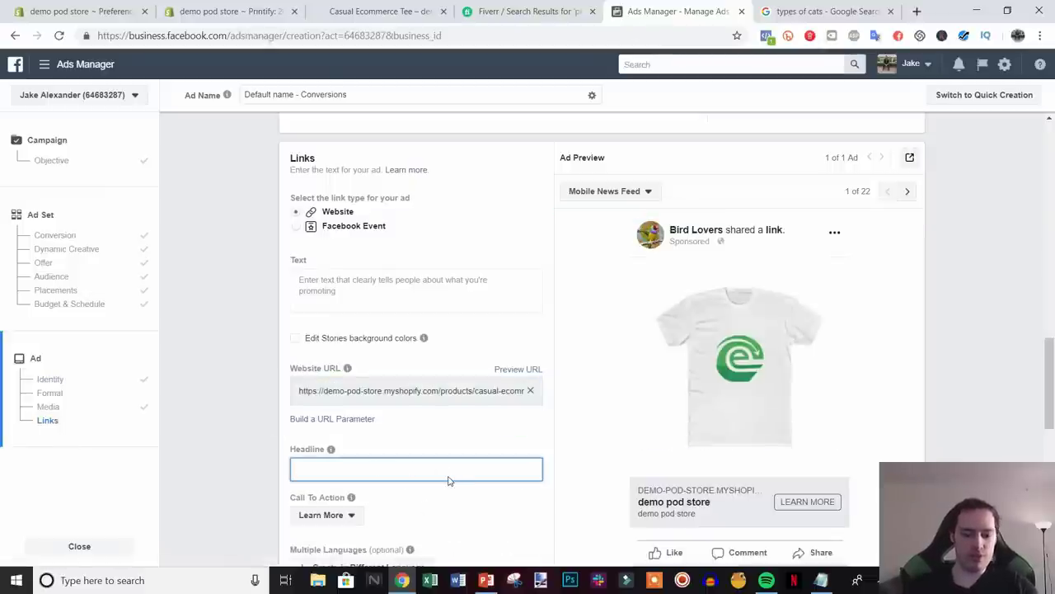
text(ual)
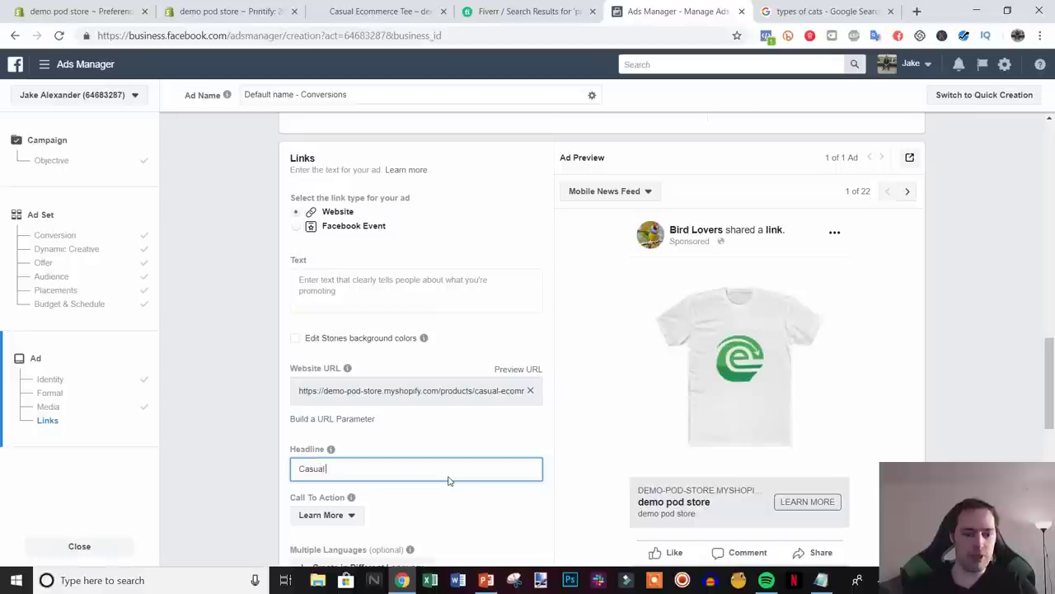
text( Ecommerce T)
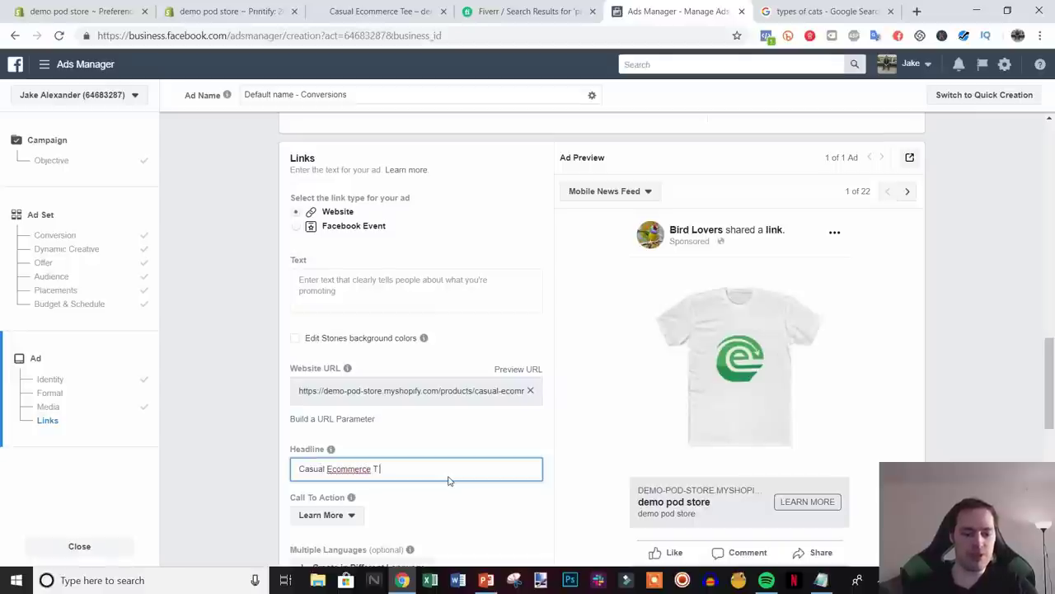
text(-Shirt)
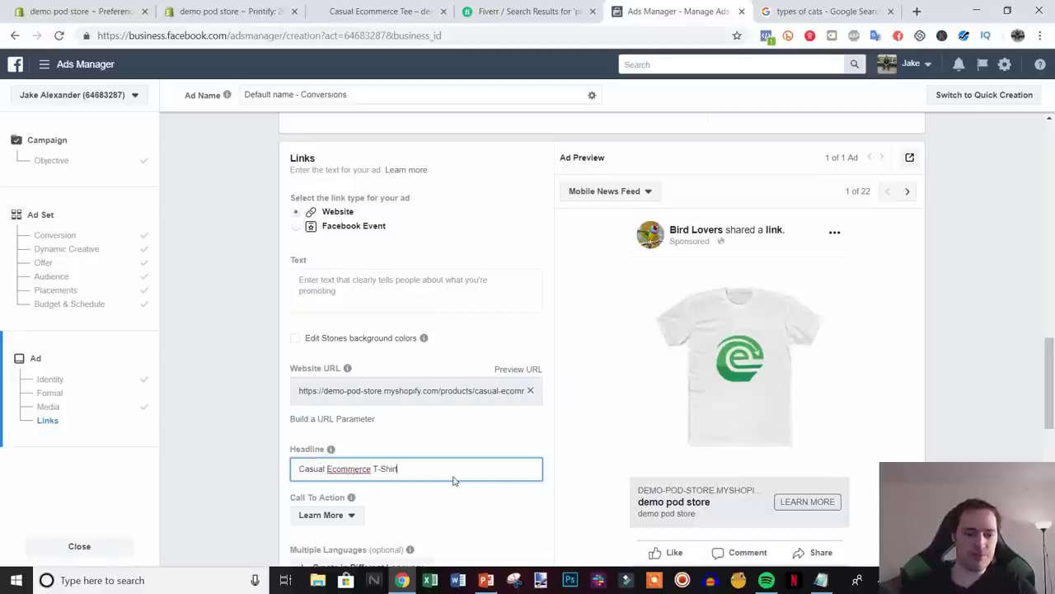
click(409, 292)
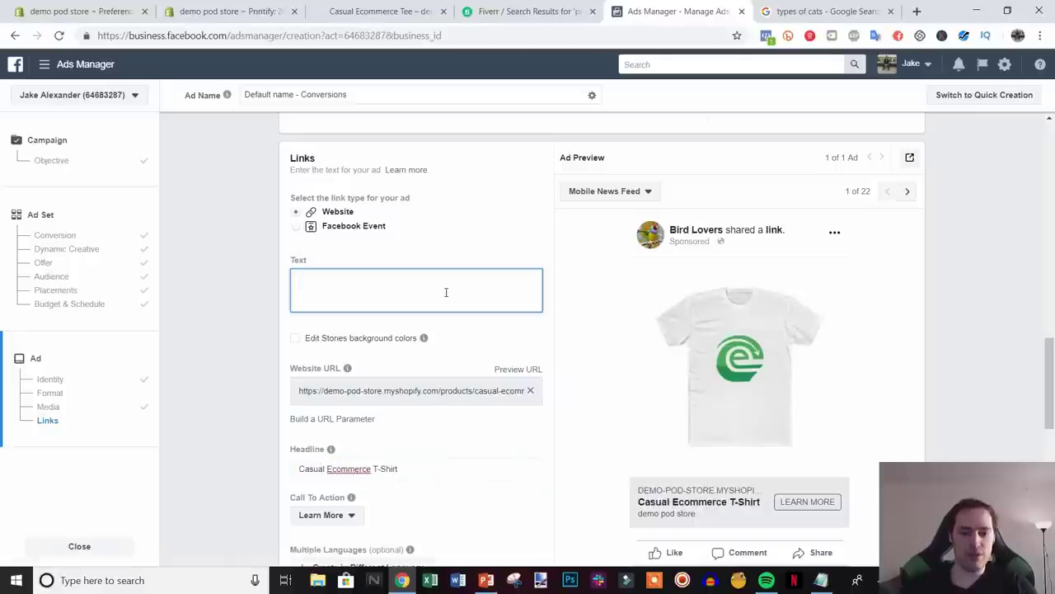
text(Eco)
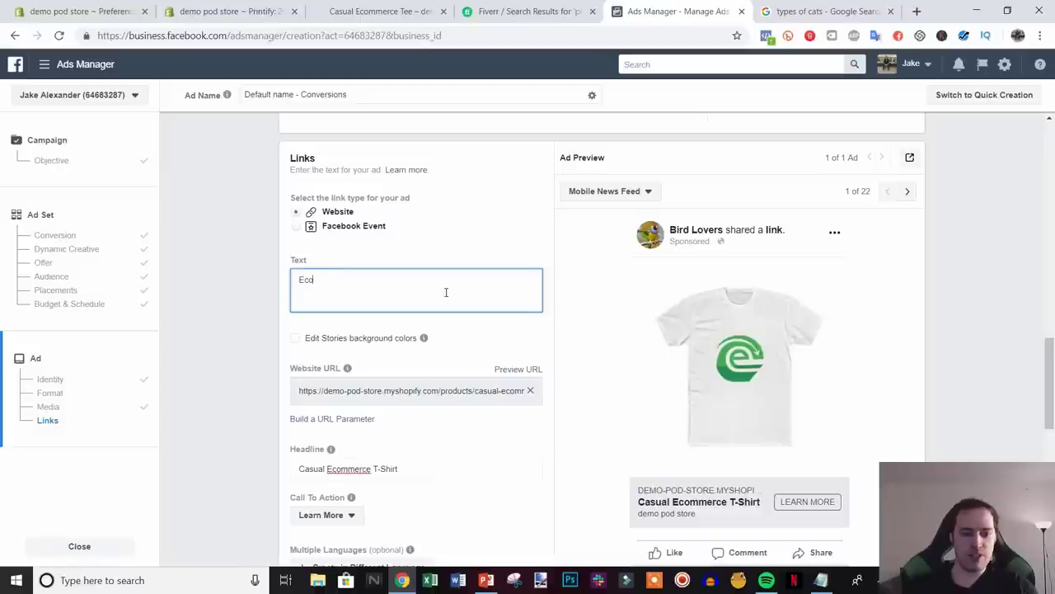
text(mmerce )
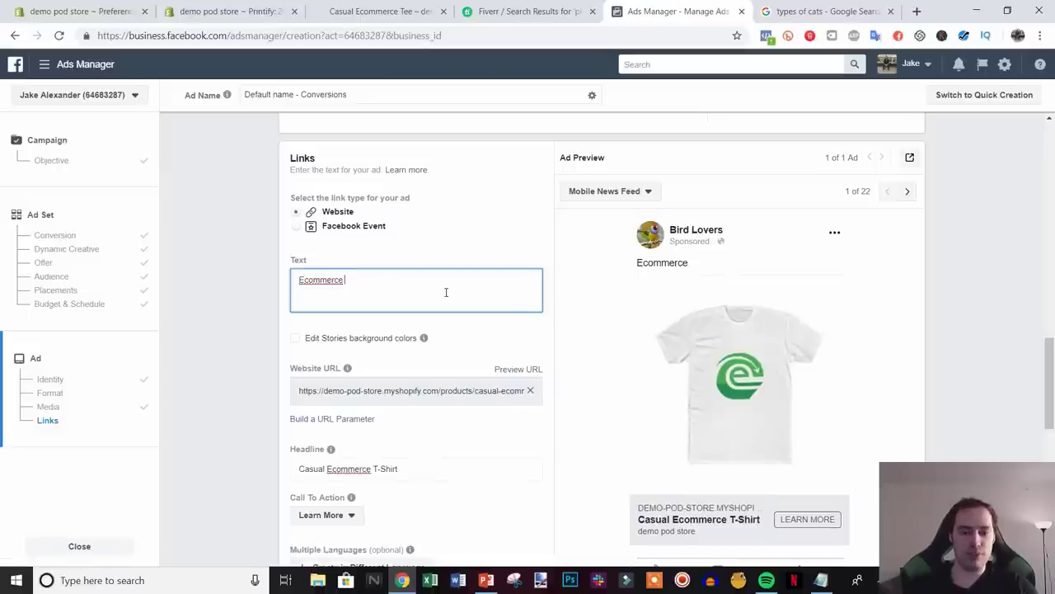
text(entrepr)
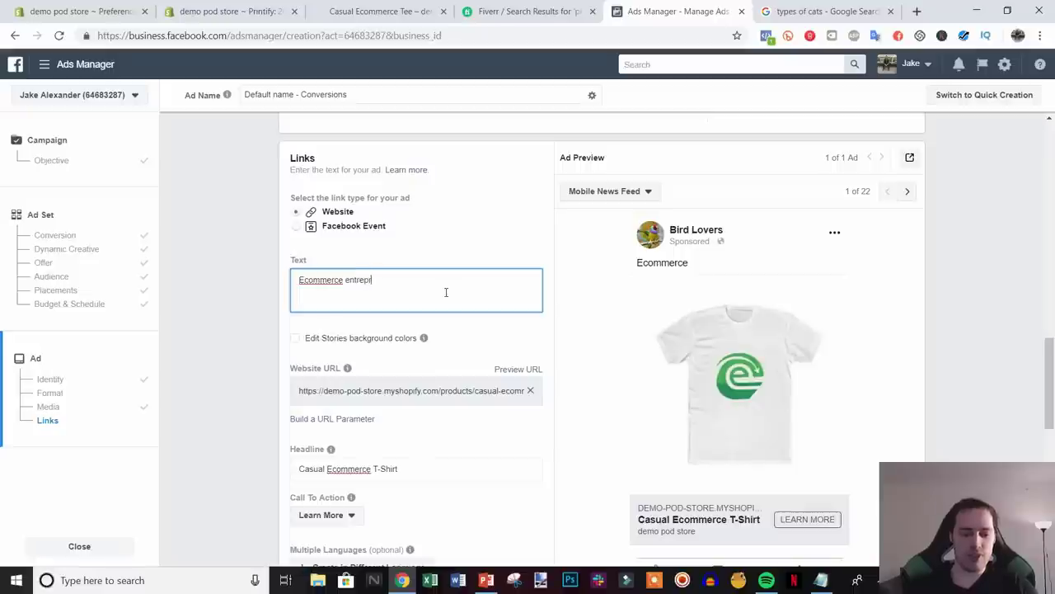
text(enuers are loving)
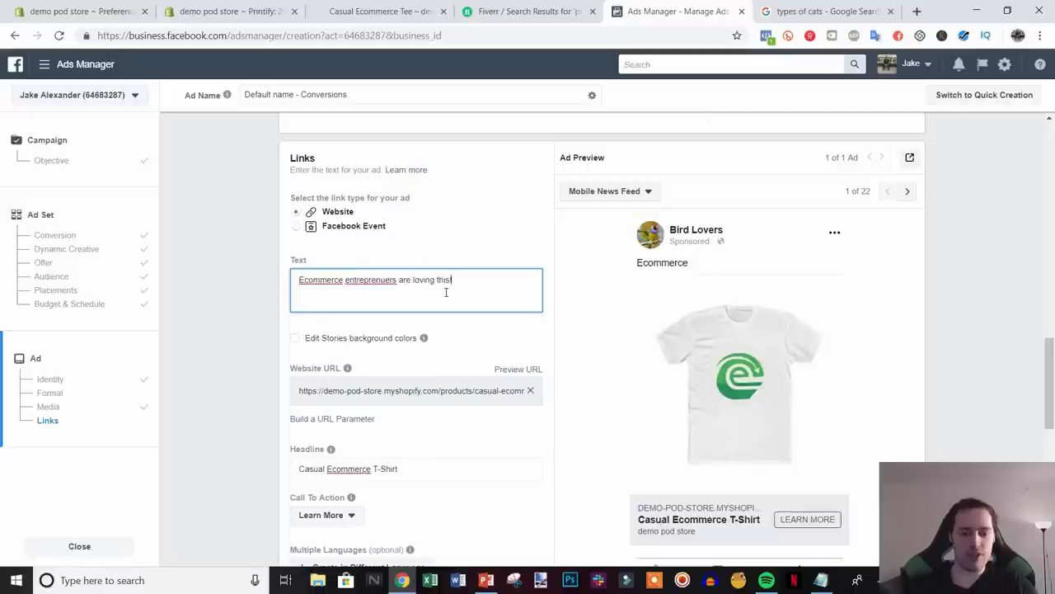
text( this!)
- Correct the misspelled 'entreprenuers' to 'entrepreneurs' using the spelling suggestion
double_click(379, 280)
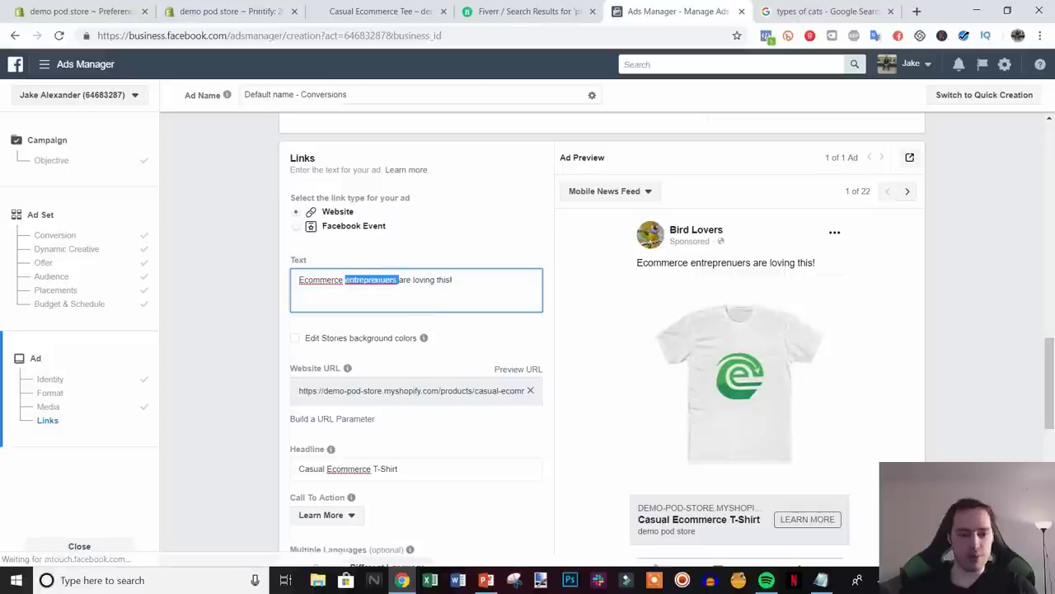
right_click(388, 279)
click(421, 290)
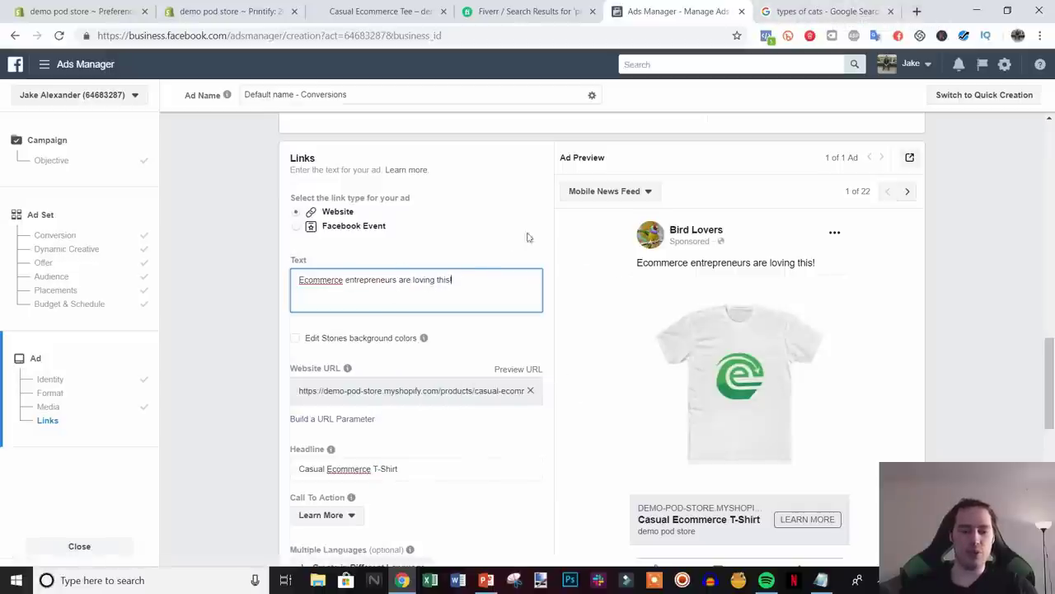
click(824, 11)
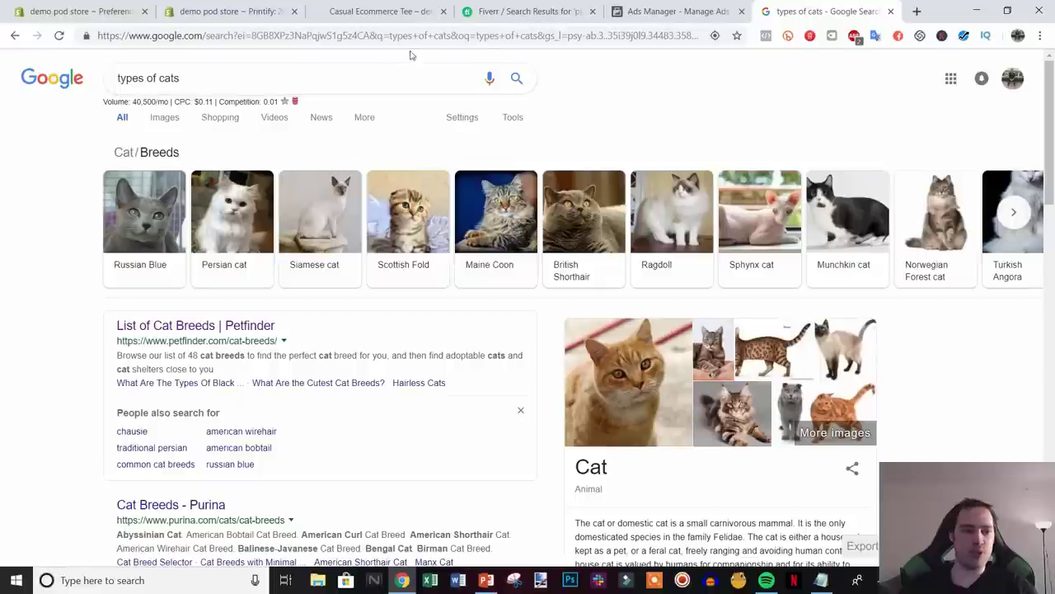
- Find Emojipedia through Google and copy the Smiling Face With Heart-Eyes emoji
triple_click(310, 78)
text(emo)
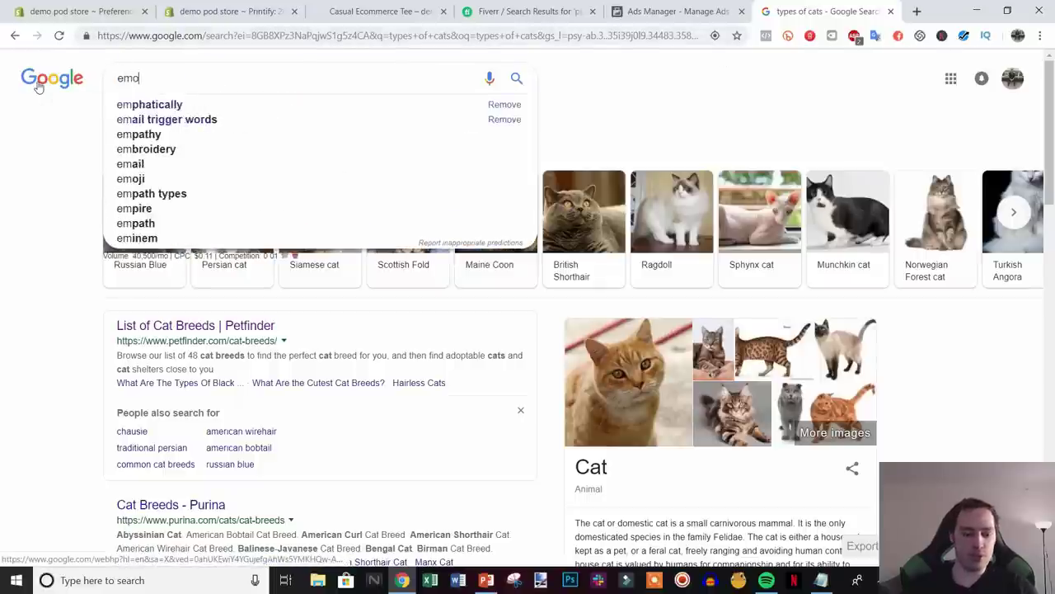
text(jipedia)
key(Return)
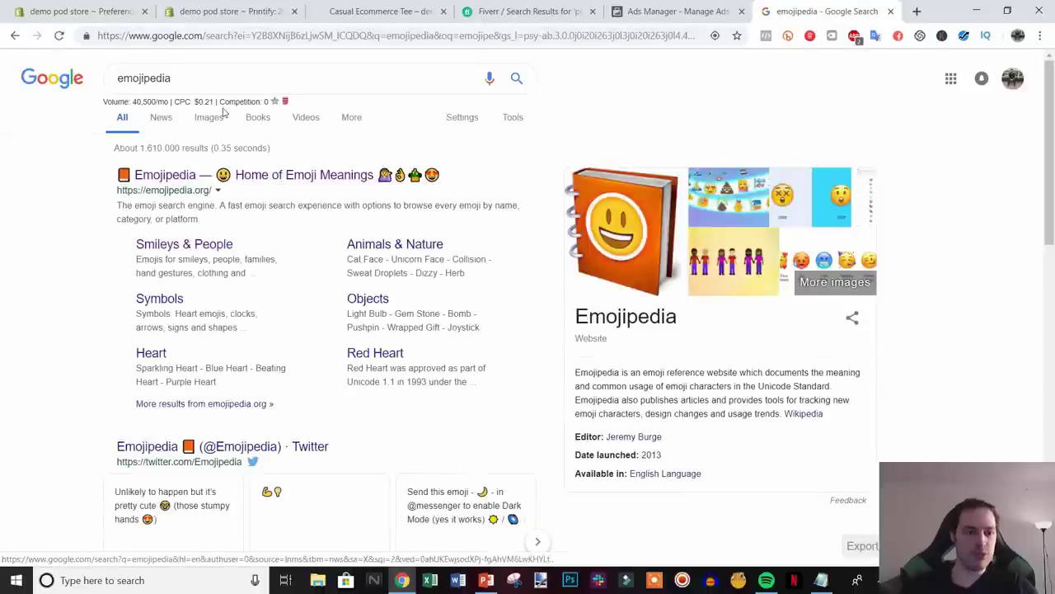
click(282, 183)
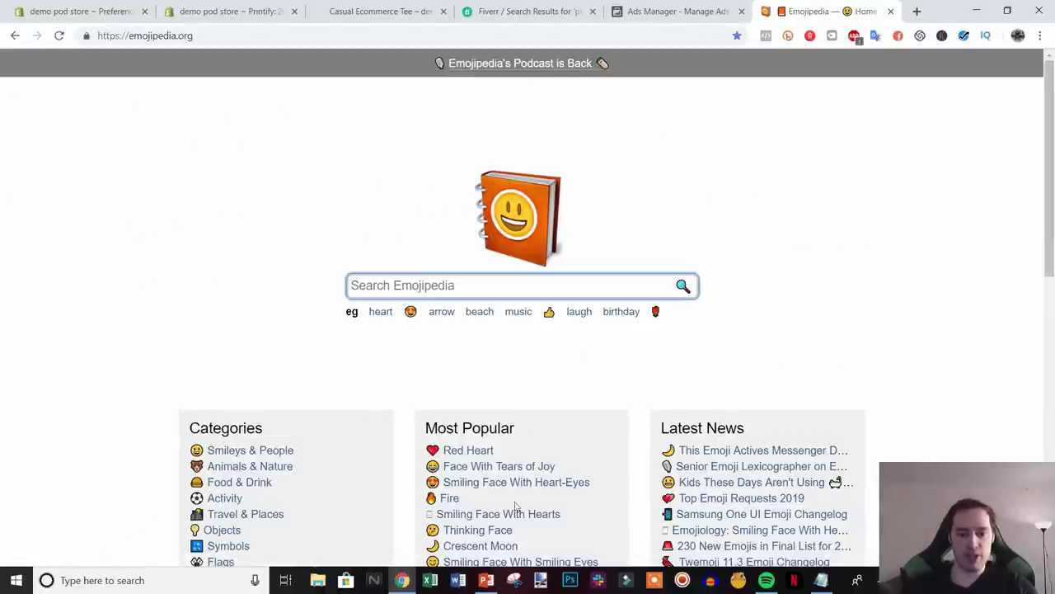
click(491, 483)
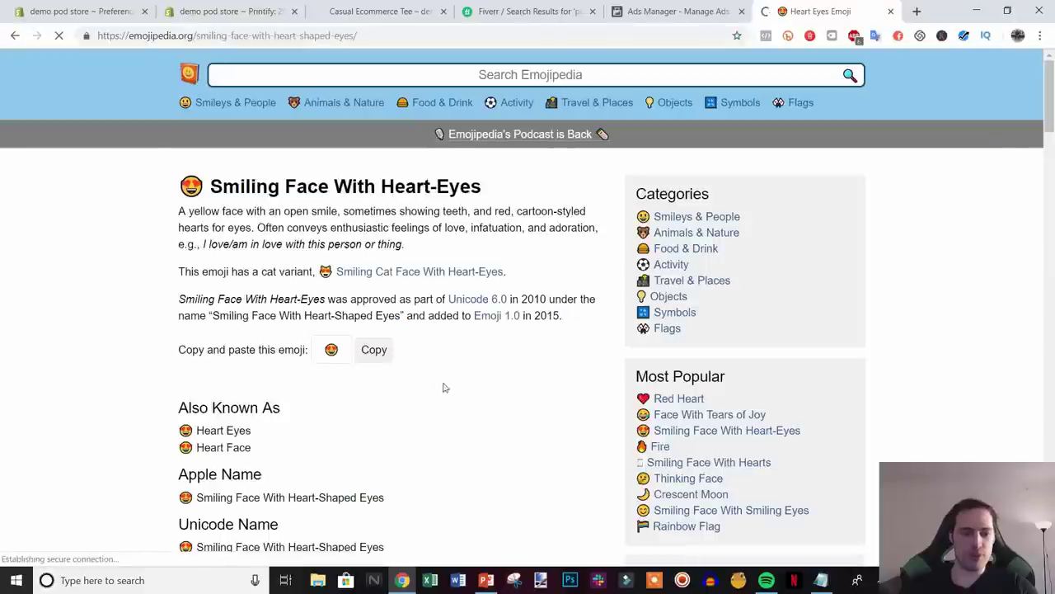
click(374, 349)
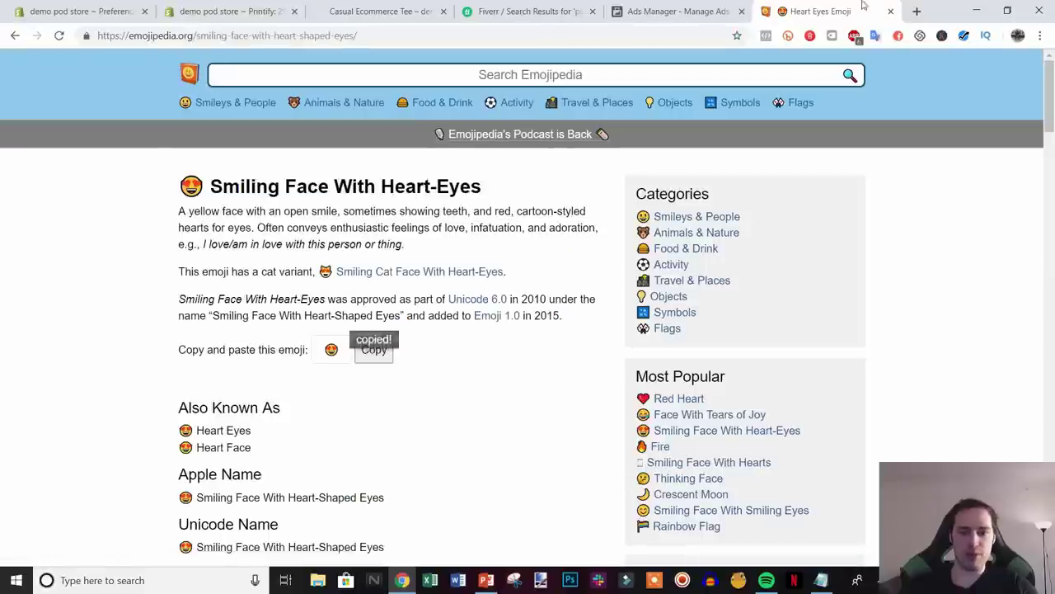
key(ctrl+Page_Up)
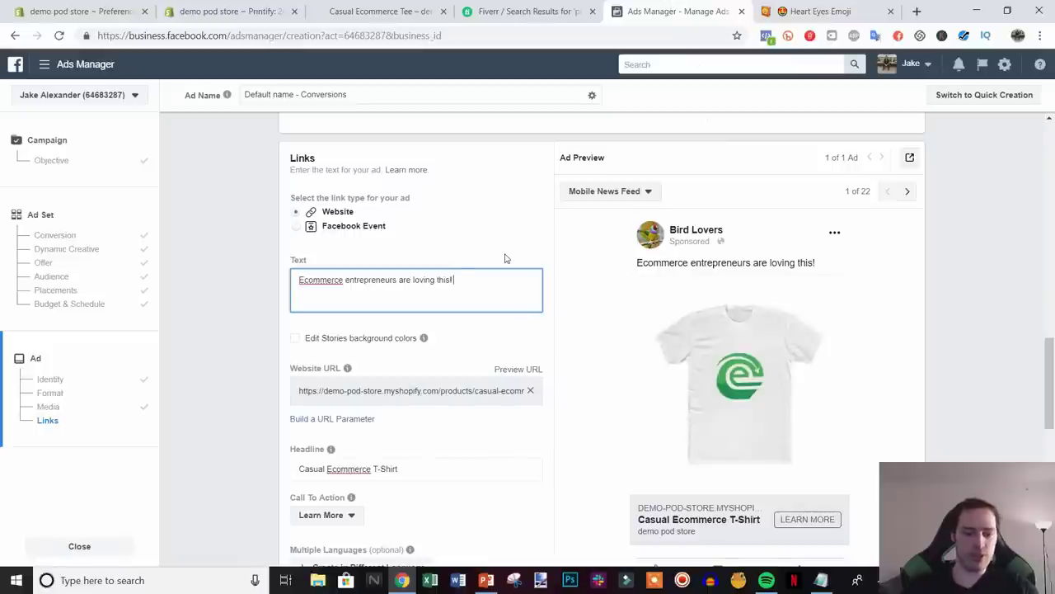
- Paste the heart-eyes emoji after 'this!' in the primary text, removing a stray leading copy
key(ctrl+v)
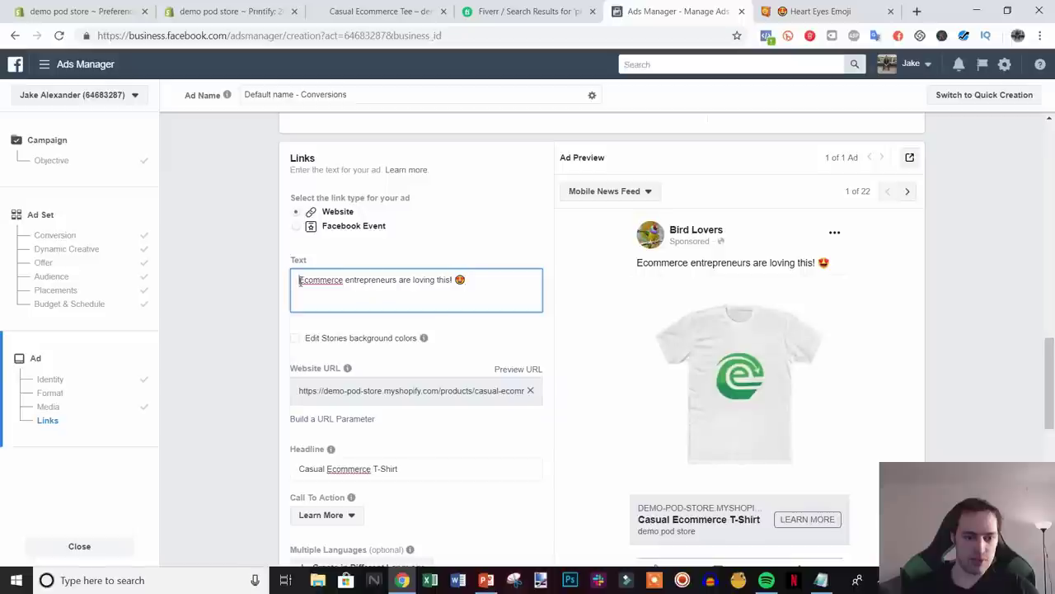
click(299, 280)
key(ctrl+v)
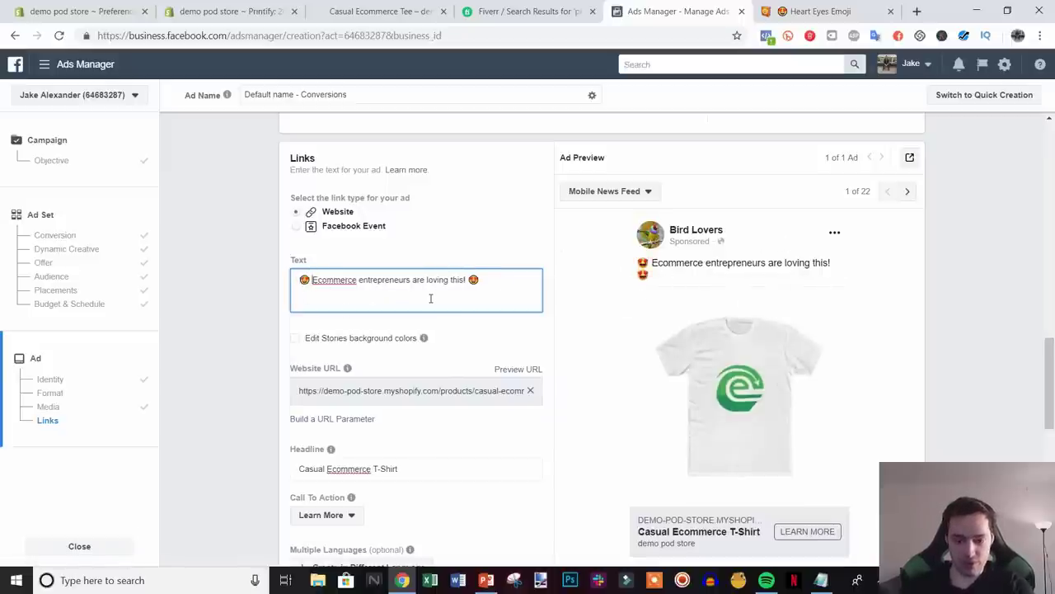
key(BackSpace)
key(BackSpace)
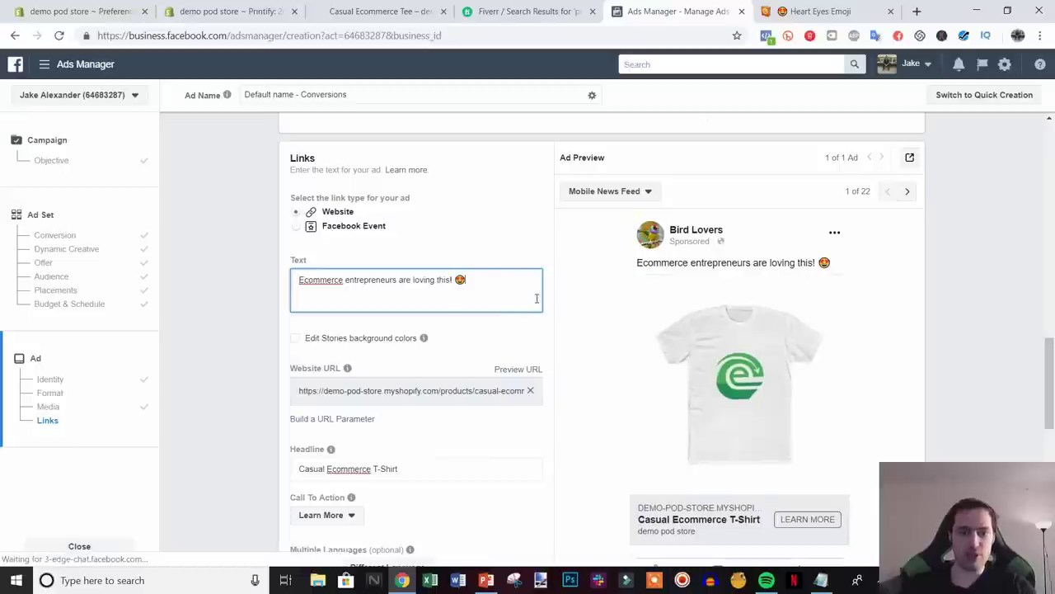
- Switch the call to action from Learn More to Shop Now, so the preview shows SHOP NOW
scroll(994, 365, down, 2)
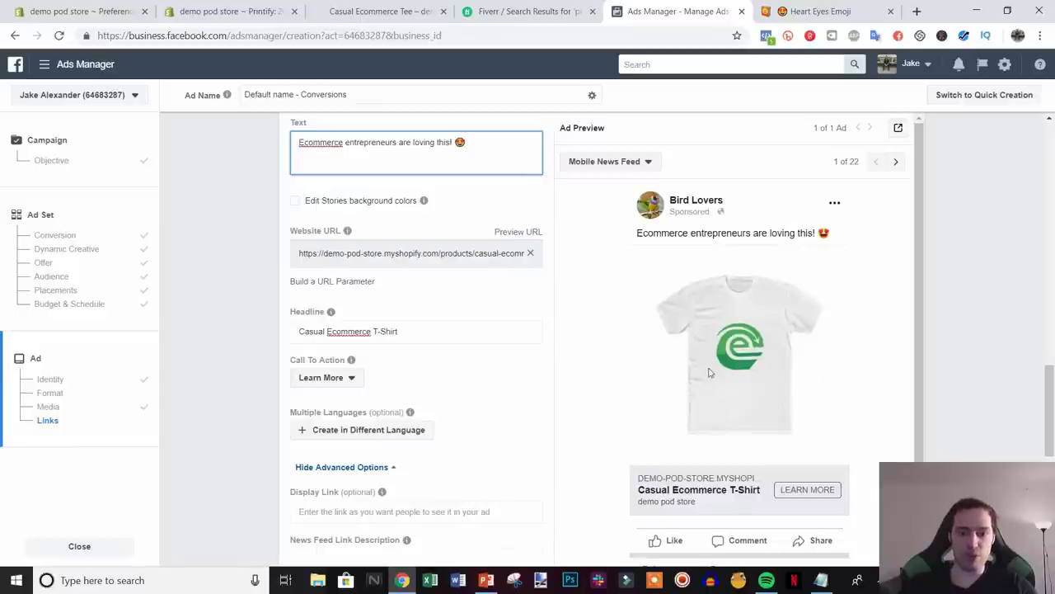
scroll(730, 342, down, 2)
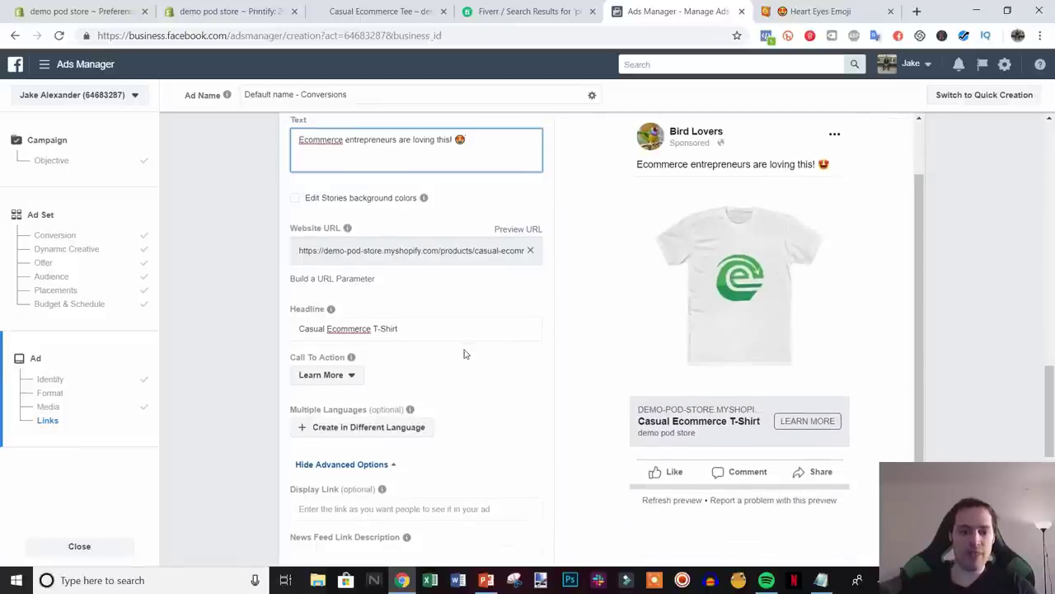
scroll(464, 354, down, 2)
click(326, 240)
scroll(369, 403, down, 3)
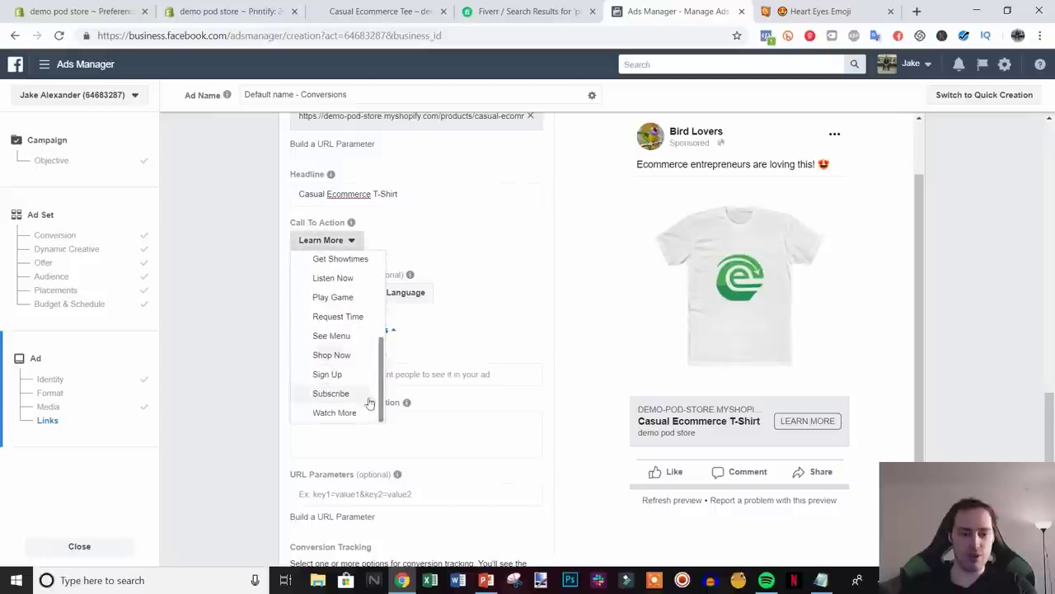
click(347, 355)
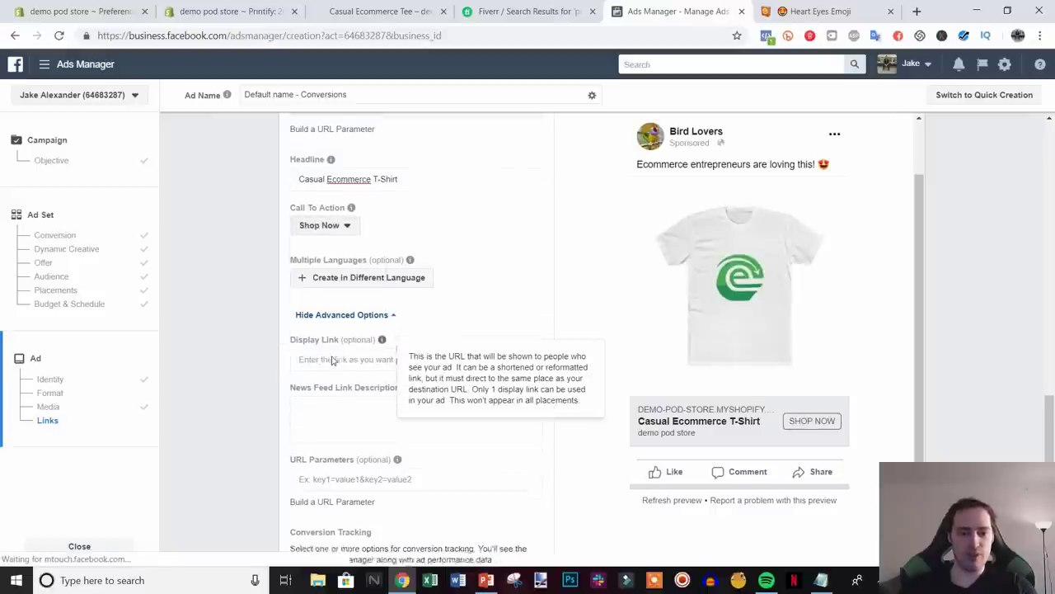
scroll(333, 360, down, 3)
scroll(385, 368, down, 1)
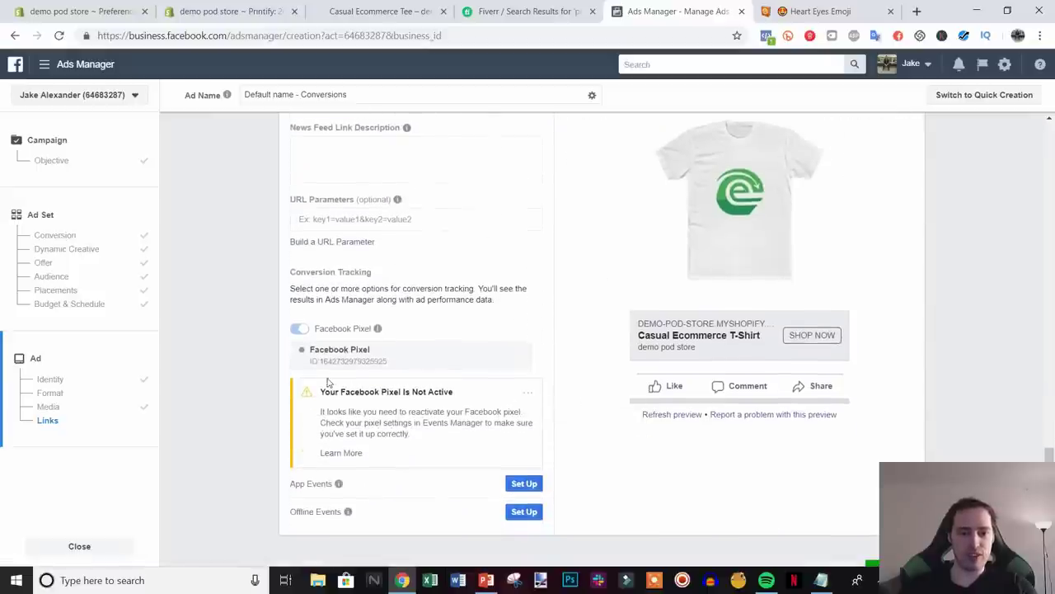
scroll(465, 405, up, 1)
scroll(495, 332, down, 3)
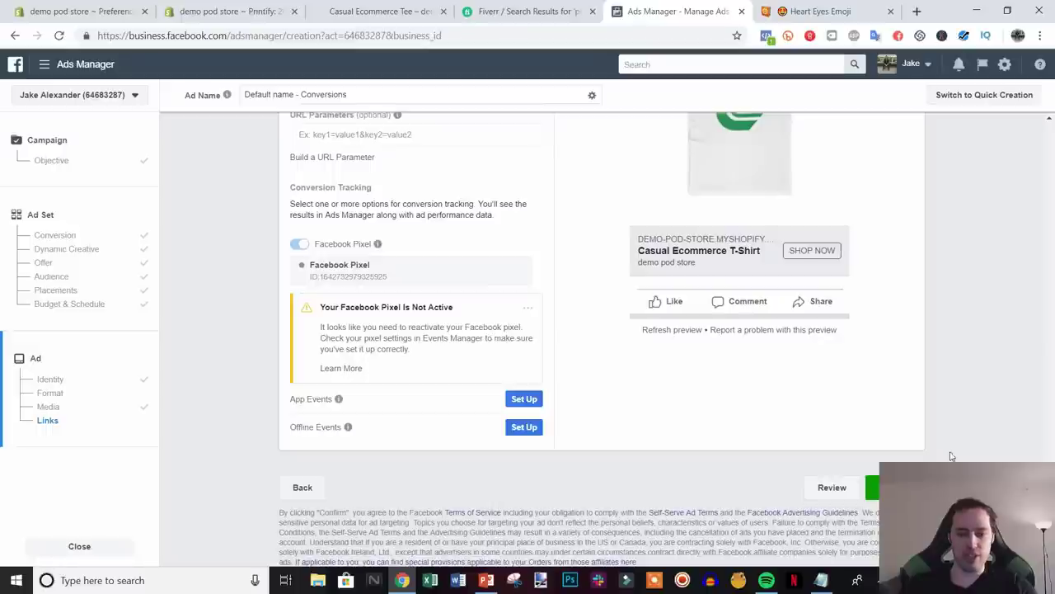
scroll(523, 271, up, 3)
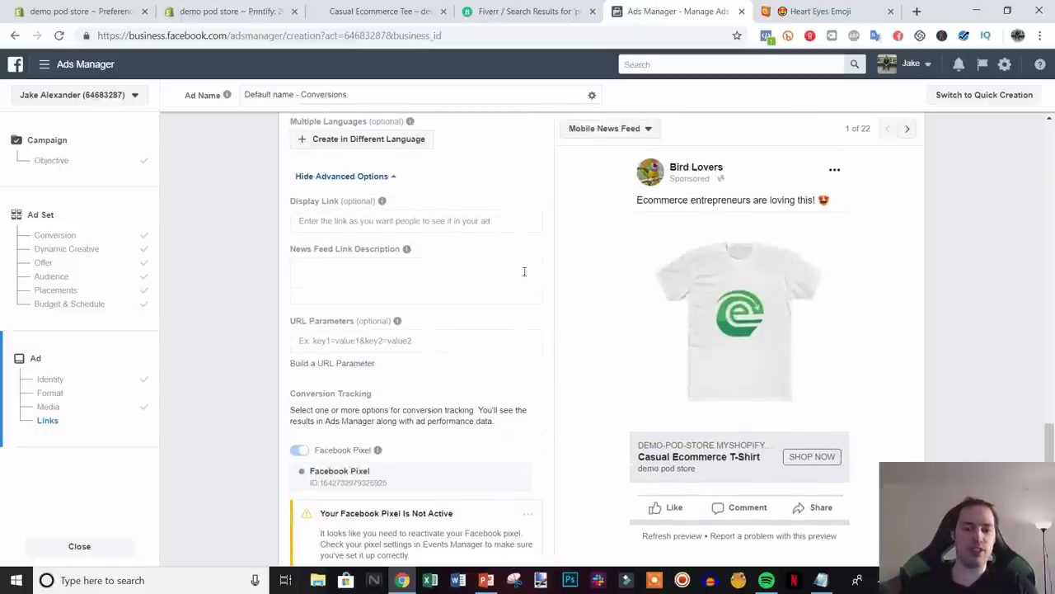